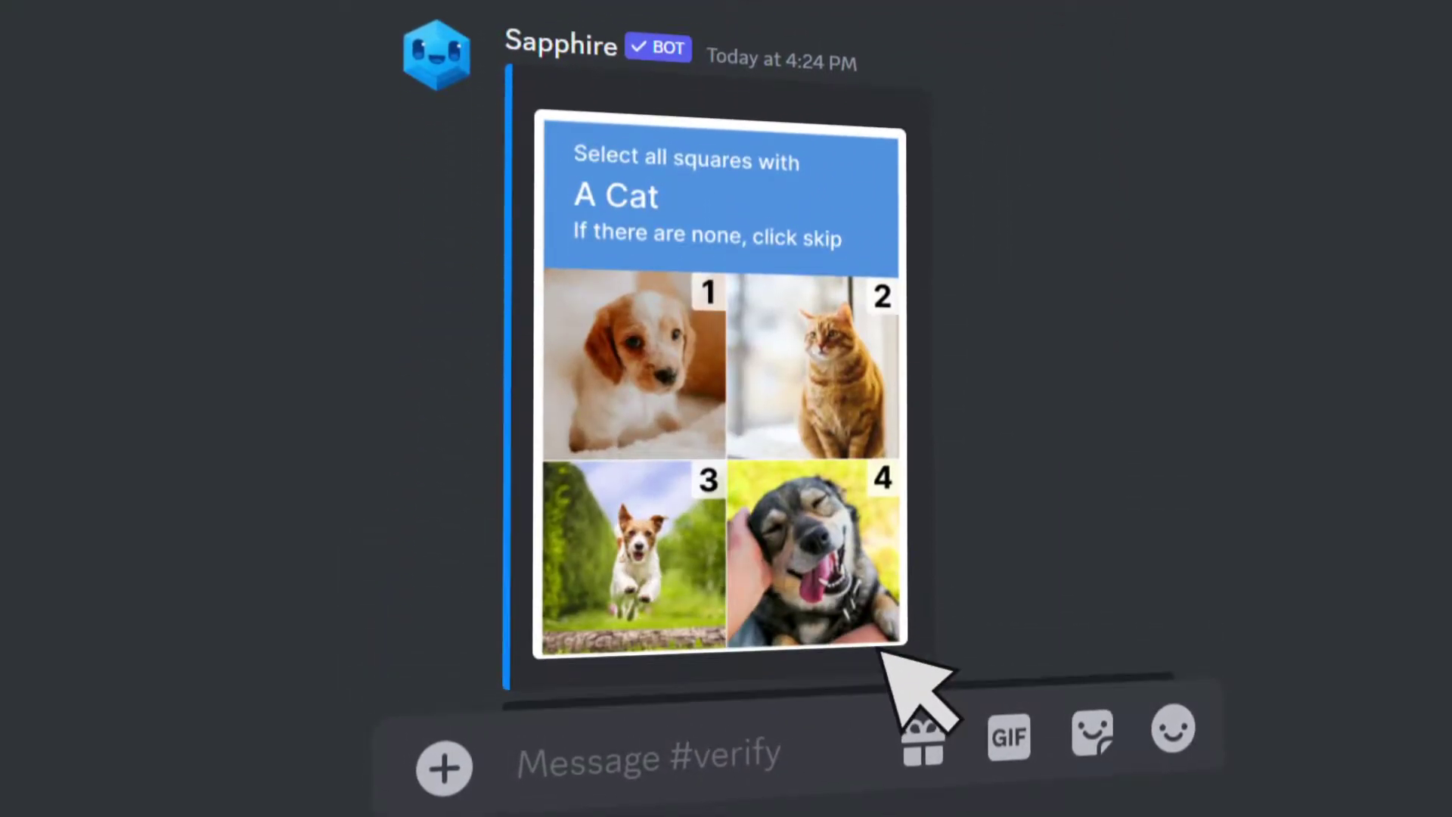
- Answer the cat captcha posted by the Sapphire bot in the verify channel
left_click(699, 355)
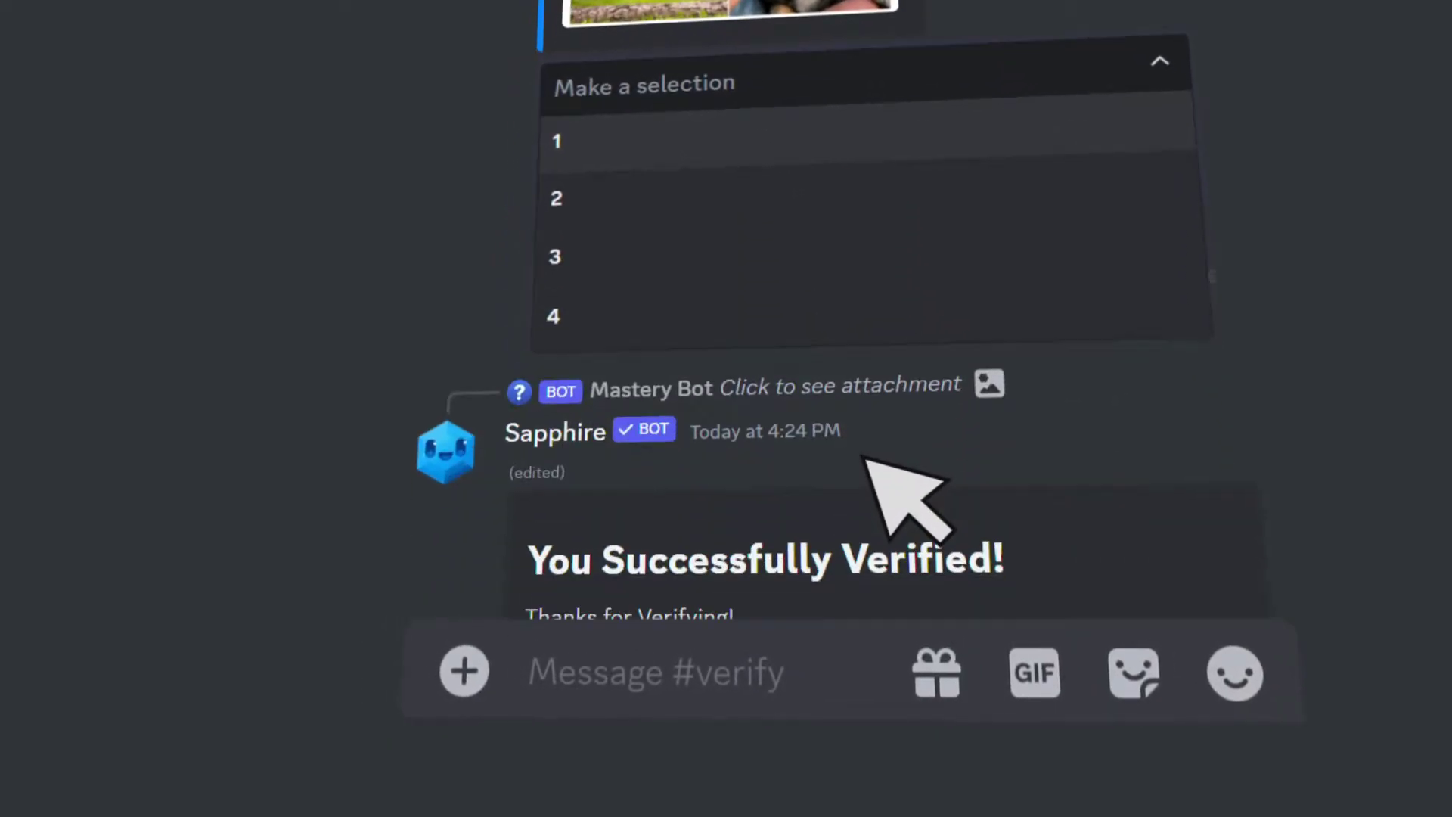
left_click(692, 446)
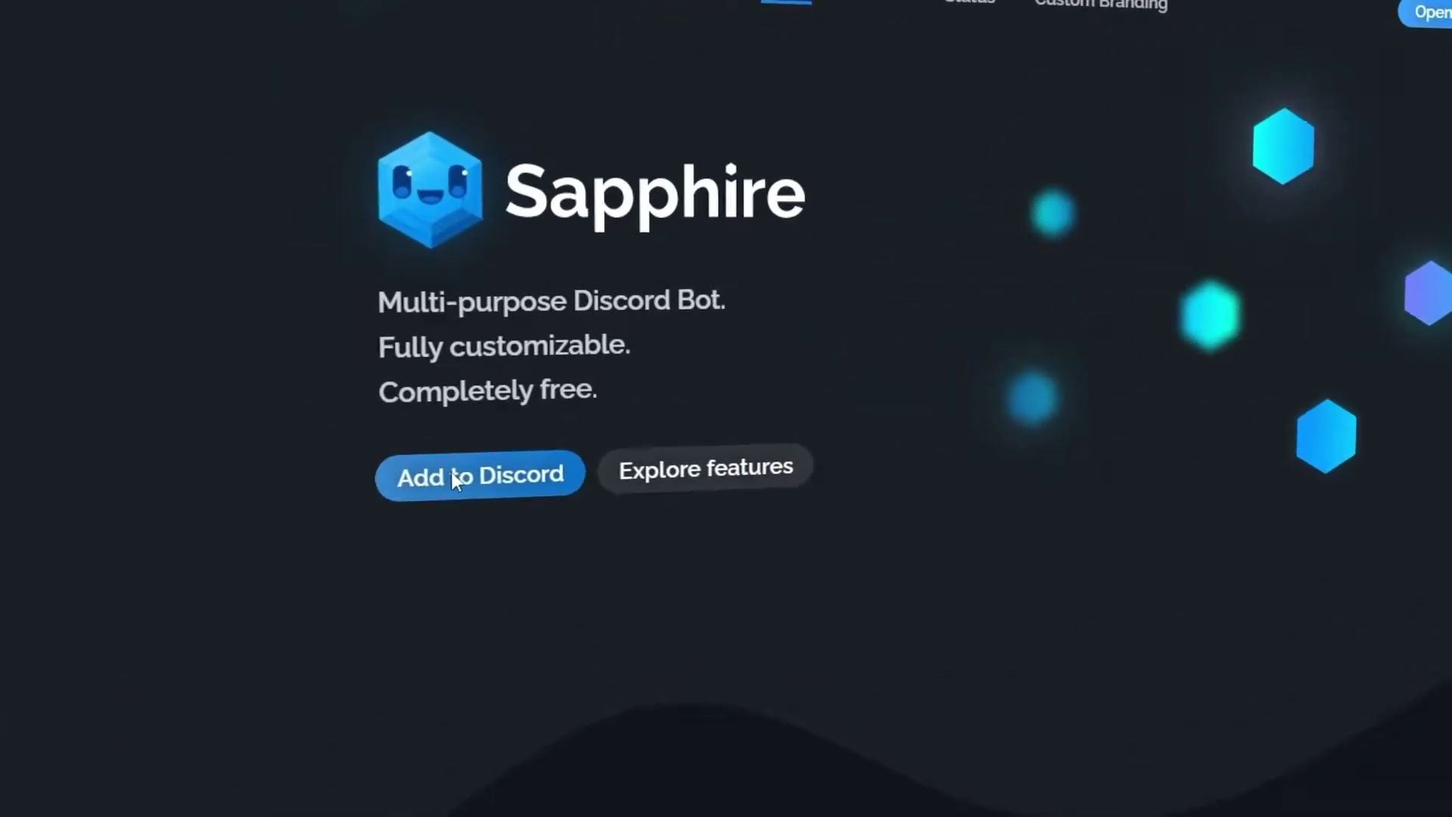
- Add the Sapphire bot to the Discord server Test Server and authorise all of its requested permissions
left_click(357, 417)
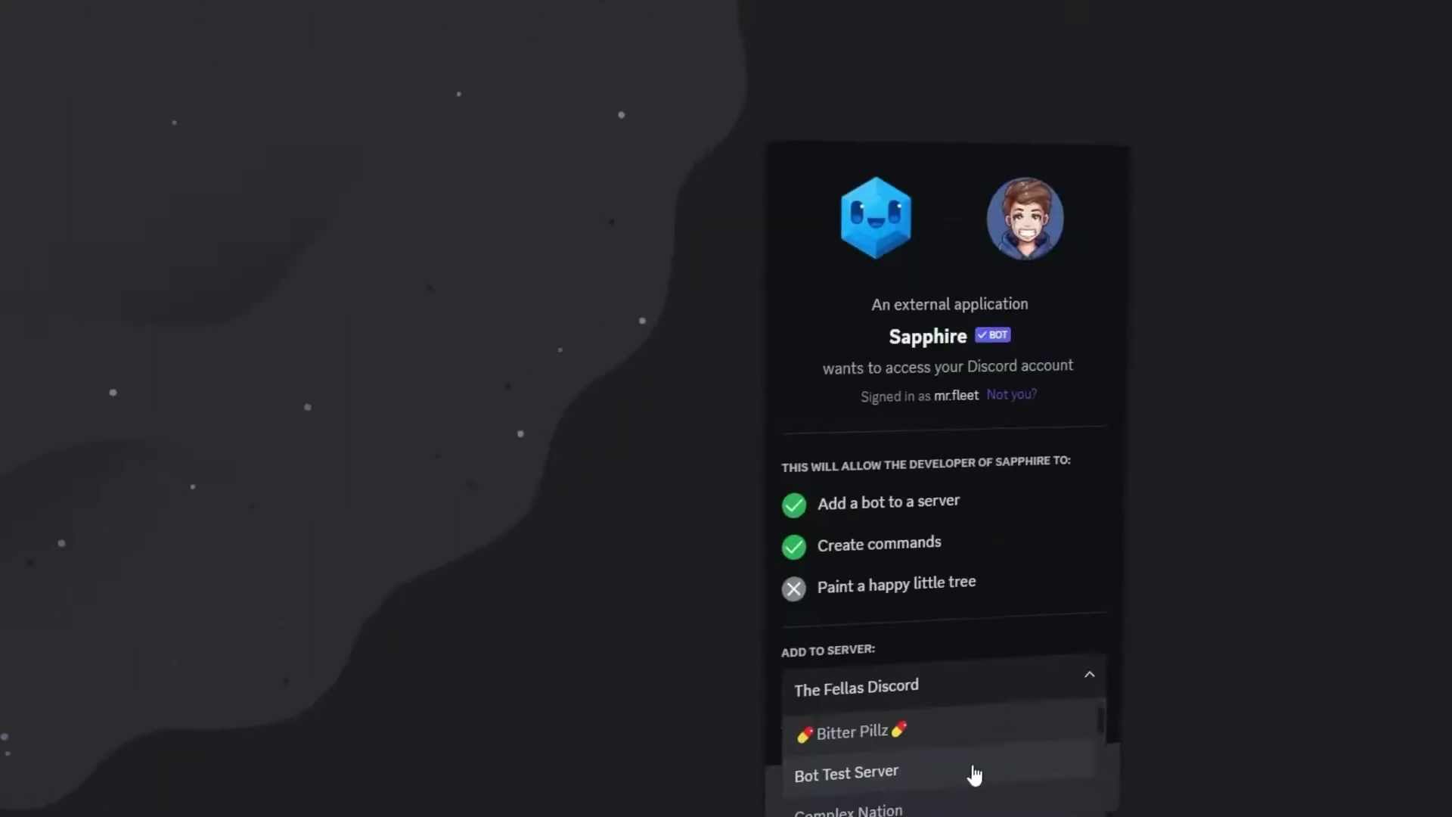
scroll(974, 775, "down", 5)
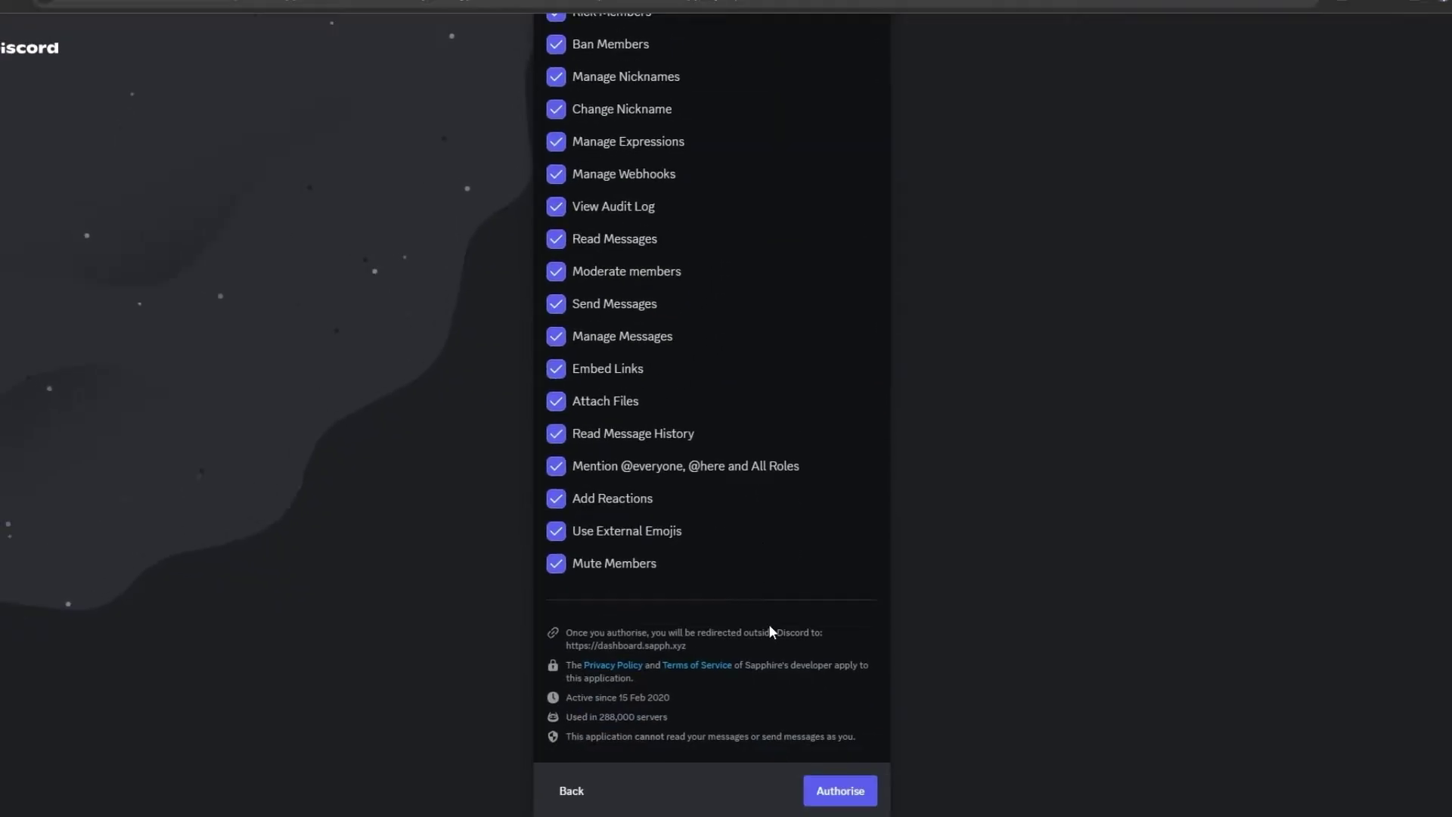
left_click(845, 789)
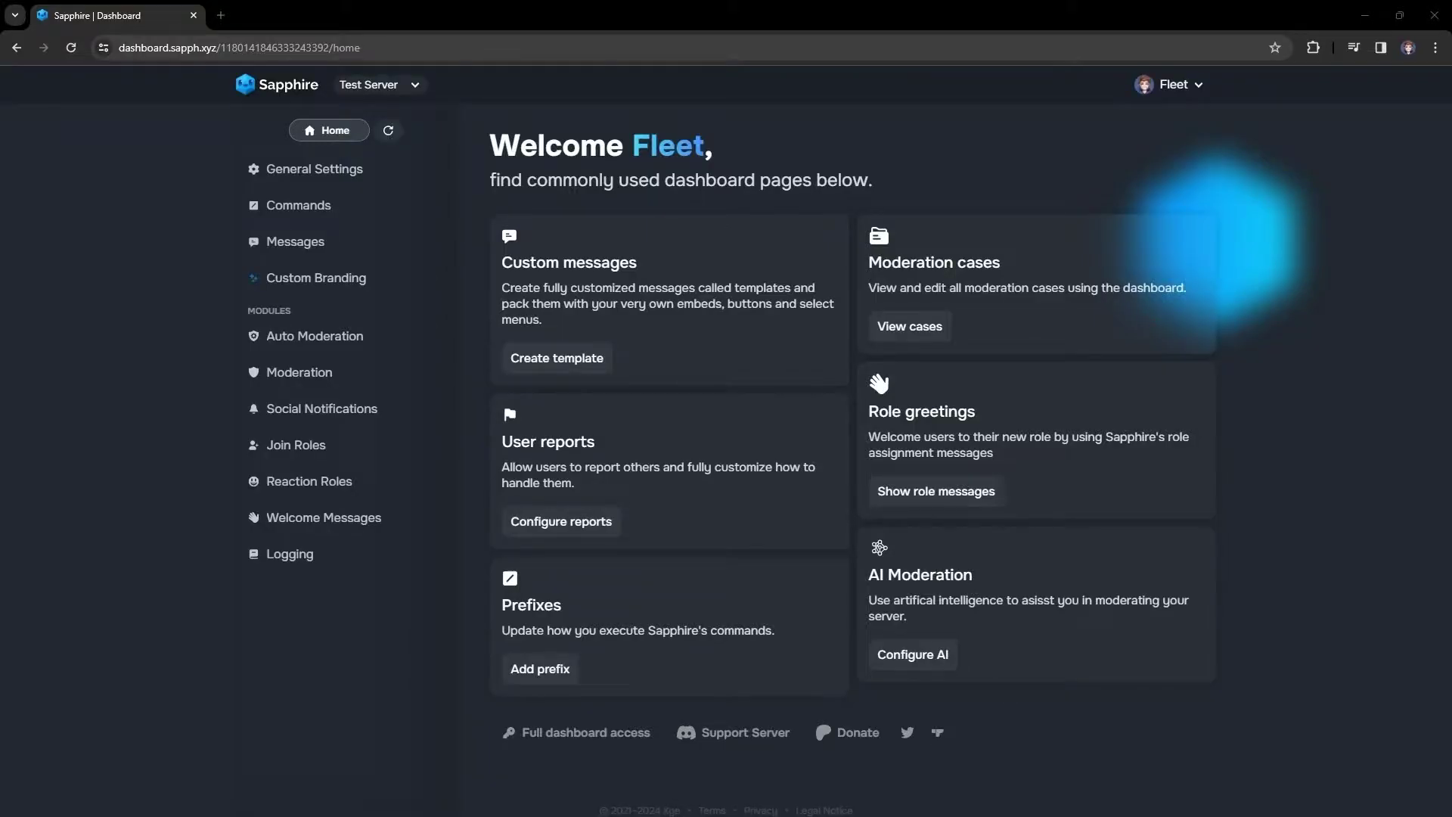
- Switch to Discord and create two roles in the Test Server settings named Verified and Unverified
left_click(1363, 13)
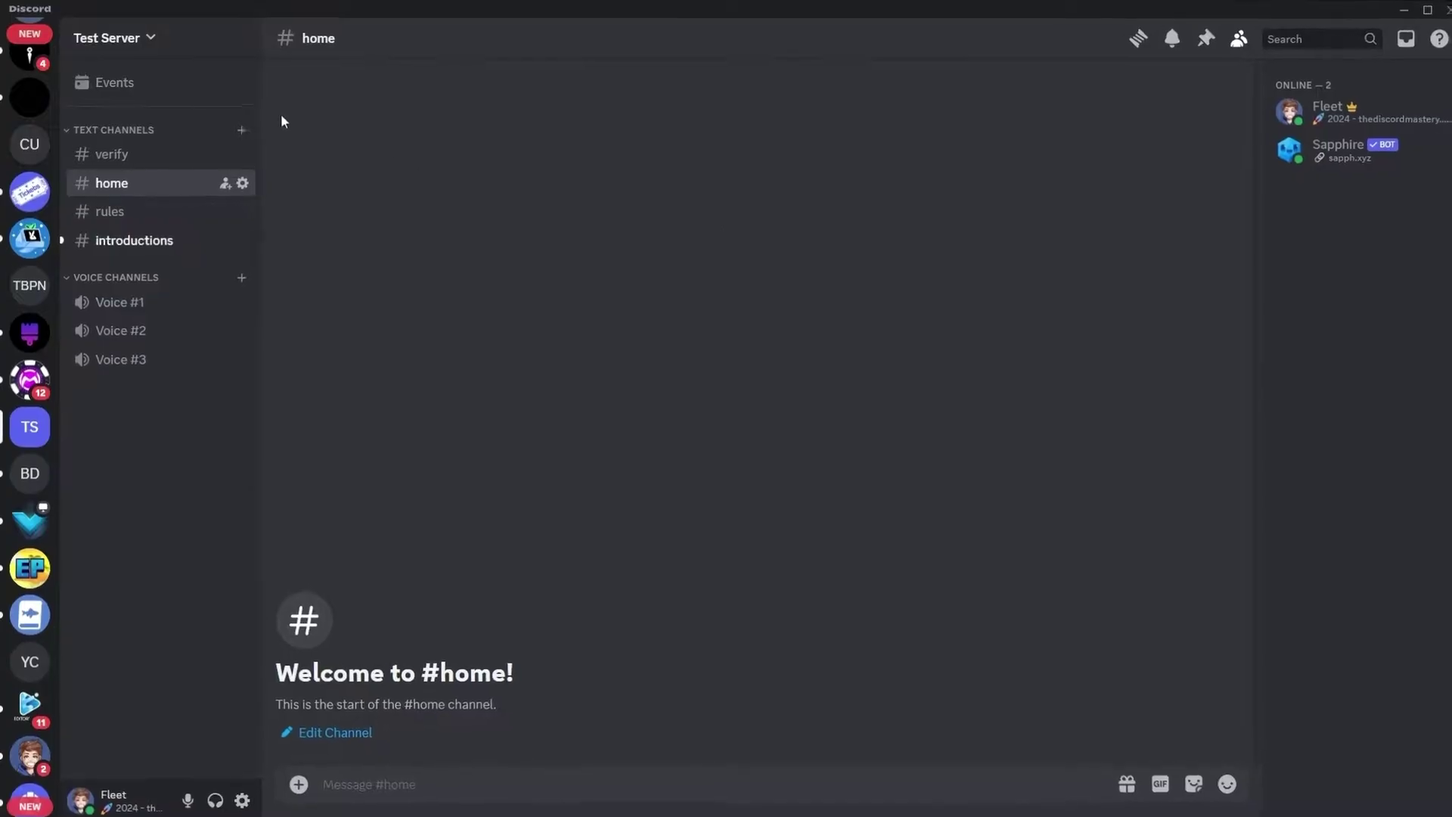
left_click(182, 38)
left_click(295, 195)
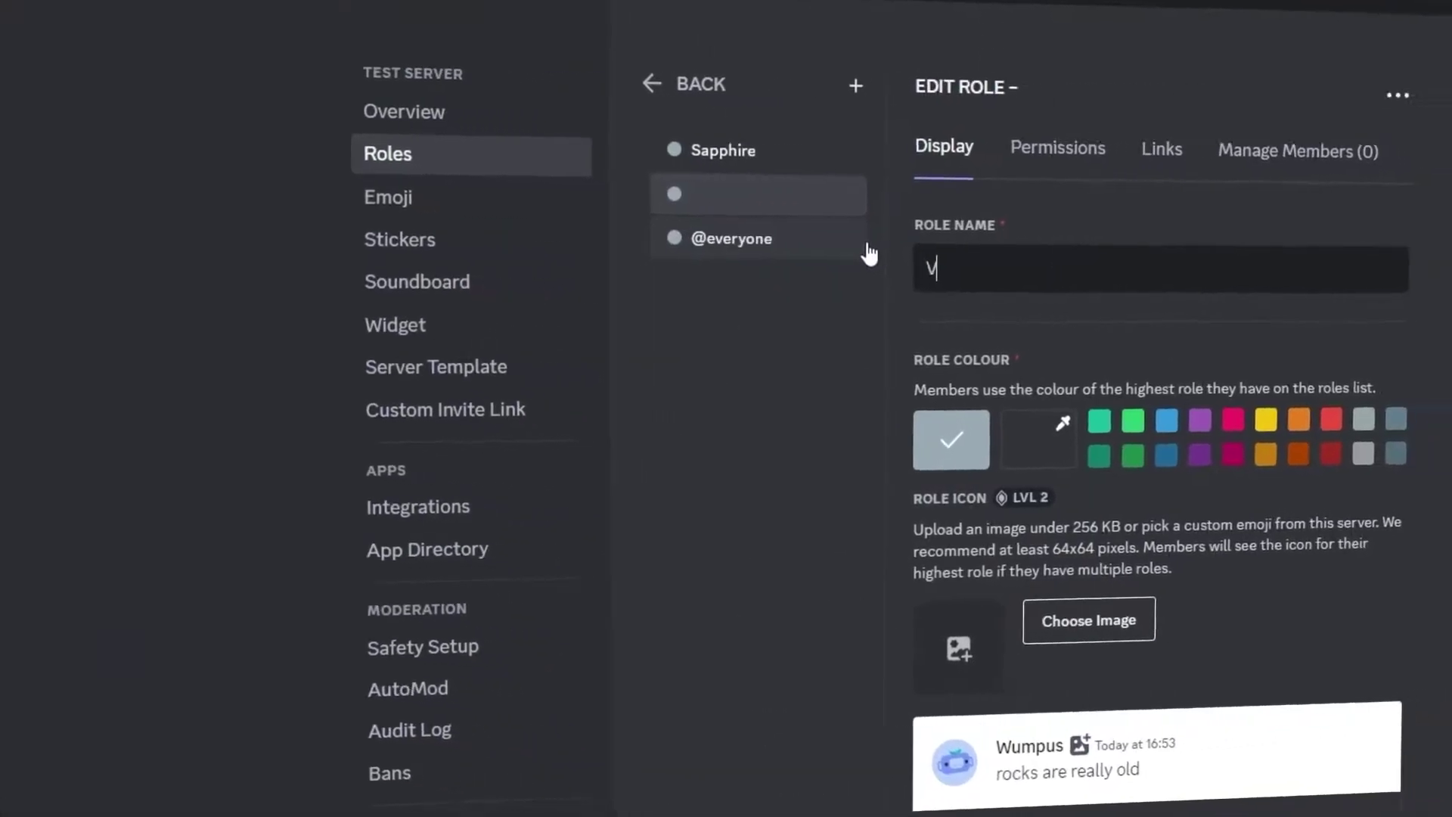
type("erified")
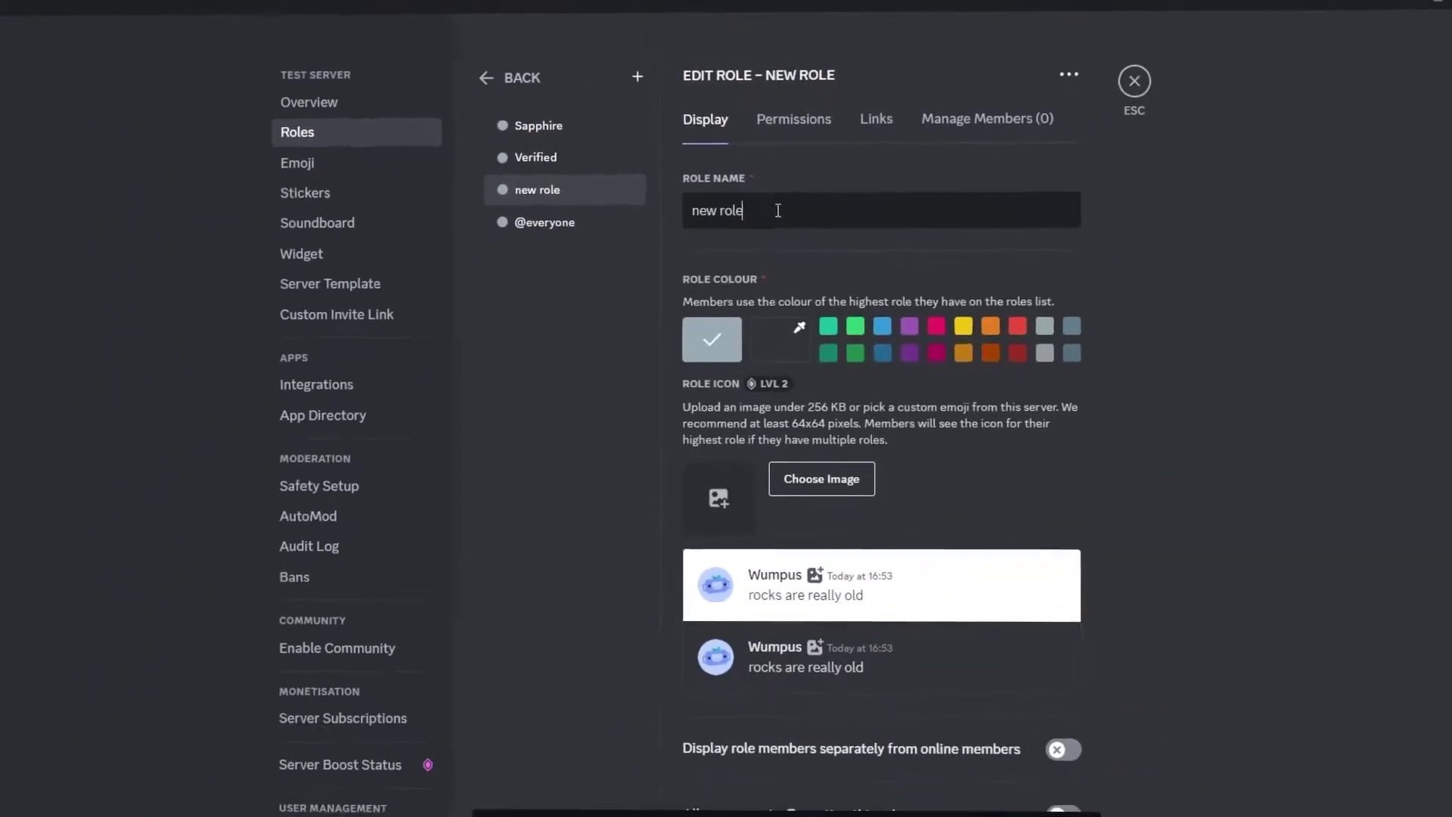
key("ctrl+a")
key("BackSpace")
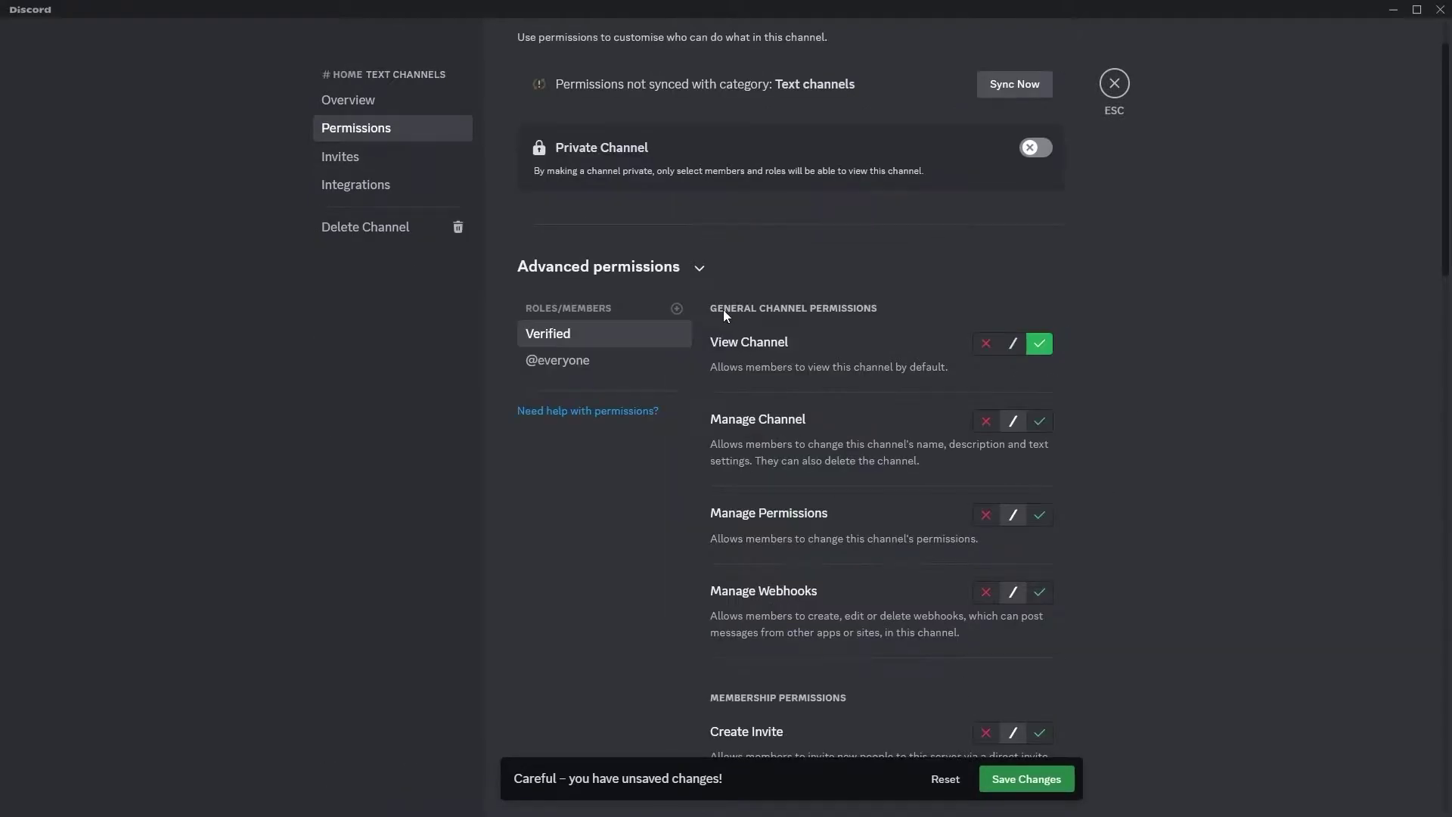
- Add the Unverified role to the home channel's advanced permissions and set its View Channel access
left_click(674, 309)
type("un")
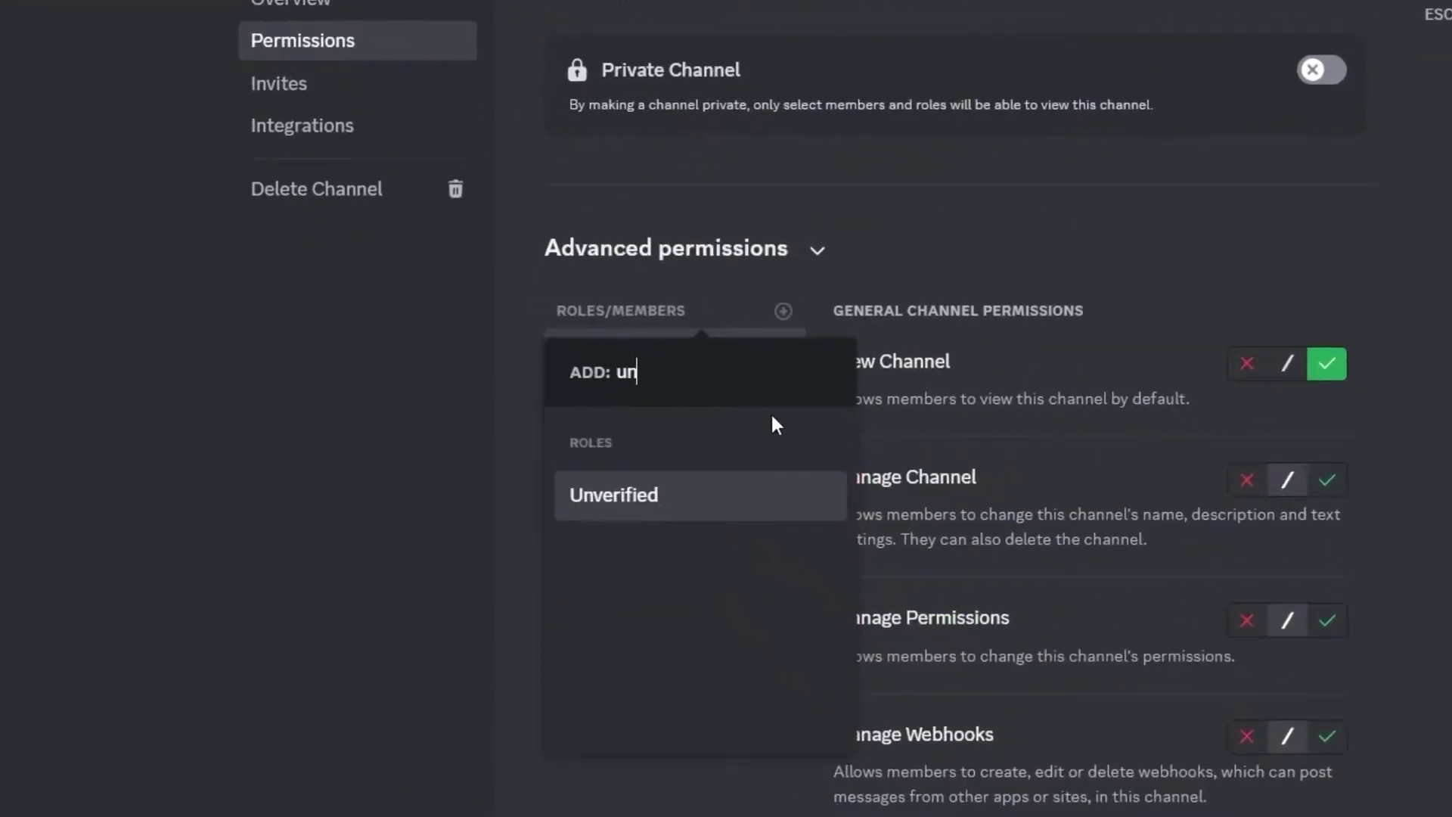
key("Escape")
left_click(1349, 370)
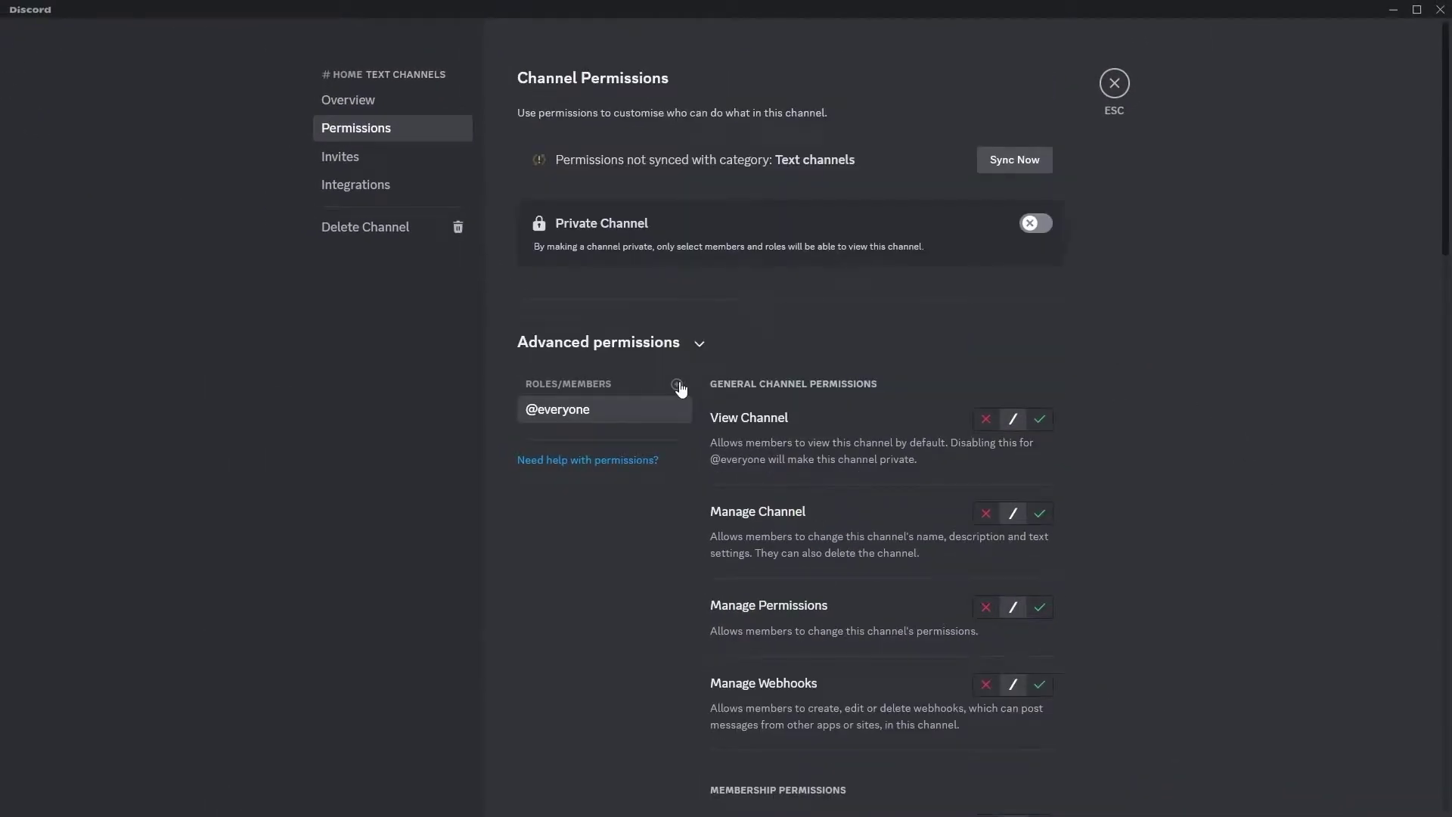
- Add the Verified role to the home channel's permissions and allow it View Channel and Read Message History
type("ver")
left_click(614, 505)
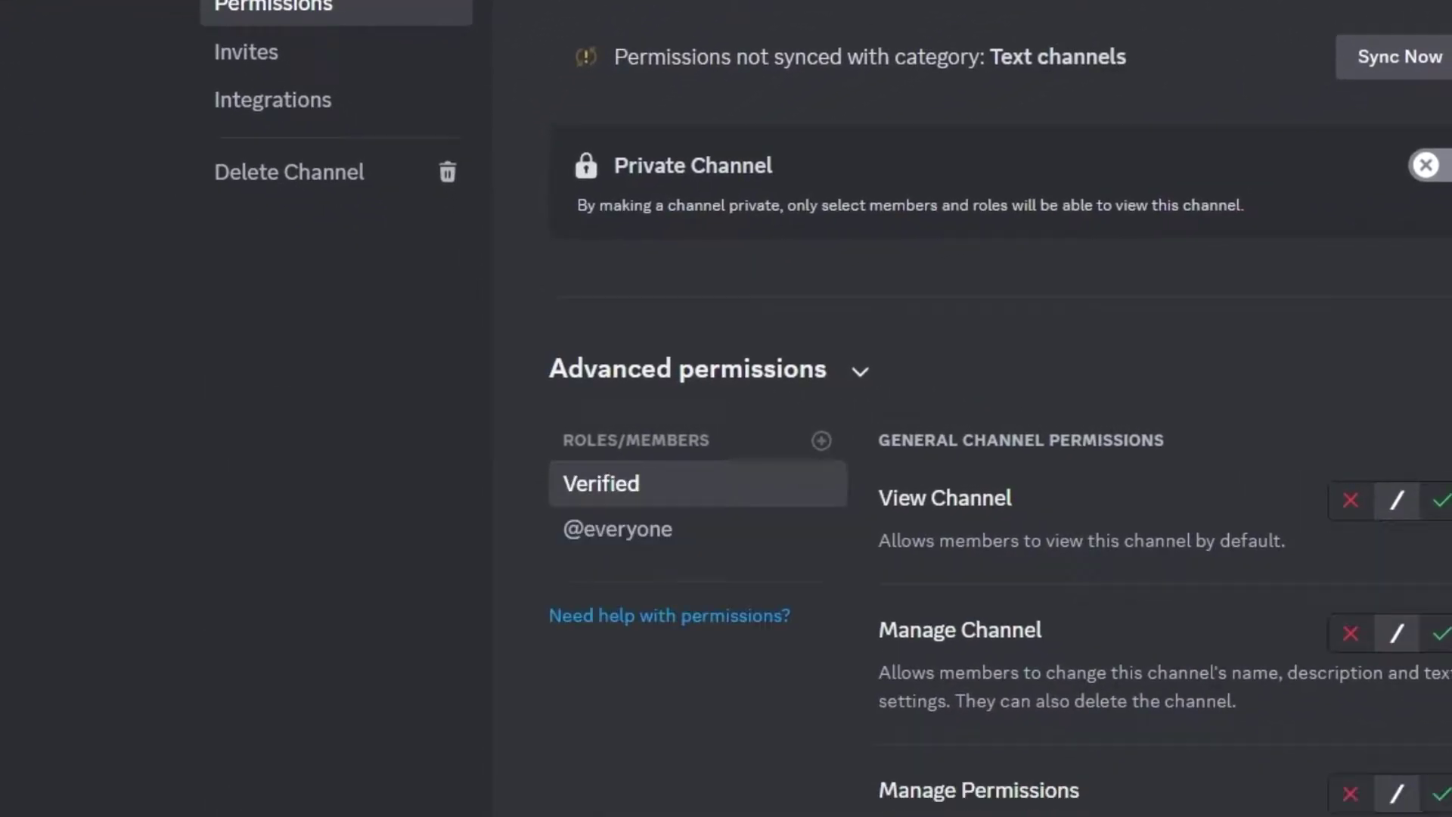
left_click(1040, 419)
scroll(1134, 620, "down", 15)
left_click(1071, 503)
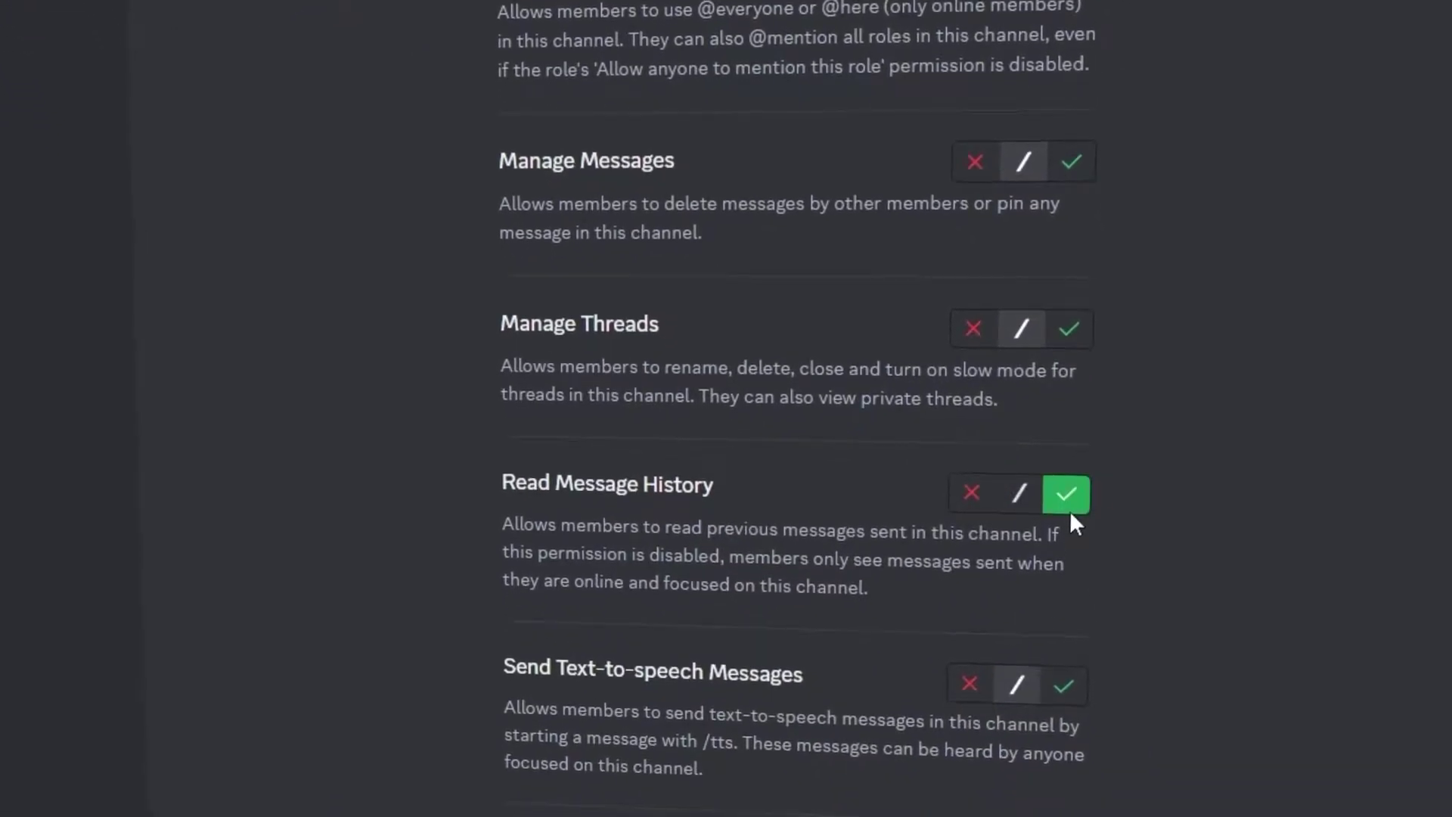
- Add the Unverified role to the home channel's permissions alongside Verified and set its View Channel permission
scroll(1028, 469, "up", 14)
left_click(979, 461)
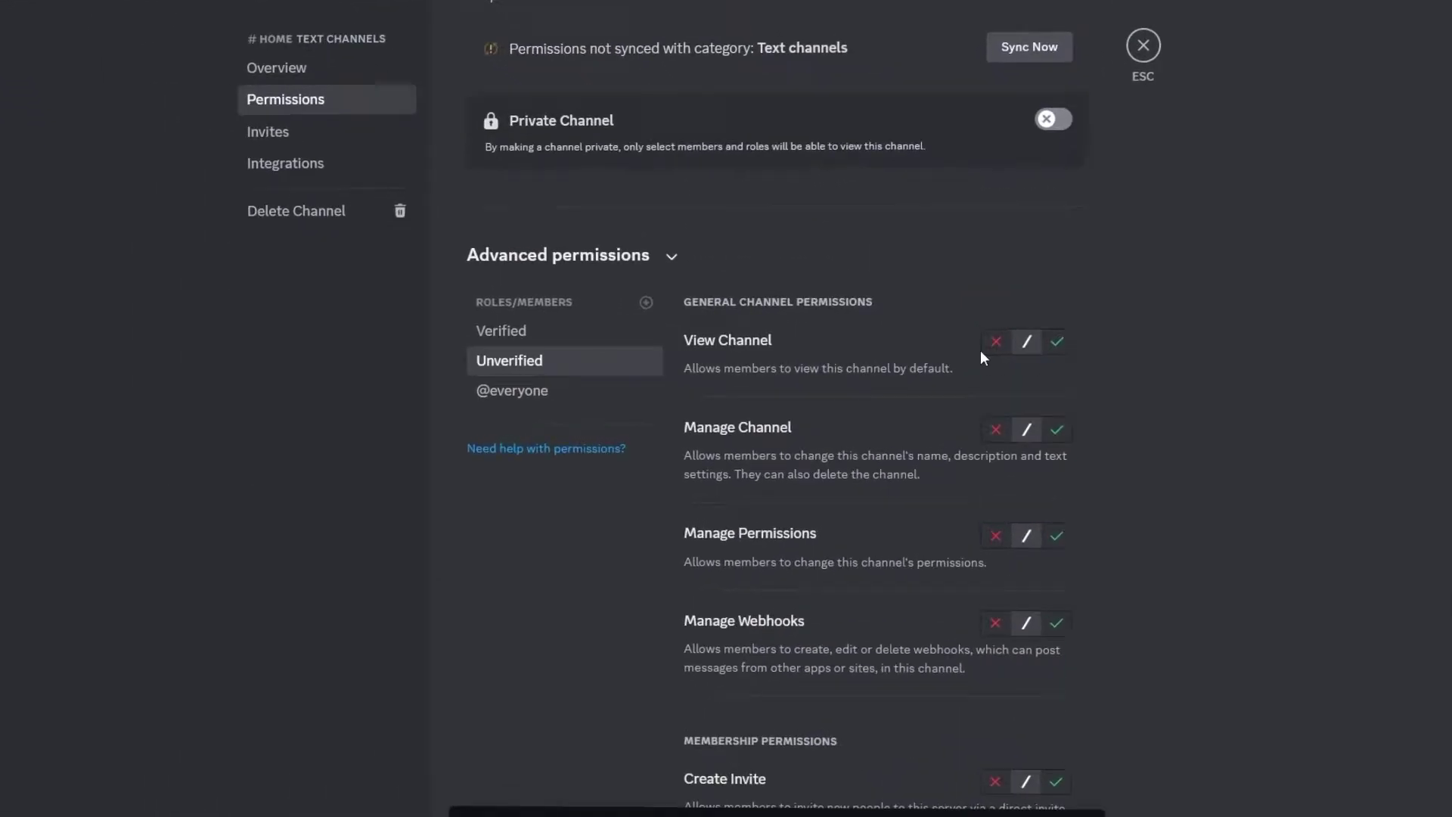
left_click(1055, 340)
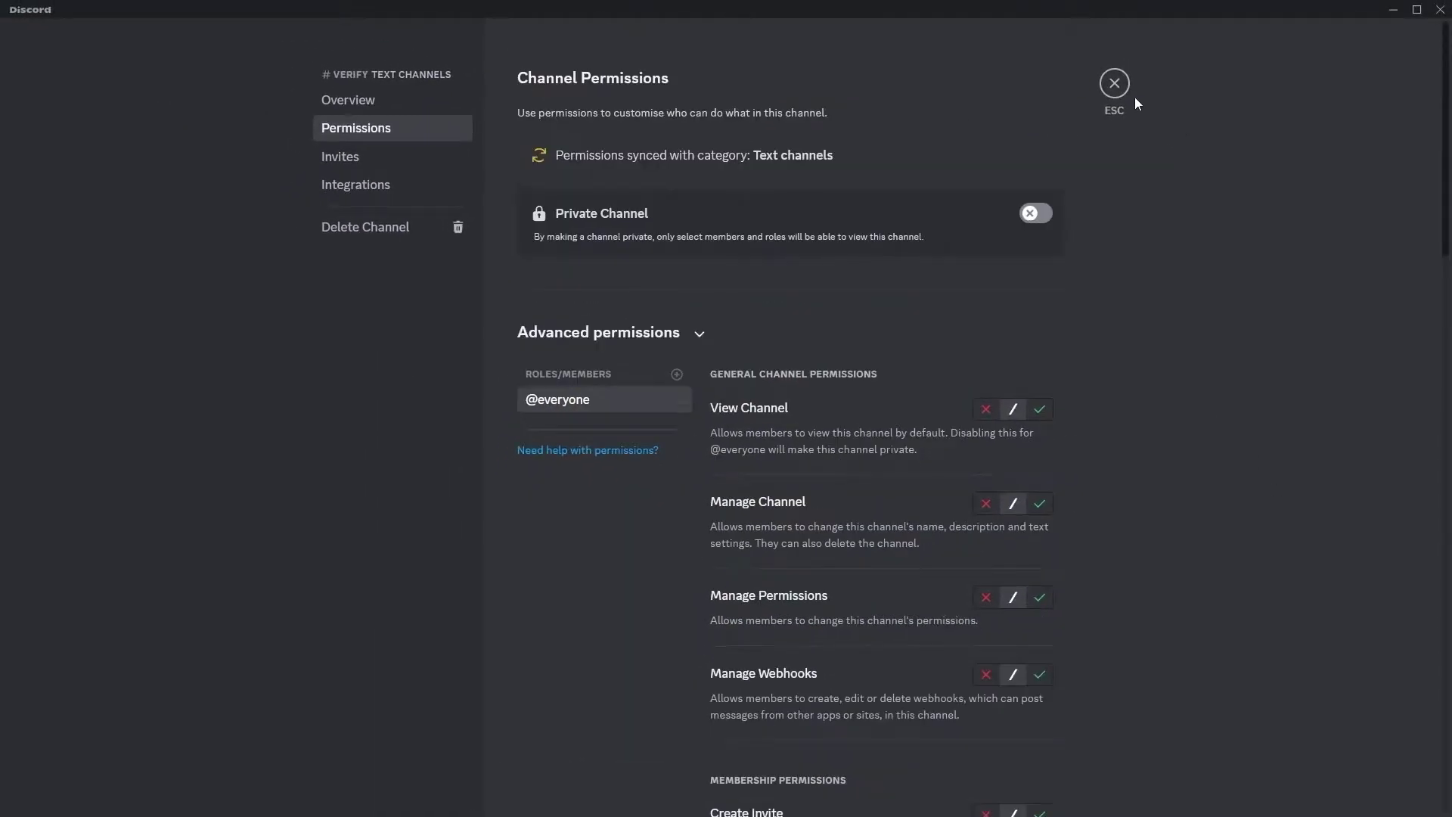
- Open the verify channel's permissions and add the Verified role with View Channel denied
left_click(1114, 85)
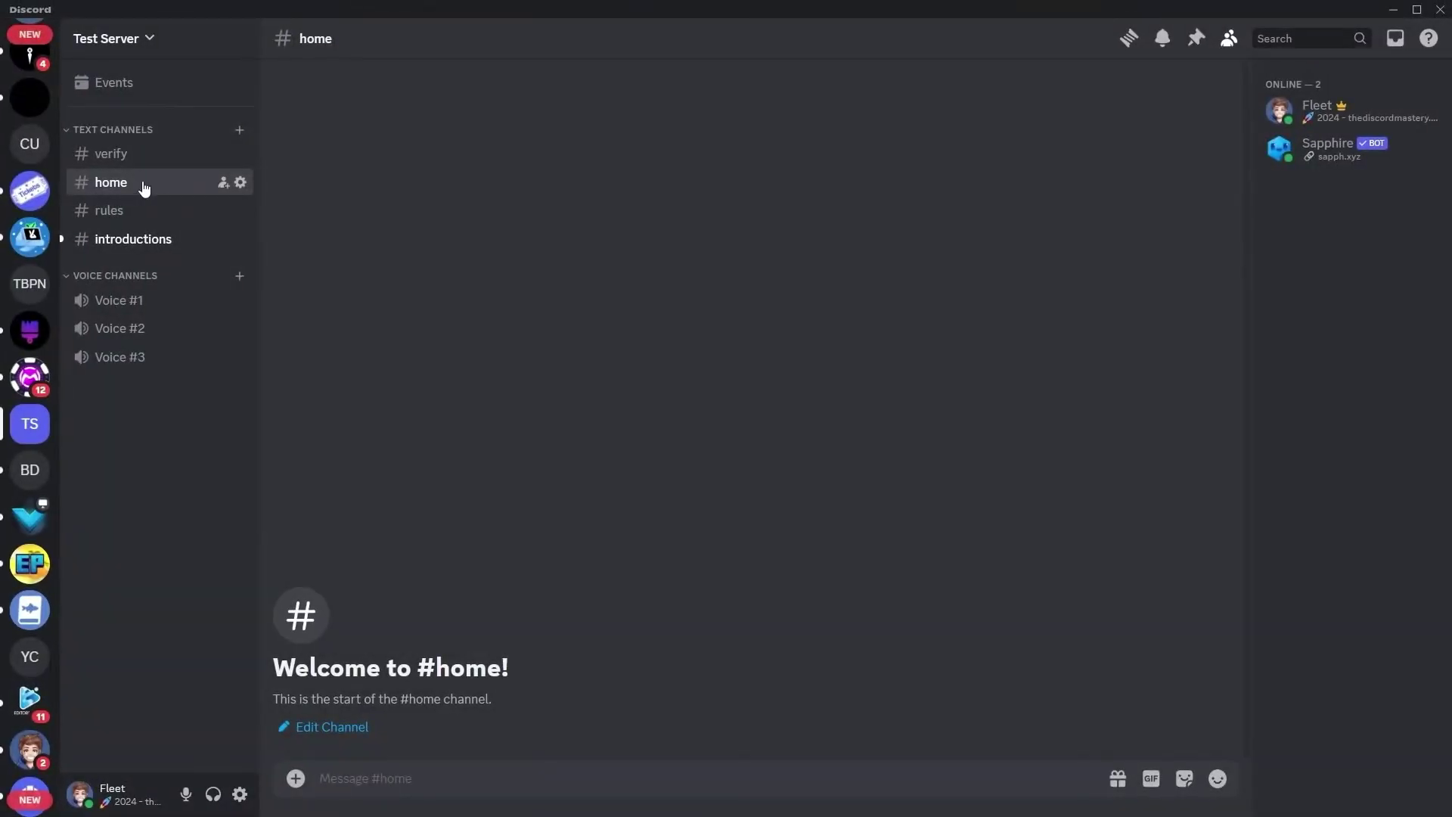
right_click(97, 156)
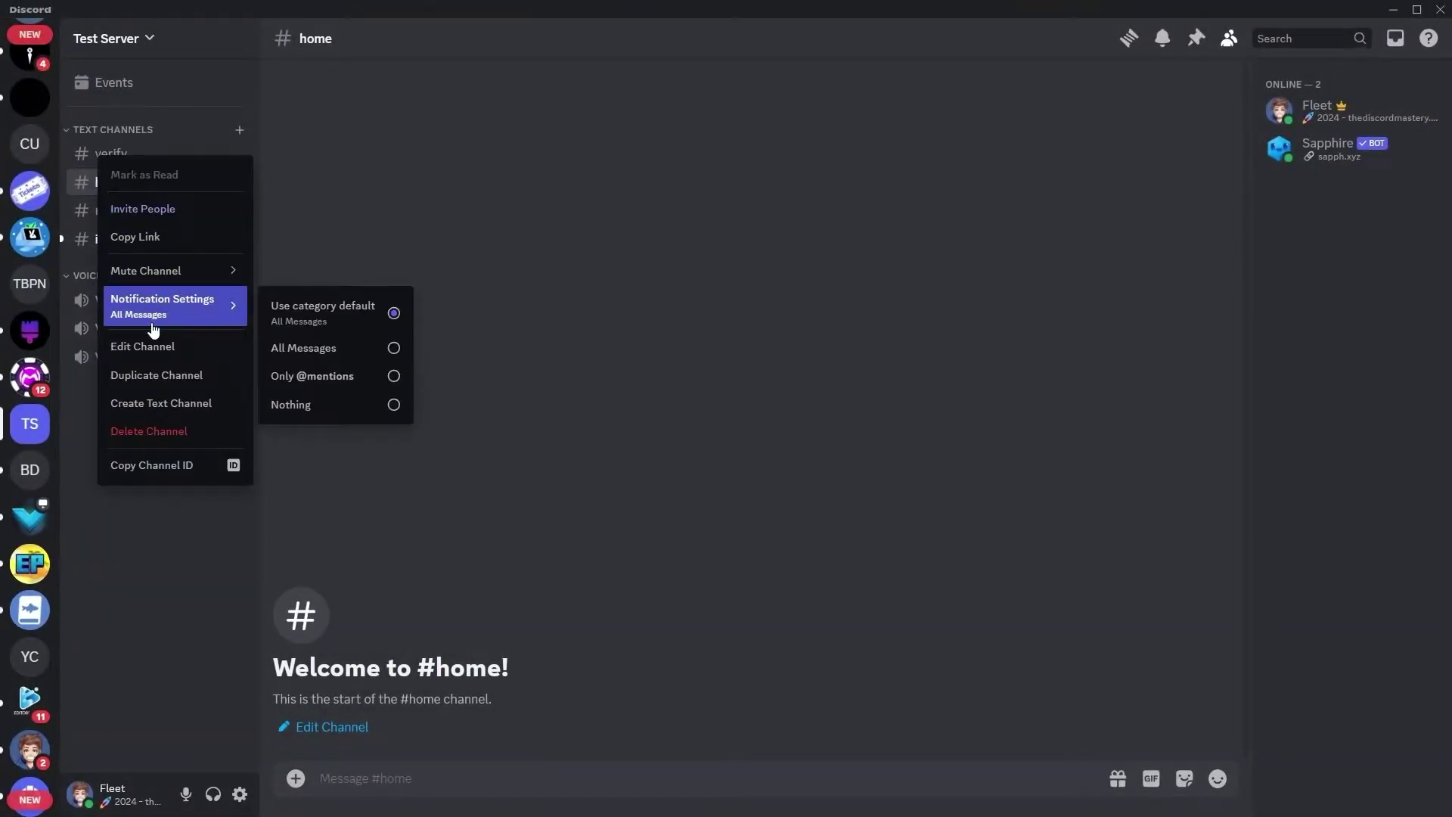
left_click(153, 345)
left_click(378, 123)
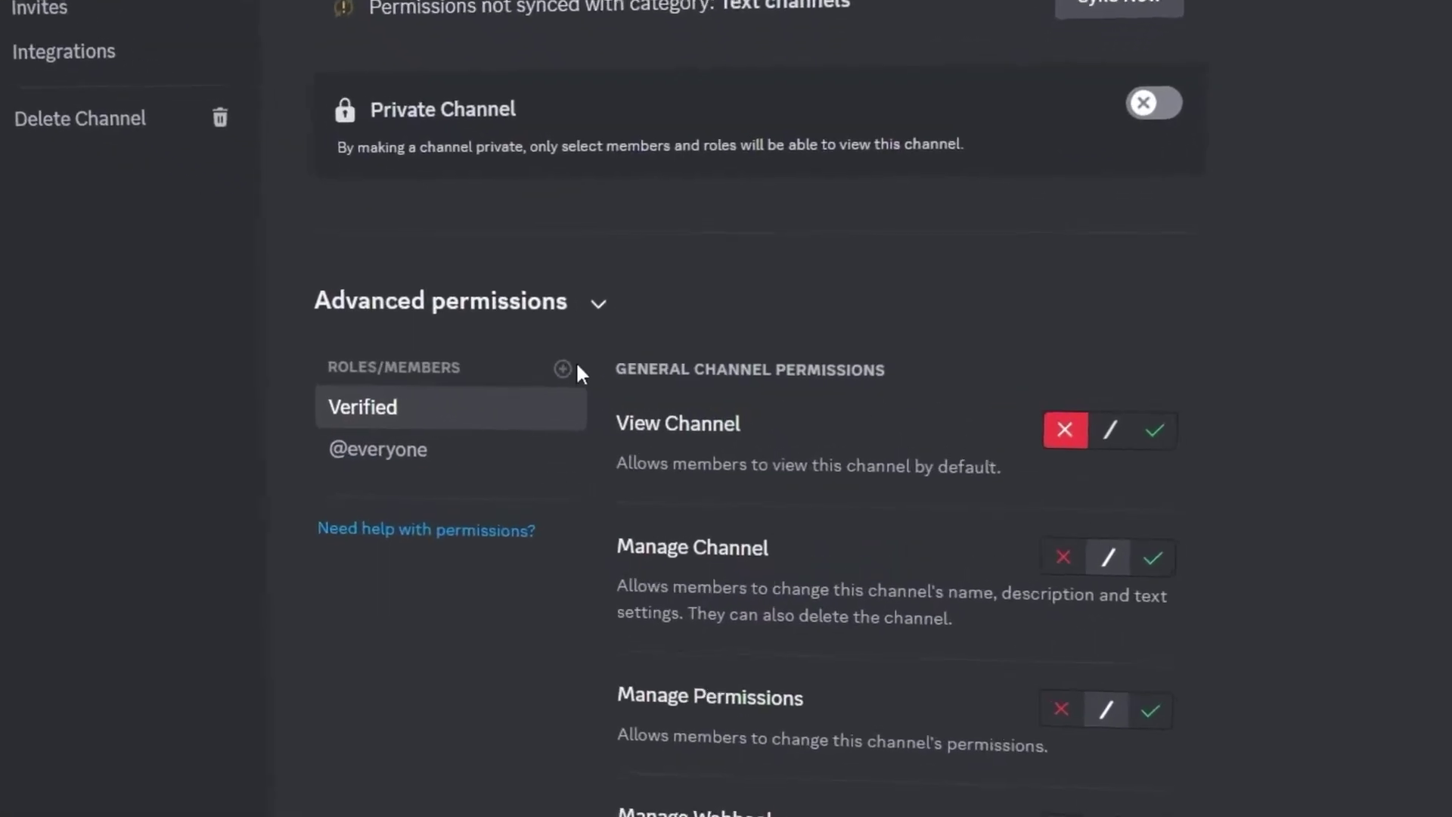
- Add the Unverified role to the verify channel's permissions and deny it Send Messages
left_click(562, 368)
type("un")
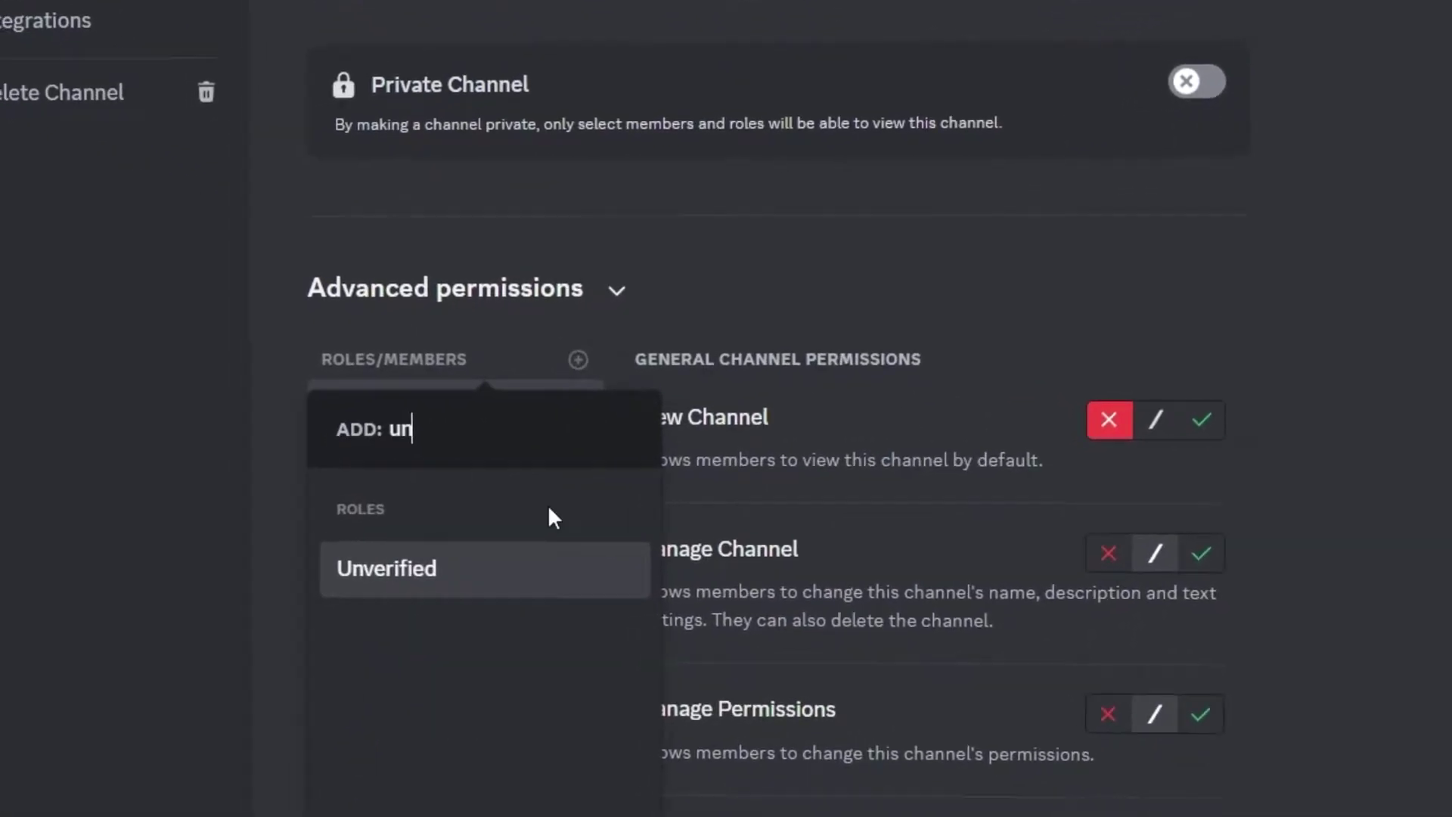
key("Escape")
scroll(1041, 454, "down", 8)
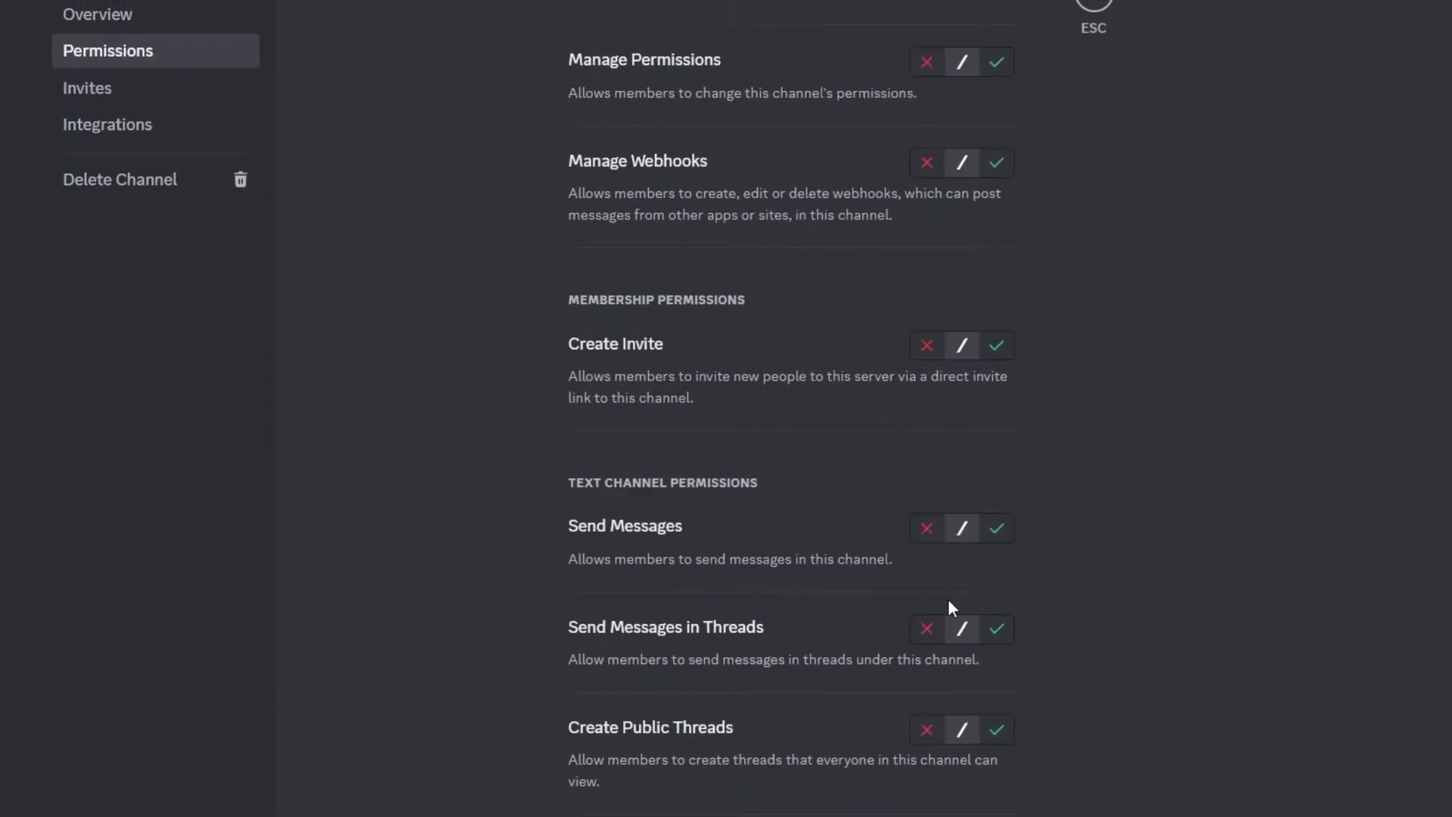
left_click(926, 529)
scroll(996, 522, "down", 5)
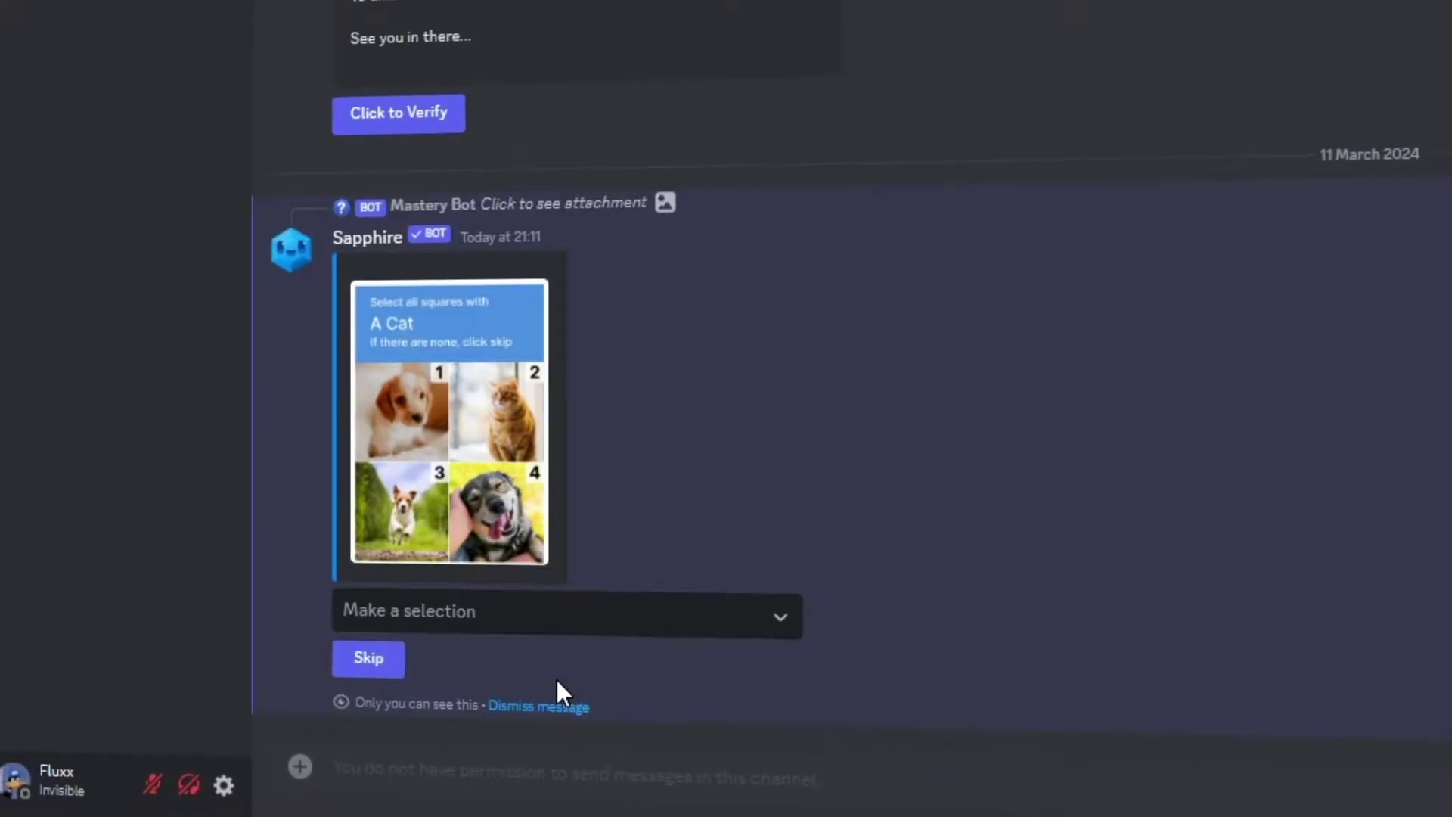
- Open the list of answers for the cat captcha in the verify channel
left_click(526, 636)
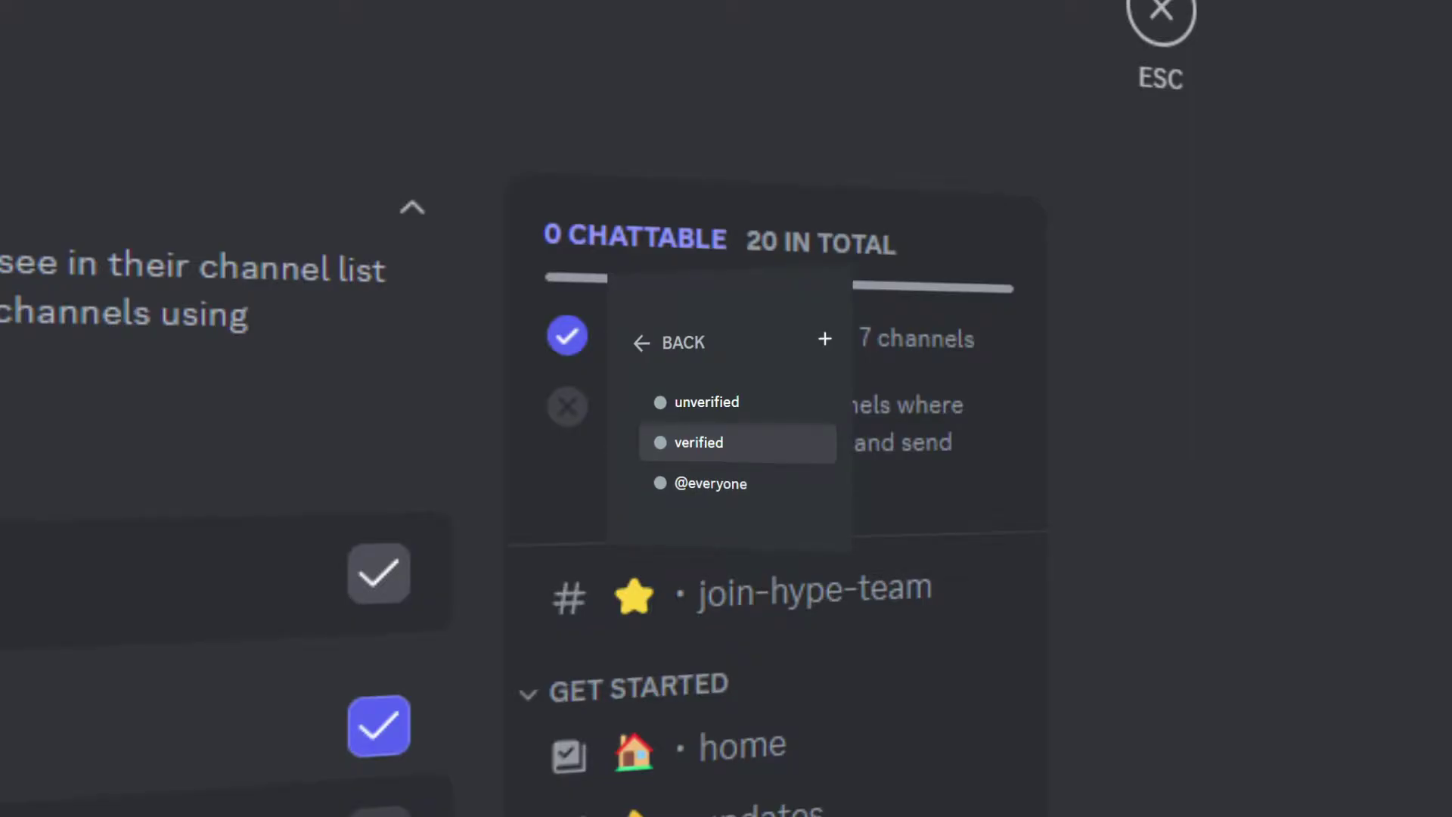
type("rification-log")
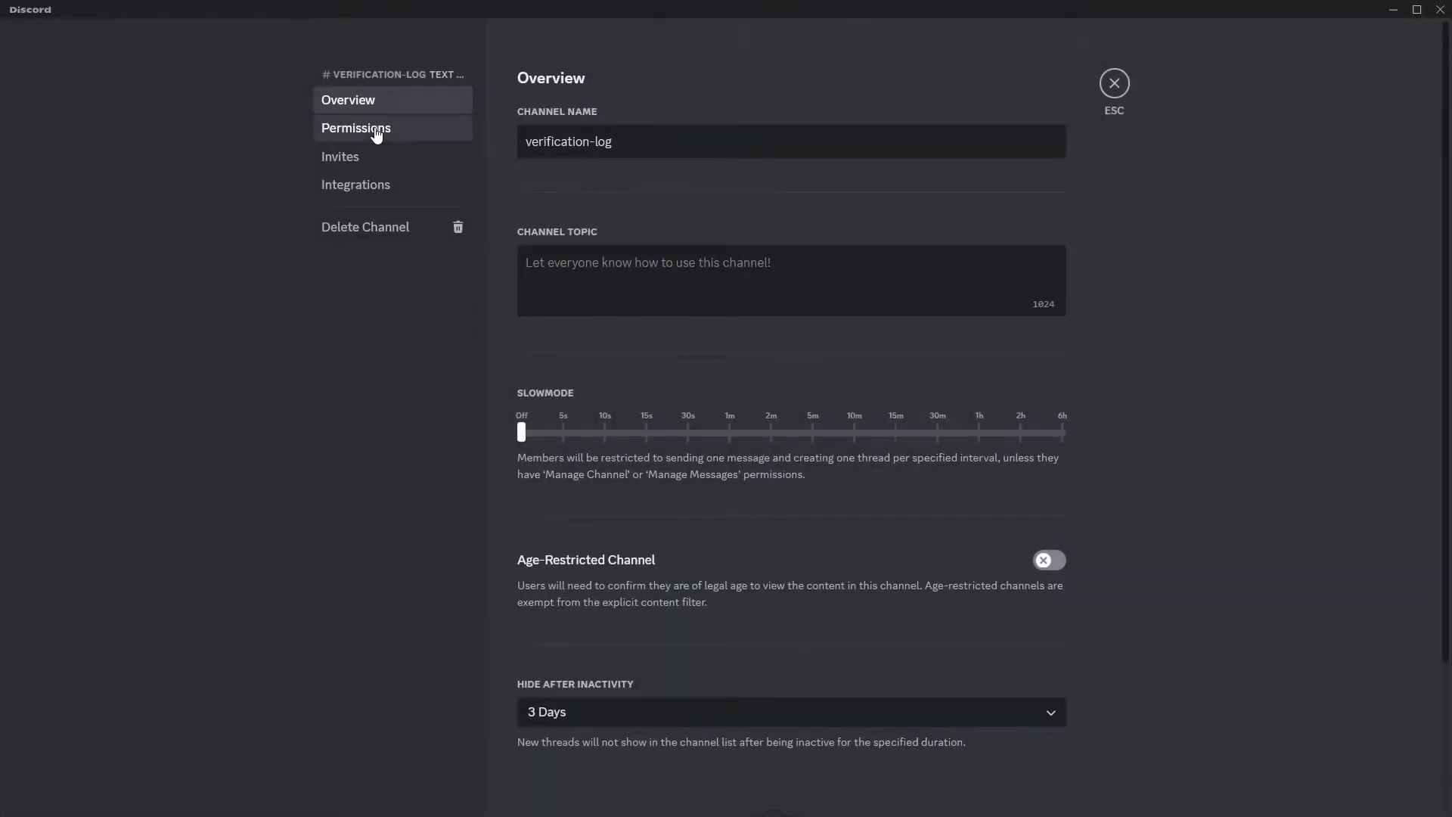
left_click(376, 135)
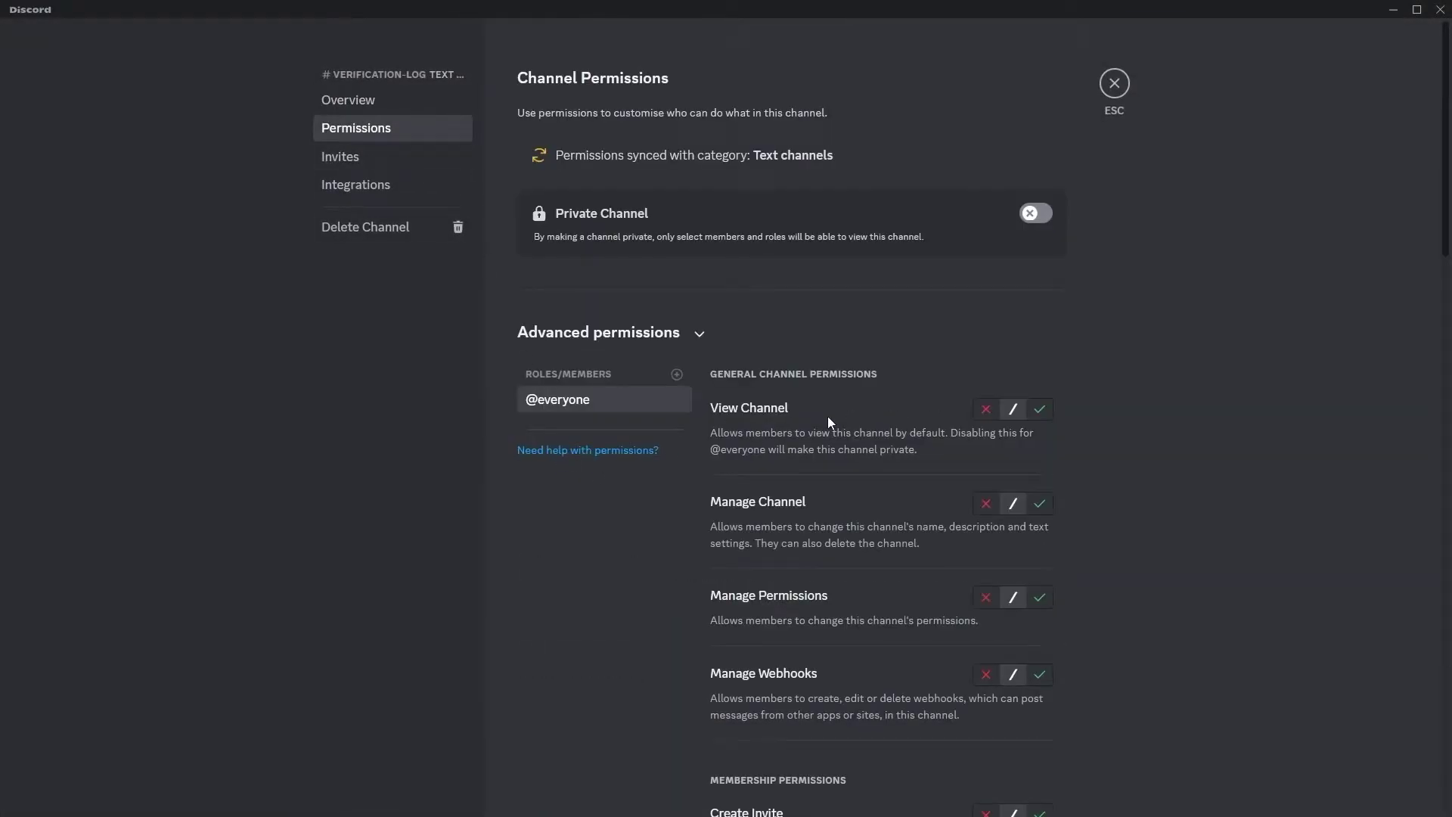
left_click(986, 409)
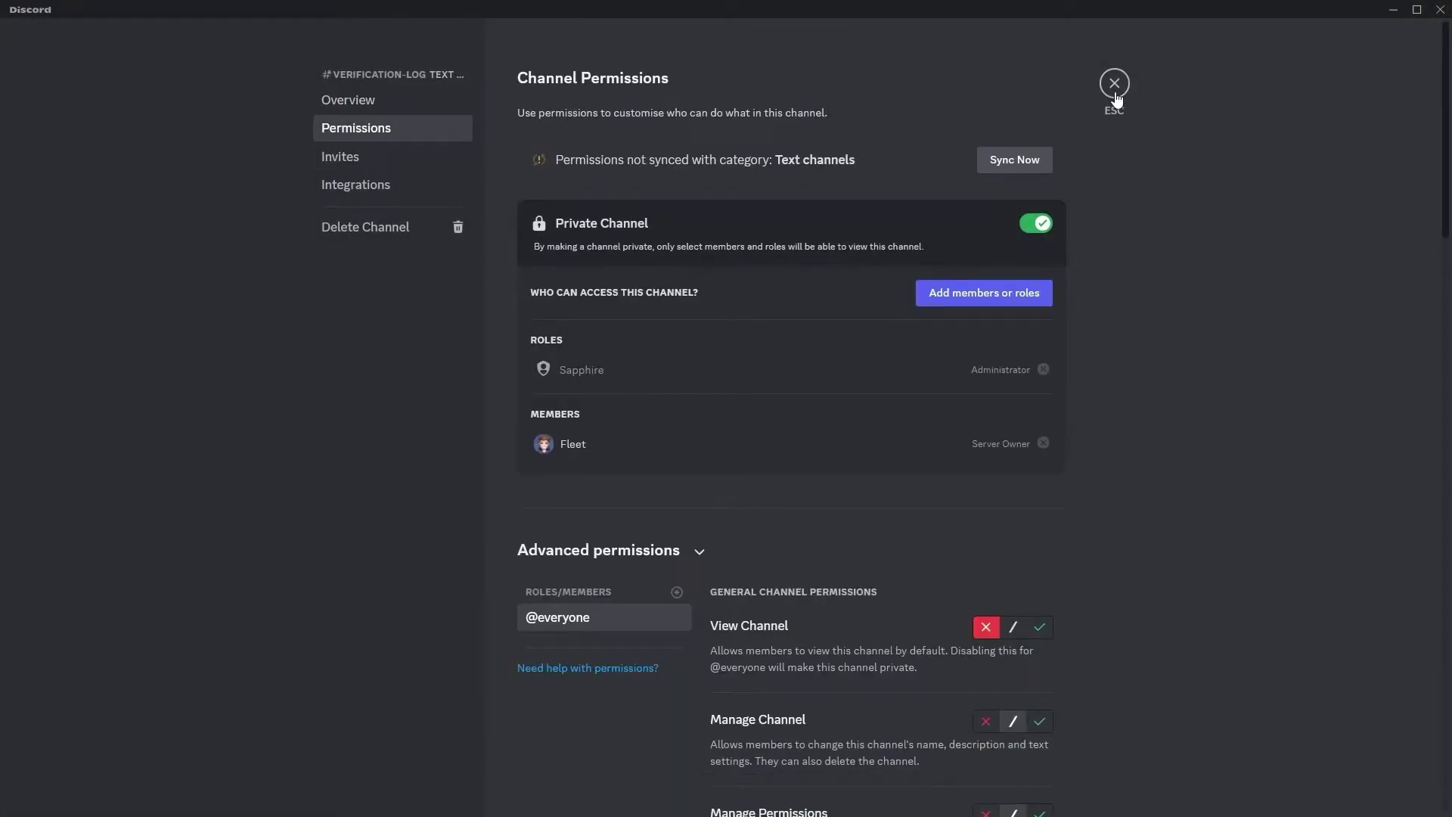
left_click(1113, 86)
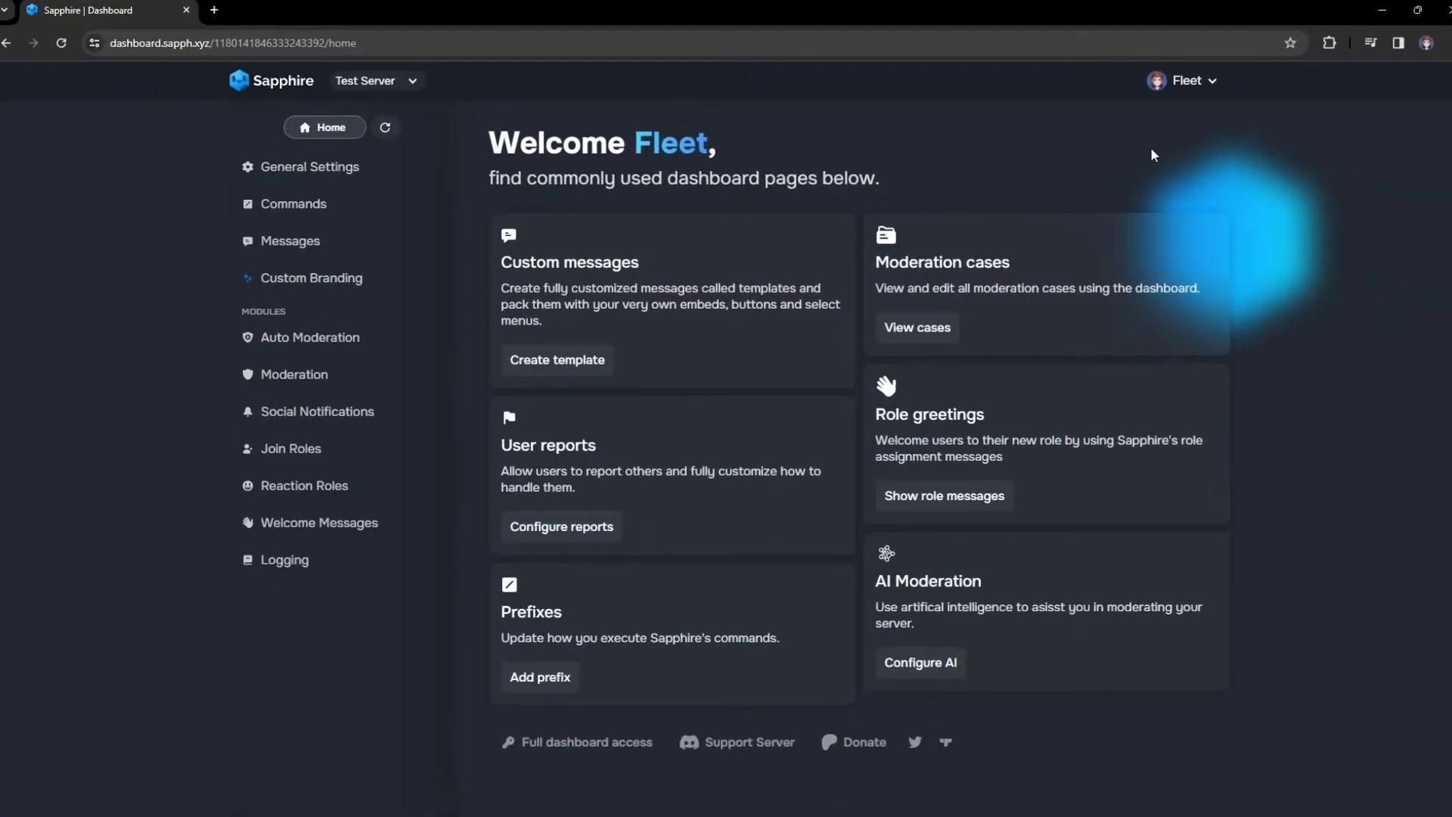
- In the Sapphire dashboard, create a message template named "verification message"
left_click(243, 231)
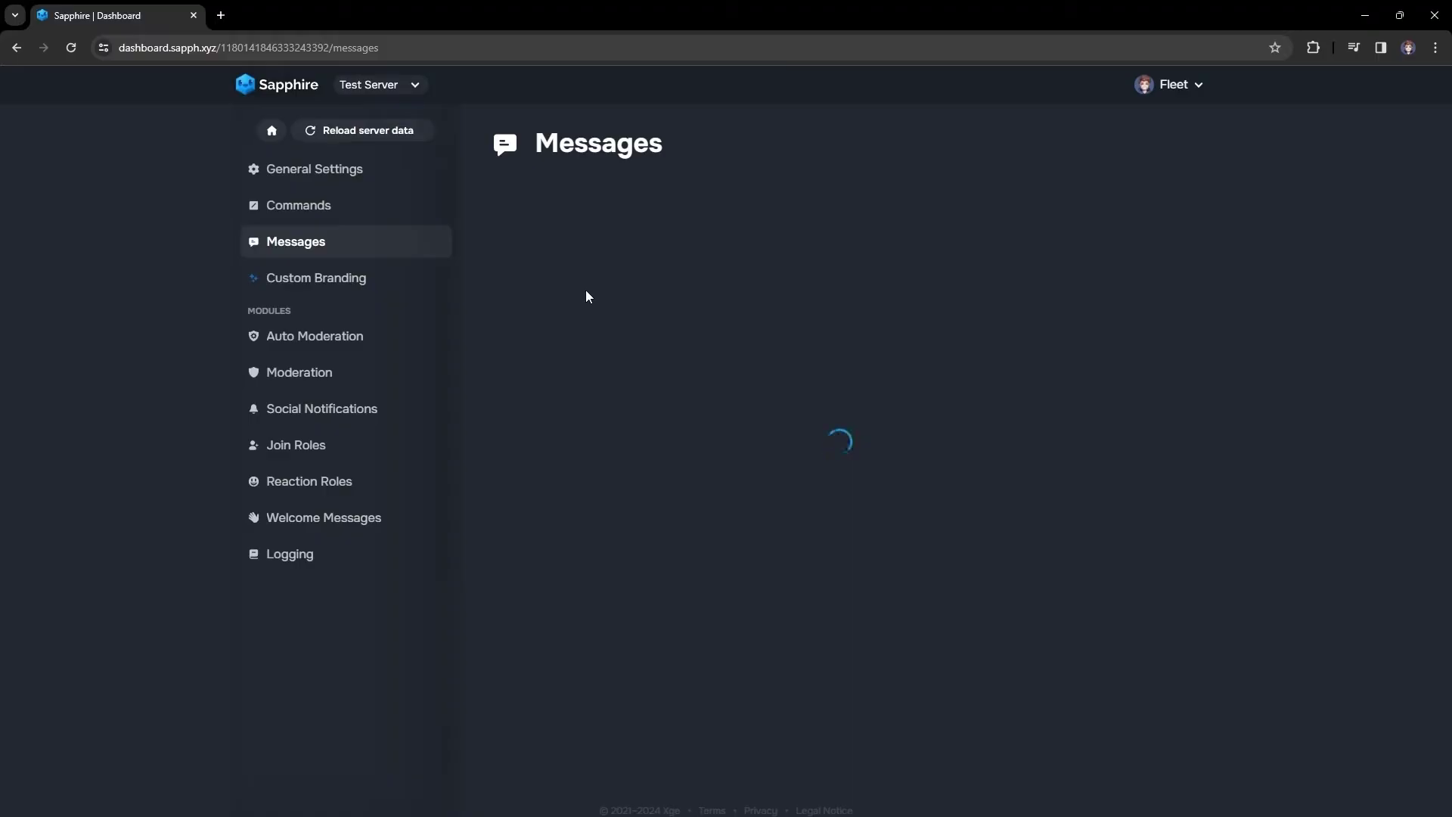
left_click(1130, 214)
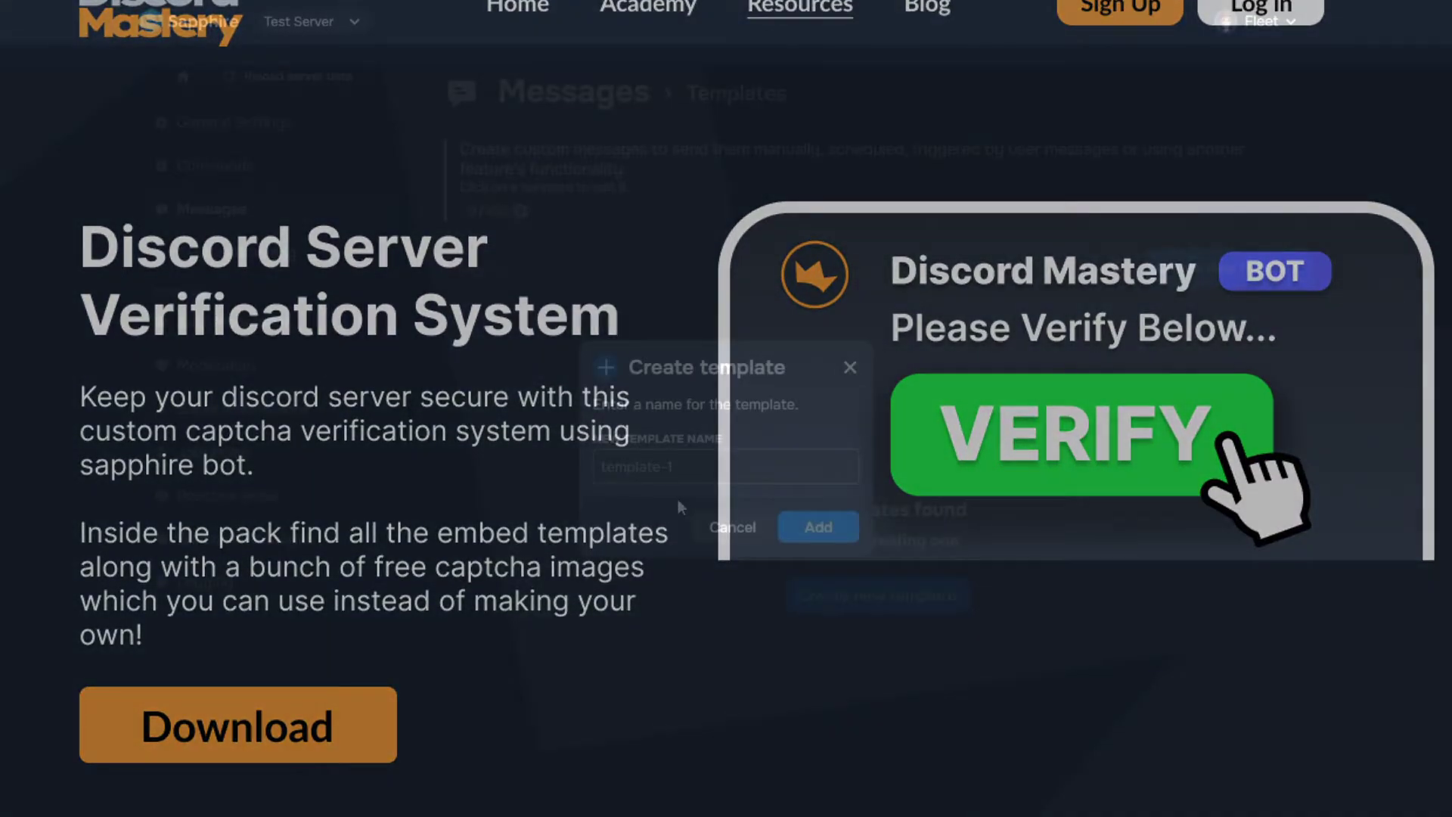
type("ifie")
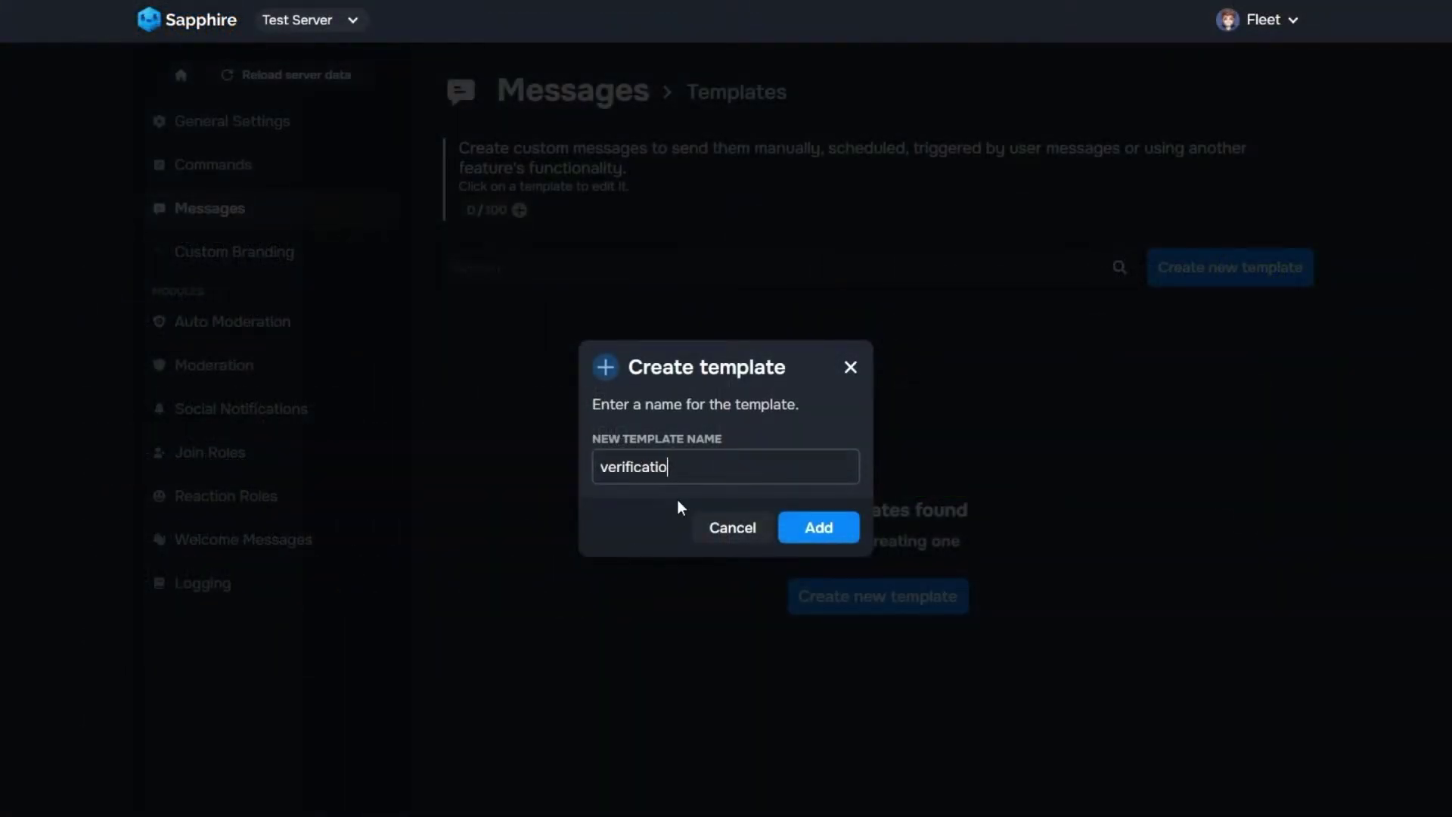
type("cation message")
key("Return")
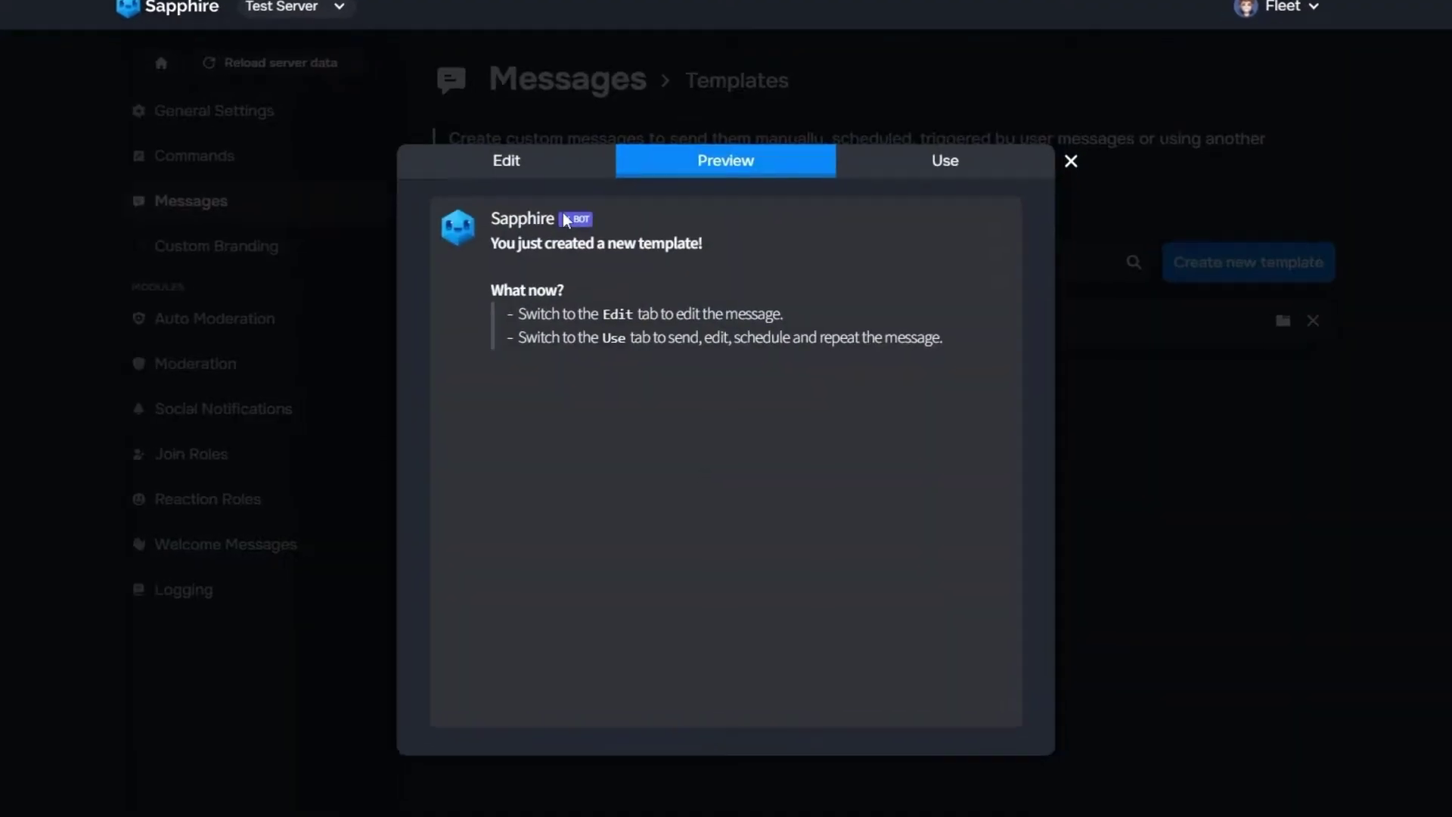
- Replace the verification message template's raw content with the copied embed code and preview the message
left_click(665, 189)
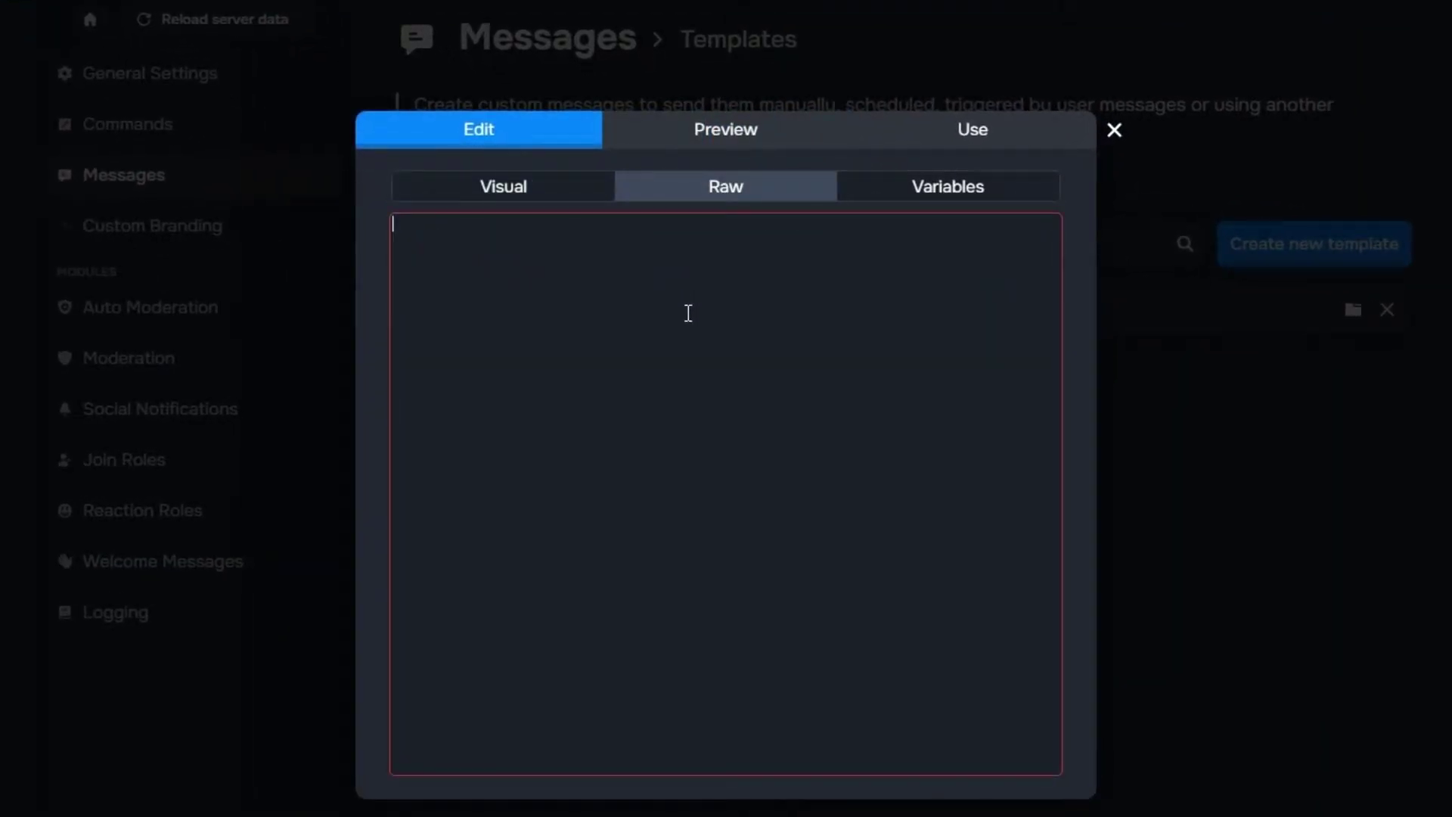
key("super+v")
left_click(703, 132)
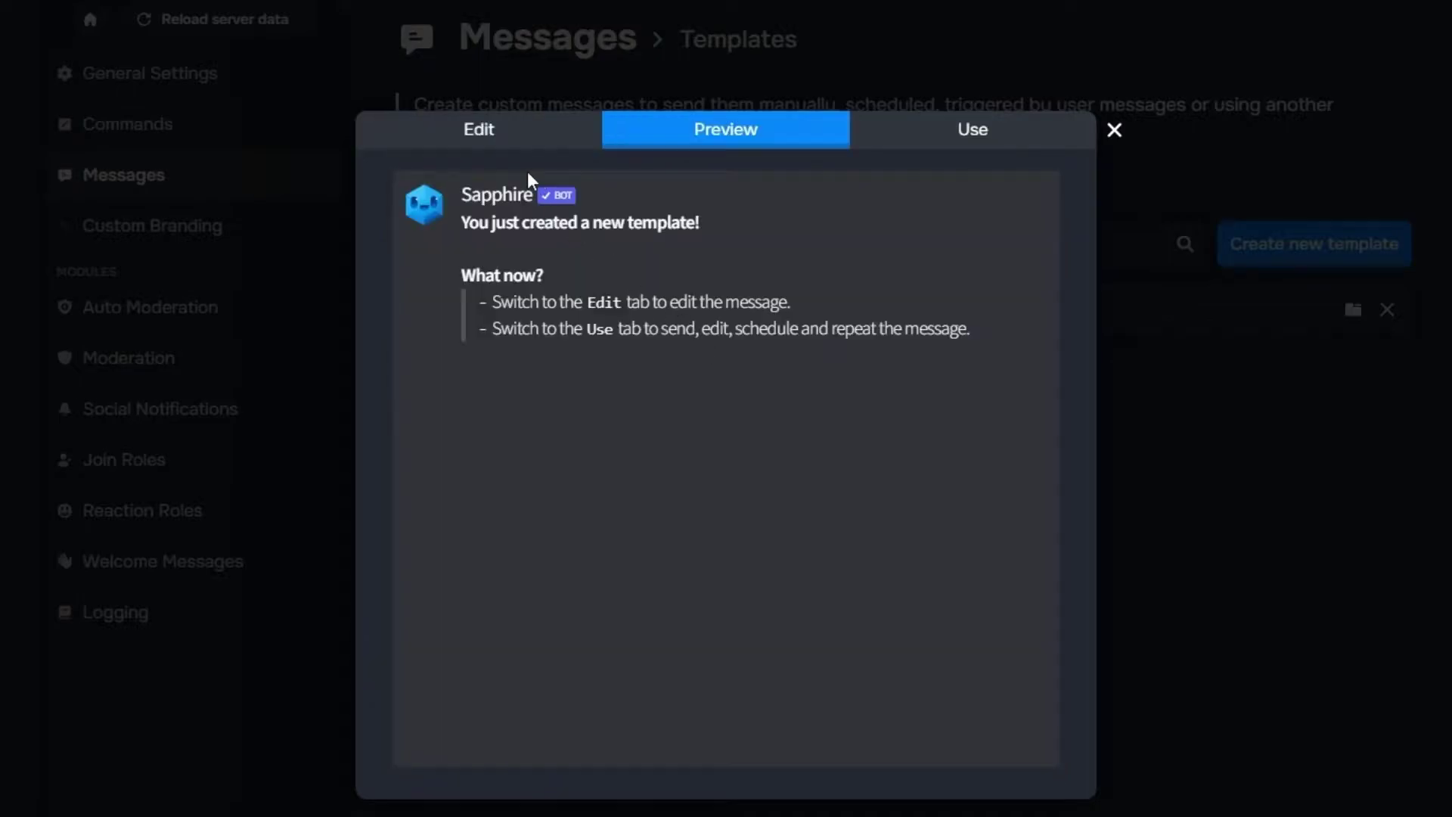
left_click(530, 140)
left_click(691, 189)
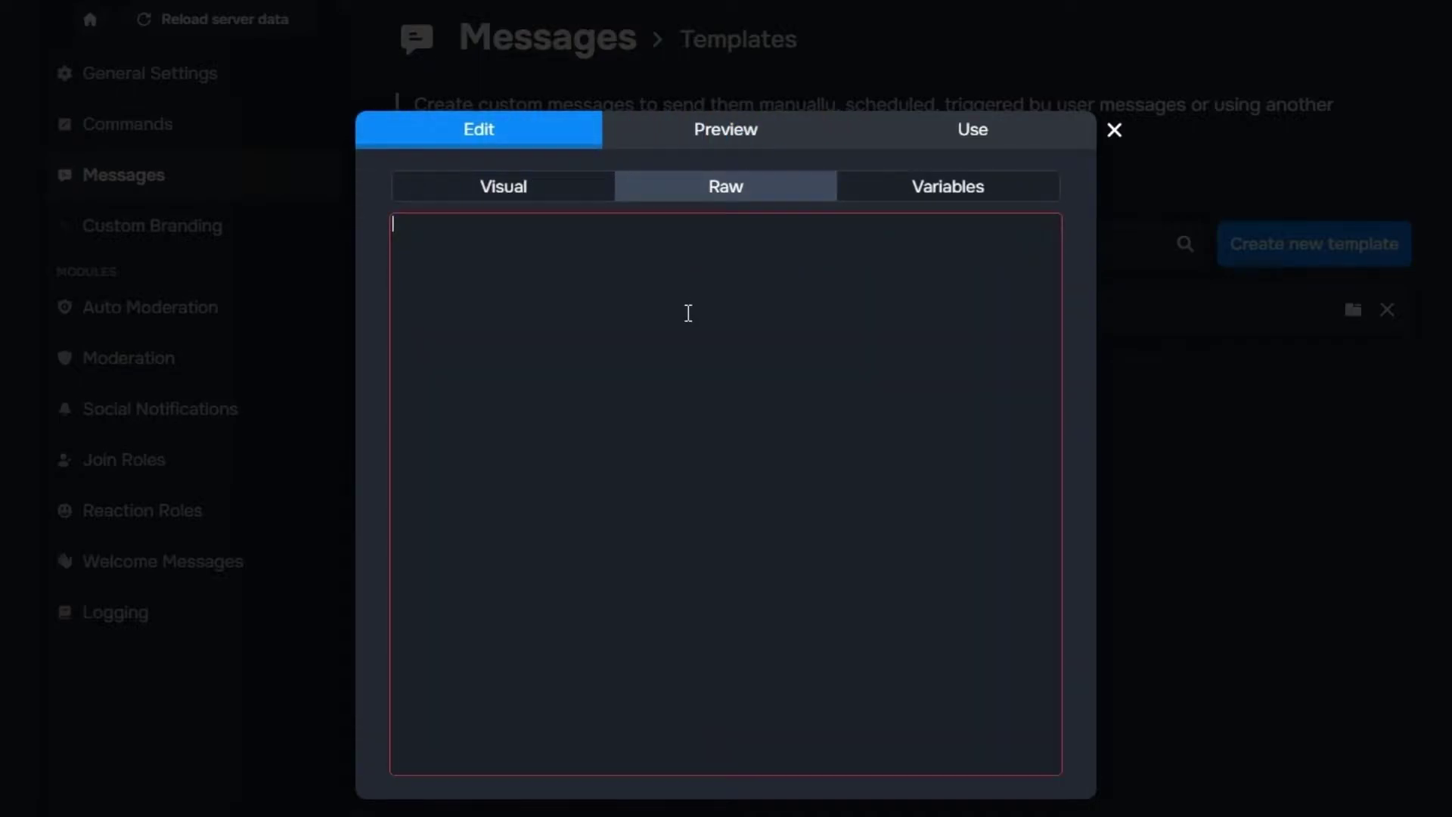
key("super+v")
left_click(603, 432)
left_click(725, 130)
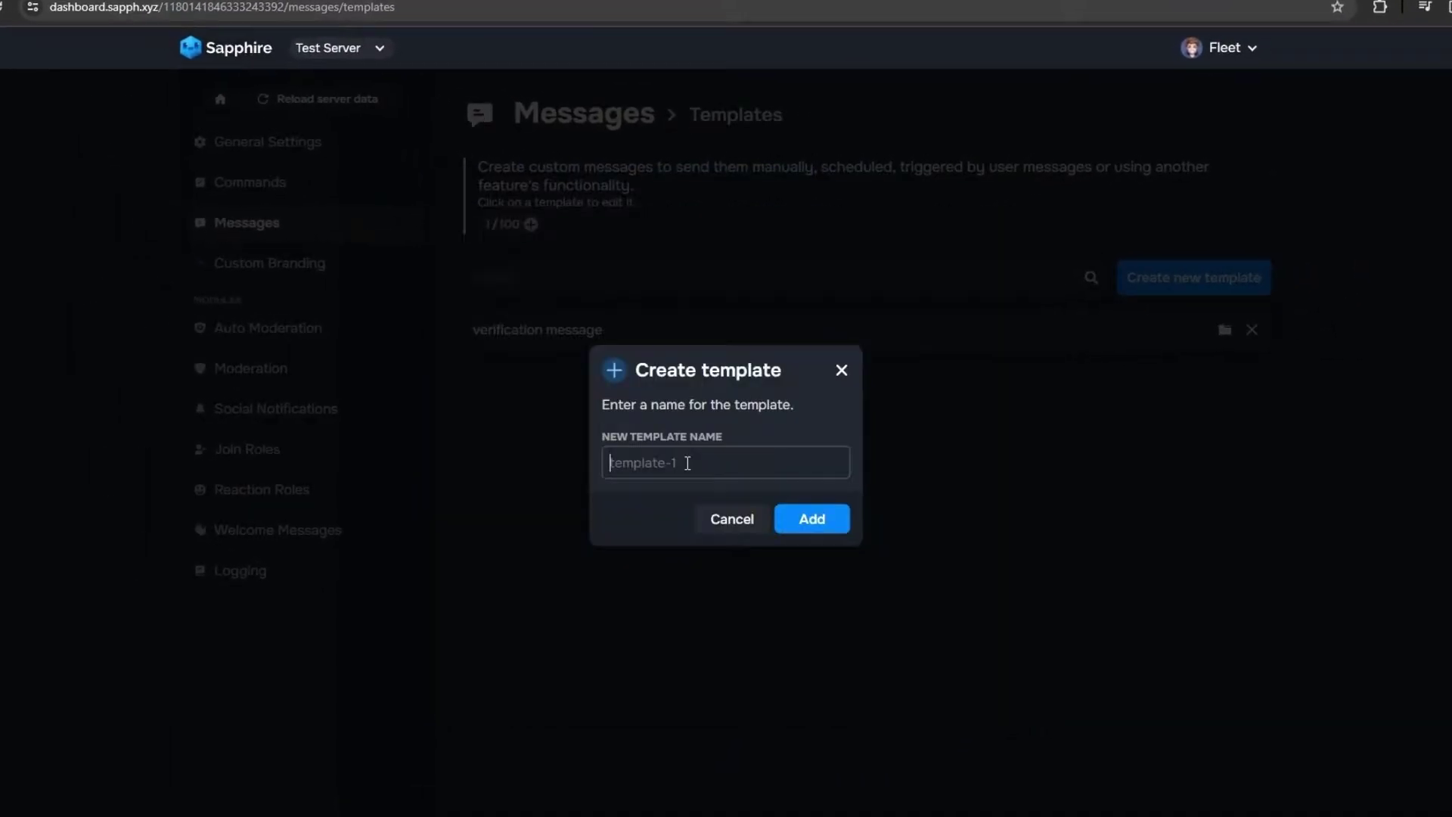
- Create a message template named "successfully verified"
type("succe")
type("ssfully")
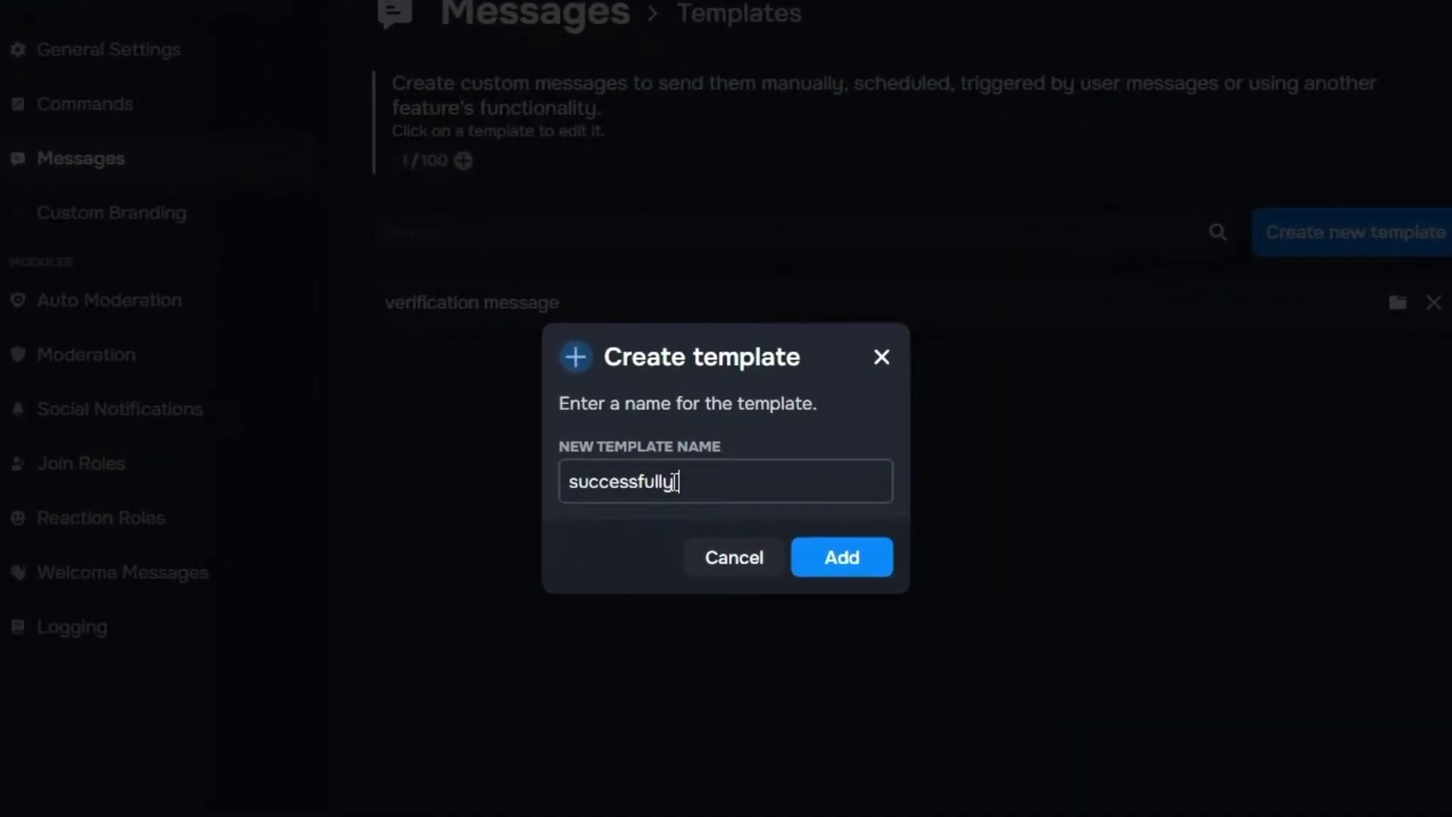
type(" verified")
key("Return")
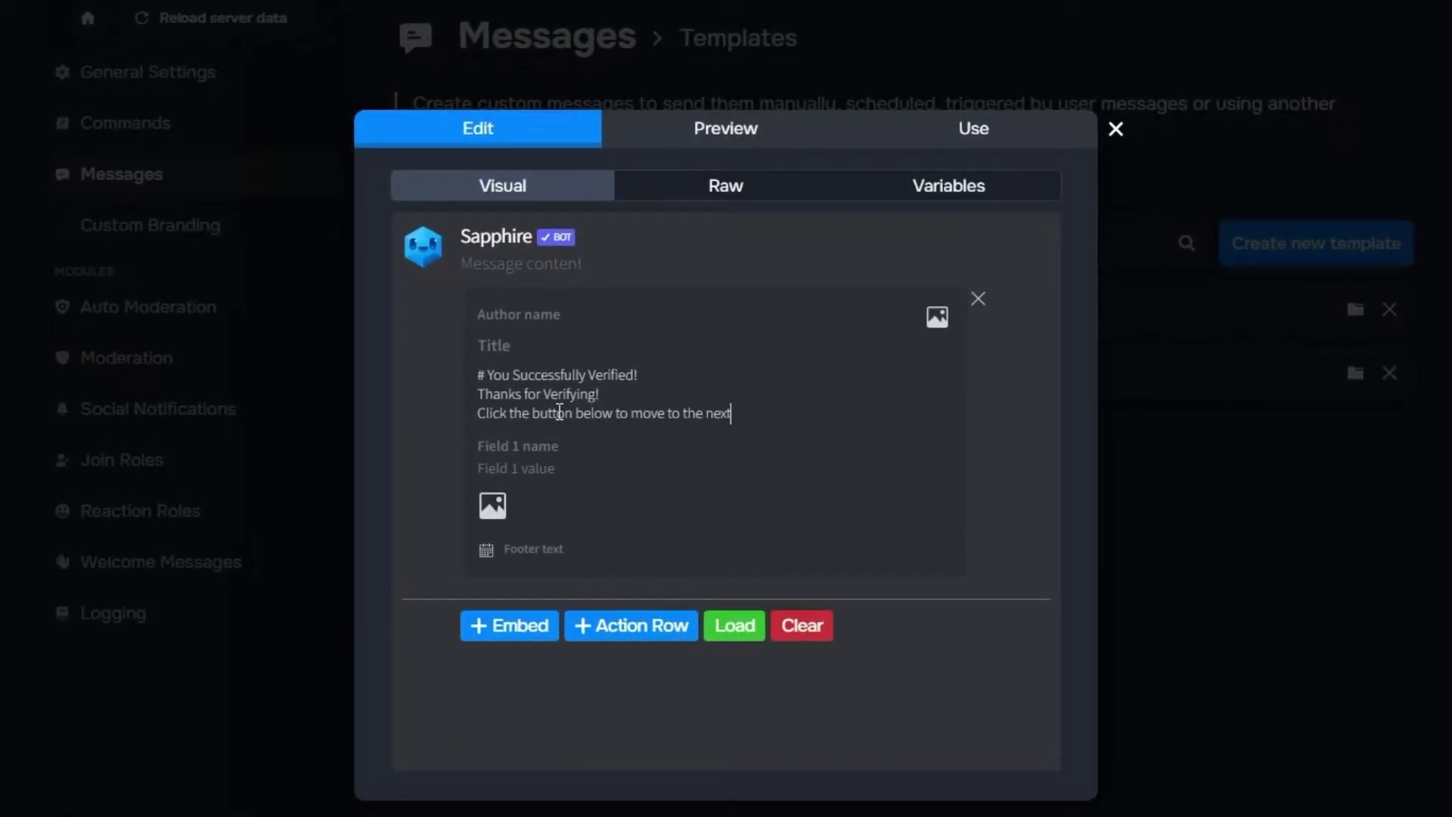
- Finish the successfully verified embed's description with "Click the button below to move to the next step..." and close the template editor
type(":t")
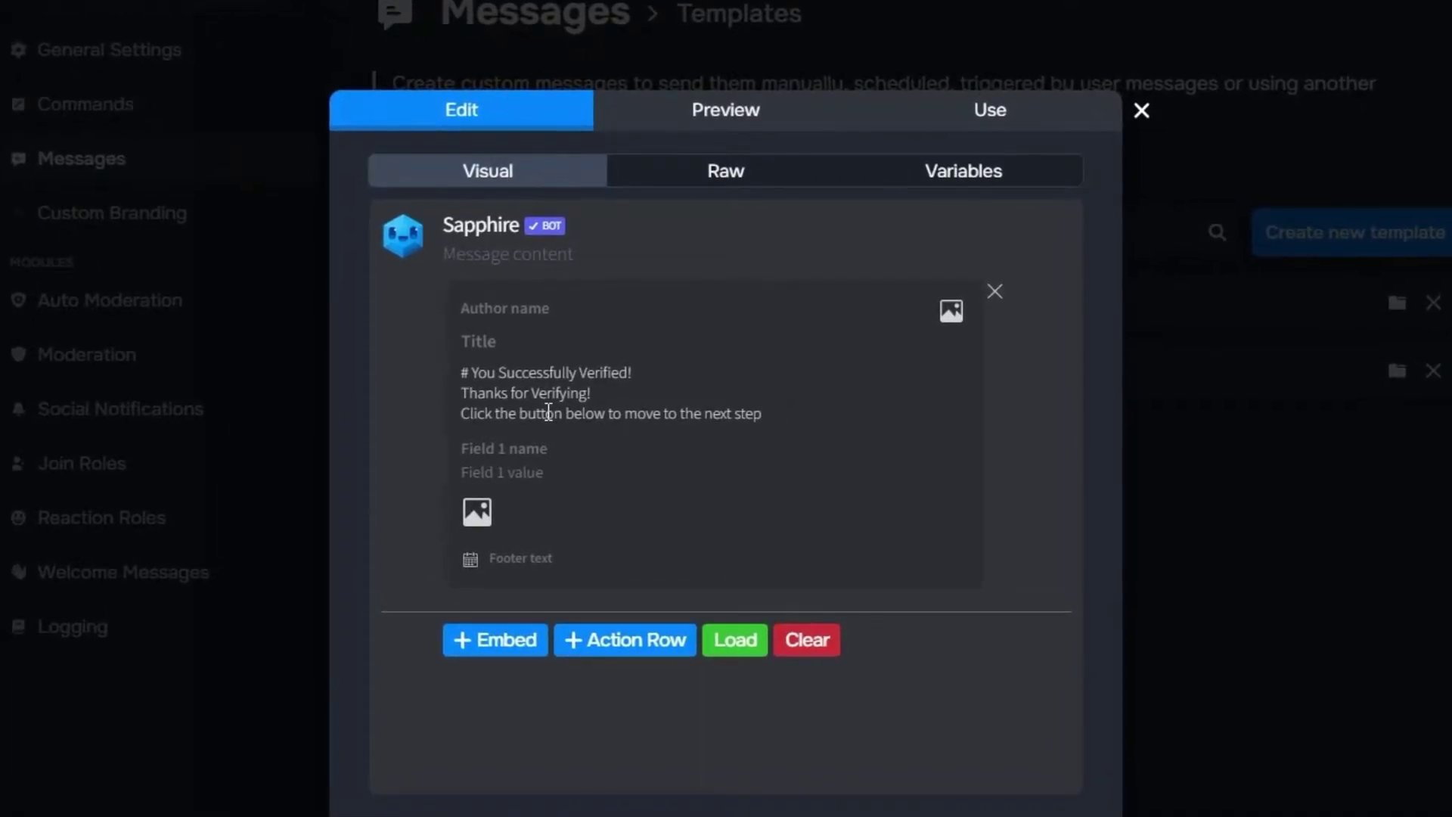
type("...")
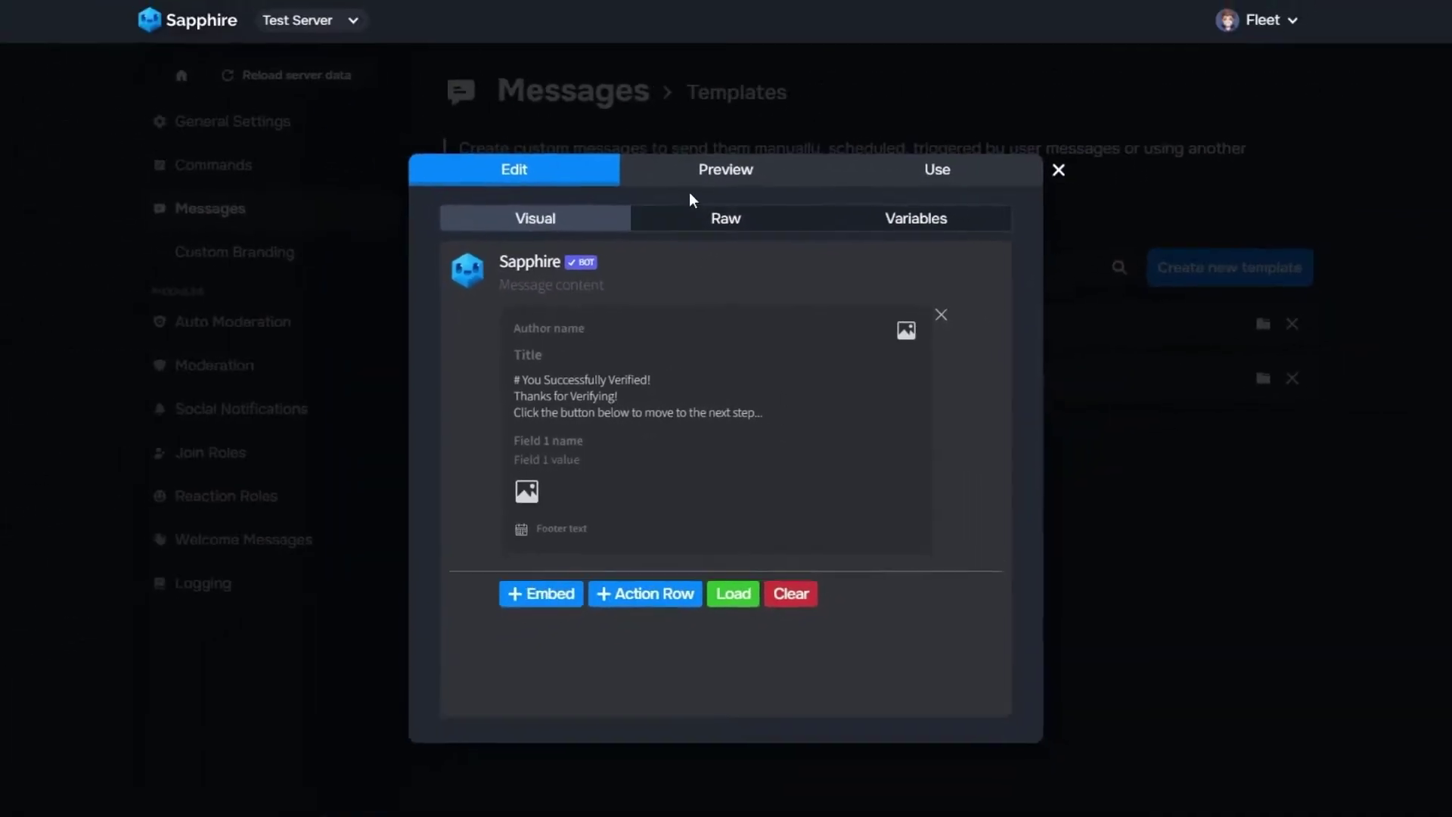
left_click(726, 69)
left_click(1348, 233)
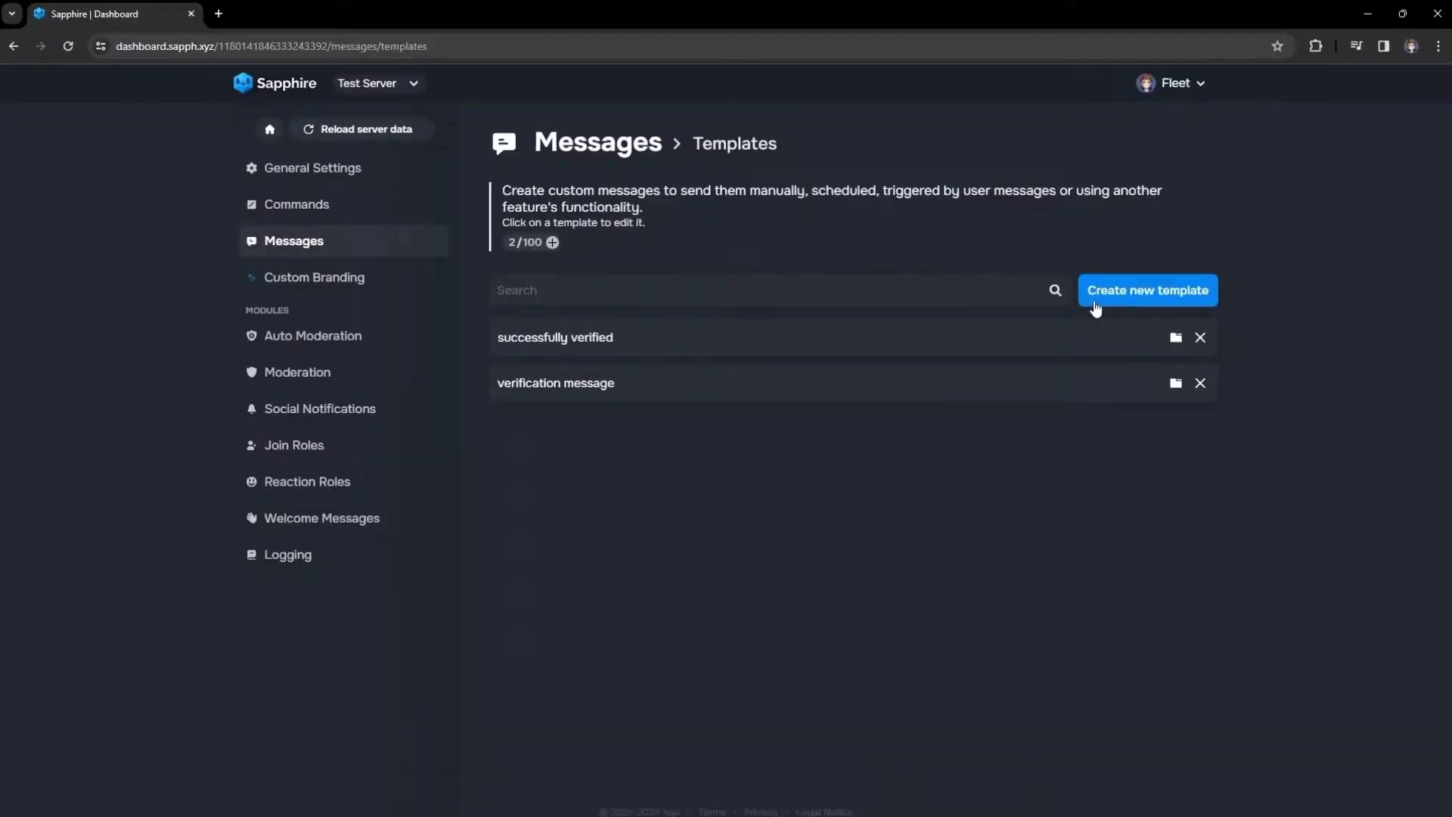
- Create a message template named "failed 1" and close its editor
left_click(1095, 306)
type("failed ")
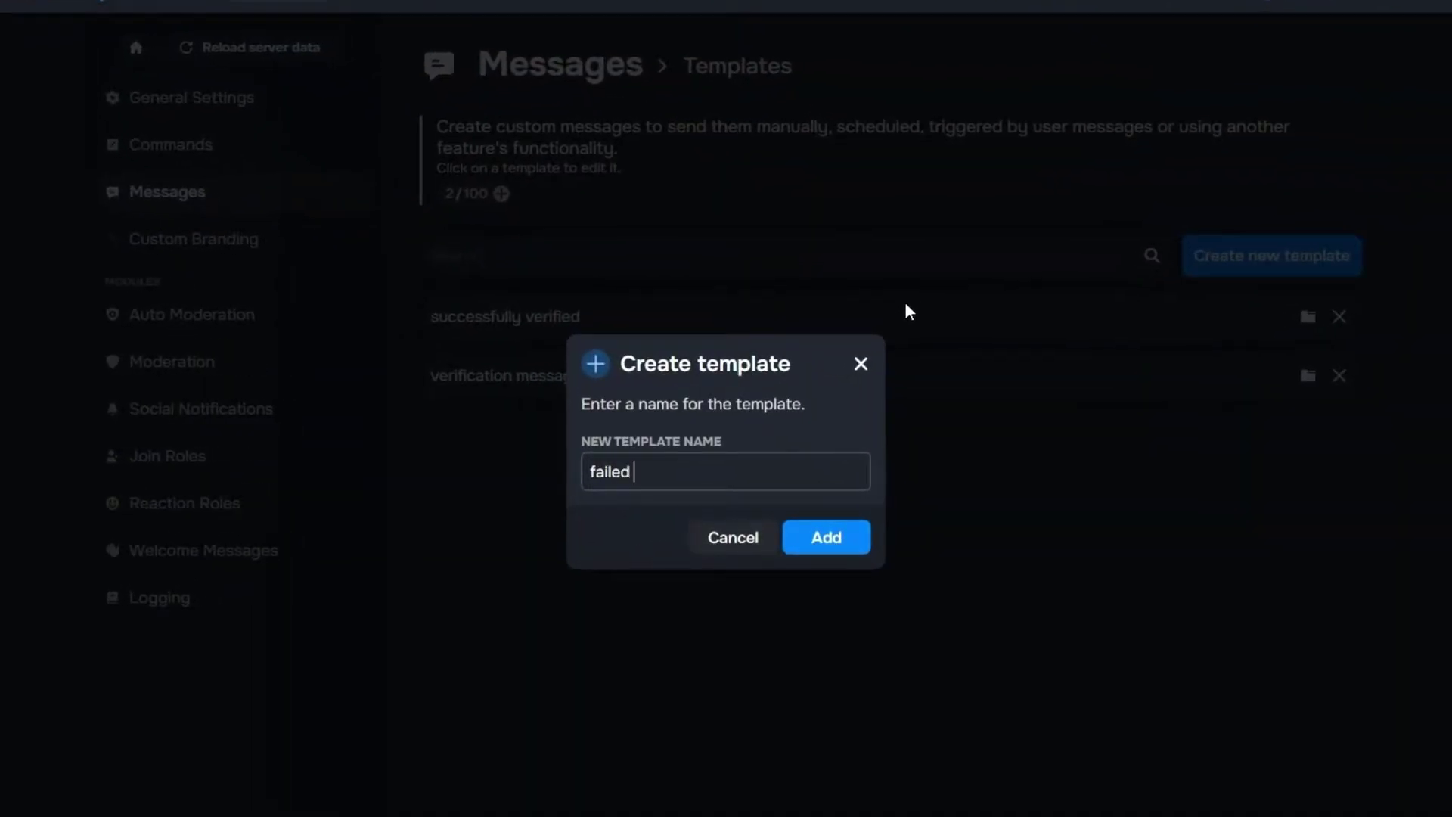
type("1")
key("Return")
left_click(1143, 338)
- Create a message template named "failed 2" and close its editor
left_click(1224, 259)
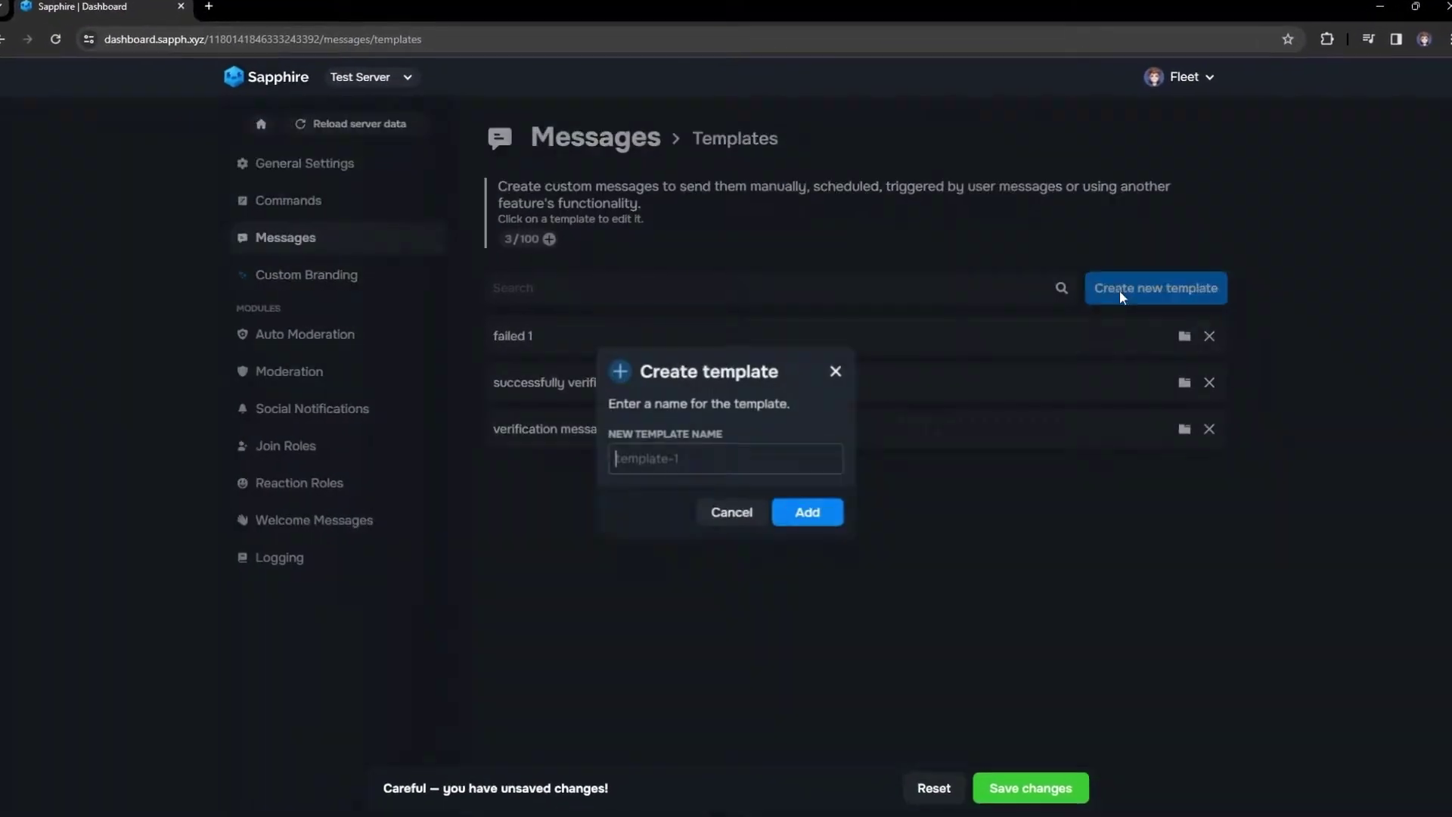
type("failed 2")
key("Return")
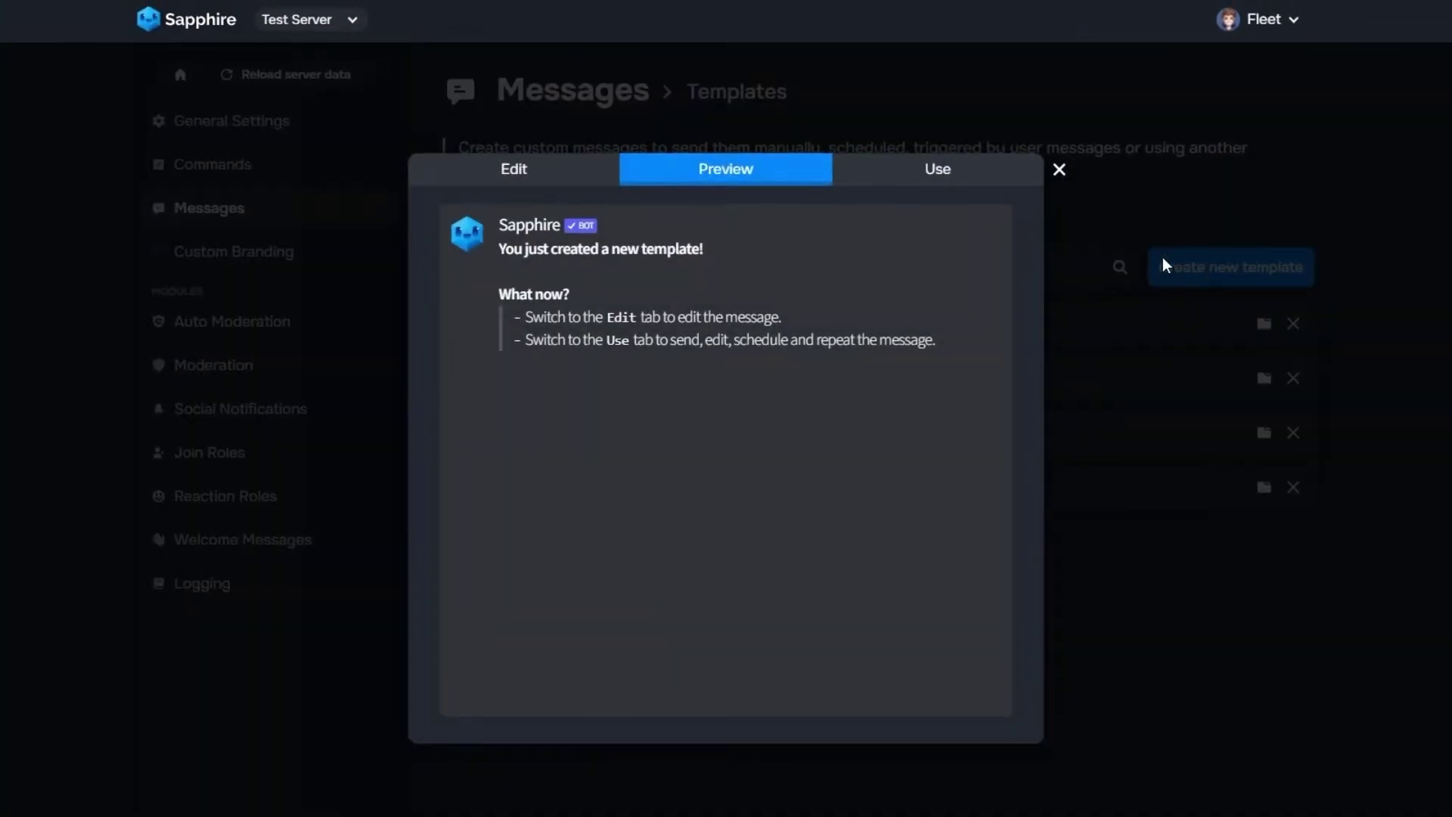
left_click(1163, 263)
- Create a message template named "failed 3" and close its editor
left_click(1163, 264)
type("failed ")
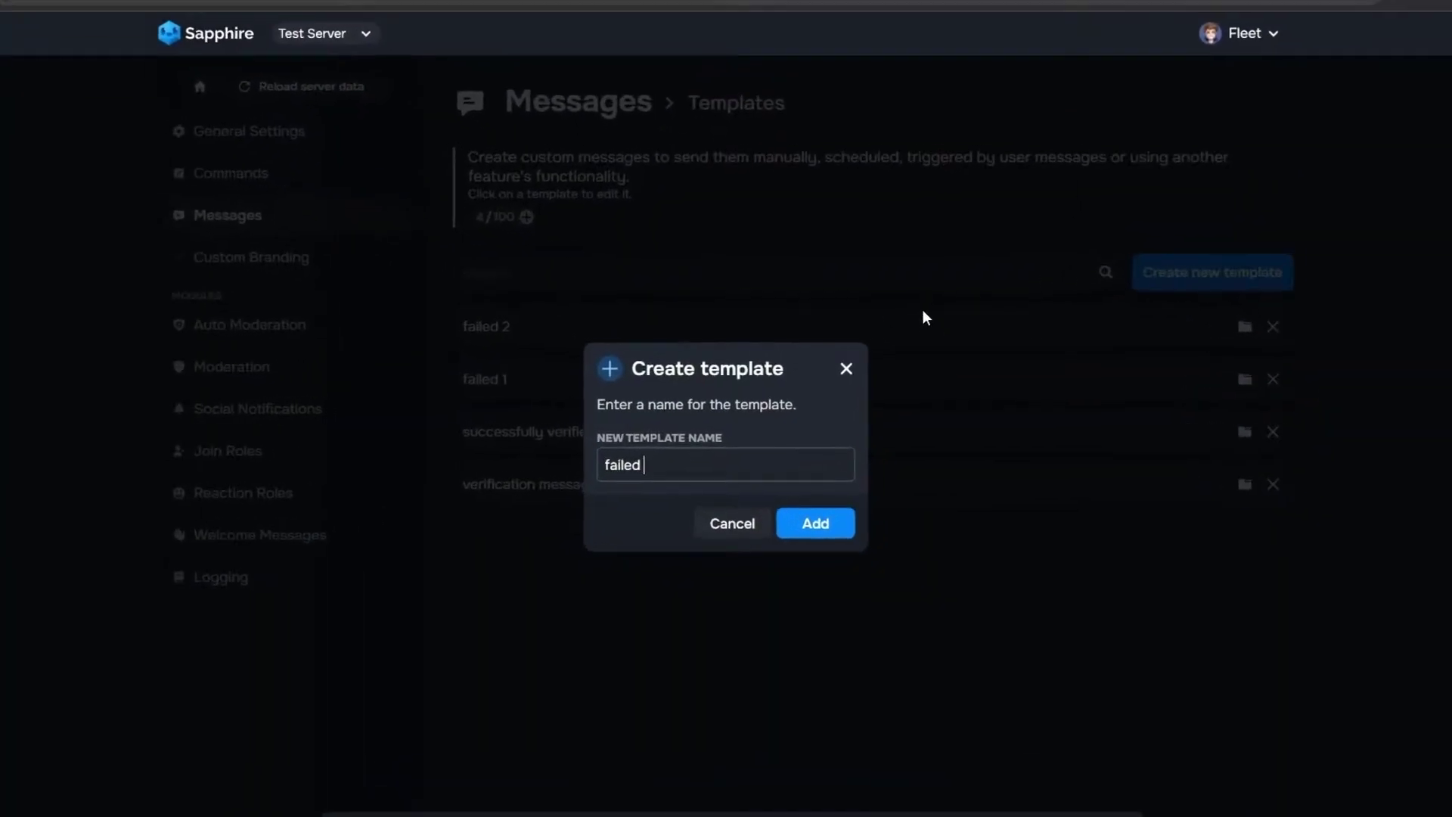
type("3")
key("Return")
left_click(1261, 549)
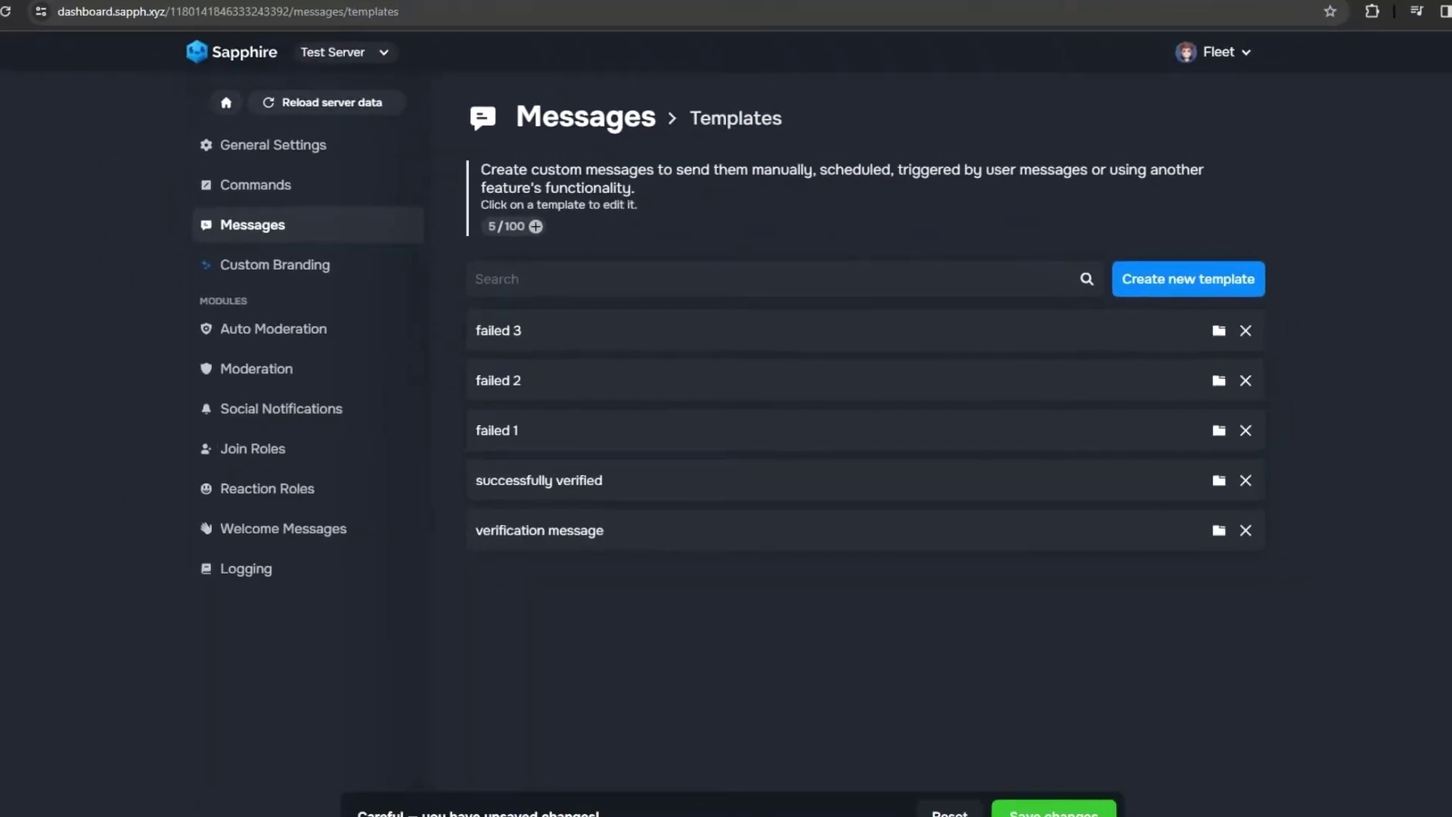
- Replace the failed 1 template's raw content with the embed code reading "Verification unsuccessful. Please try again." and preview the message
left_click(769, 428)
left_click(627, 215)
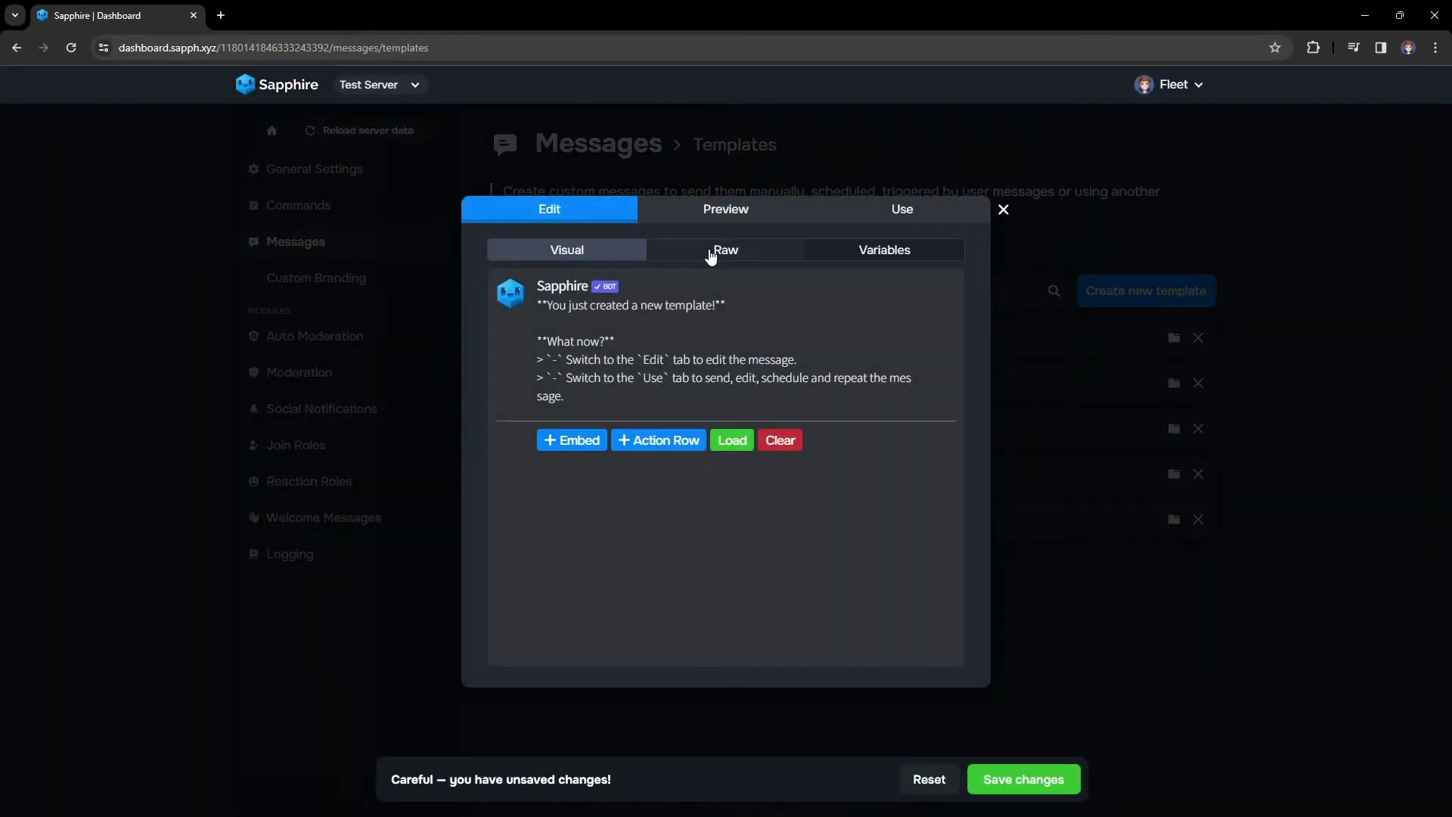
left_click(722, 249)
left_click(725, 210)
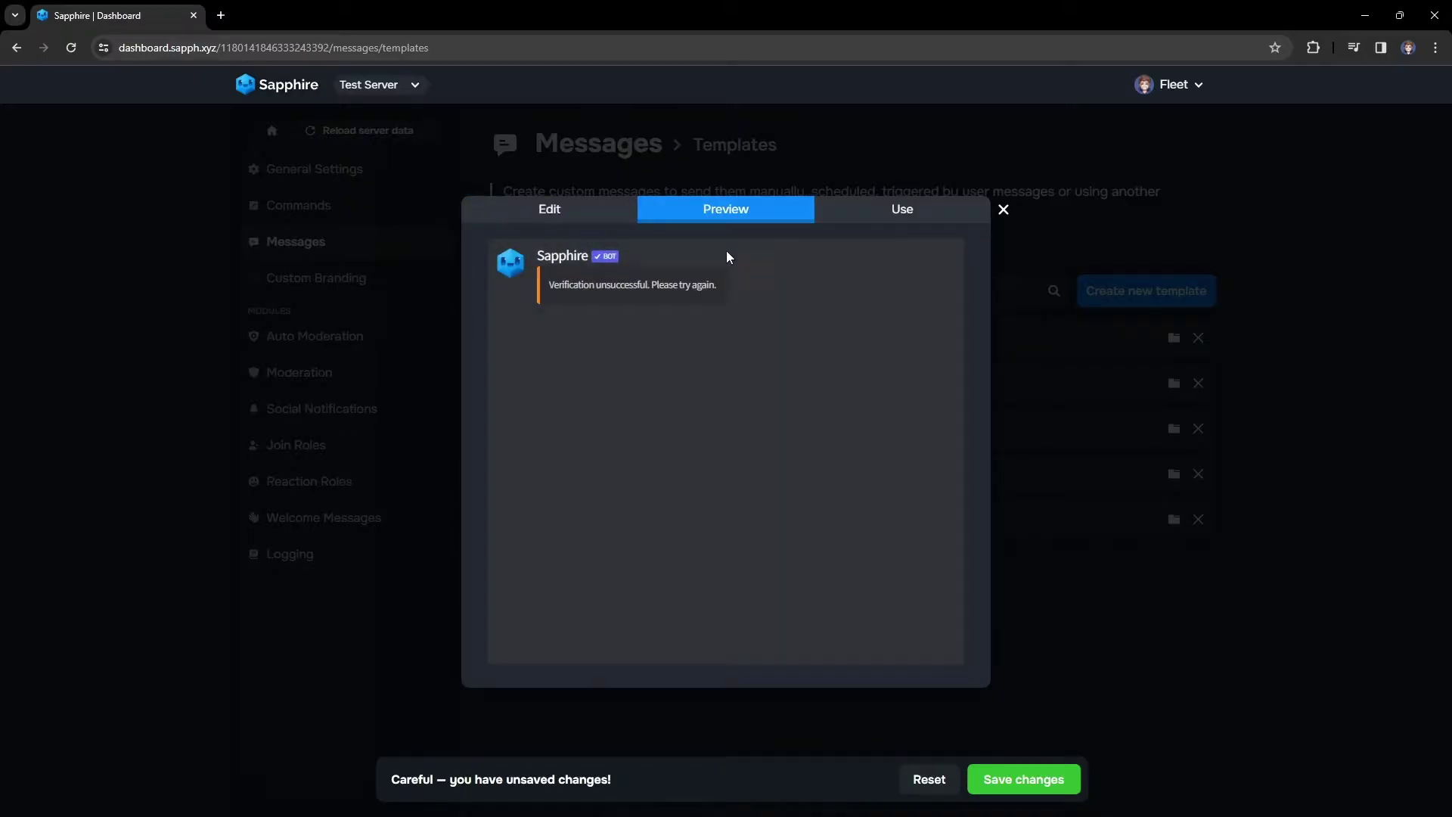
left_click(1076, 653)
- Create a message template named "success log"
left_click(1145, 291)
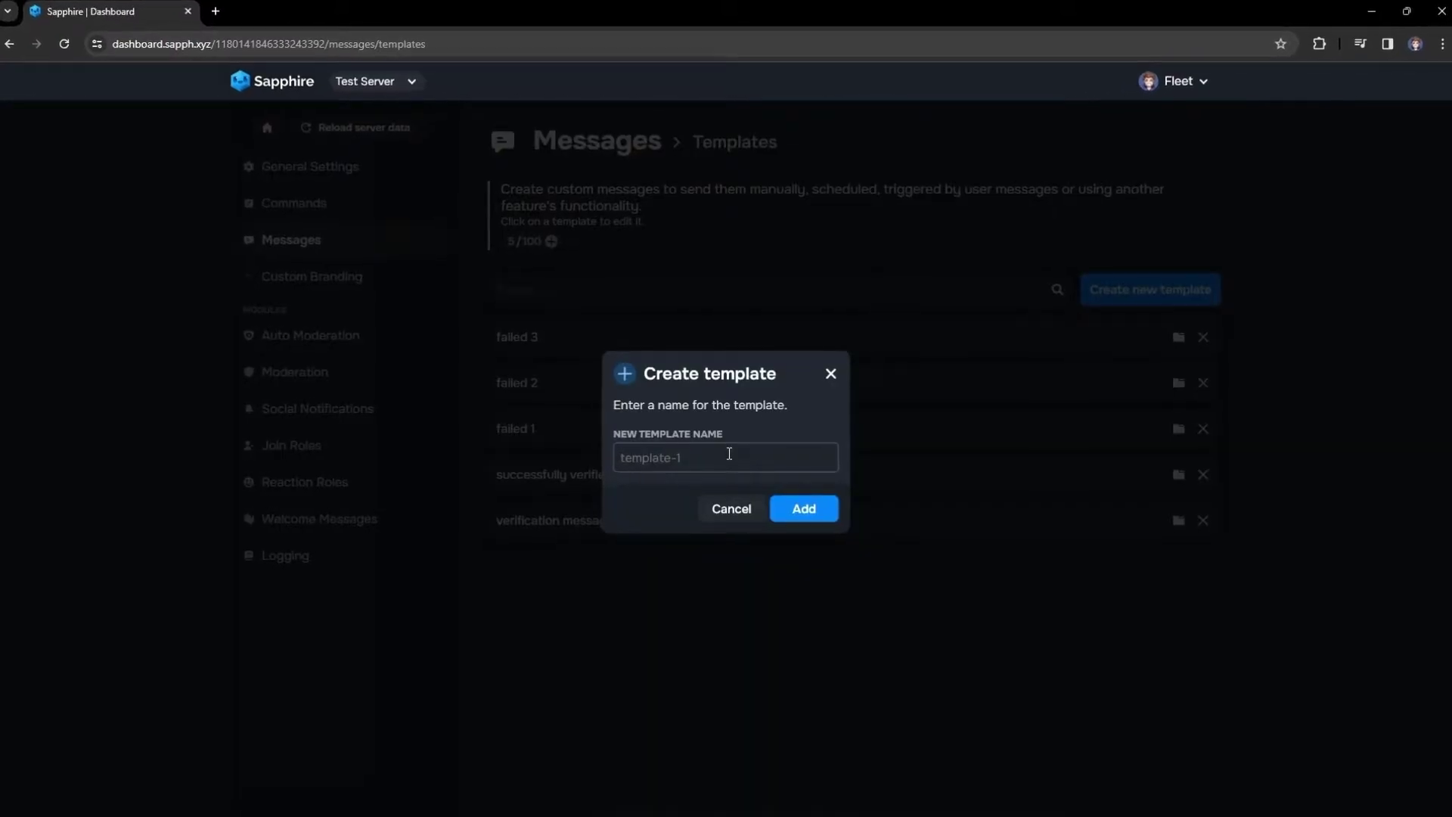
type("success logo")
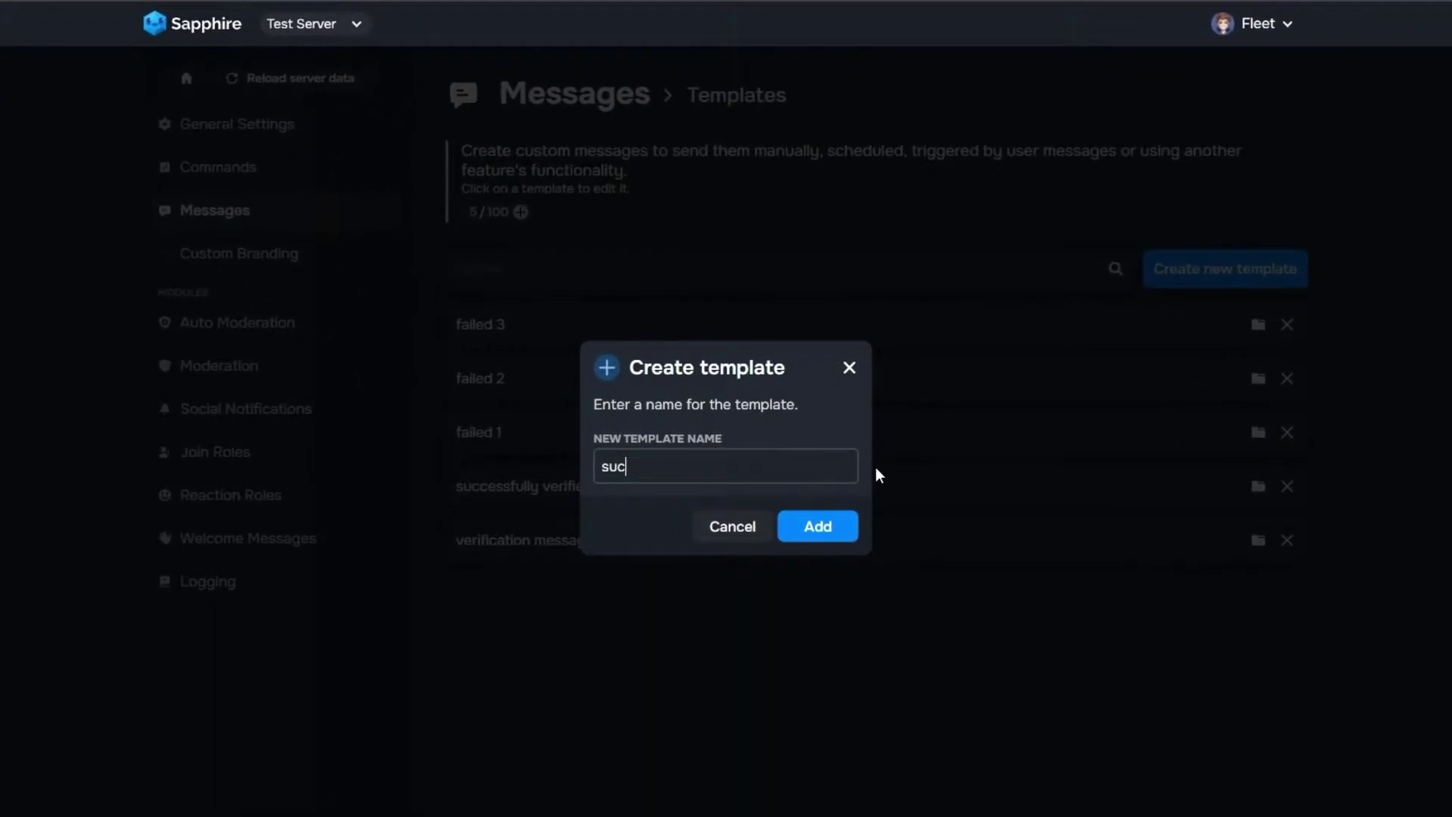
key("Return")
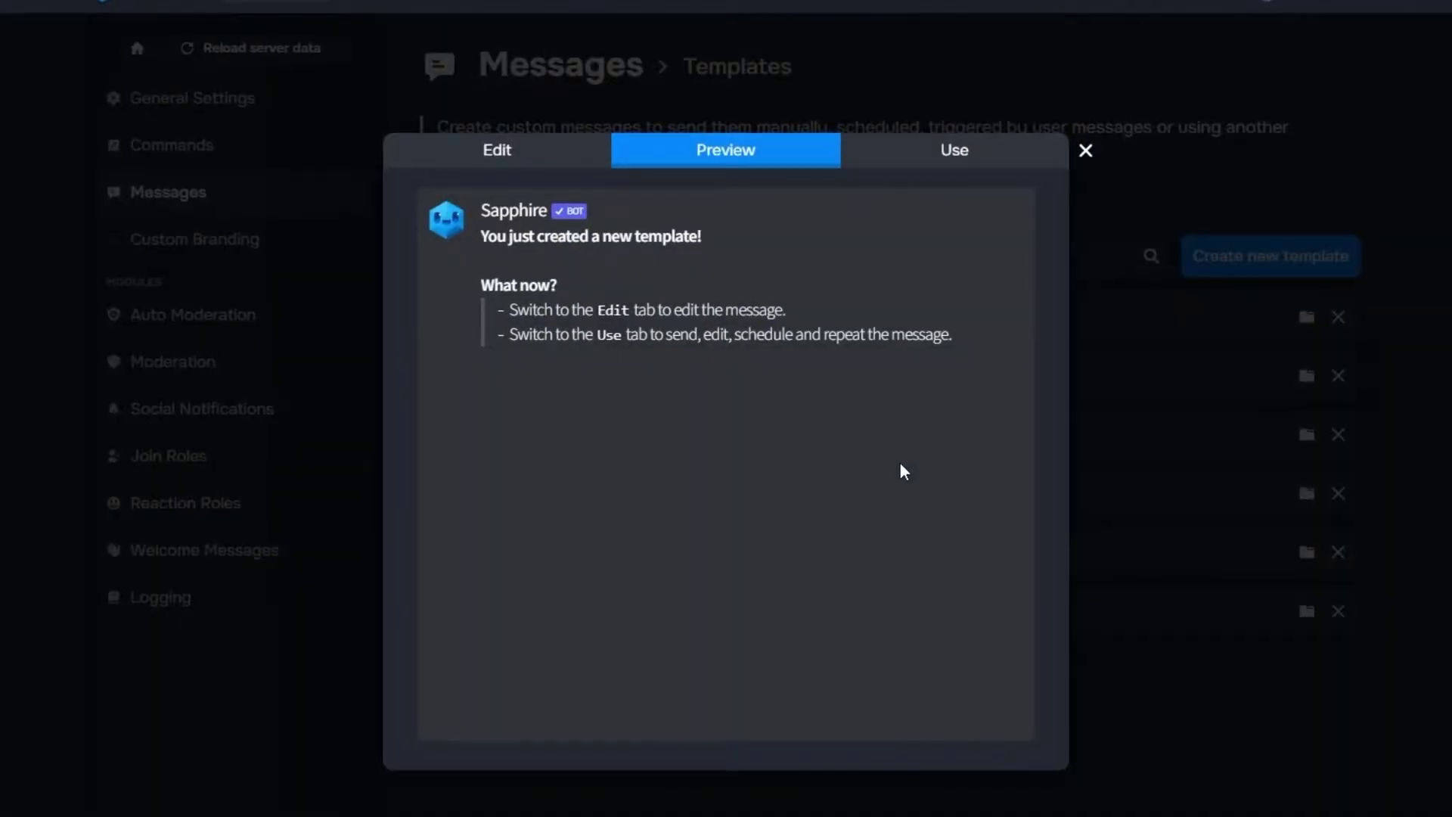
- Replace the success log template's raw content with the copied log embed code, preview it and close the editor
left_click(605, 159)
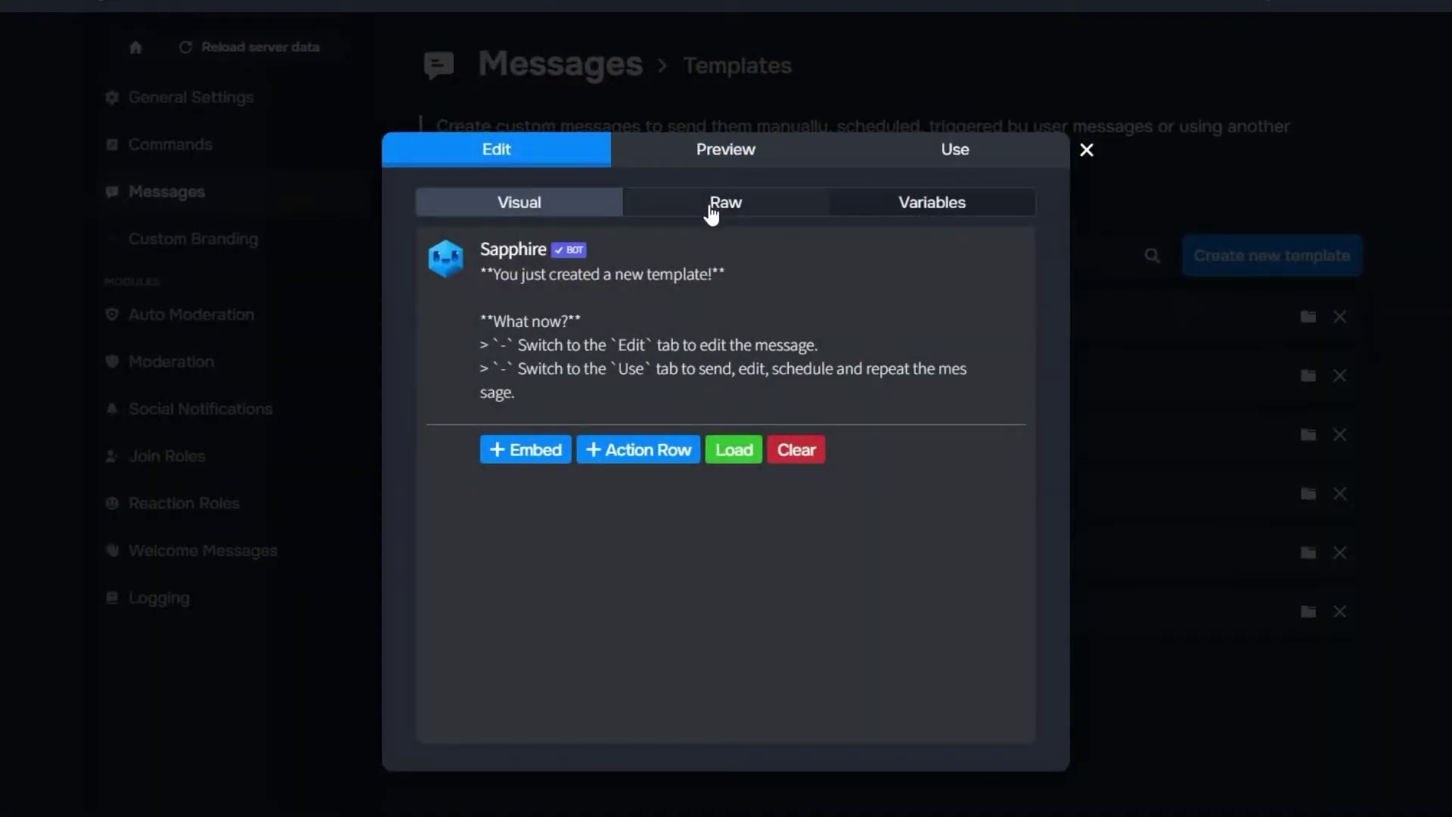
left_click(711, 212)
key("ctrl+a")
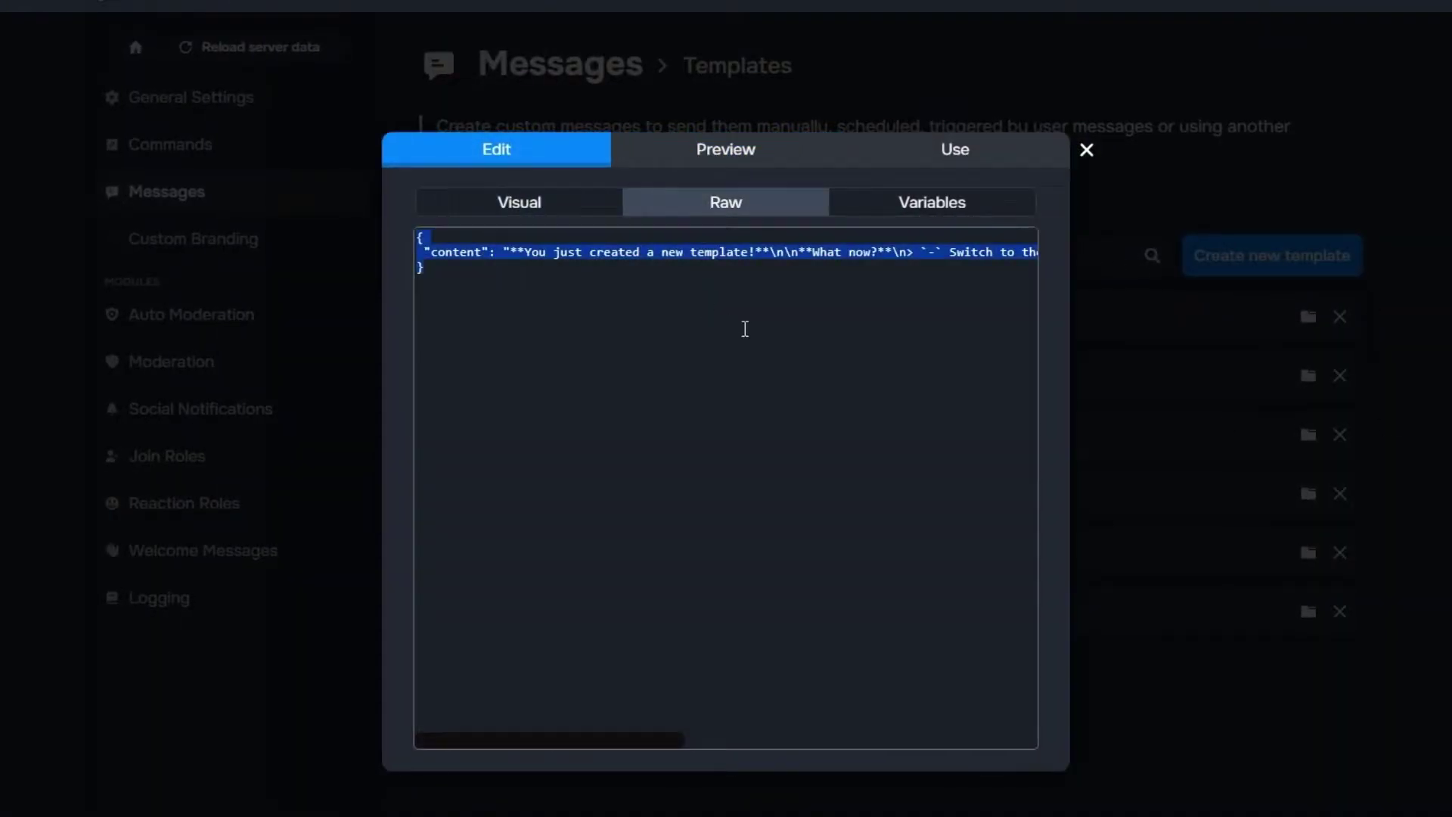
left_click(728, 159)
key("Escape")
- Fill in the message of the failed verification log template and save the template changes
left_click(738, 372)
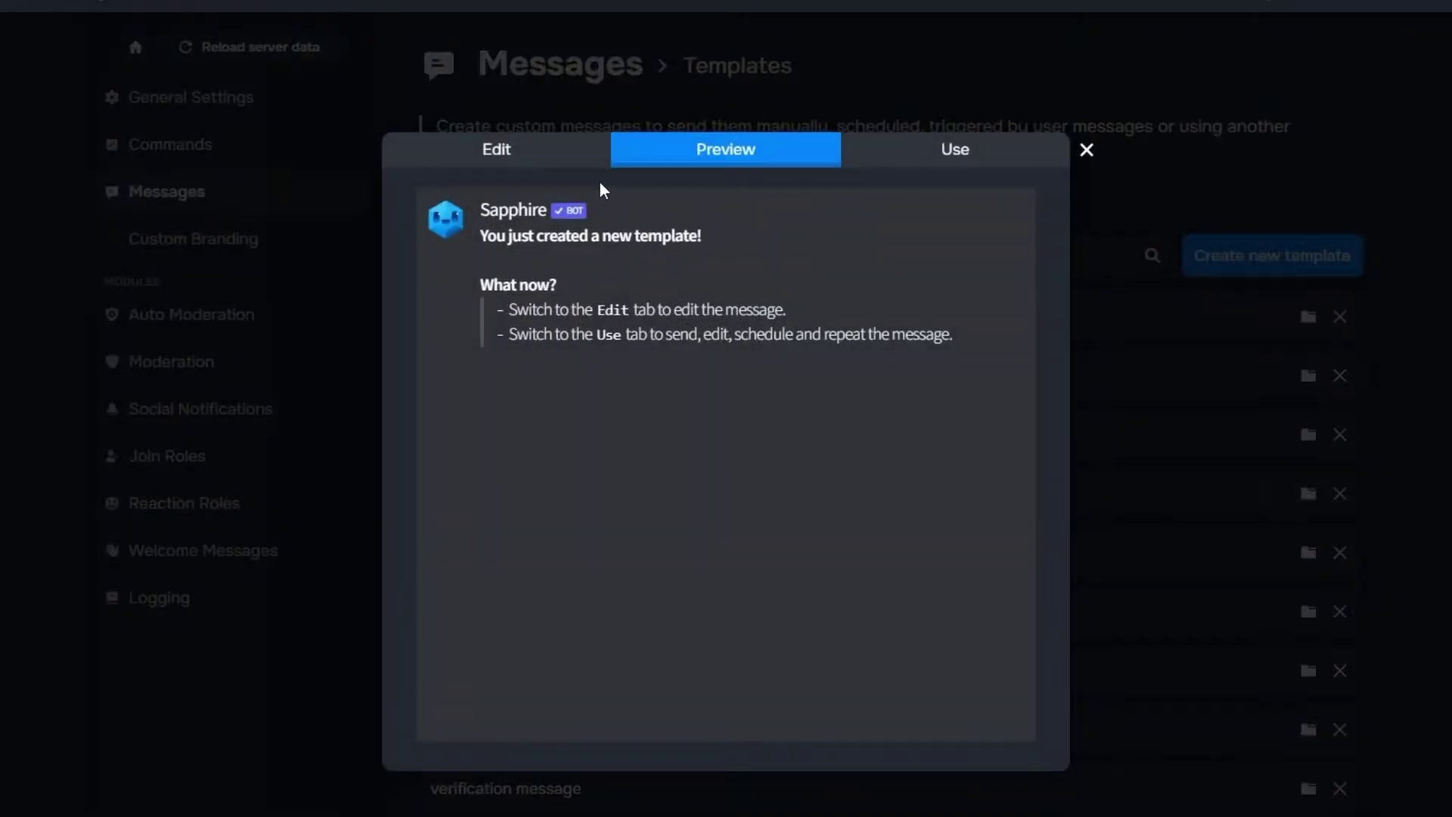
left_click(579, 471)
left_click(1172, 806)
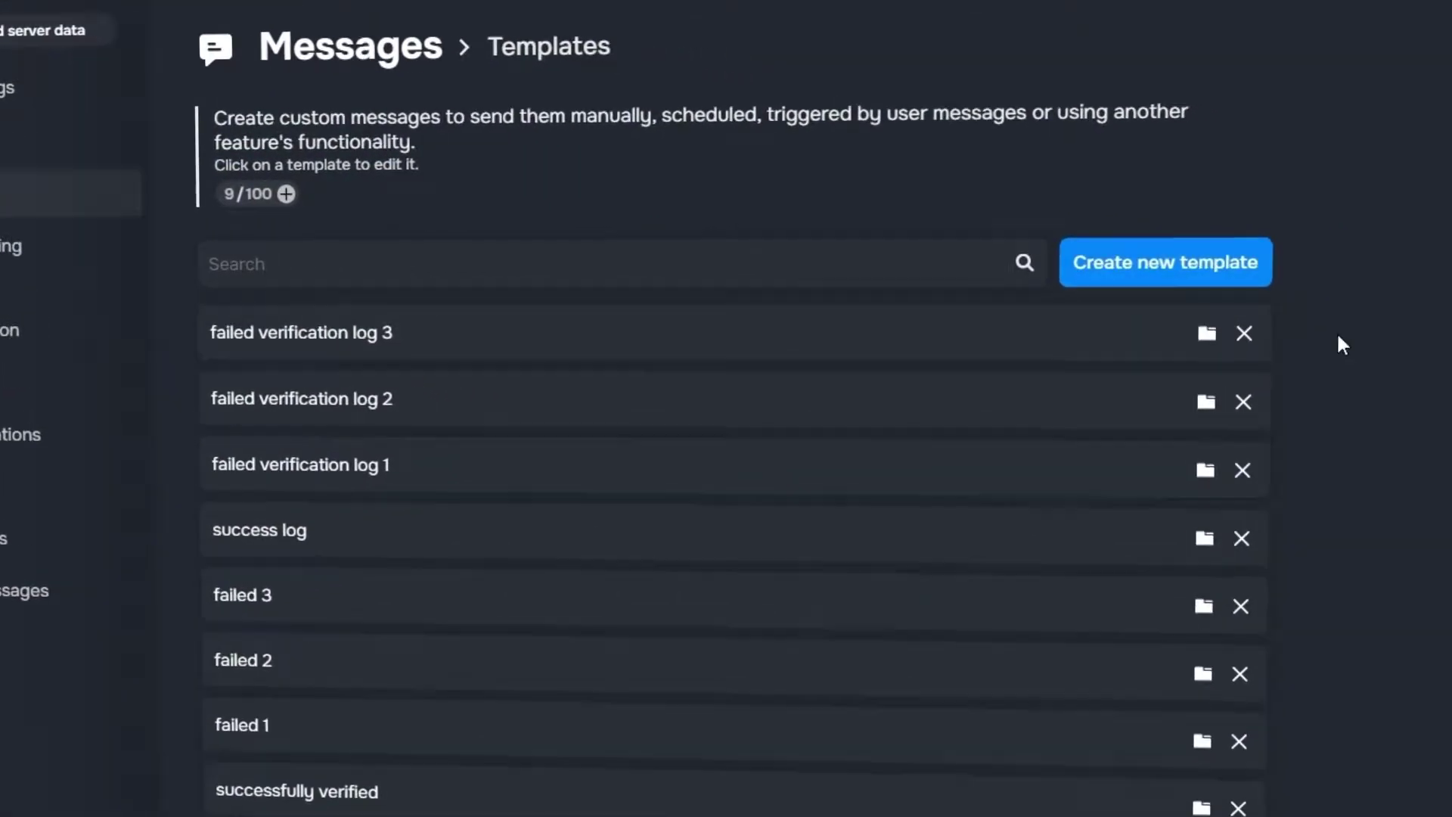
- Create a message template named "captcha 1"
left_click(1326, 265)
type("captcha 1")
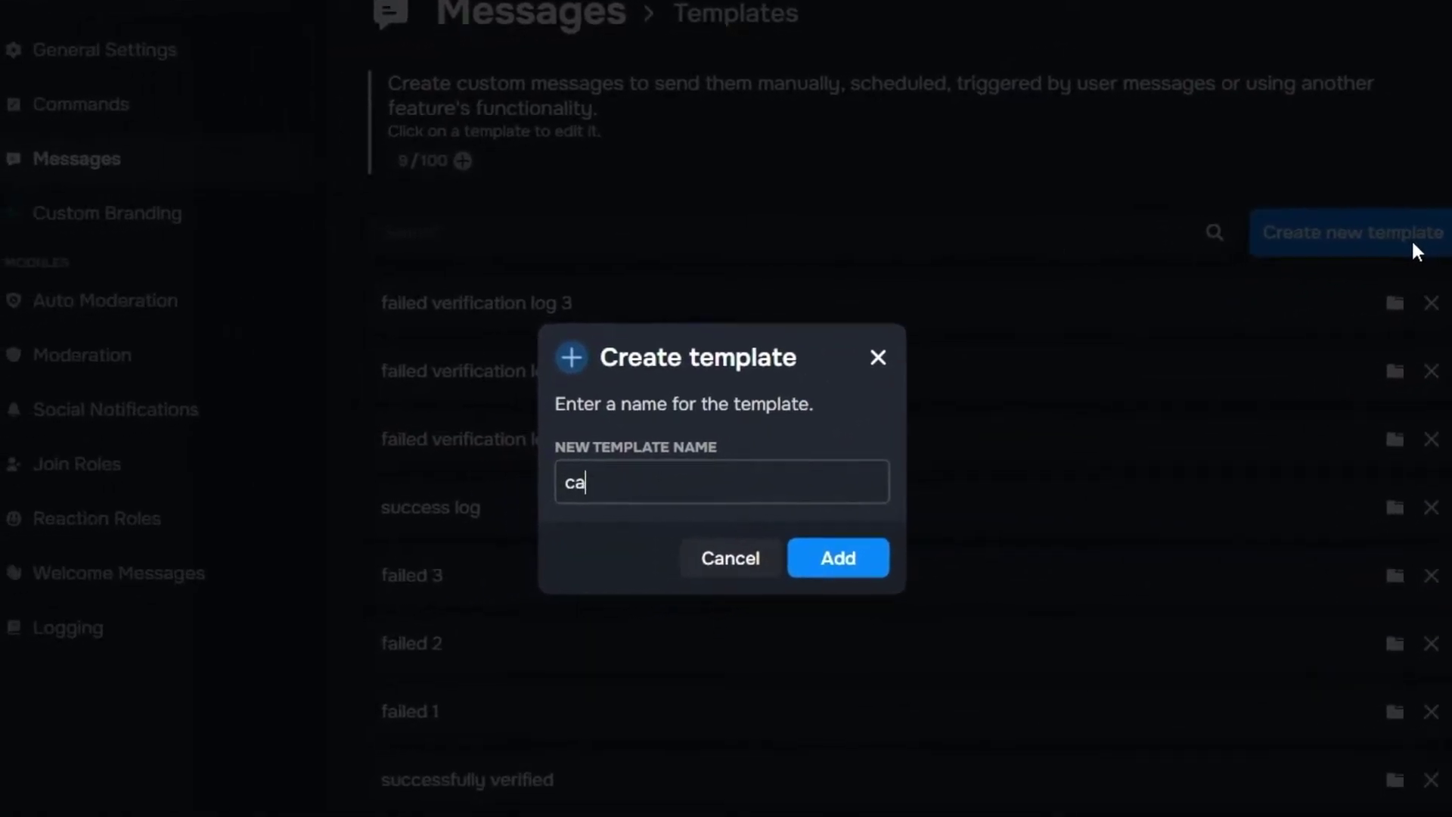
key("Return")
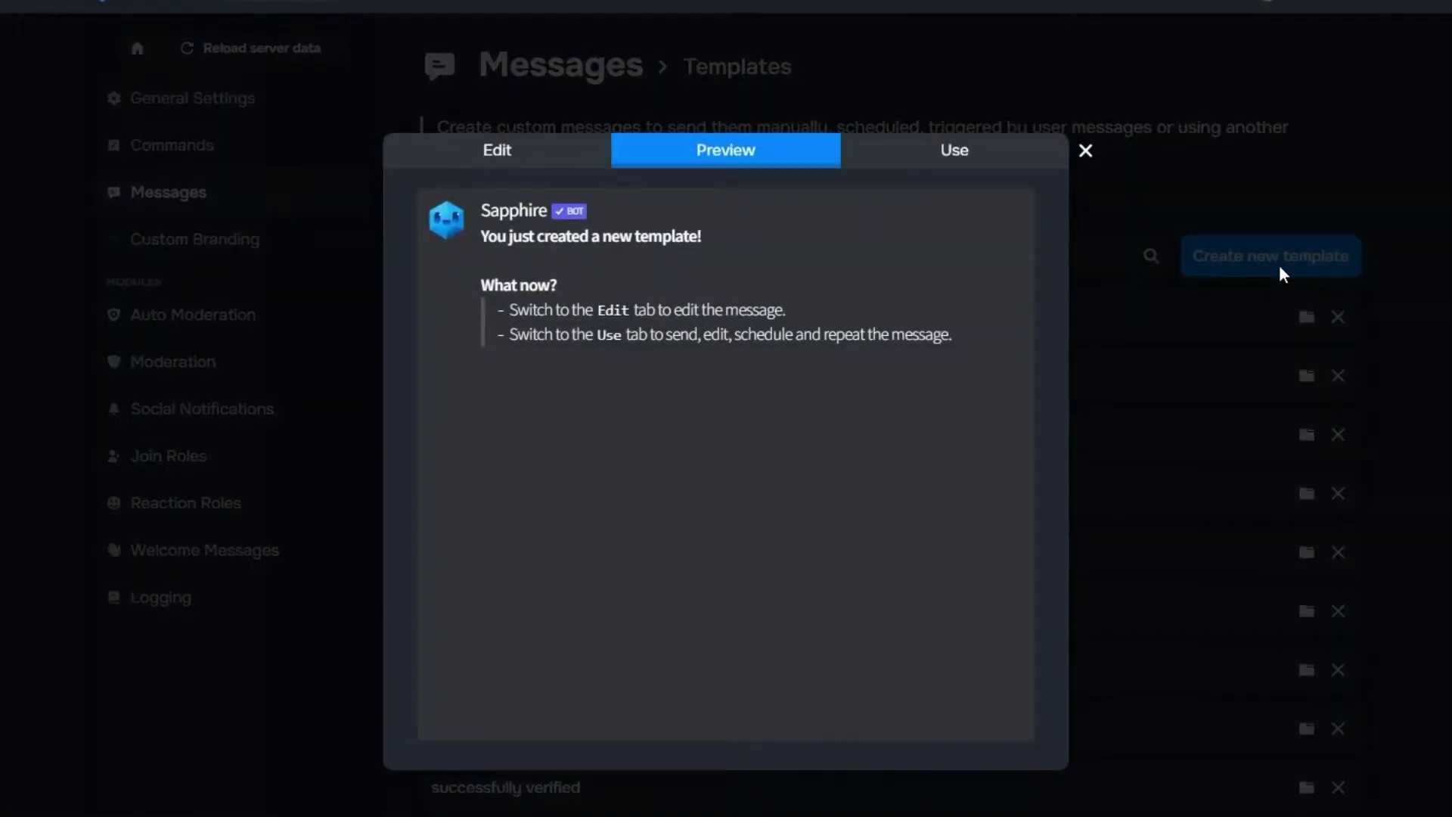
- Paste the copied embed code as the captcha 1 template's raw content and preview the message
left_click(500, 153)
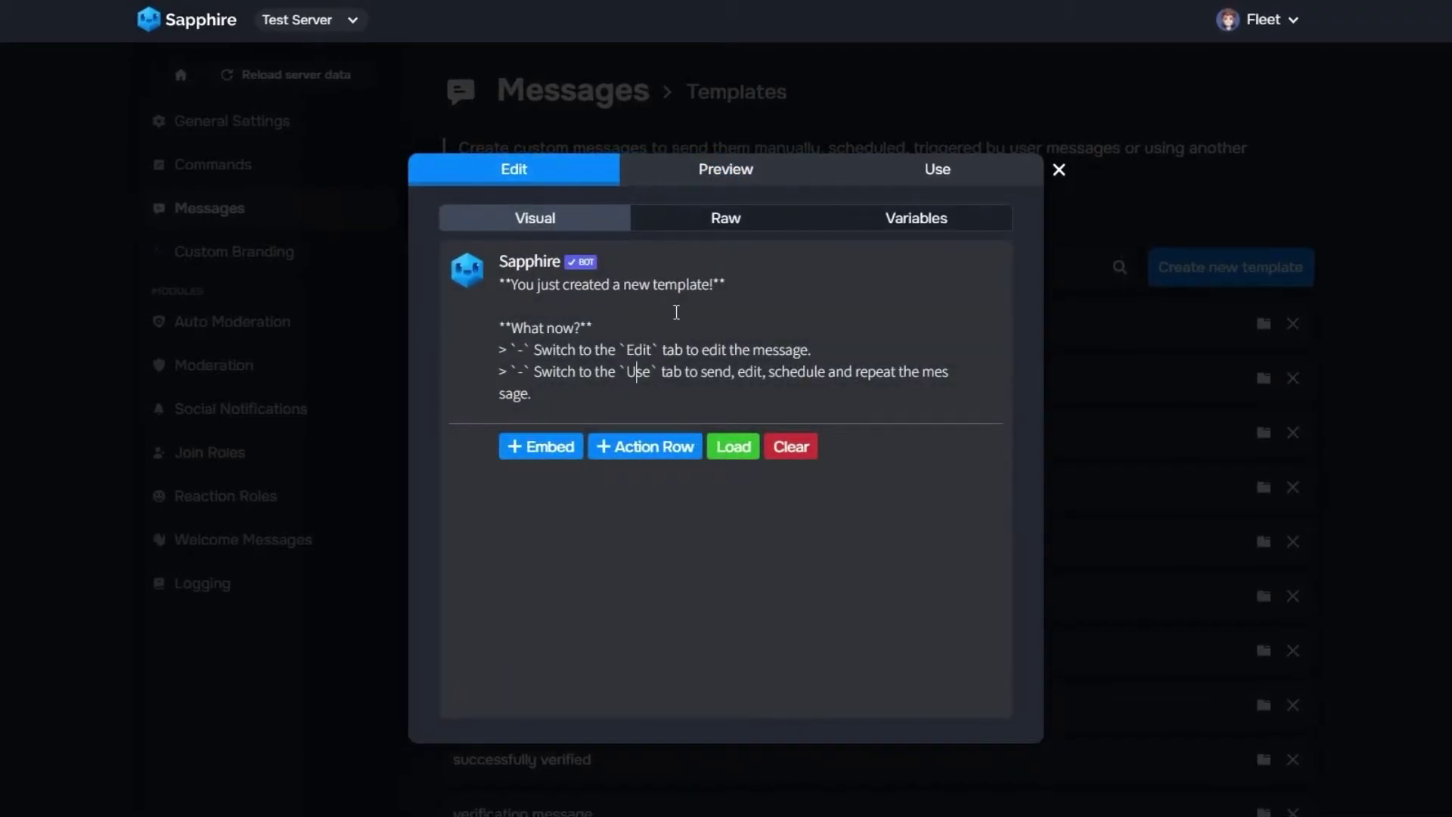
left_click(703, 227)
key("ctrl+v")
left_click(688, 178)
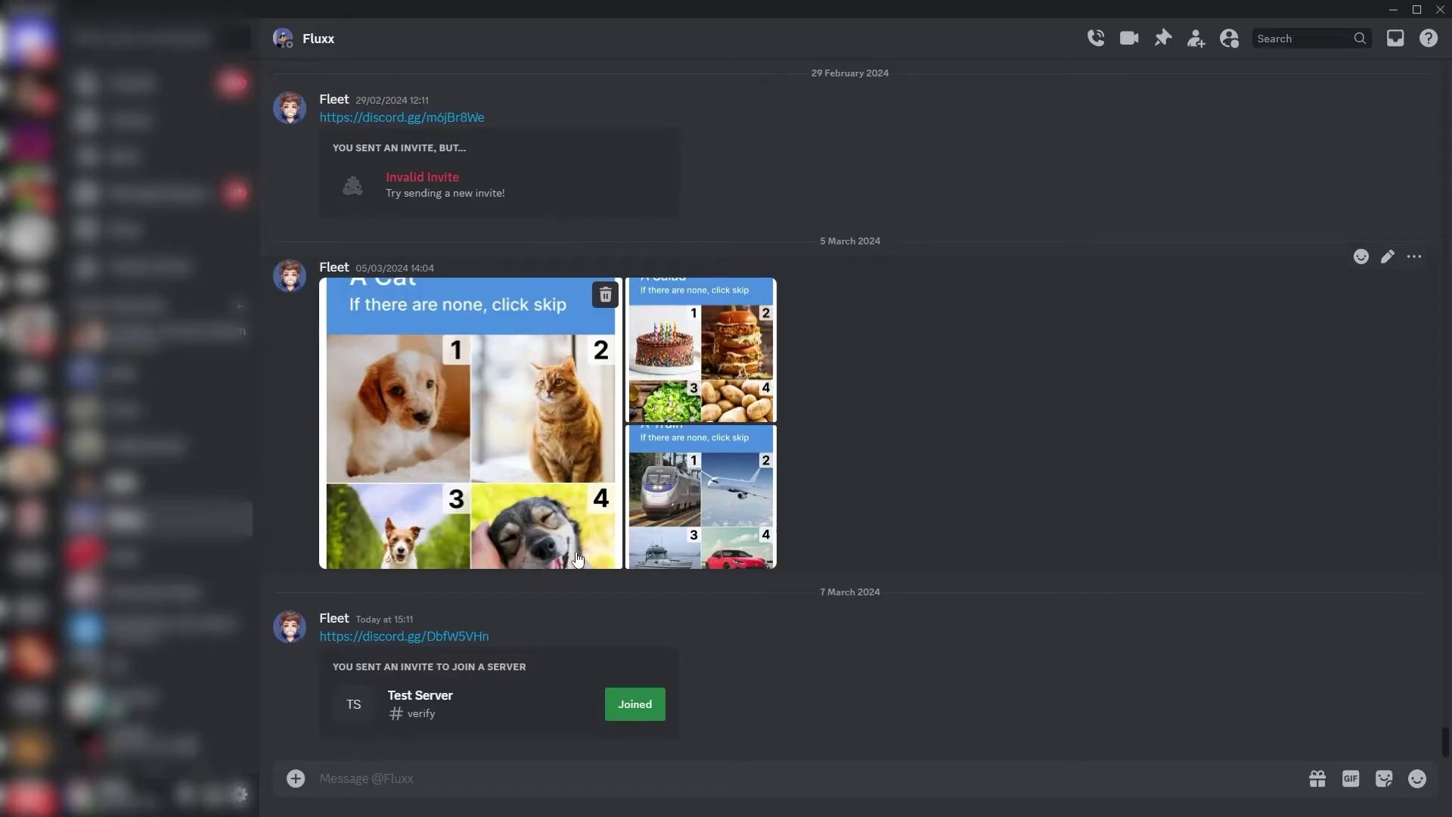
- In Discord, enlarge the cat captcha image in the chat and copy its link
left_click(575, 424)
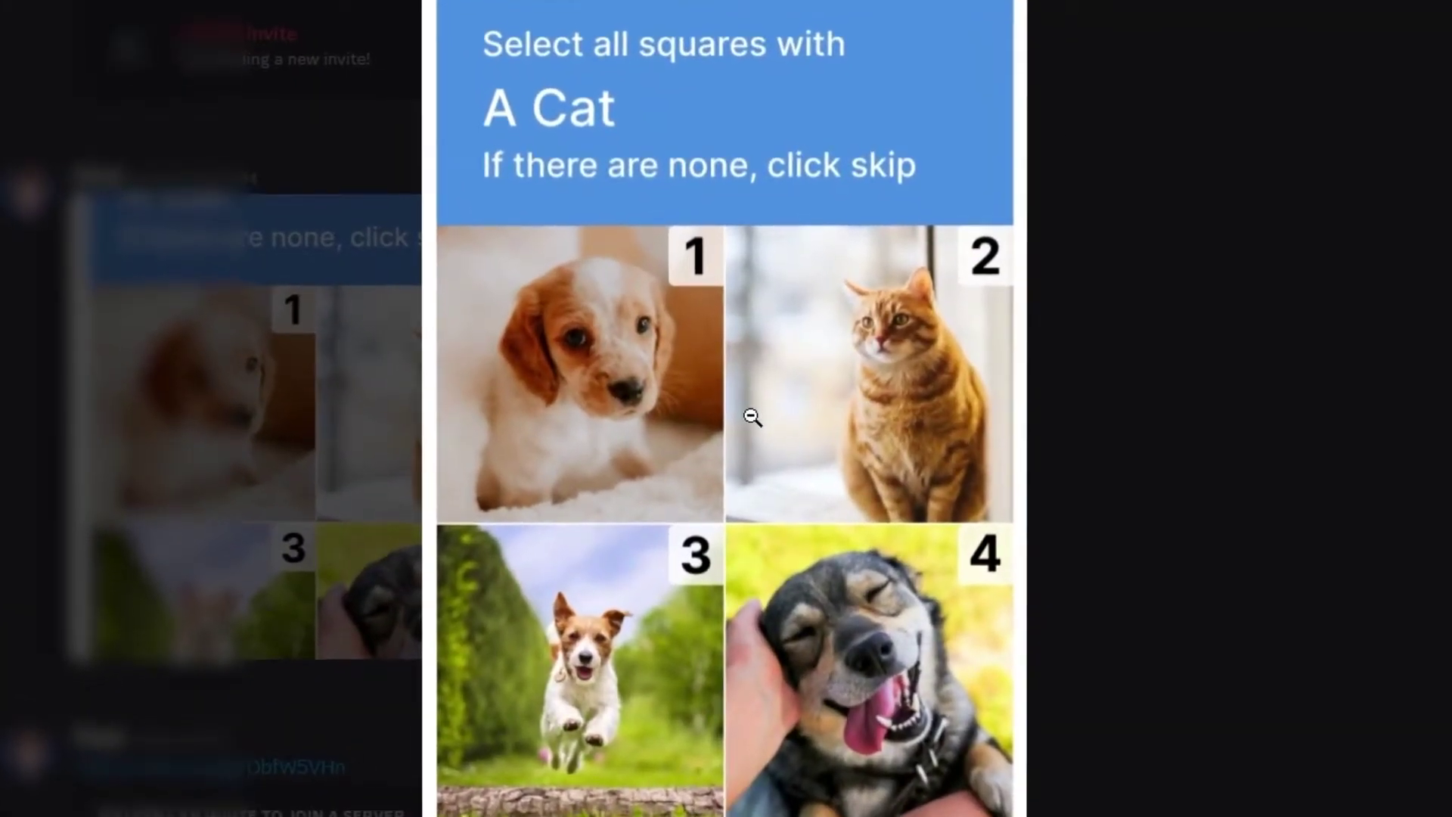
right_click(675, 495)
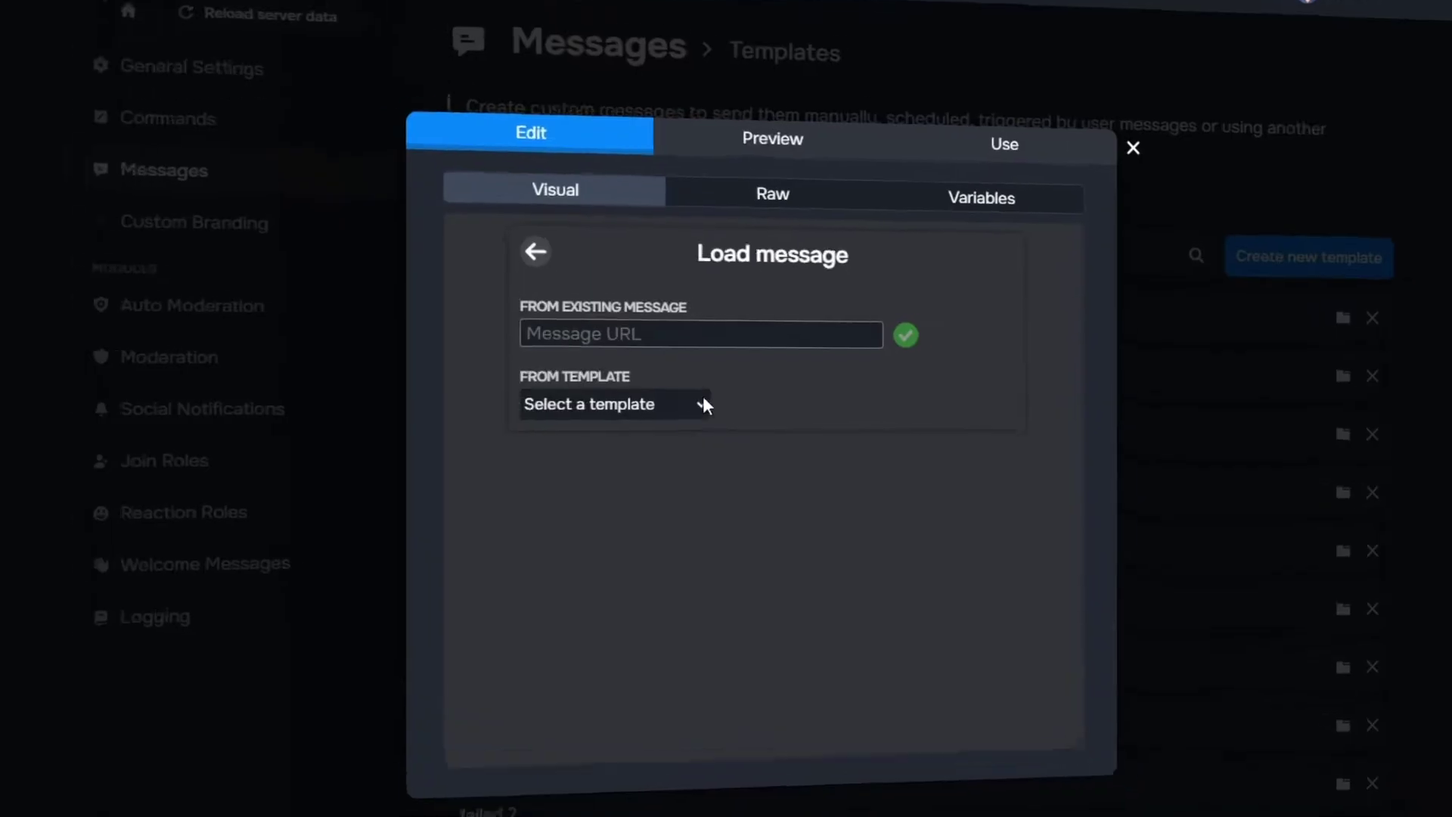
- Load the captcha 1 template into the captcha 2 template, replace the embed's image link with the copied captcha image link, and preview it
left_click(700, 402)
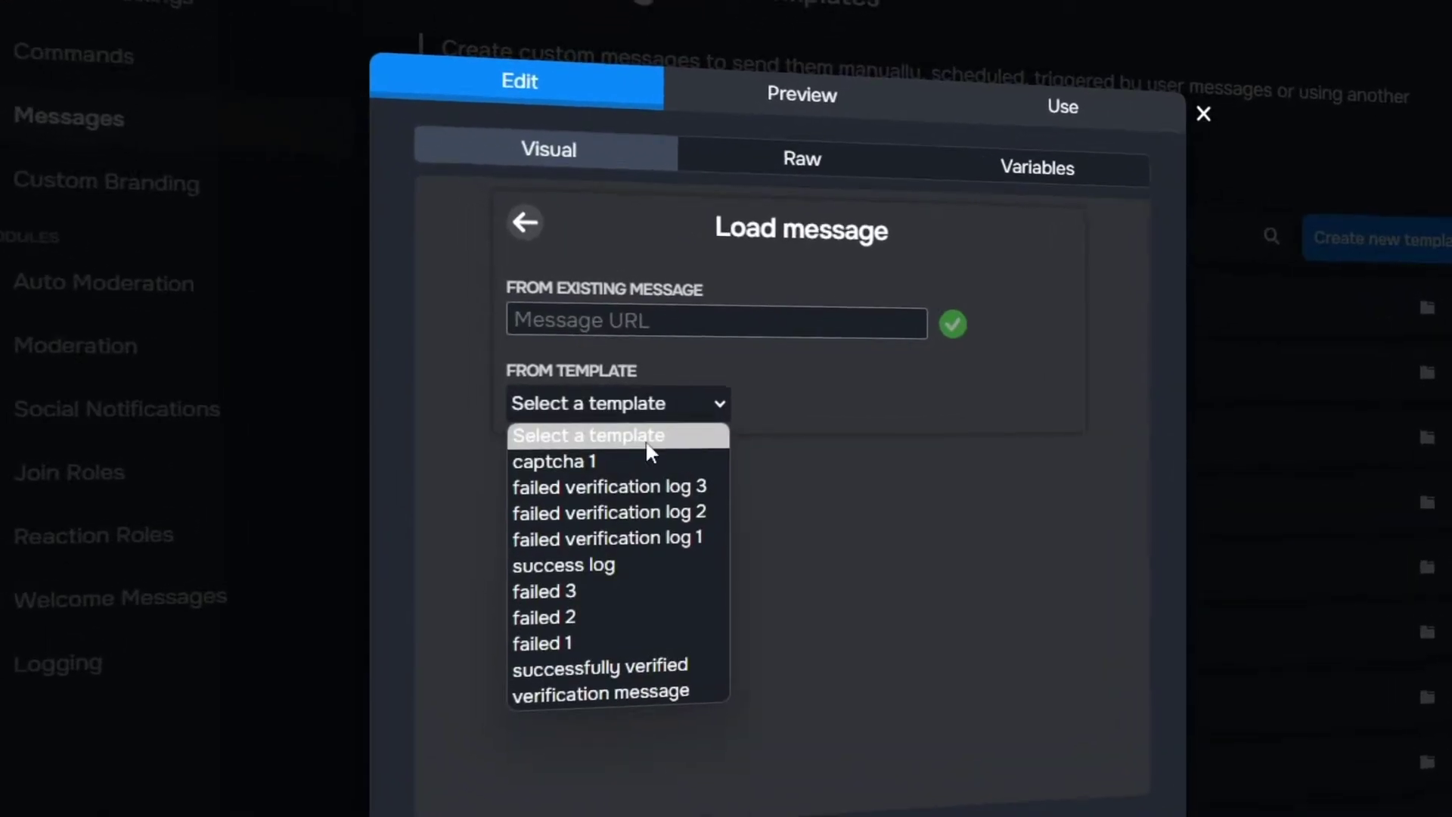
left_click(637, 458)
left_click(547, 474)
key("ctrl+v")
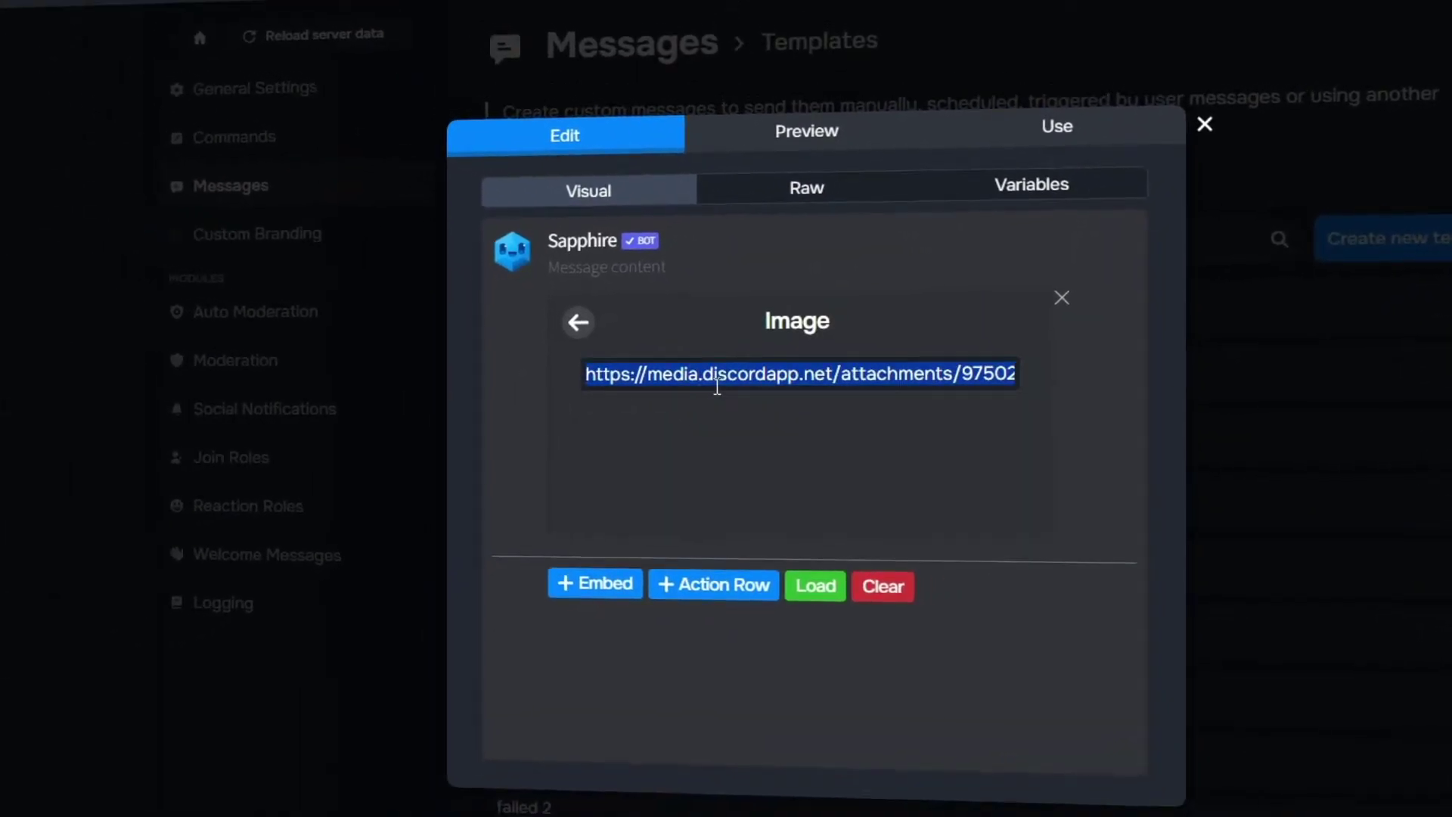
key("BackSpace")
key("super+v")
left_click(706, 561)
left_click(806, 130)
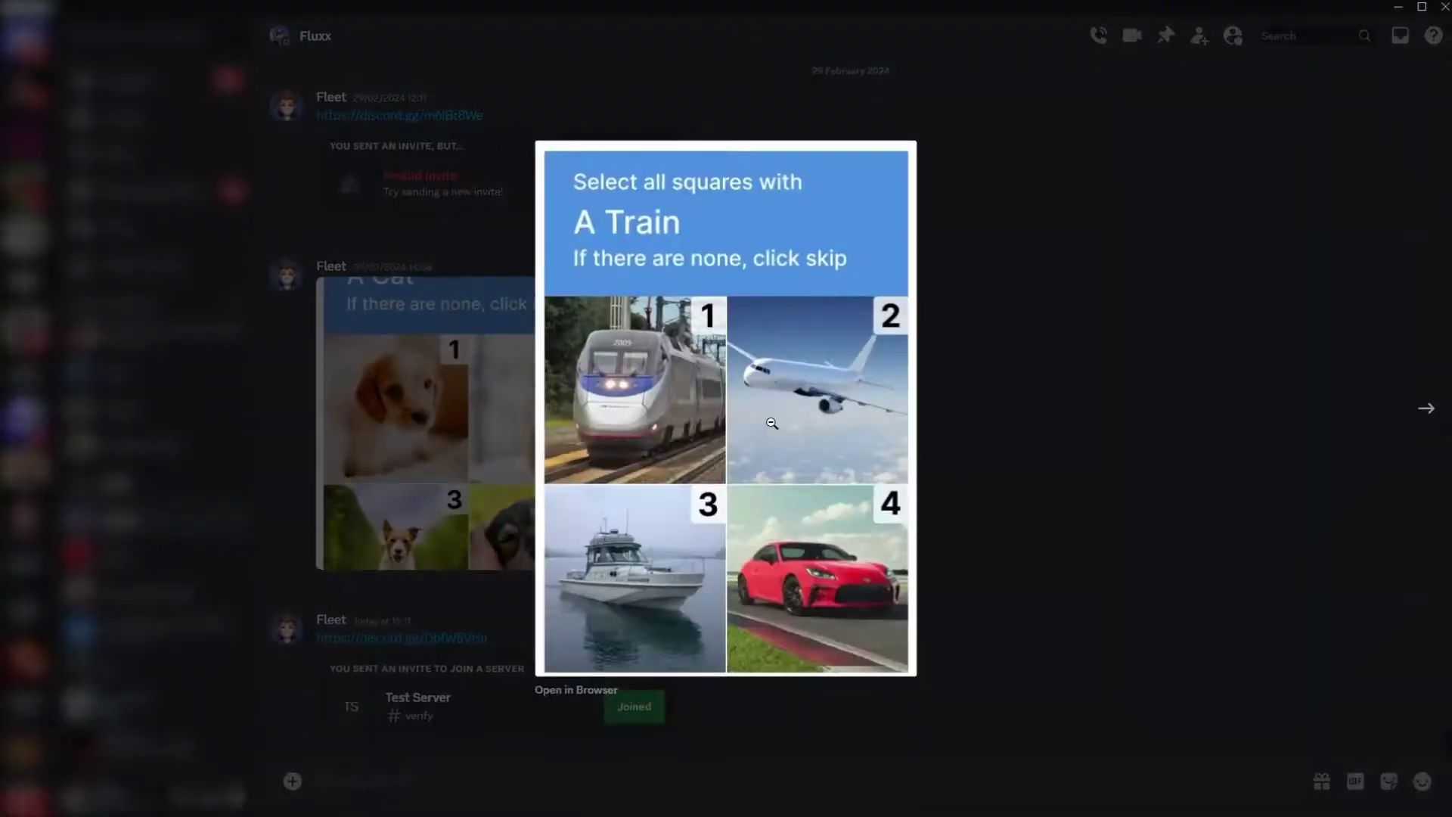
- In Discord, copy the link of the train captcha image
right_click(771, 424)
left_click(793, 469)
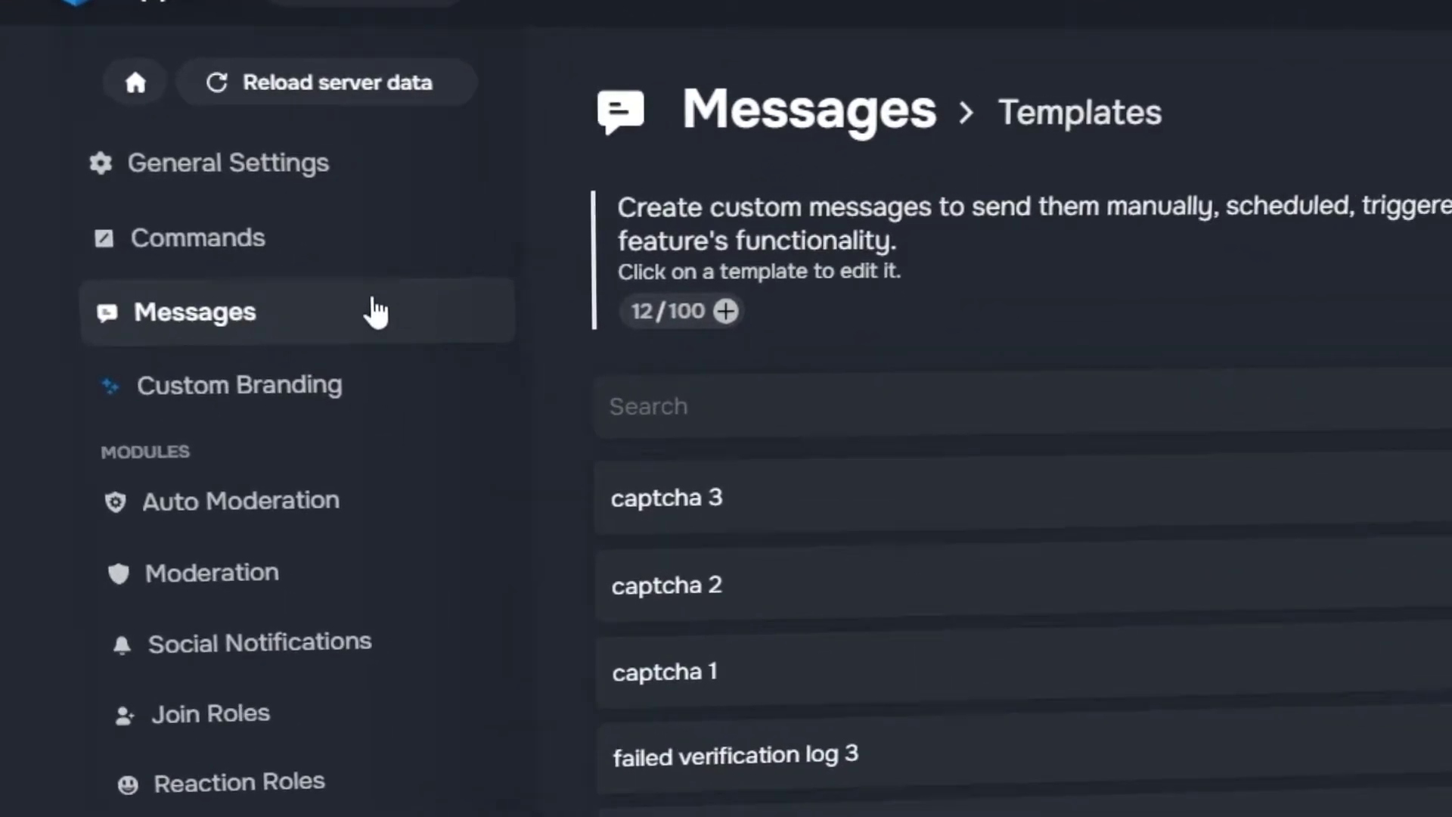
- In the Sapphire dashboard's message components, create a custom select menu named "captcha menu"
left_click(376, 312)
left_click(396, 398)
left_click(869, 369)
type("c")
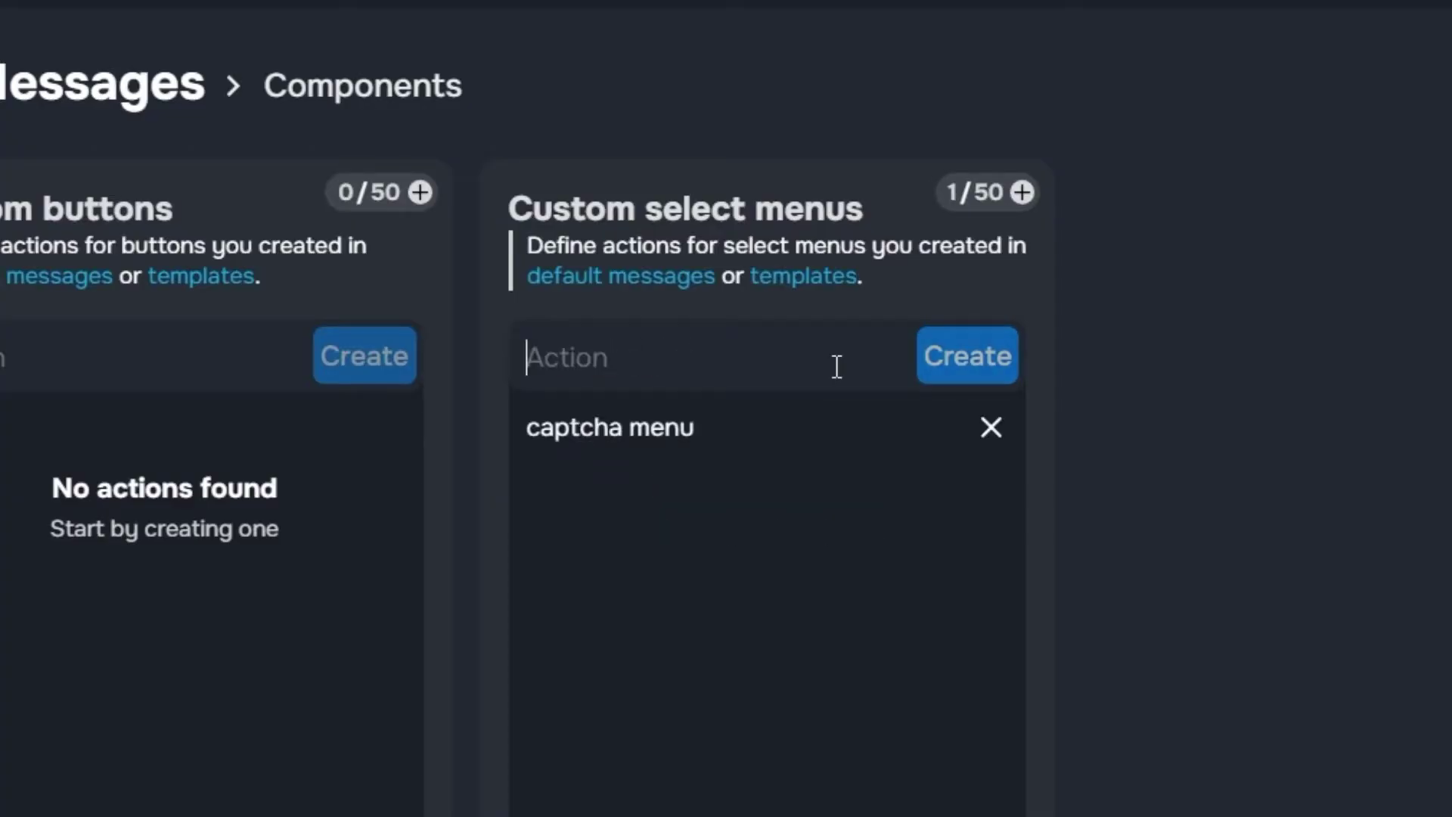
- Name the captcha menu's four options Successful, Fail 1, Fail 2 and Fail 3
left_click(832, 427)
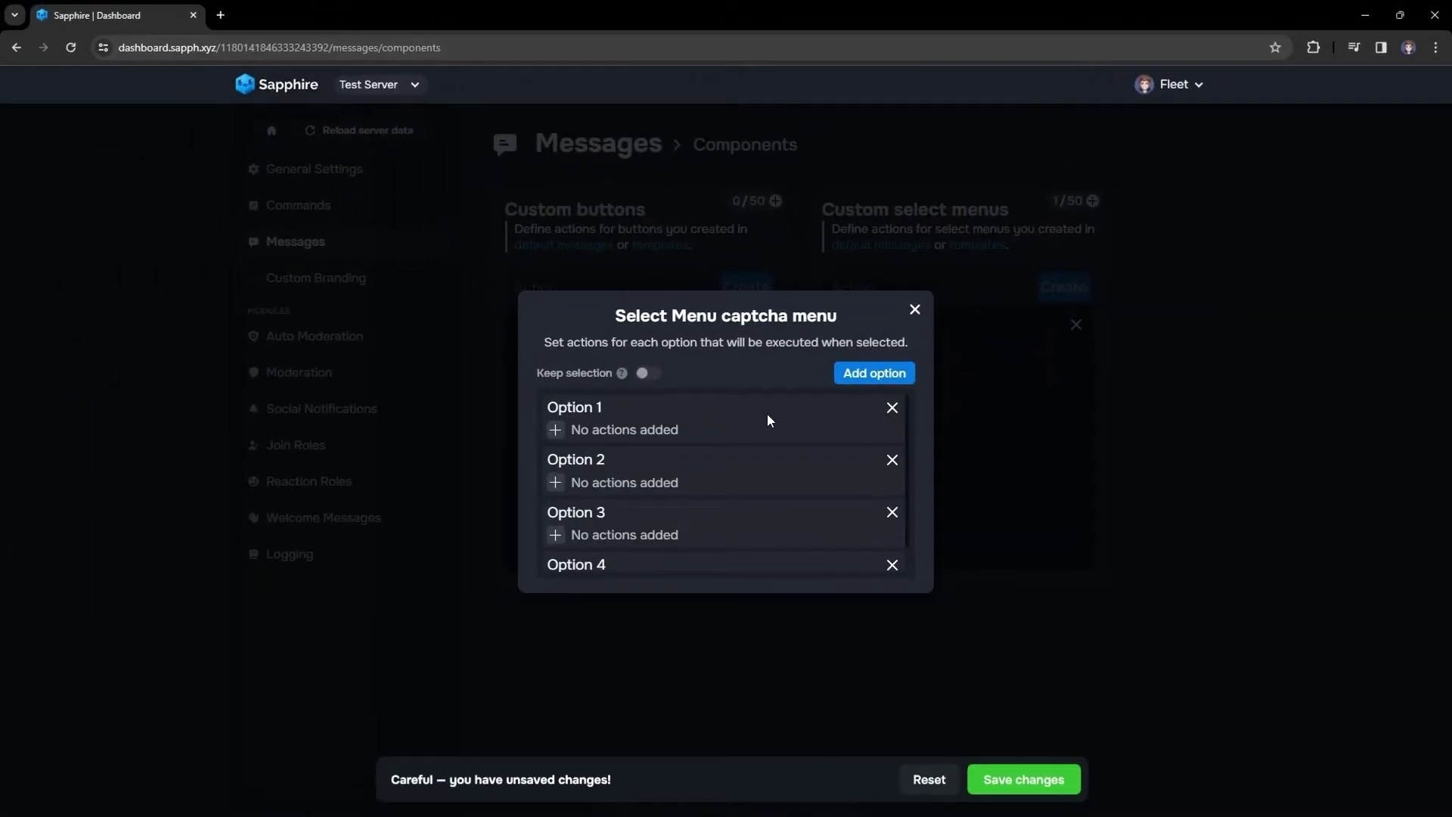
left_click(688, 407)
type("Successful")
key("Tab")
type("Fail 1")
key("Tab")
type("Fail 2")
key("Tab")
type("Fail 3")
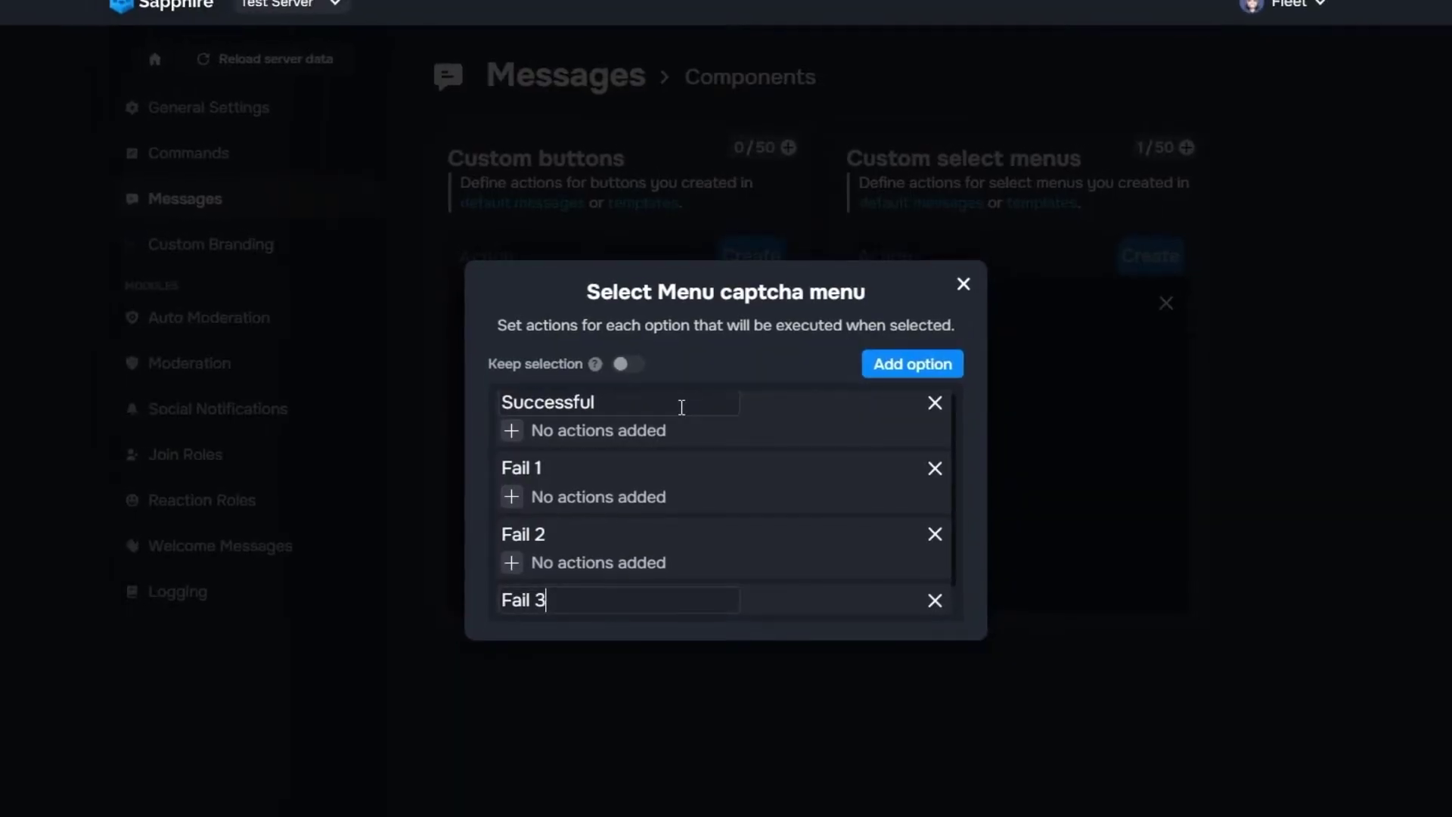
- Add an Edit message action to the Successful option using the "successfully verified" template
left_click(543, 431)
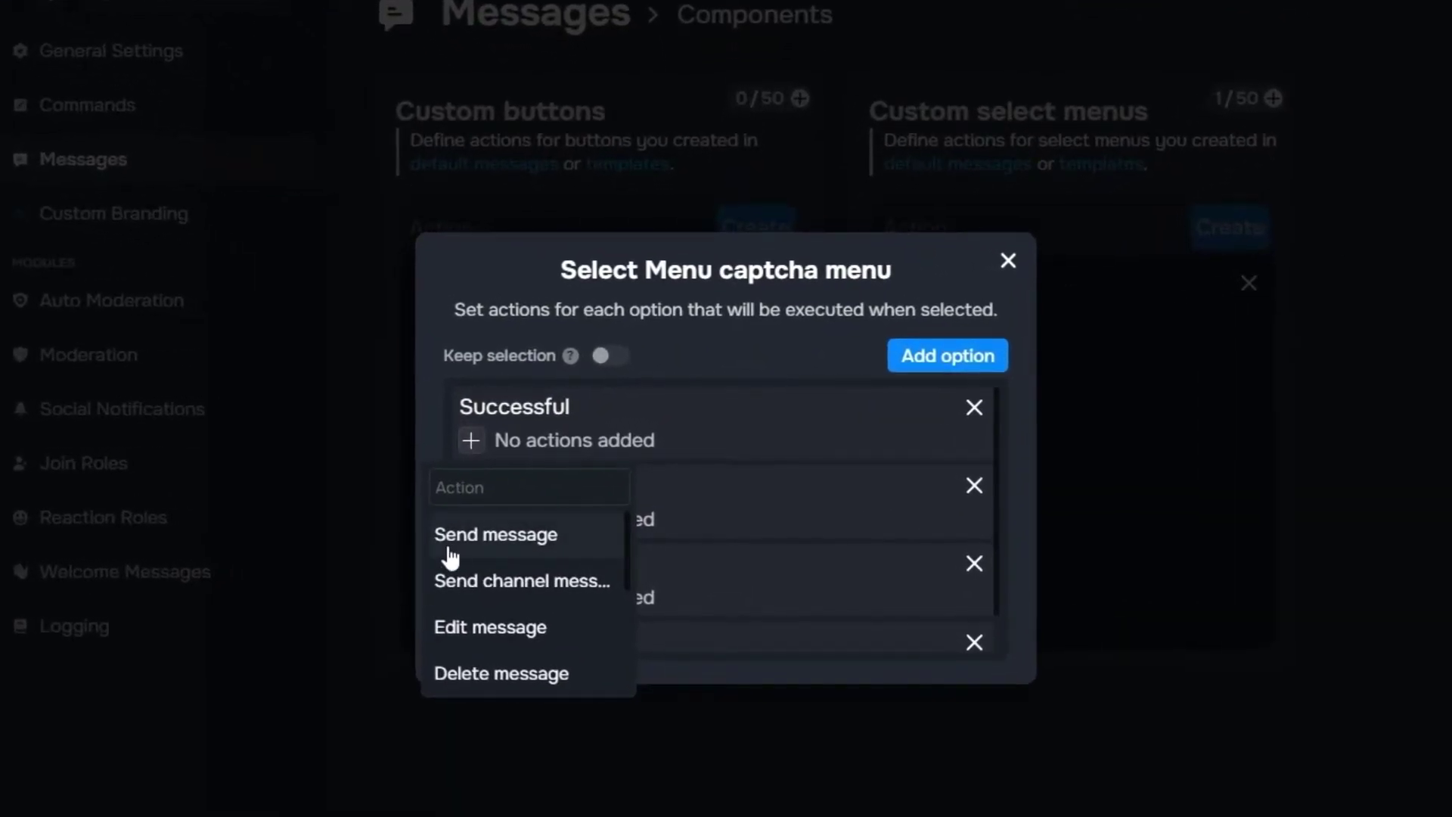
left_click(461, 628)
left_click(559, 406)
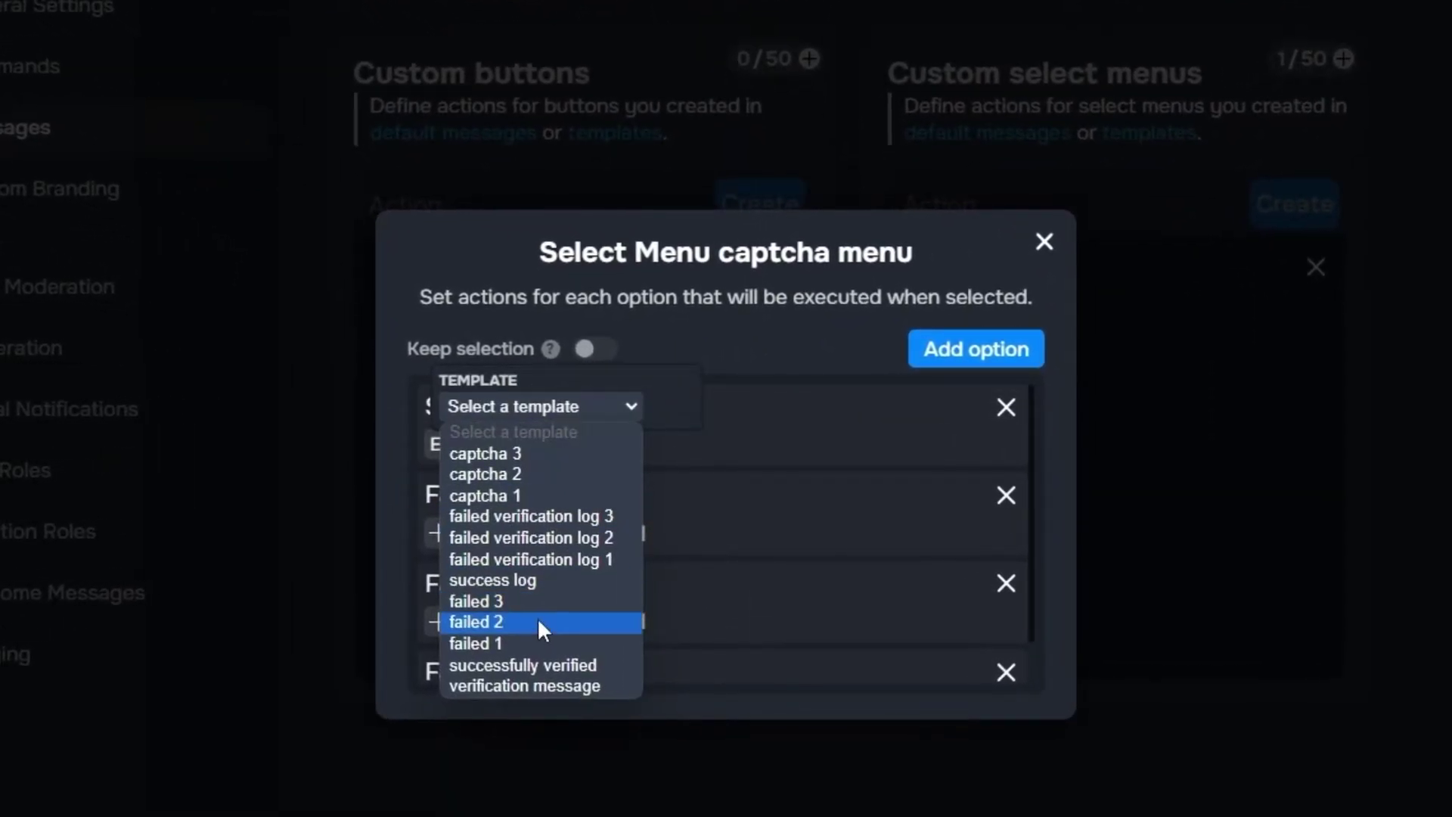
left_click(525, 667)
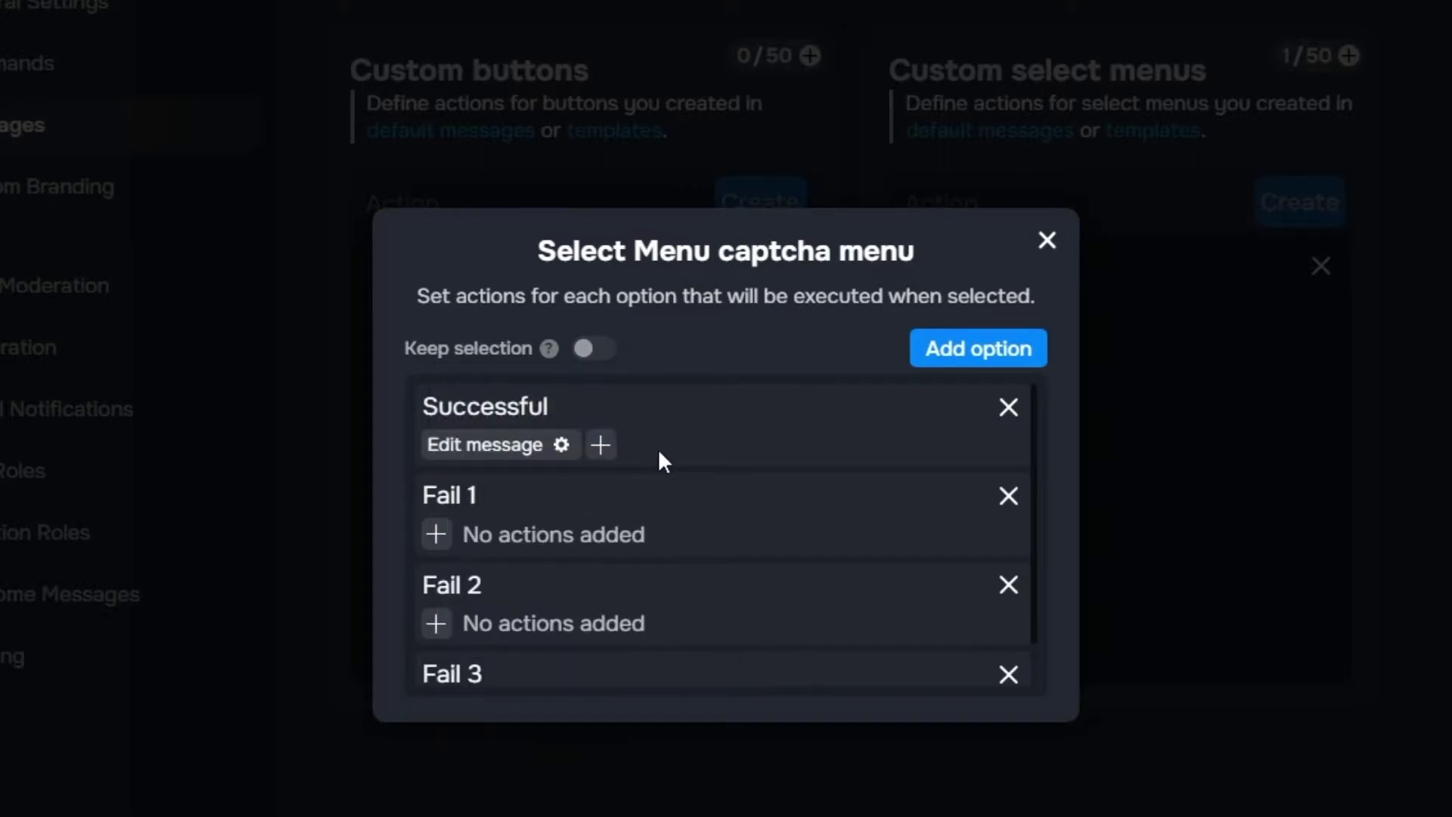
- Add a Send channel message action to the Successful option, posting the "success log" template in the verification-log channel
left_click(637, 501)
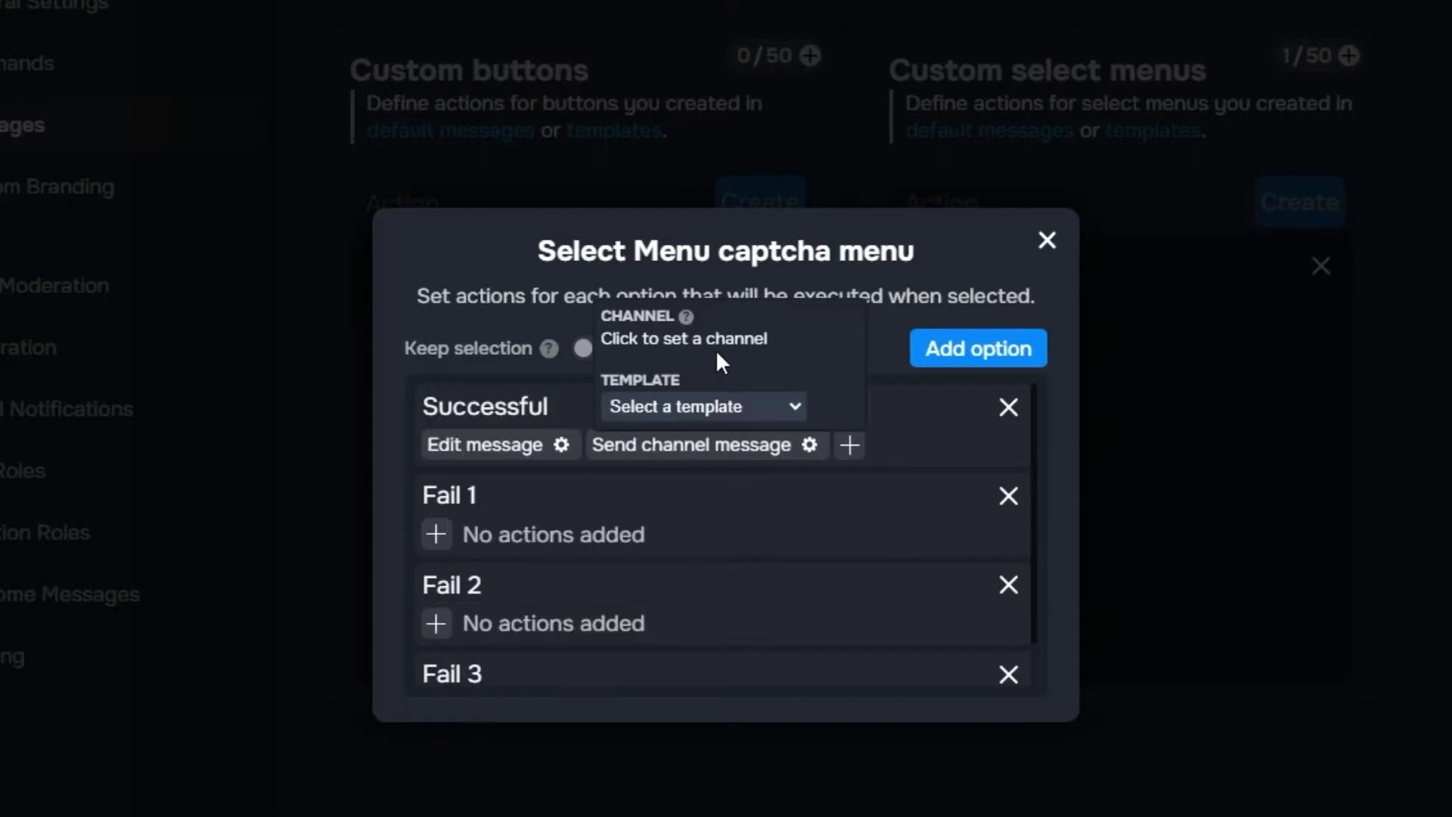
left_click(716, 350)
left_click(692, 552)
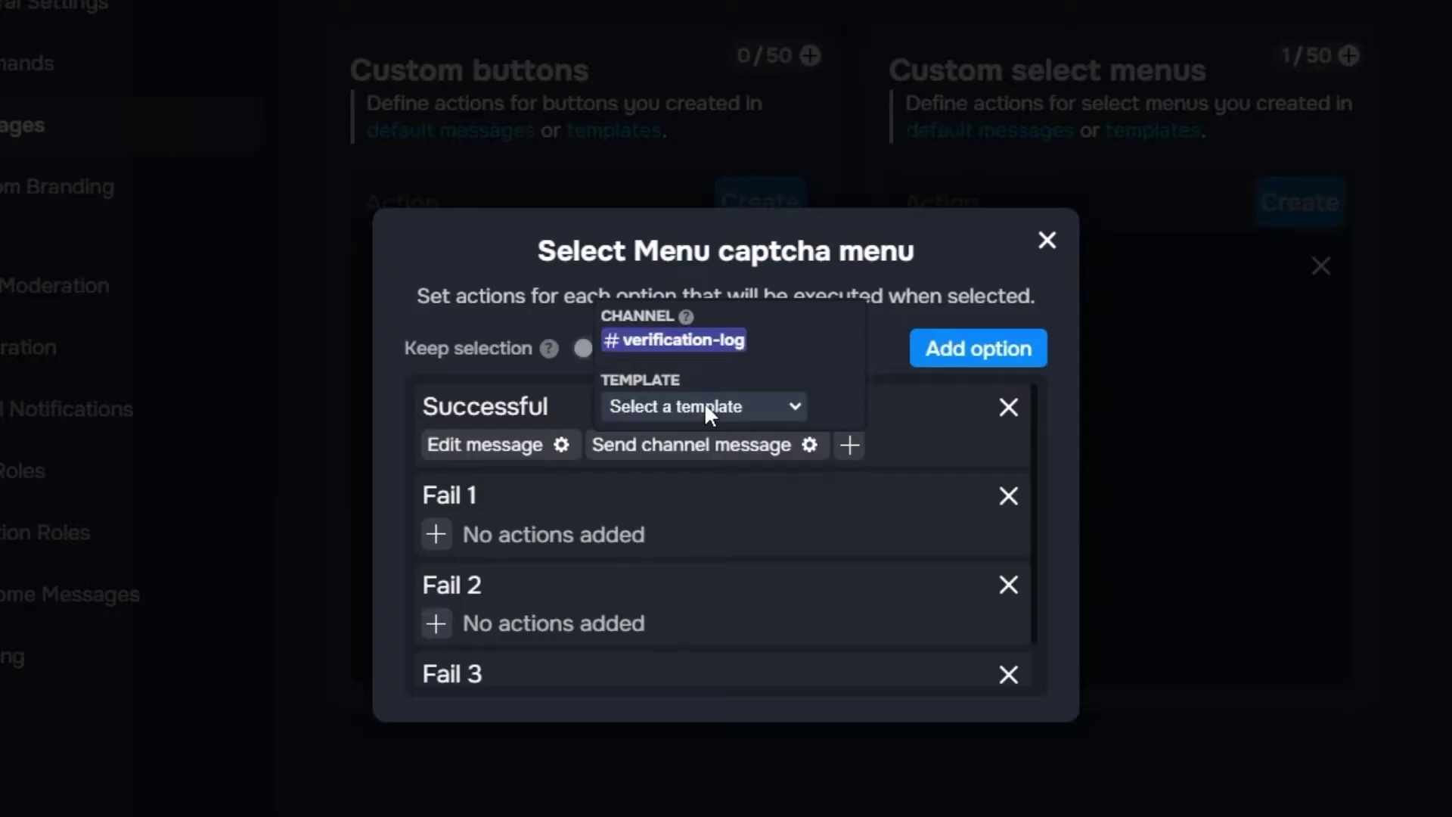
left_click(715, 407)
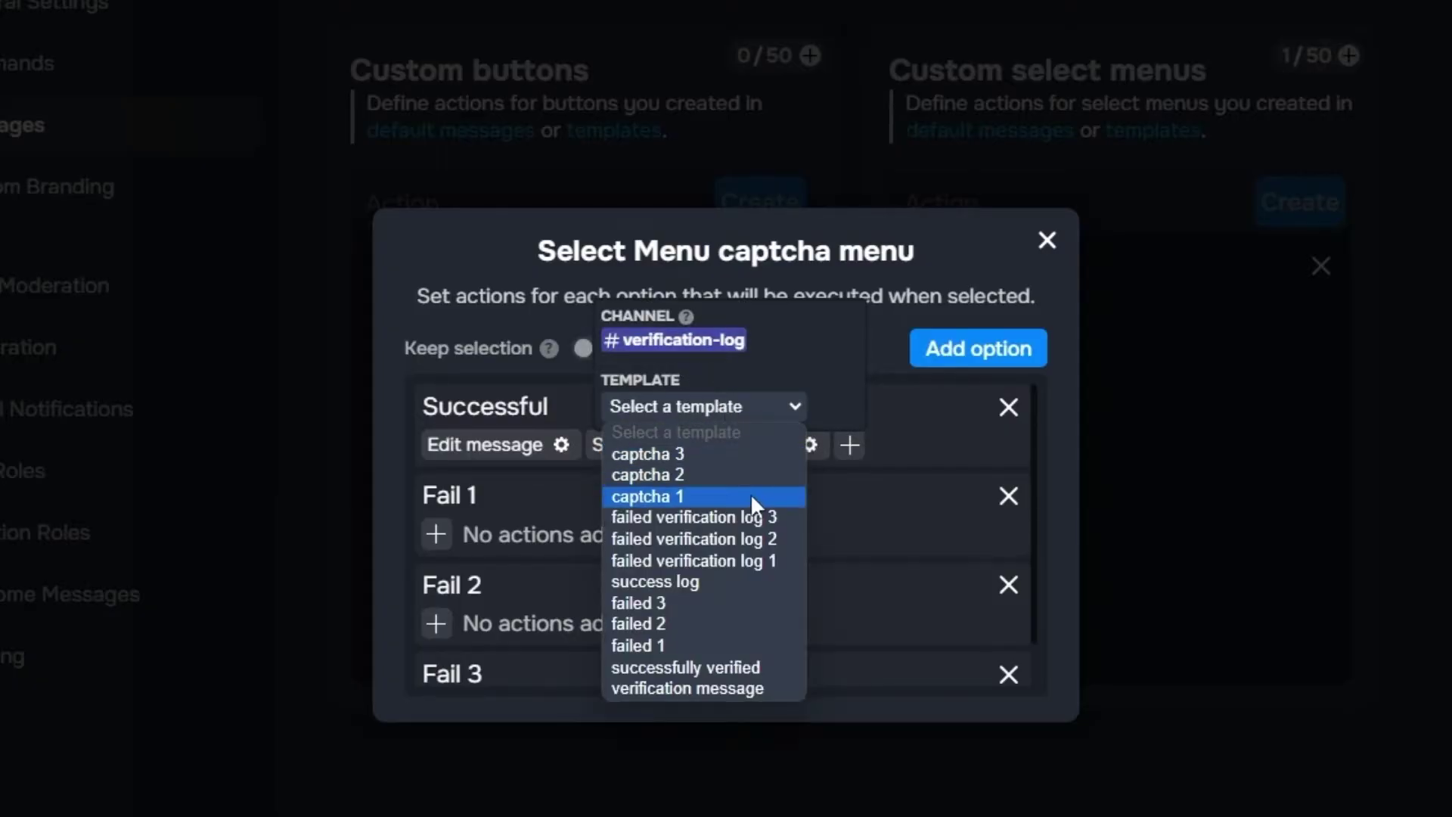
left_click(668, 583)
- Make the Successful option add the Verified role and remove the Unverified role
left_click(866, 409)
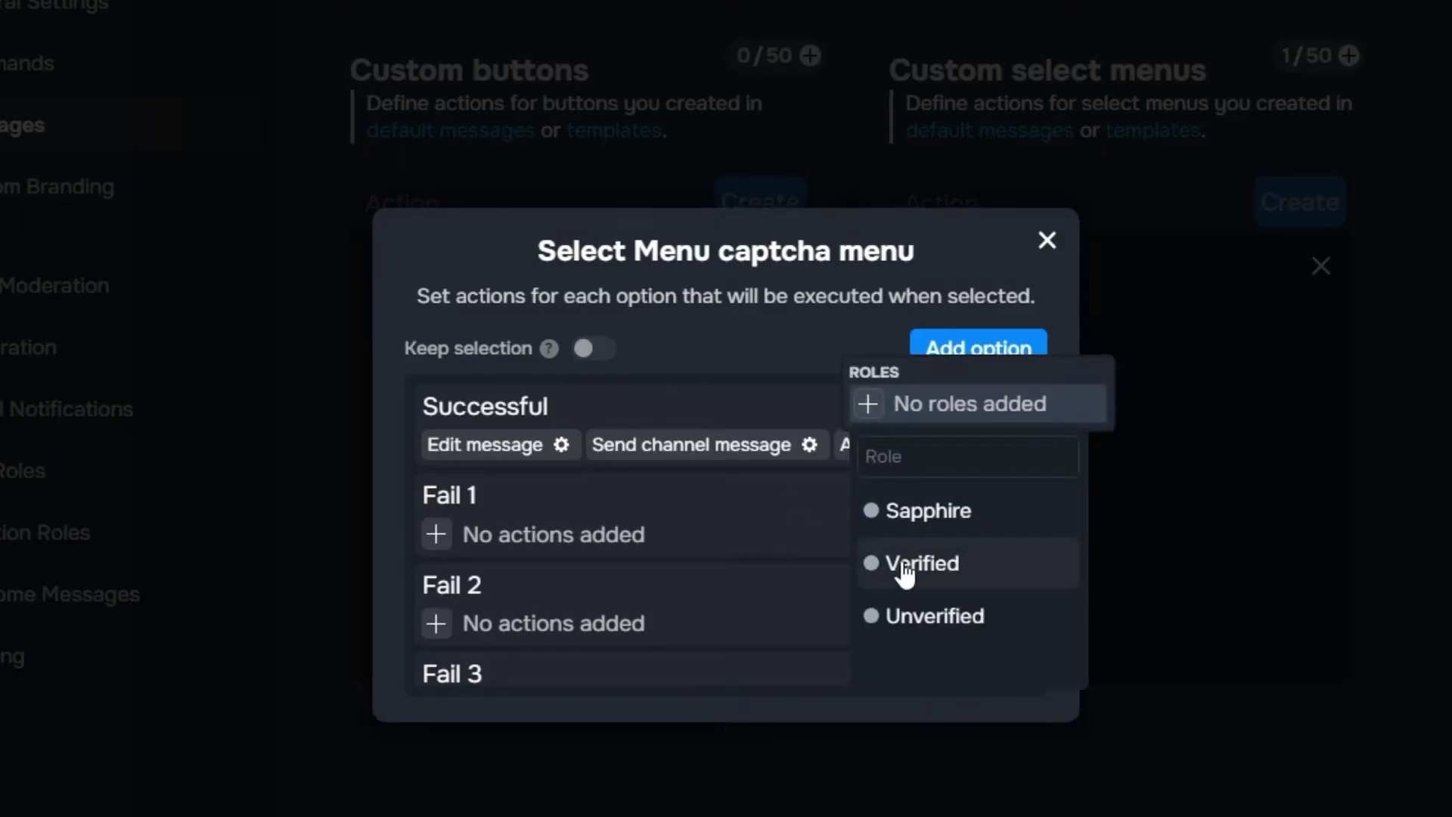
left_click(979, 445)
type("re")
left_click(932, 551)
left_click(557, 439)
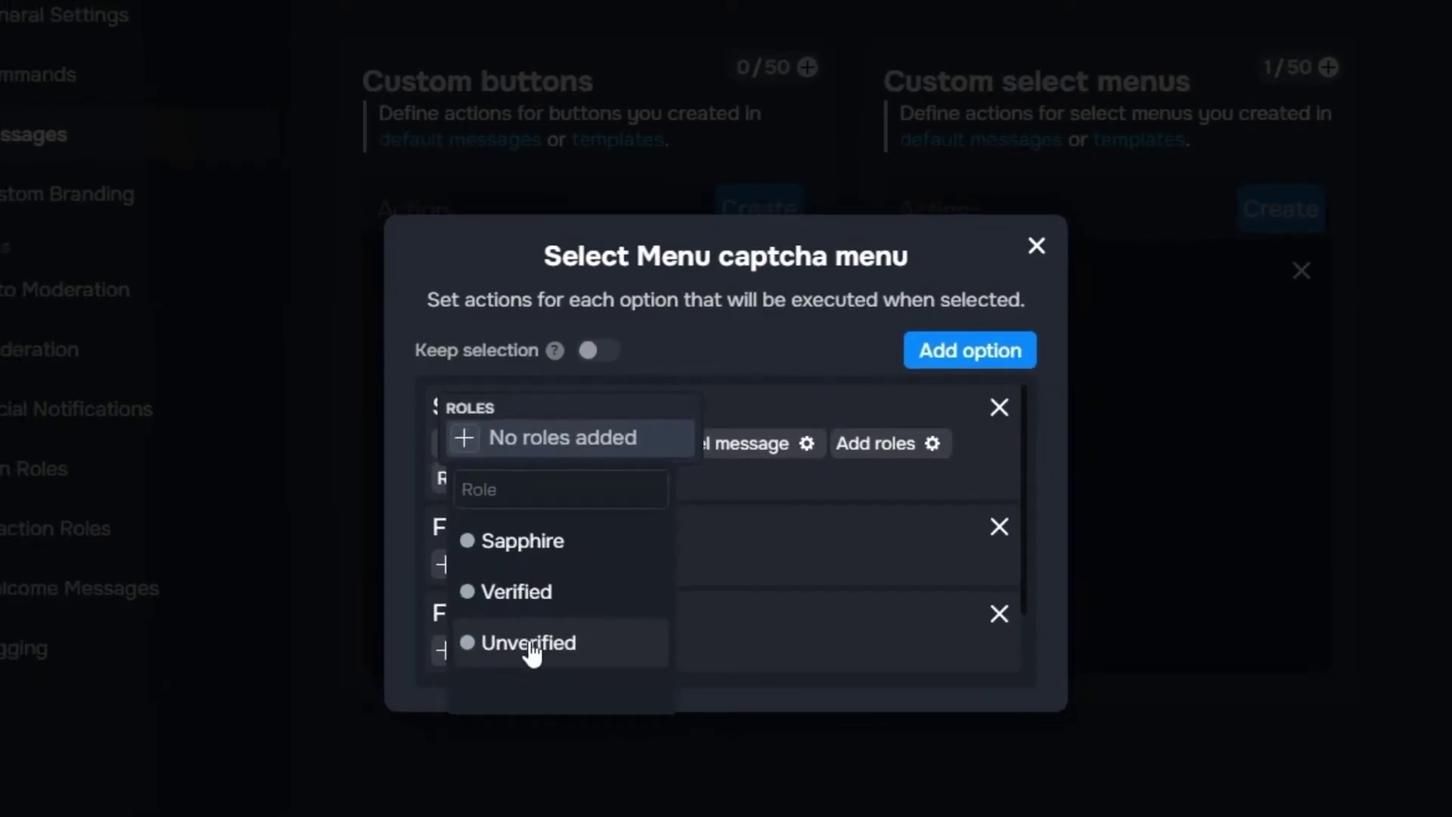
left_click(626, 646)
left_click(751, 500)
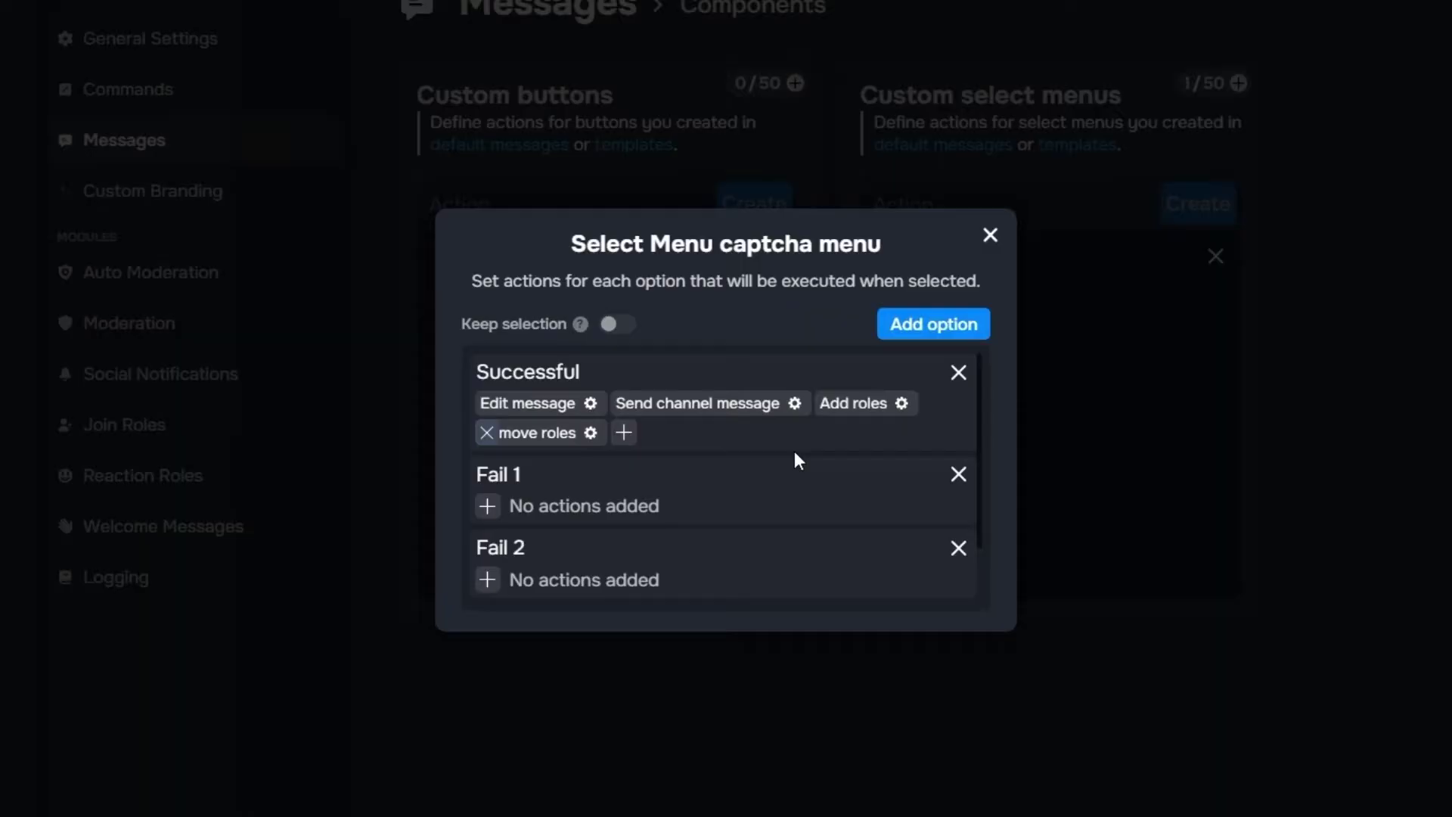
- Add a Send message action to the Fail 1 option using the "failed 1" template
left_click(501, 526)
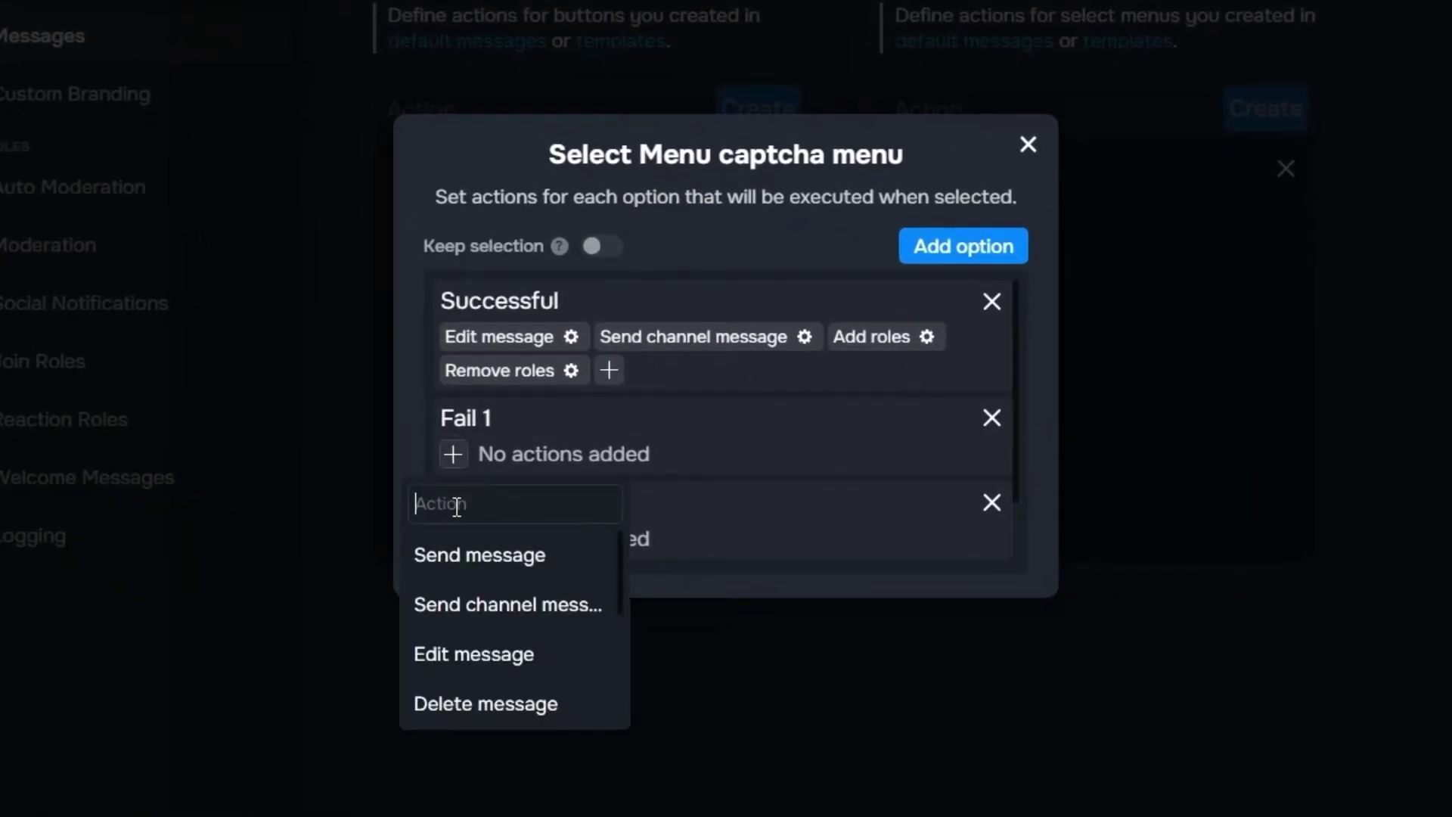
left_click(476, 567)
left_click(530, 361)
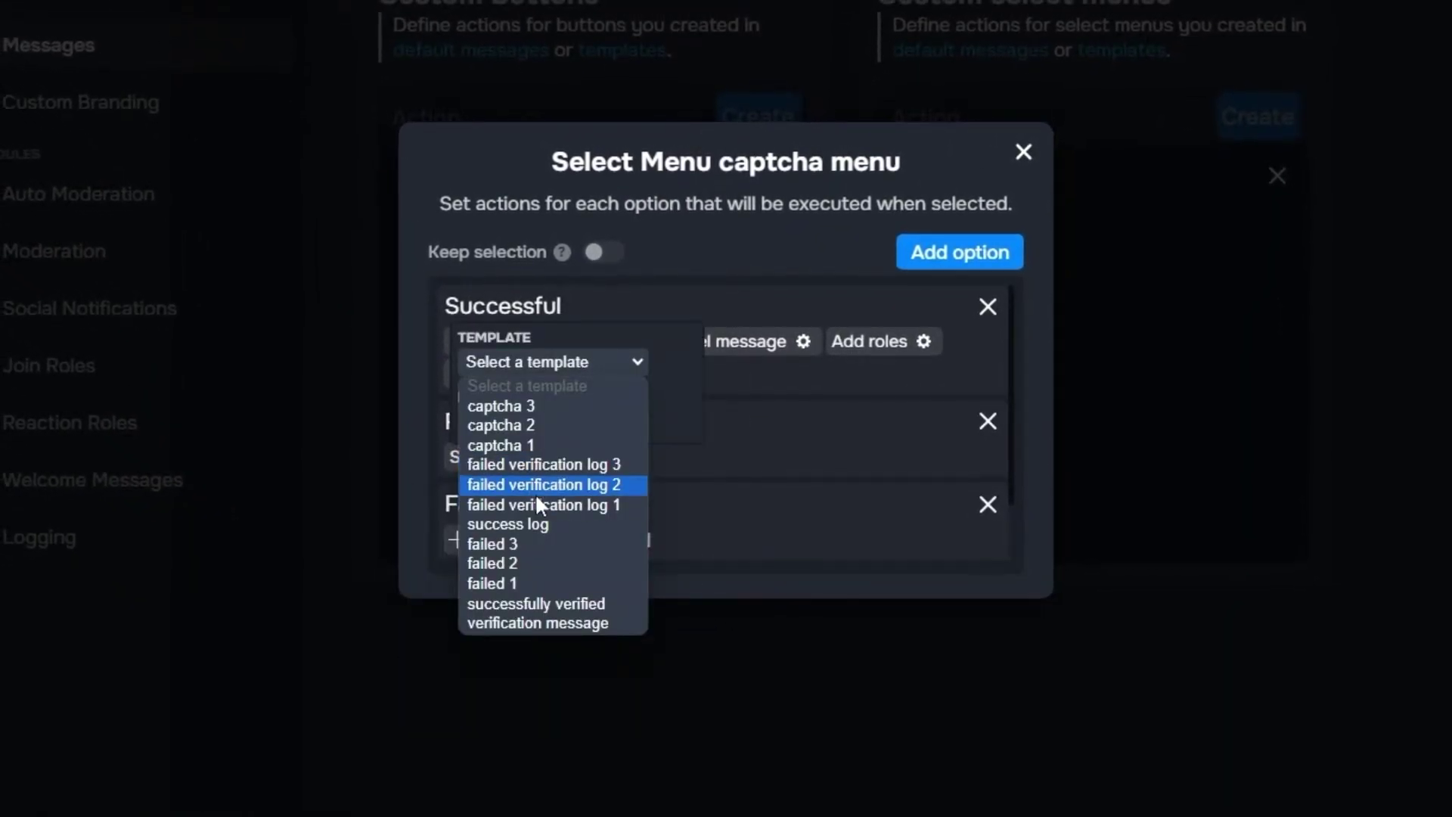
left_click(520, 586)
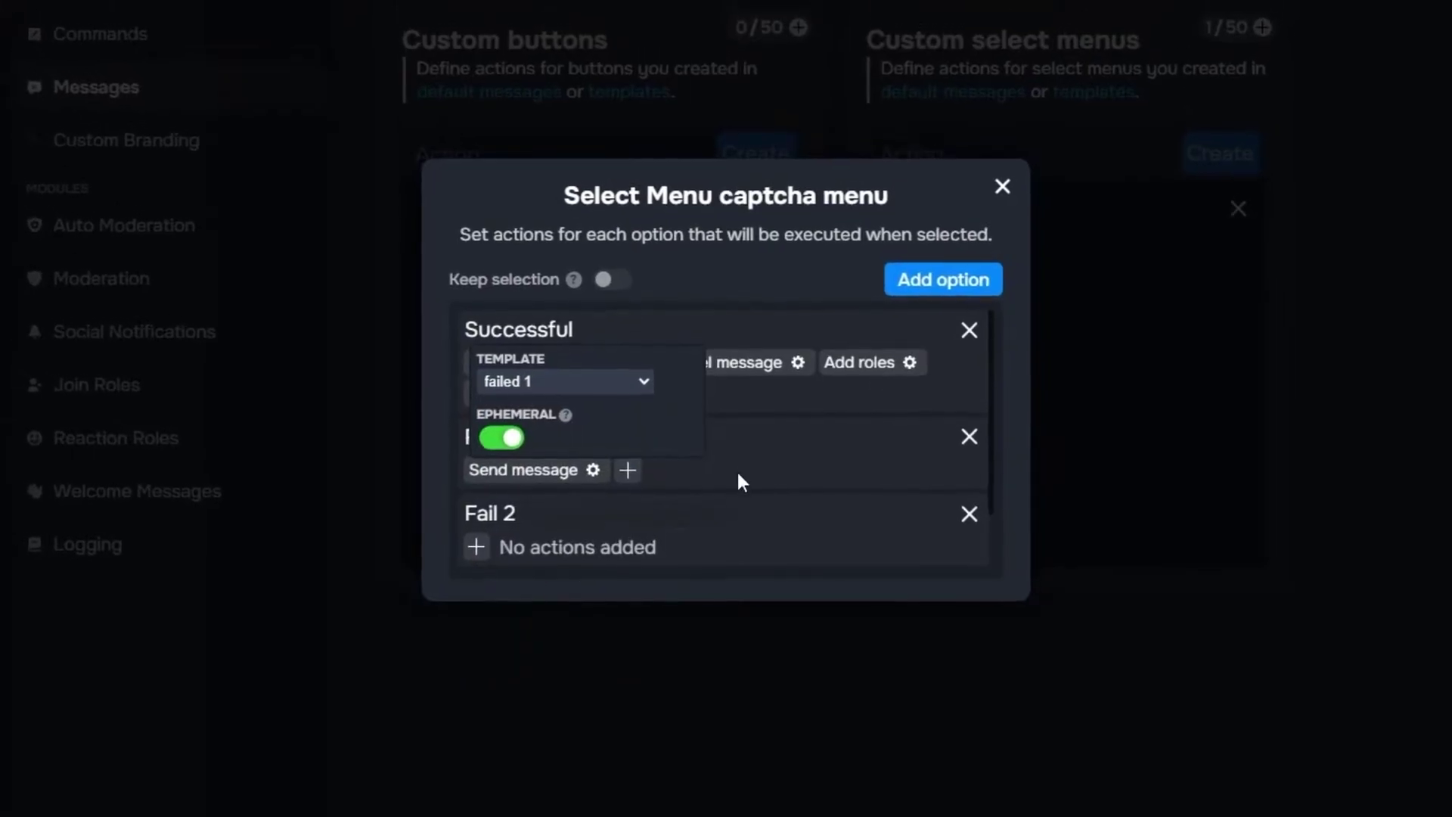
- Add a Send channel message action to Fail 1, posting "failed verification log 1" in the verification-log channel
left_click(627, 470)
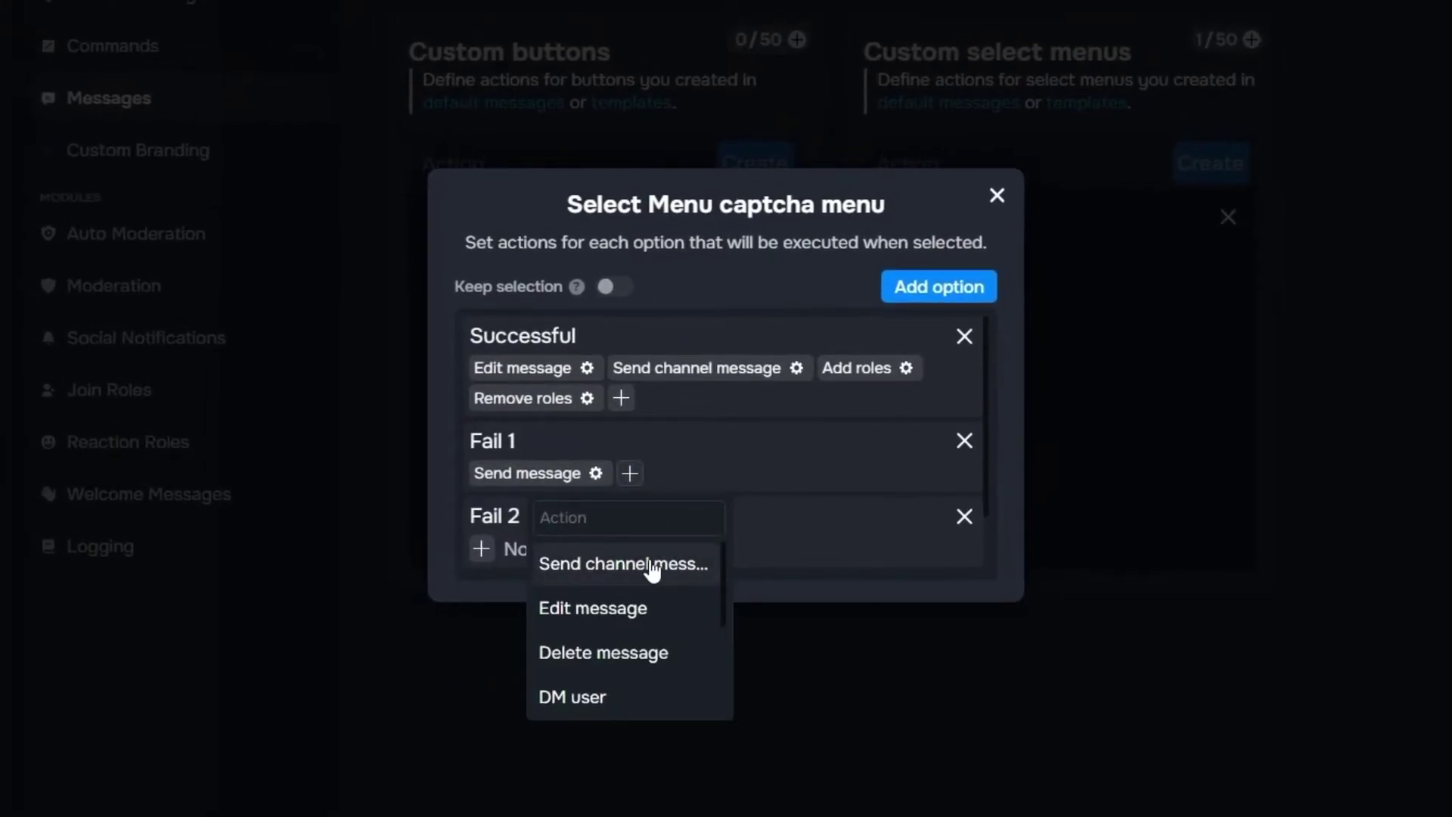
left_click(656, 564)
left_click(699, 387)
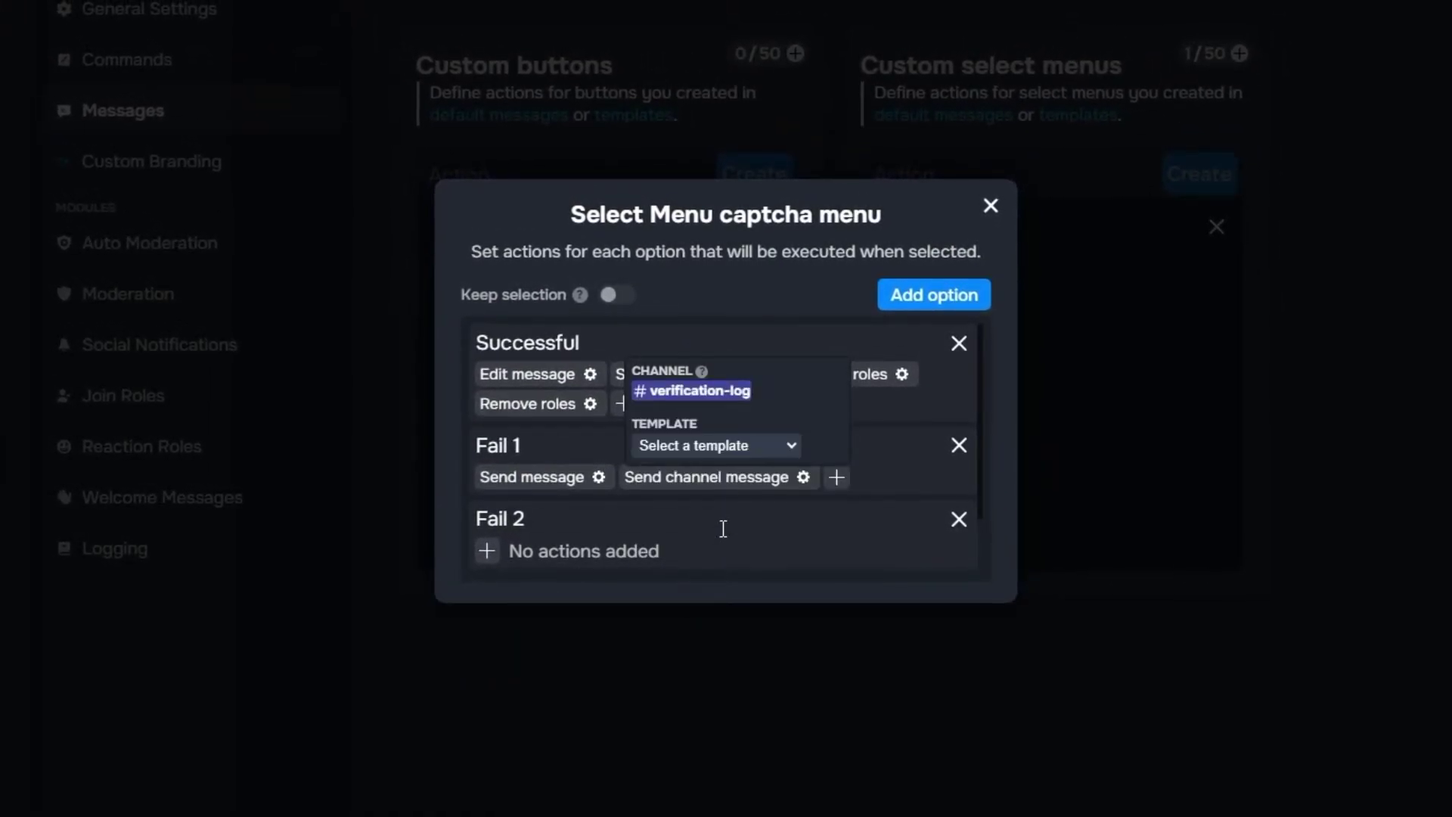
left_click(719, 448)
left_click(732, 576)
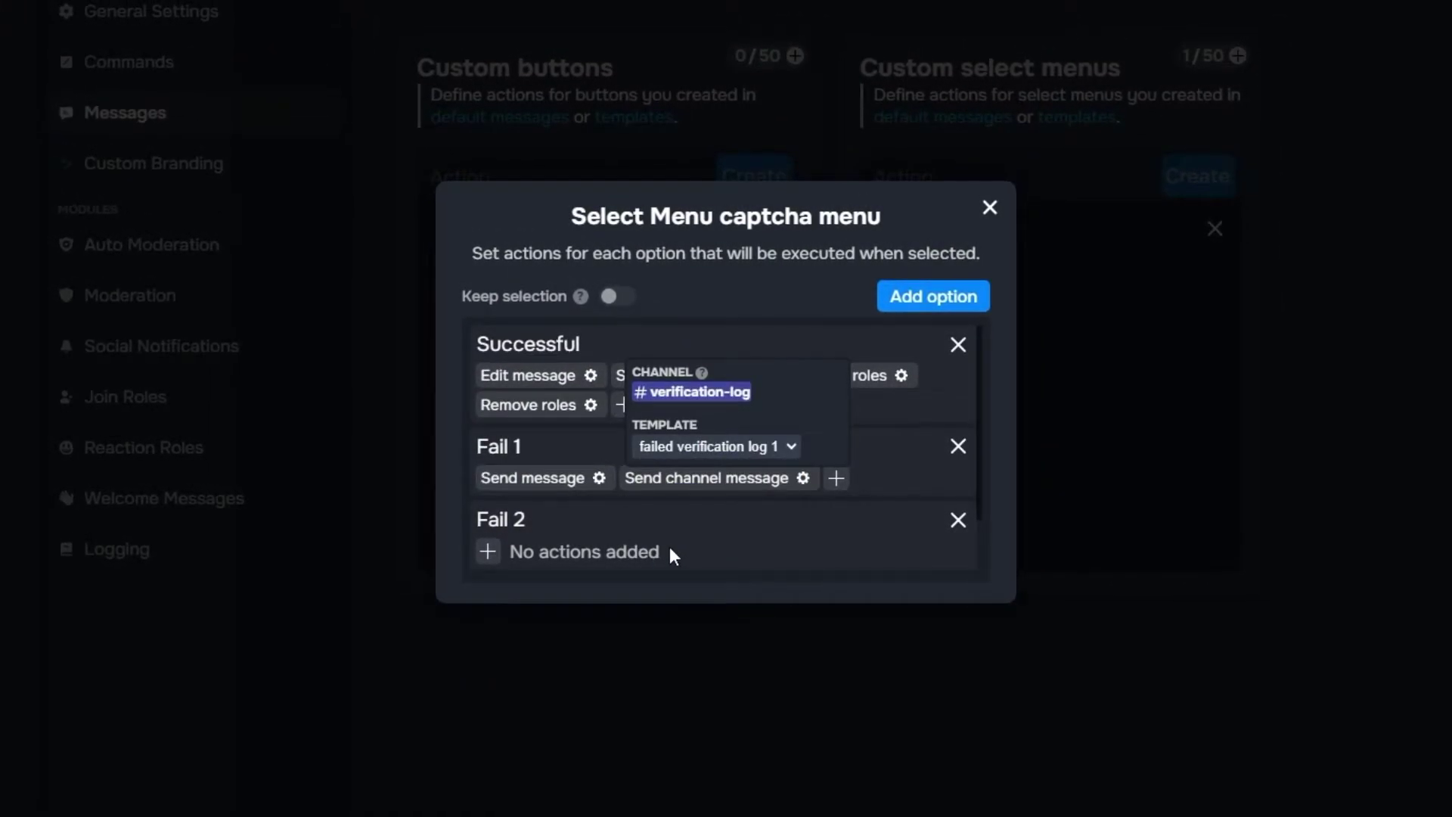
- Add a Send message action to the Fail 2 option using the "failed 2" template
scroll(658, 536, "down", 2)
left_click(646, 531)
left_click(565, 451)
left_click(571, 399)
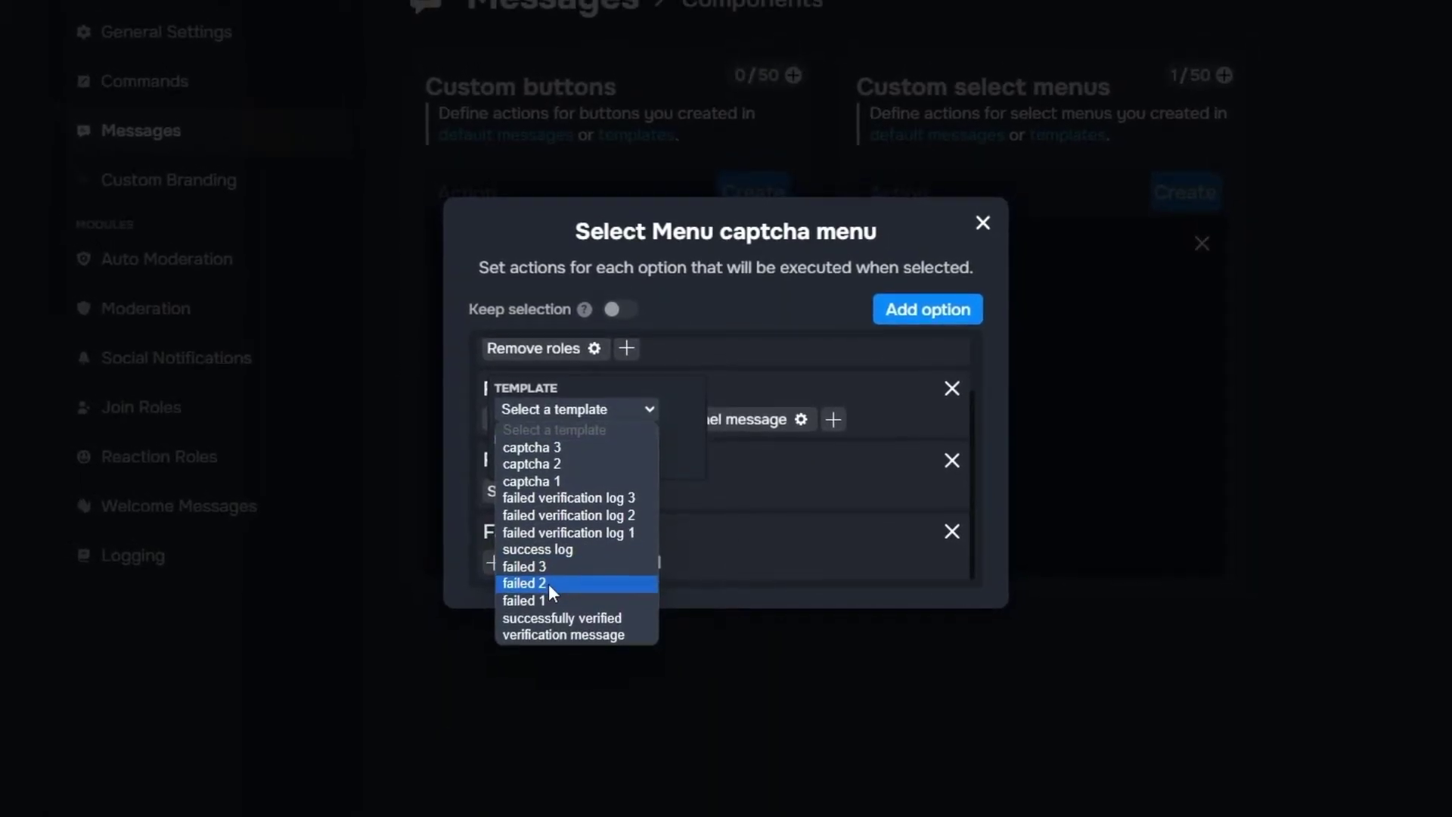
left_click(547, 580)
- Add a Send channel message action to Fail 2 for the verification-log channel and choose its message template
left_click(632, 555)
left_click(693, 412)
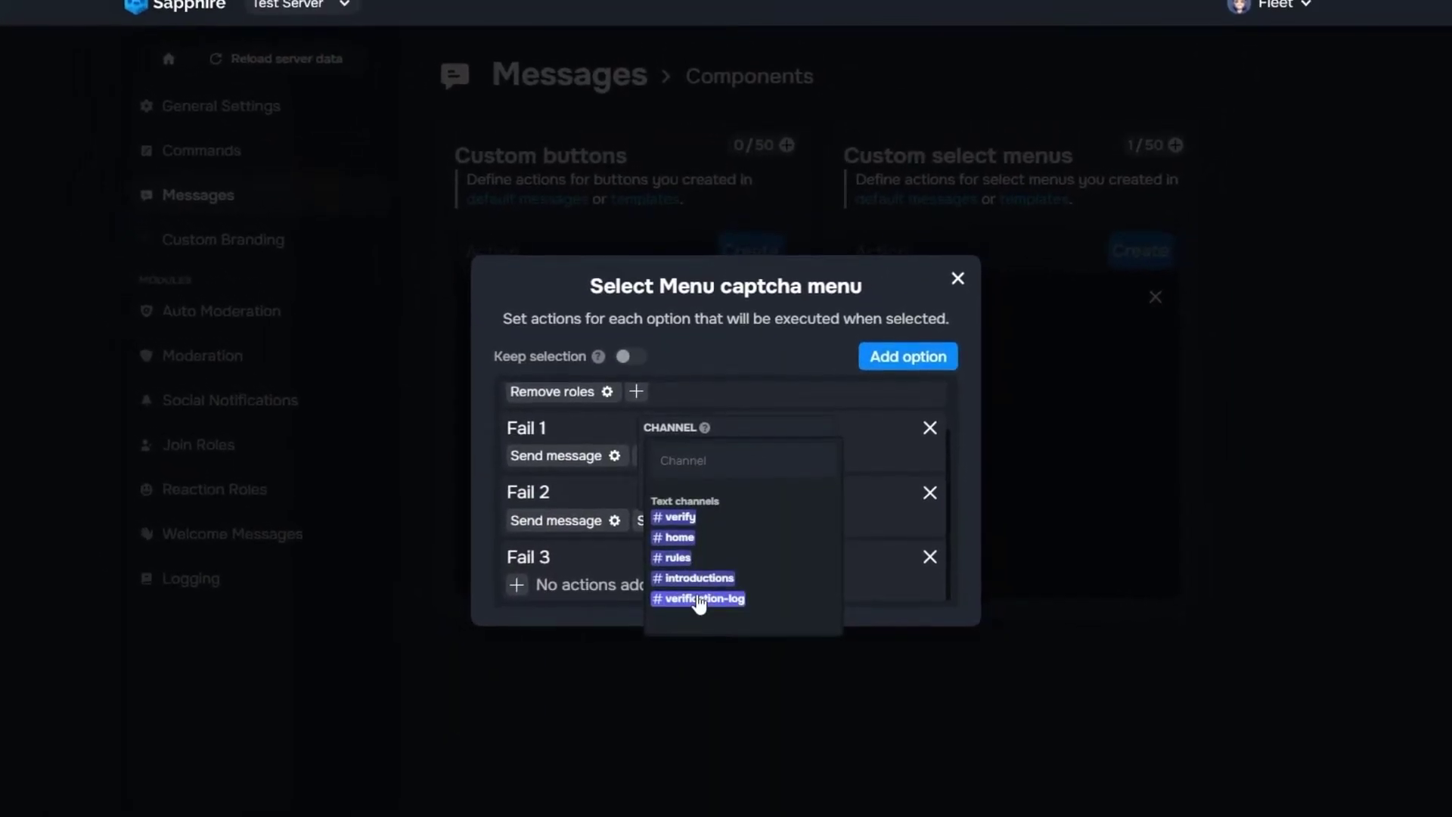
left_click(699, 595)
left_click(719, 487)
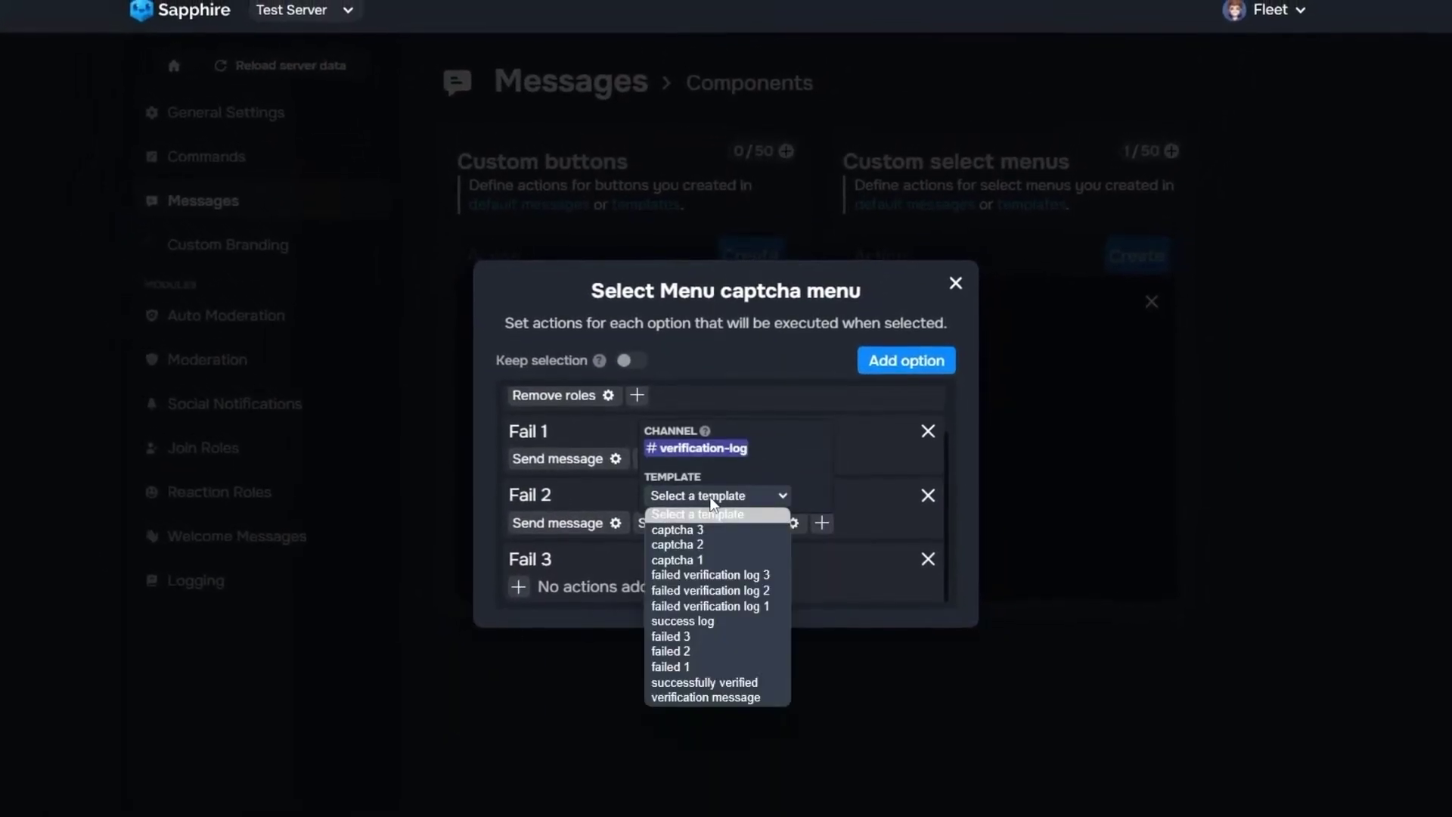
left_click(695, 651)
left_click(806, 664)
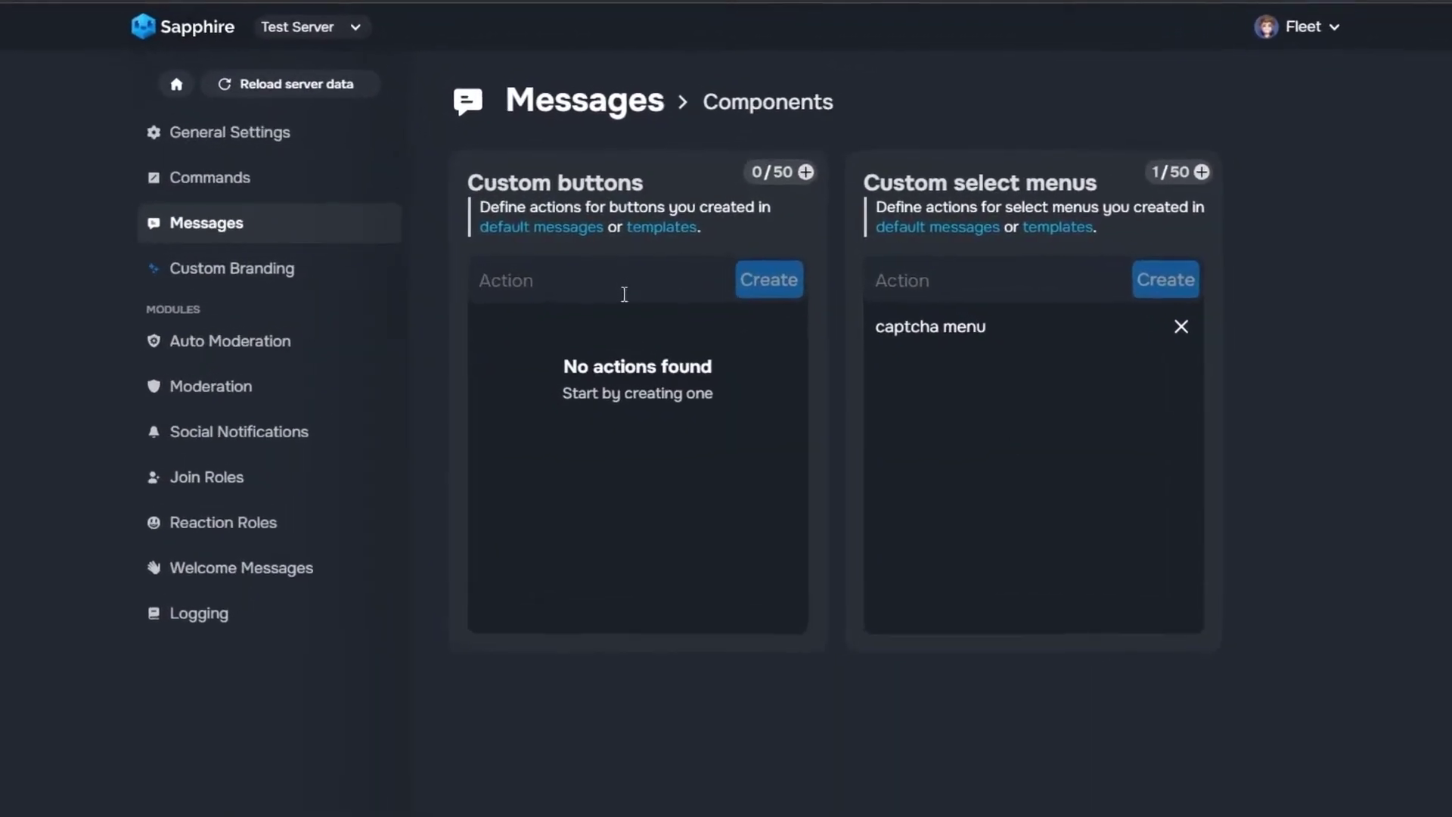
- Create a custom button named "captcha 1" with a Send message action using the "captcha 1" template
left_click(624, 294)
type("captcha 1")
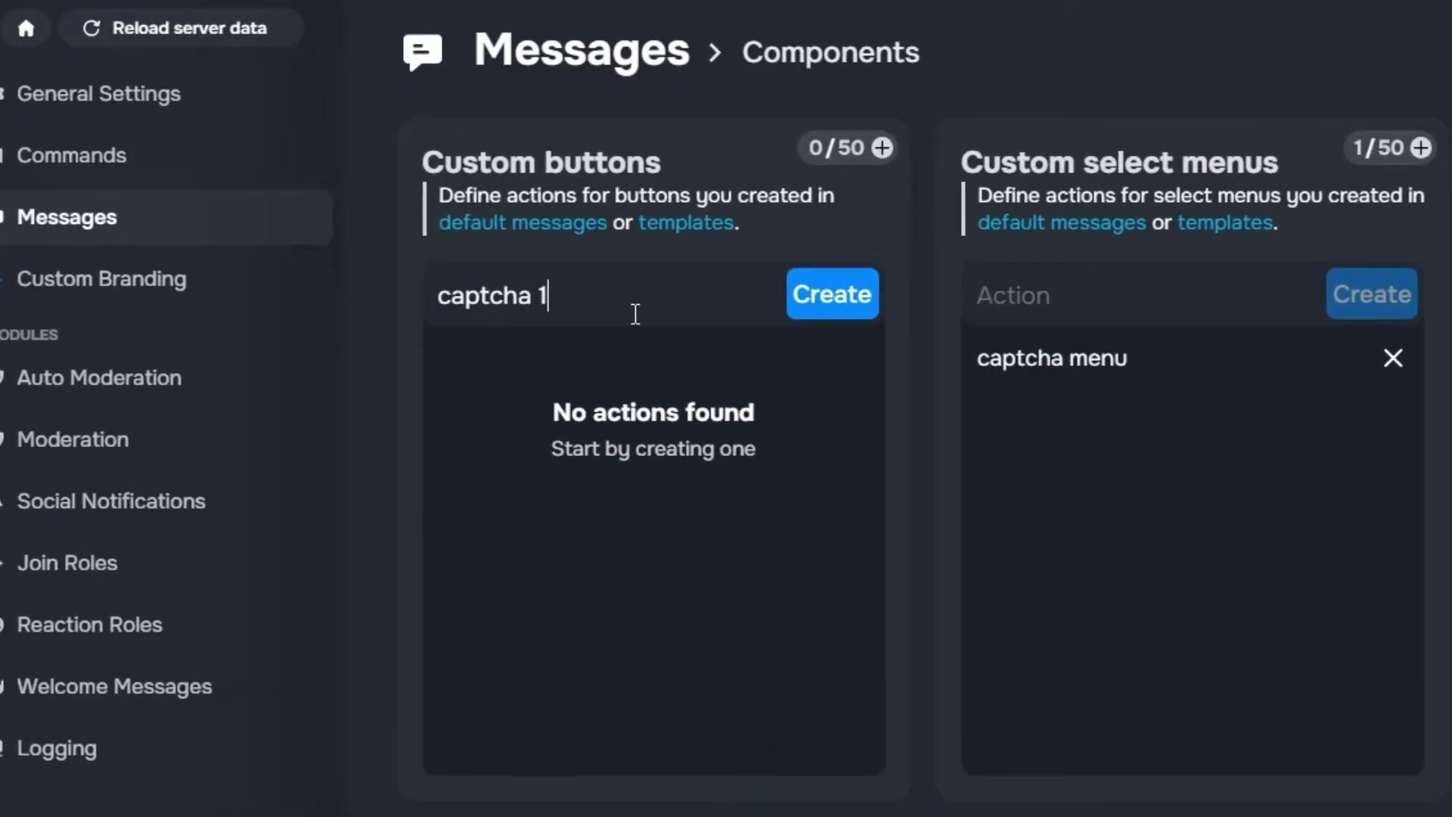
key("Return")
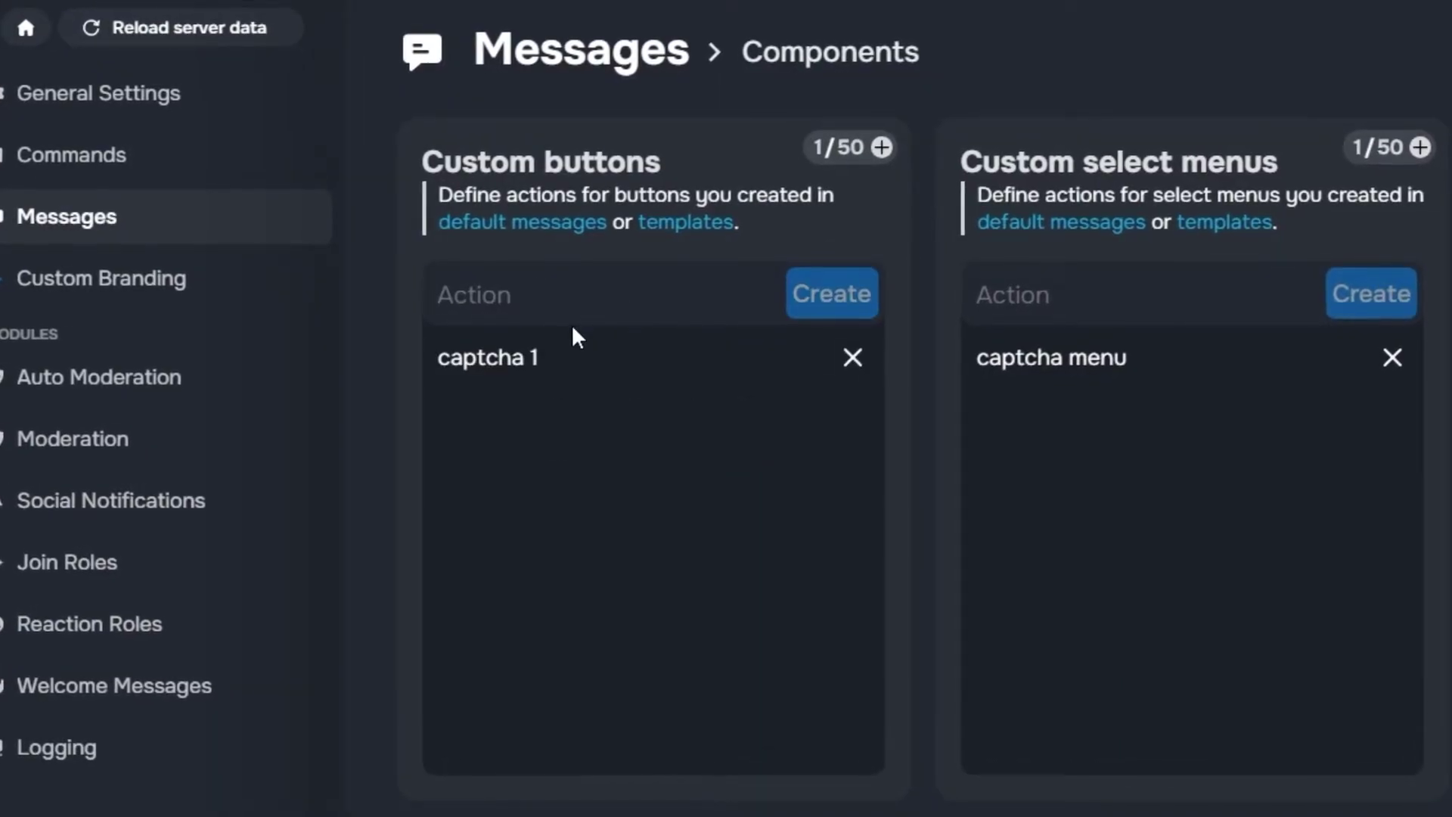
left_click(575, 351)
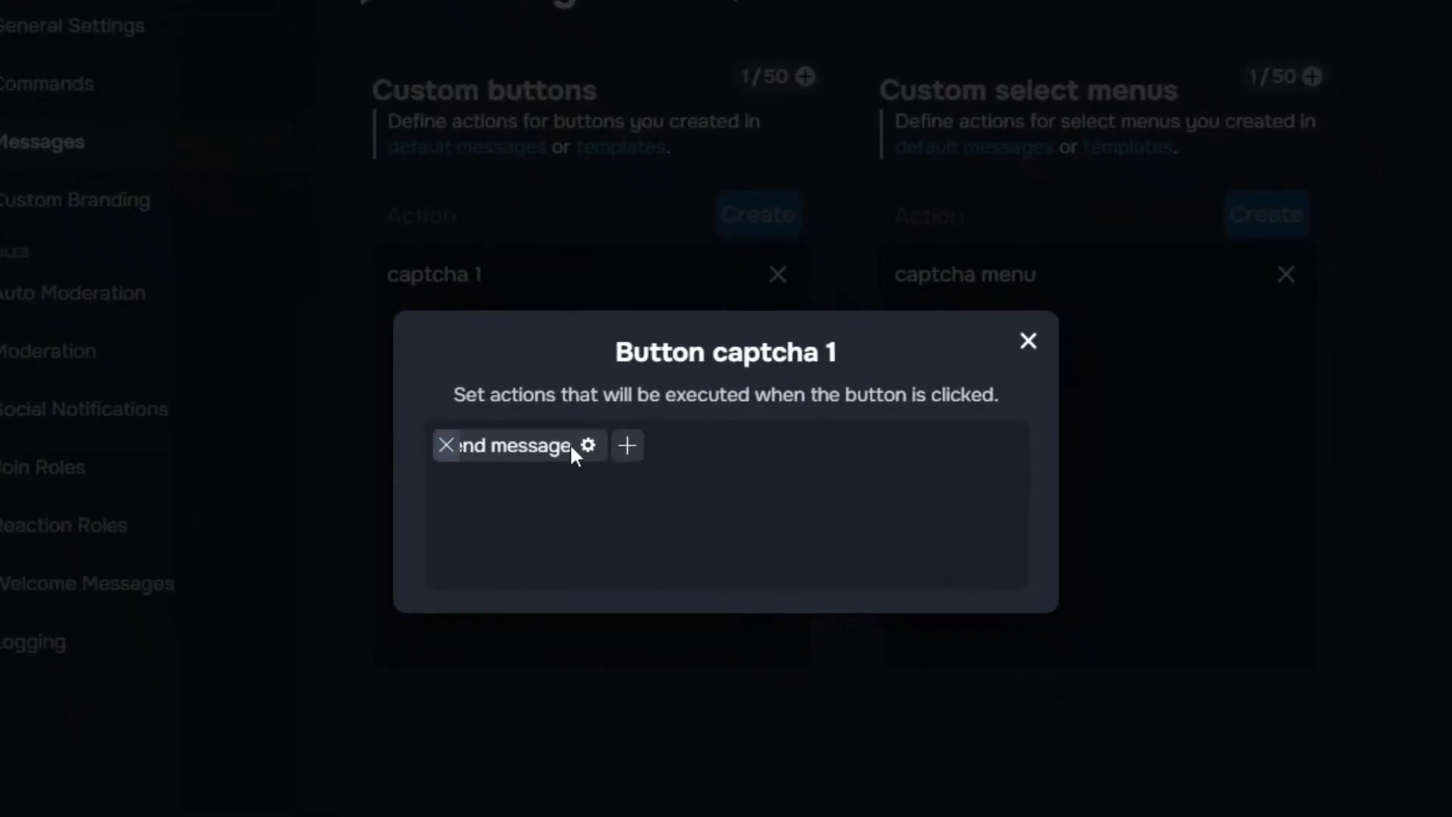
left_click(587, 445)
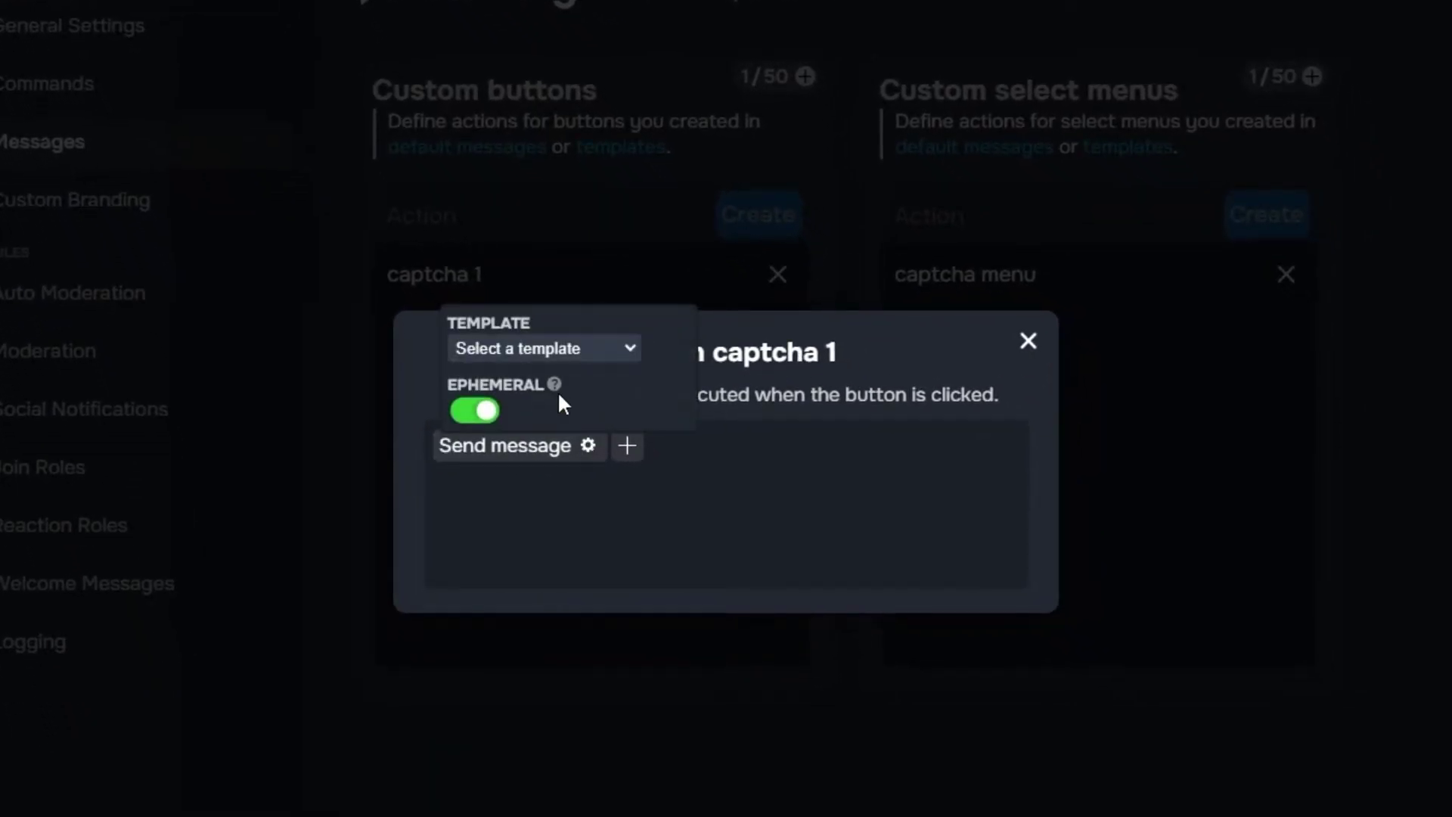
left_click(544, 348)
left_click(533, 439)
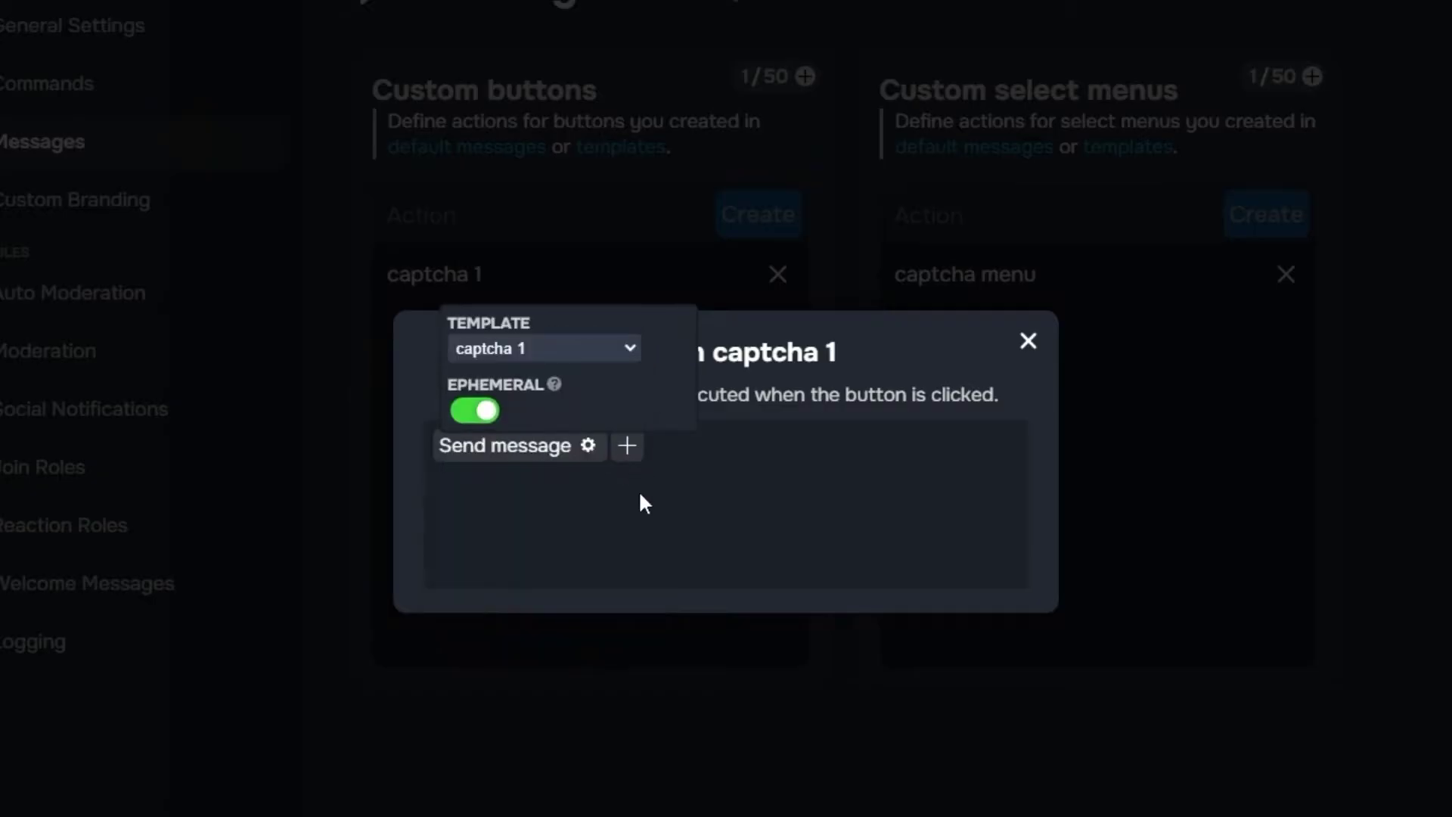
- Create a custom button named "skip verify 1", give it an Edit message action and choose the action's captcha template
left_click(673, 220)
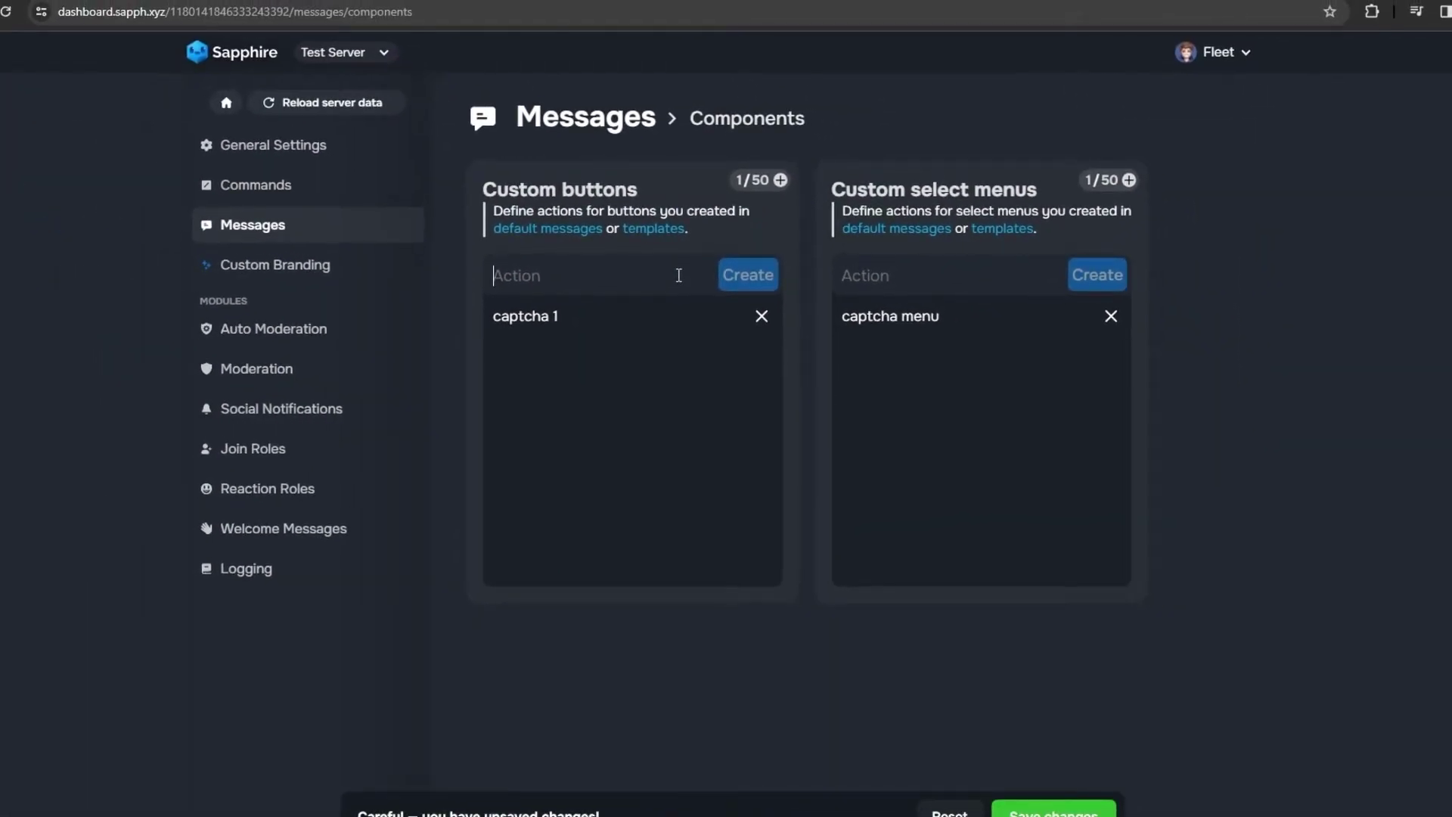
type("skip ve")
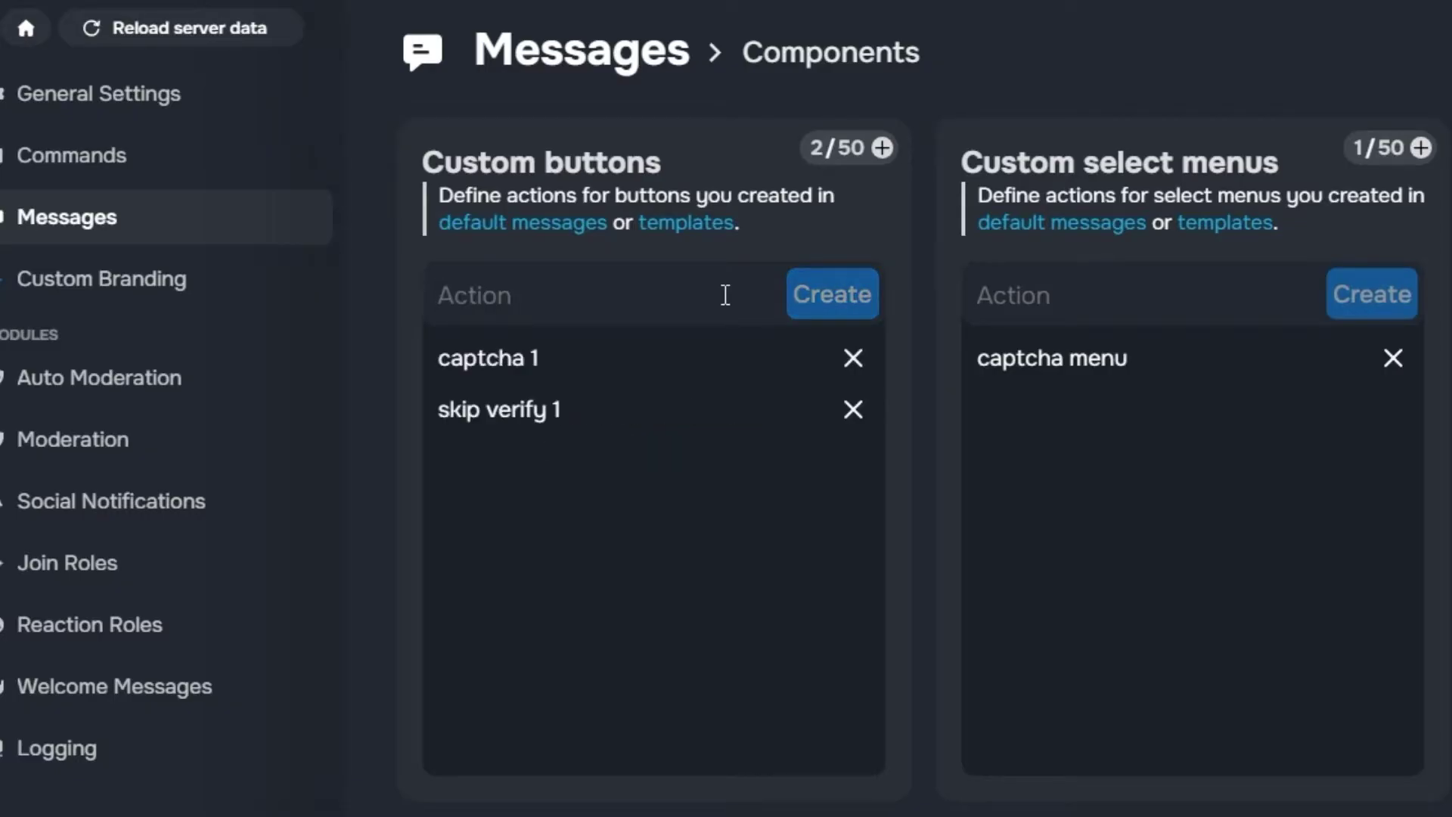
left_click(586, 412)
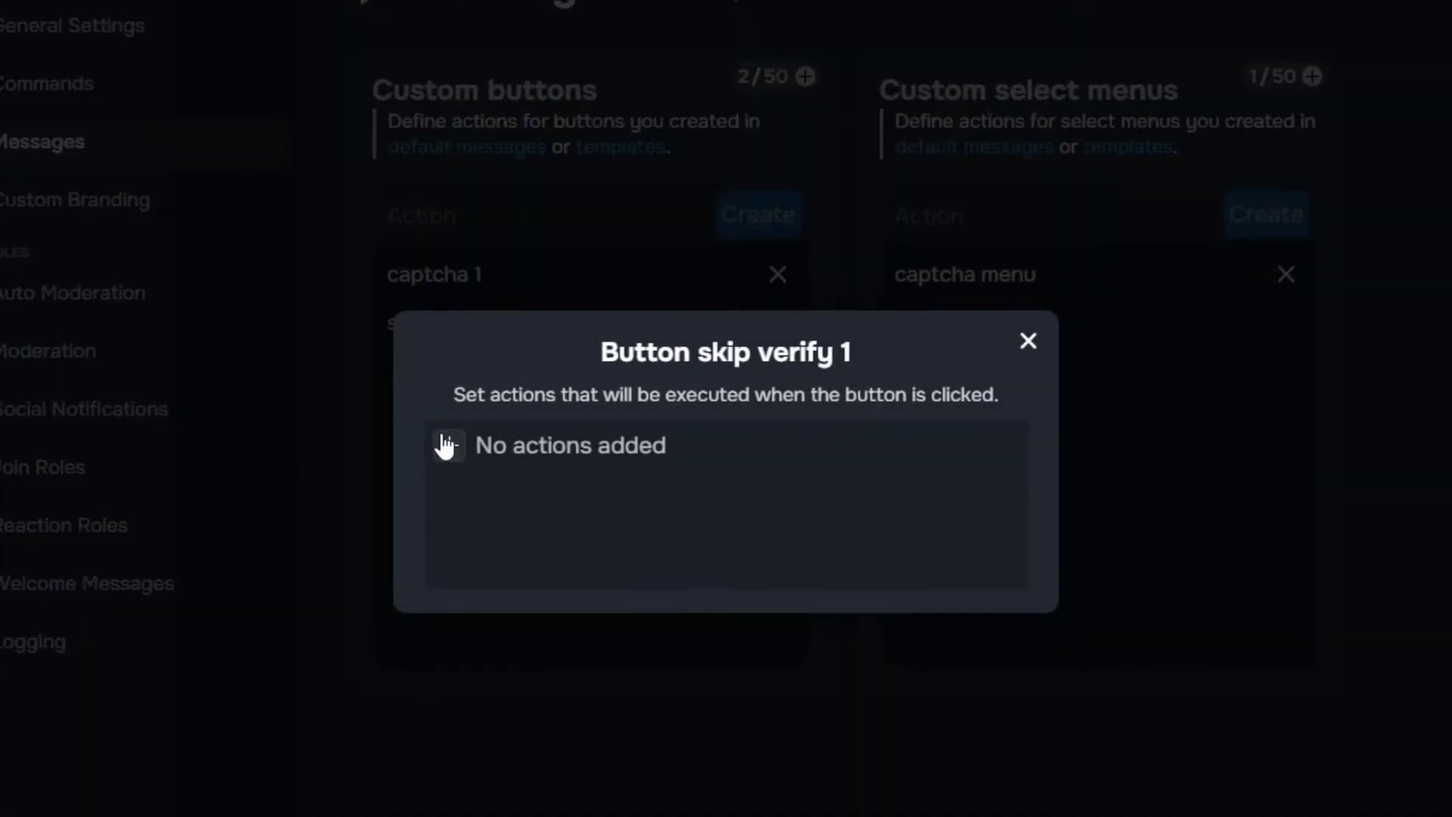
left_click(447, 446)
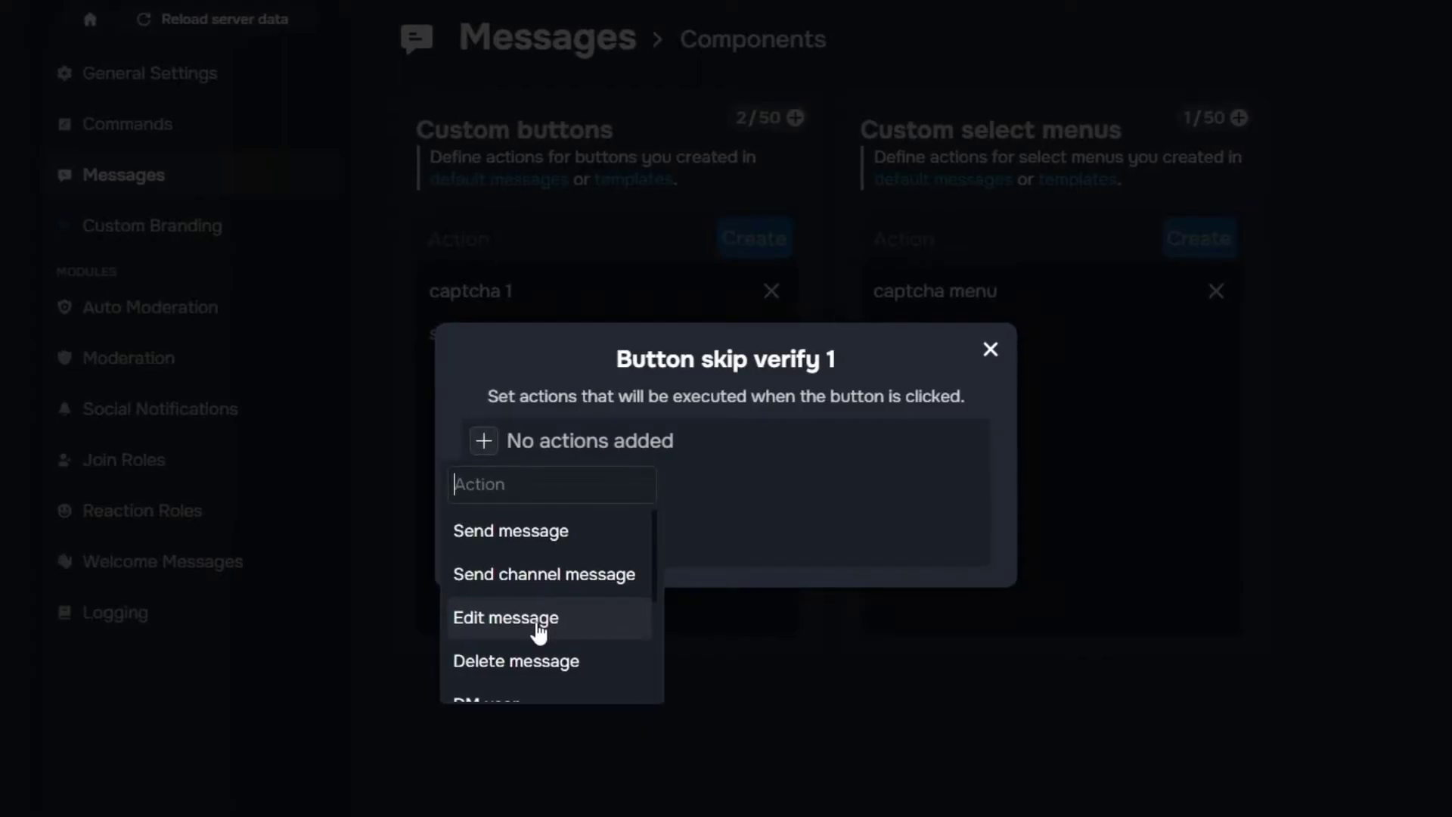
left_click(539, 628)
left_click(576, 412)
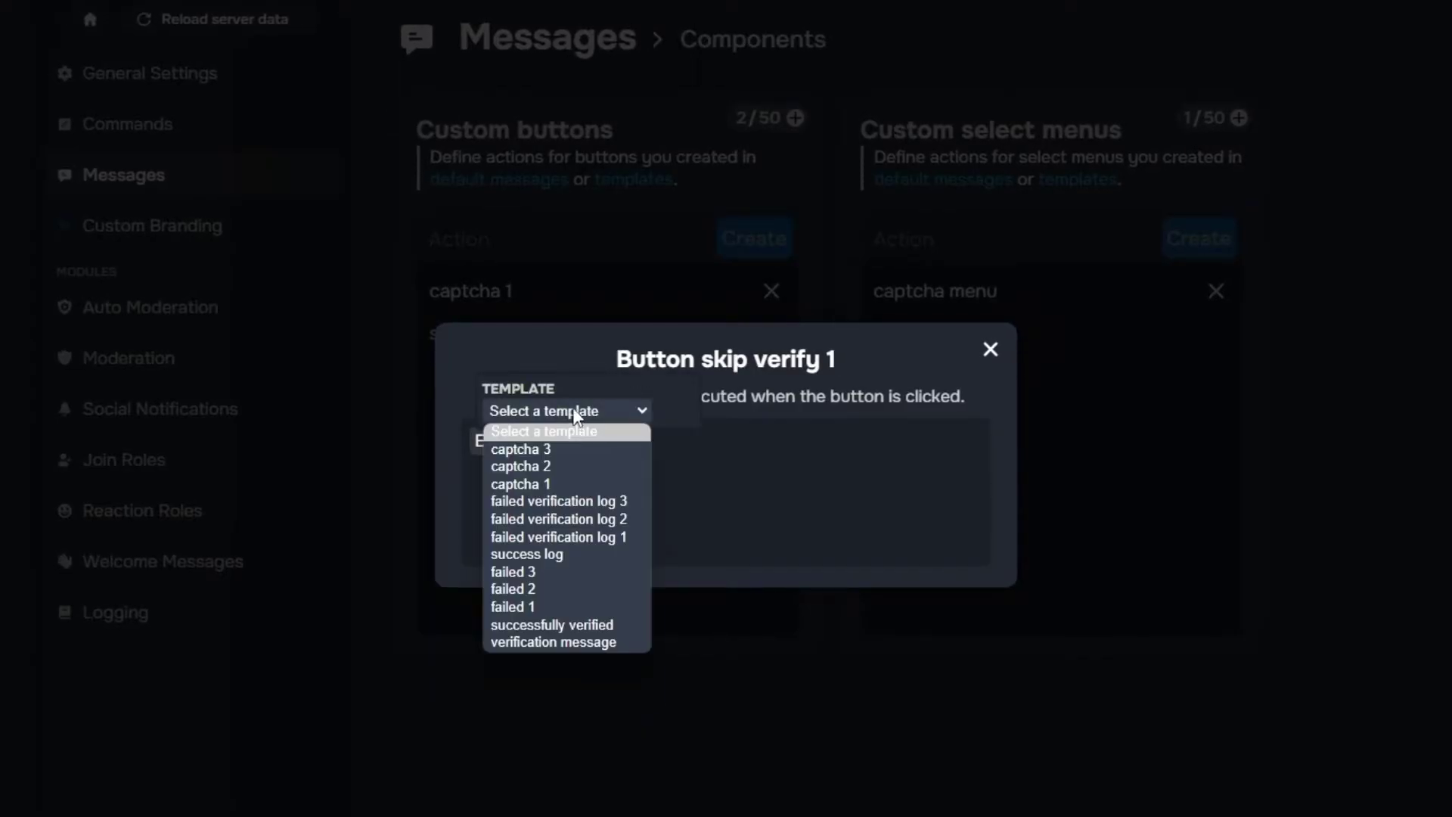
left_click(565, 484)
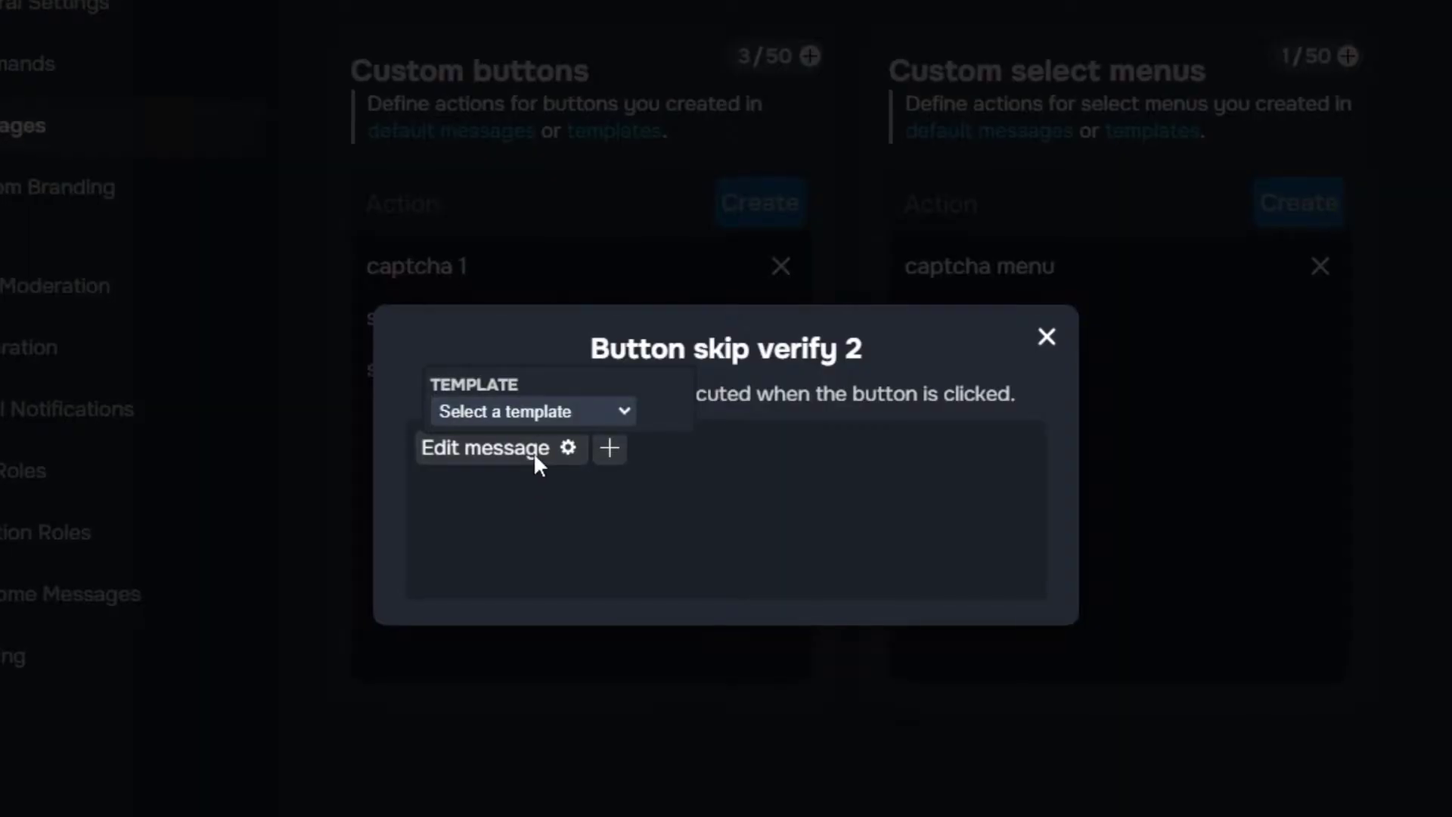
- Choose the captcha template for the Edit message action of the "skip verify 2" button
left_click(536, 411)
left_click(535, 477)
key("Escape")
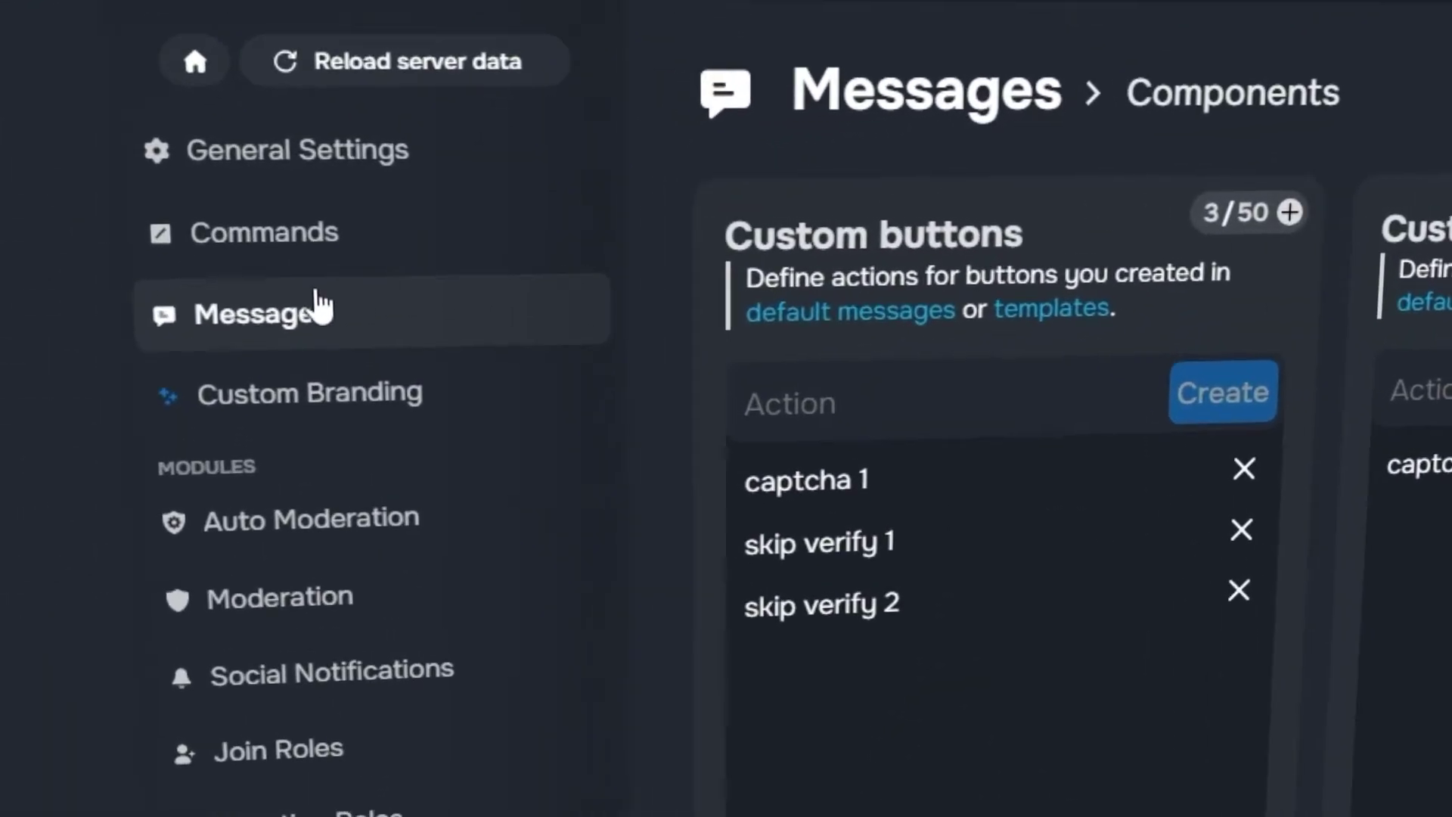
- Open the "verification message" template from the message templates for editing
left_click(315, 310)
left_click(967, 268)
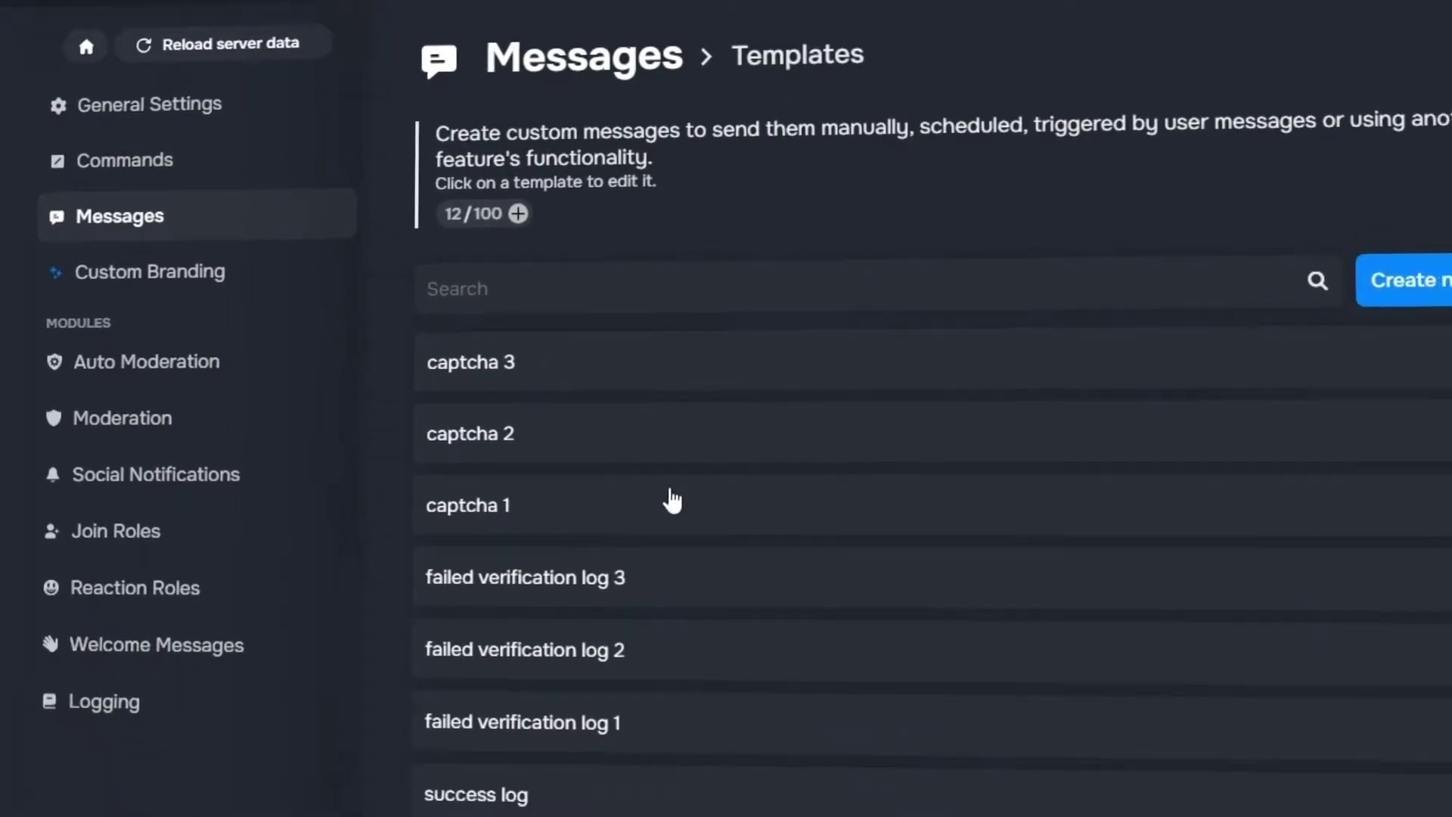
scroll(443, 285, "down", 3)
left_click(405, 637)
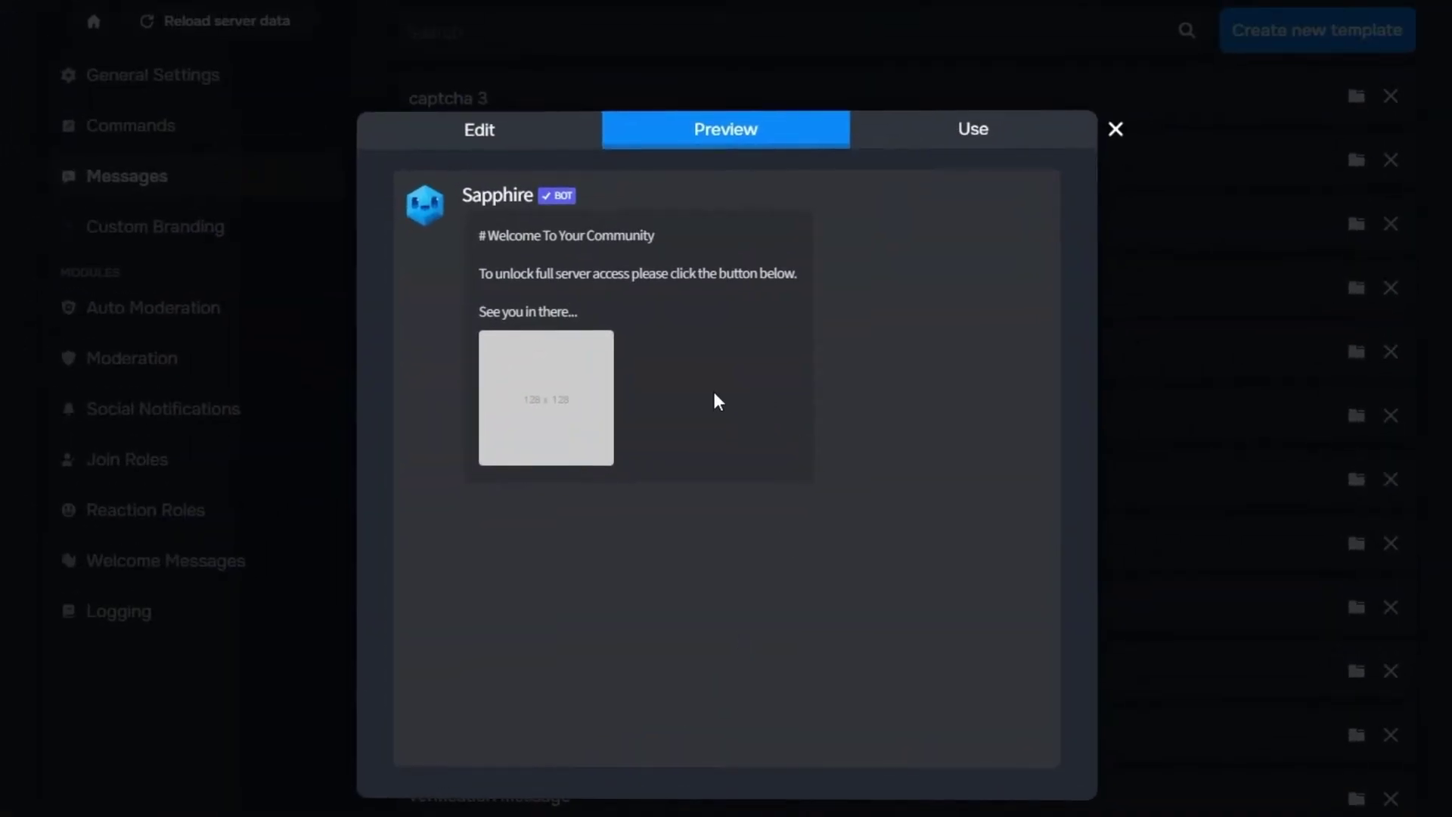
left_click(545, 132)
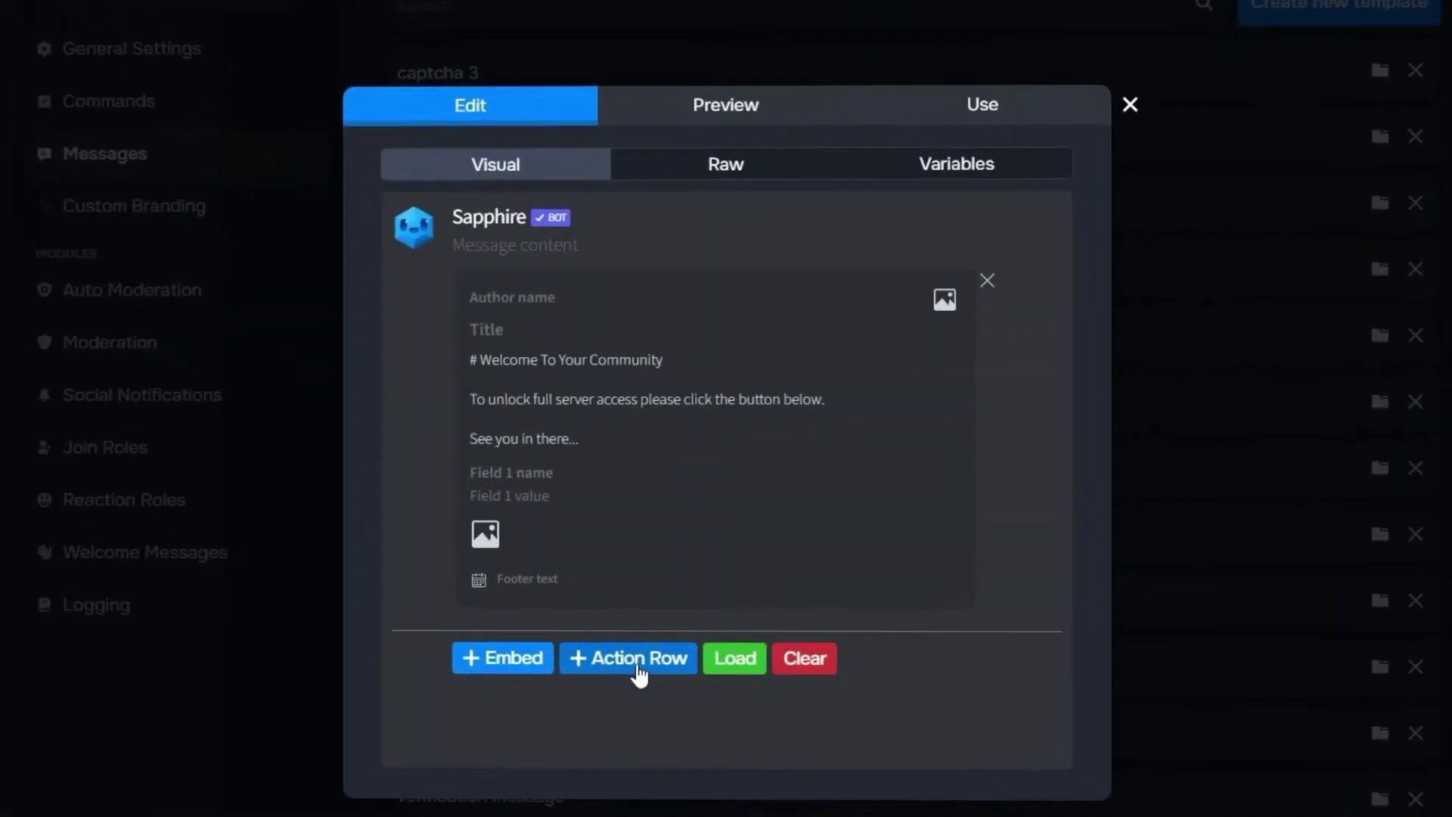
- Add an action row to the verification message with a "Click to Verify" button that runs the "captcha 1" action
left_click(642, 663)
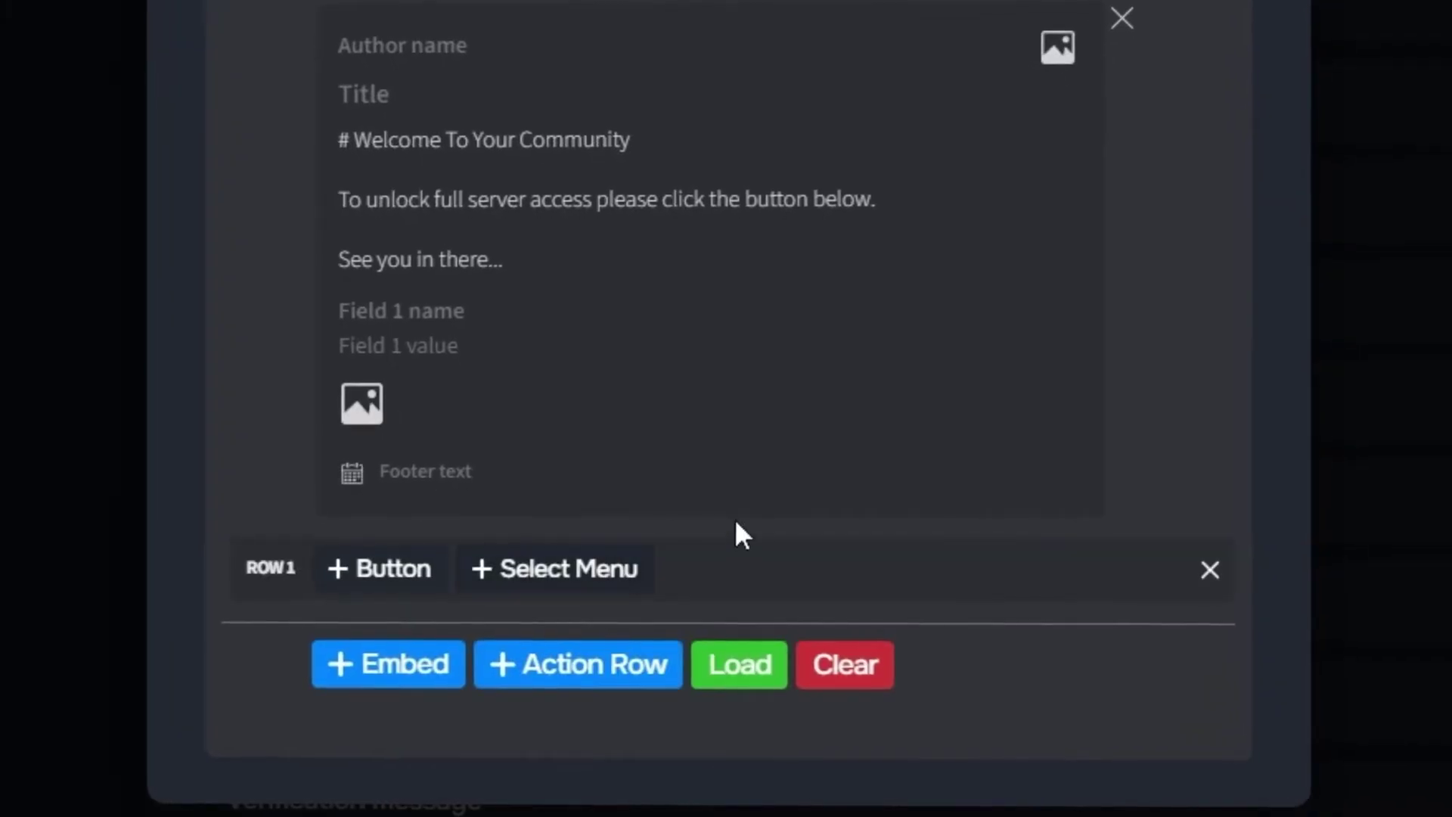
left_click(401, 570)
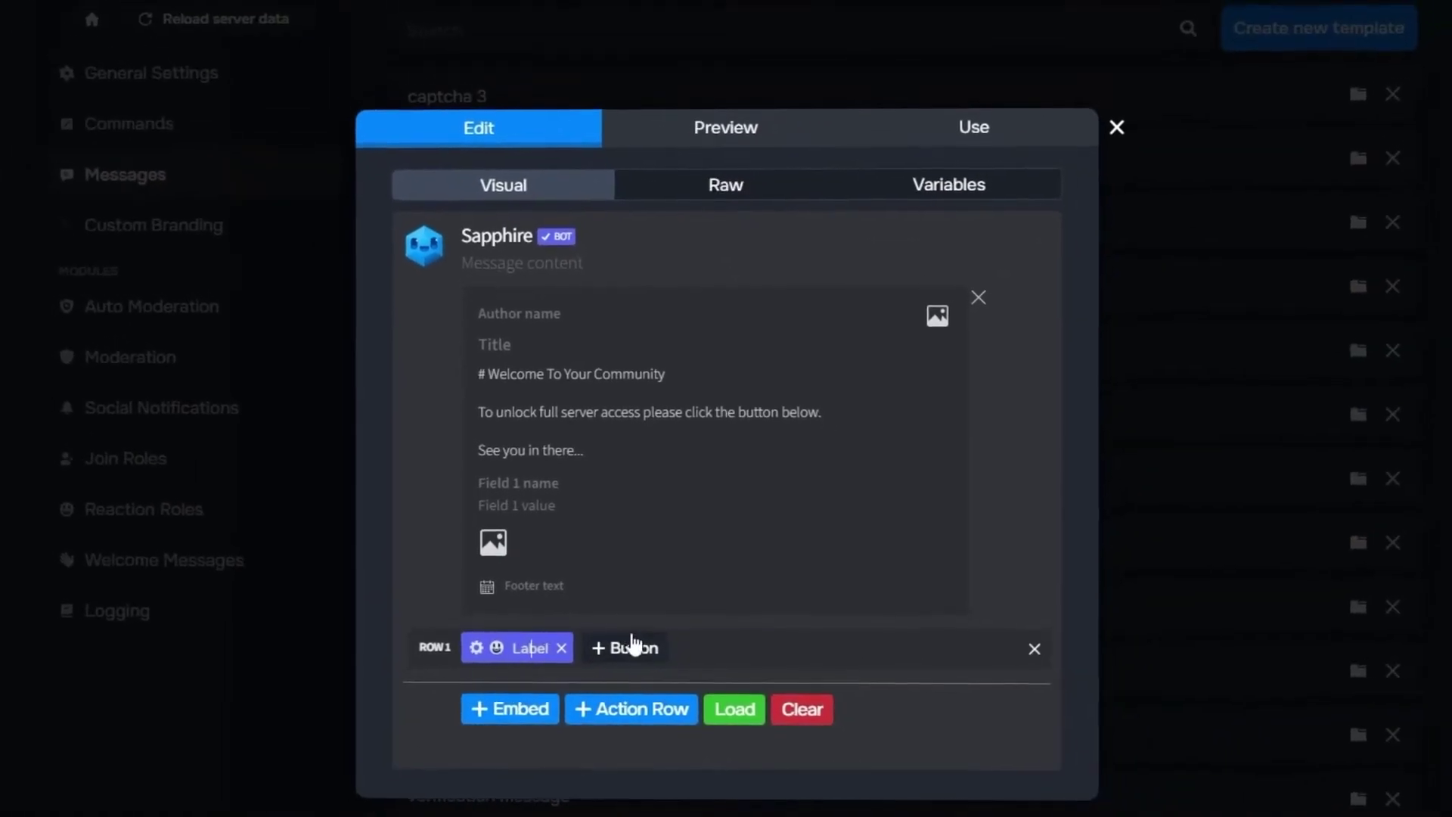
type("Click to Verify")
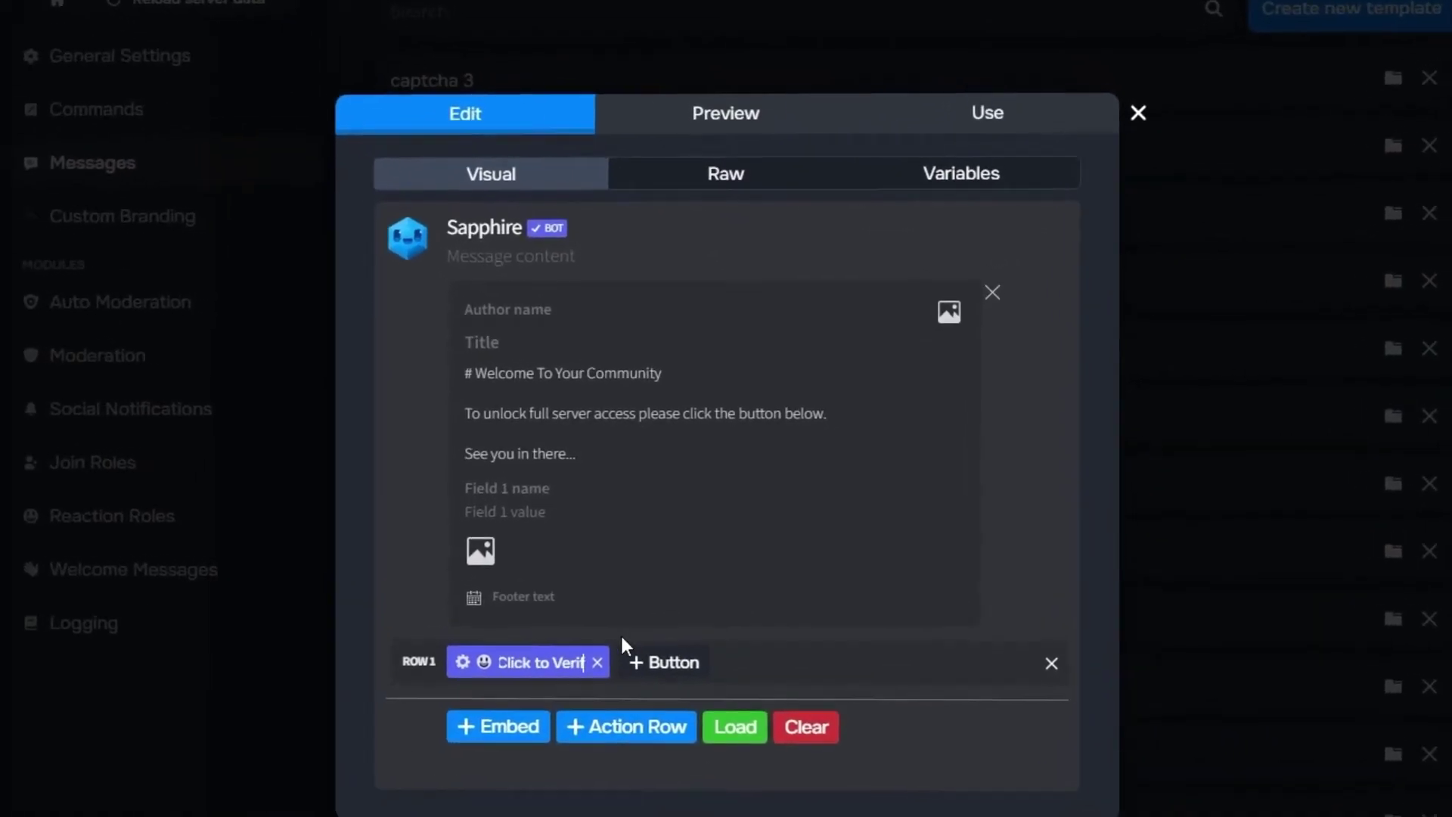
left_click(496, 647)
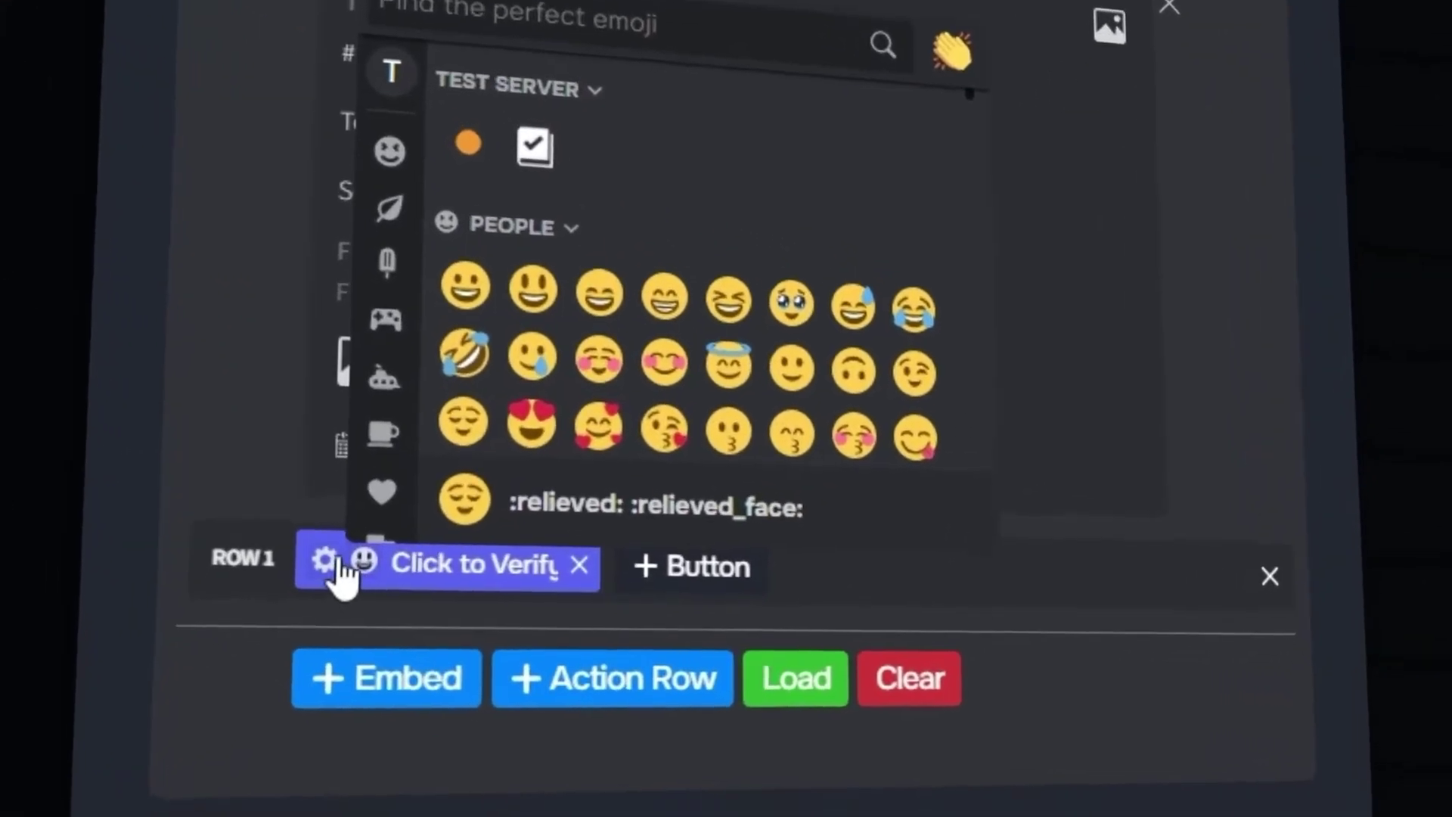
left_click(428, 697)
left_click(440, 650)
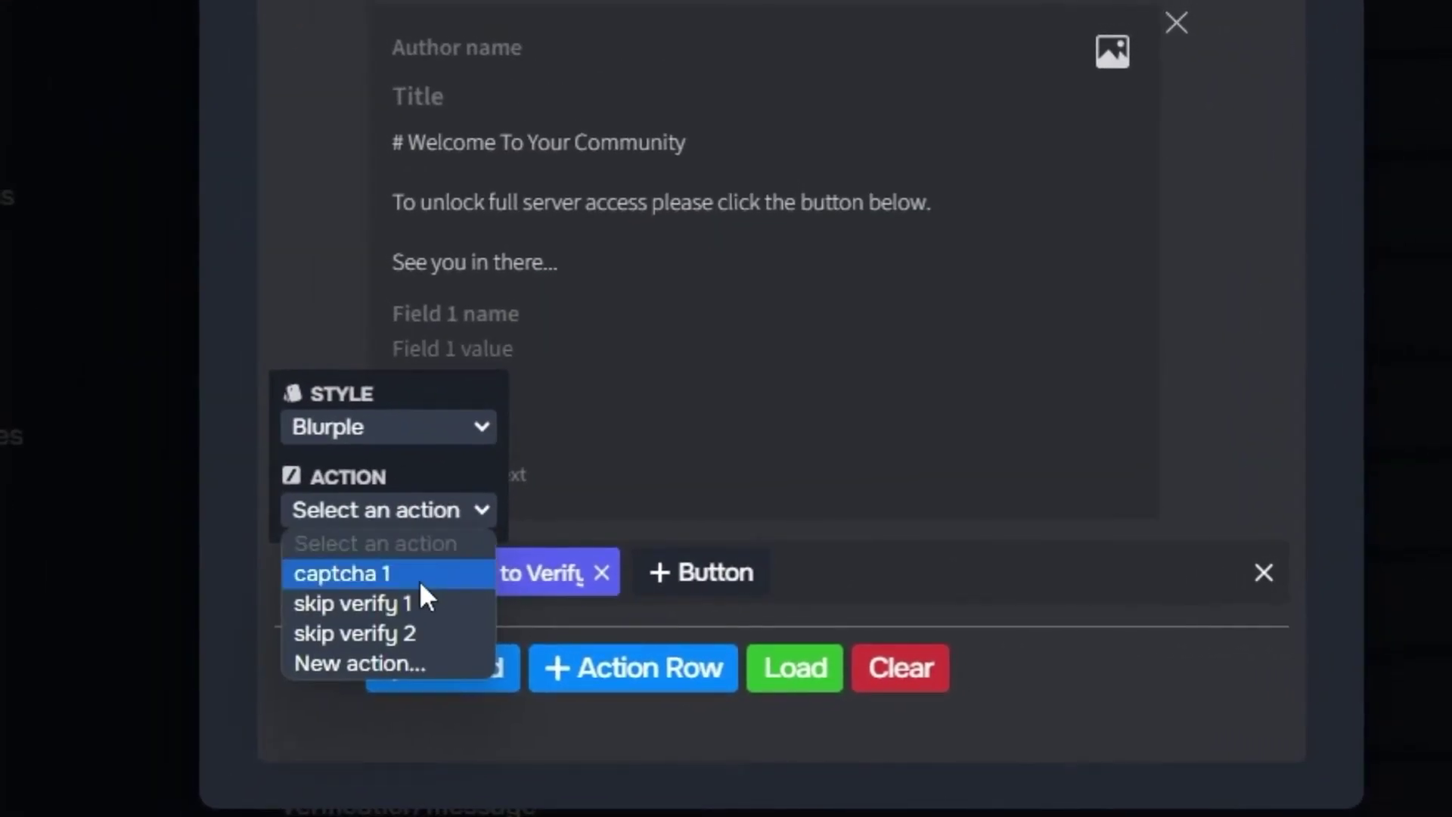
left_click(399, 576)
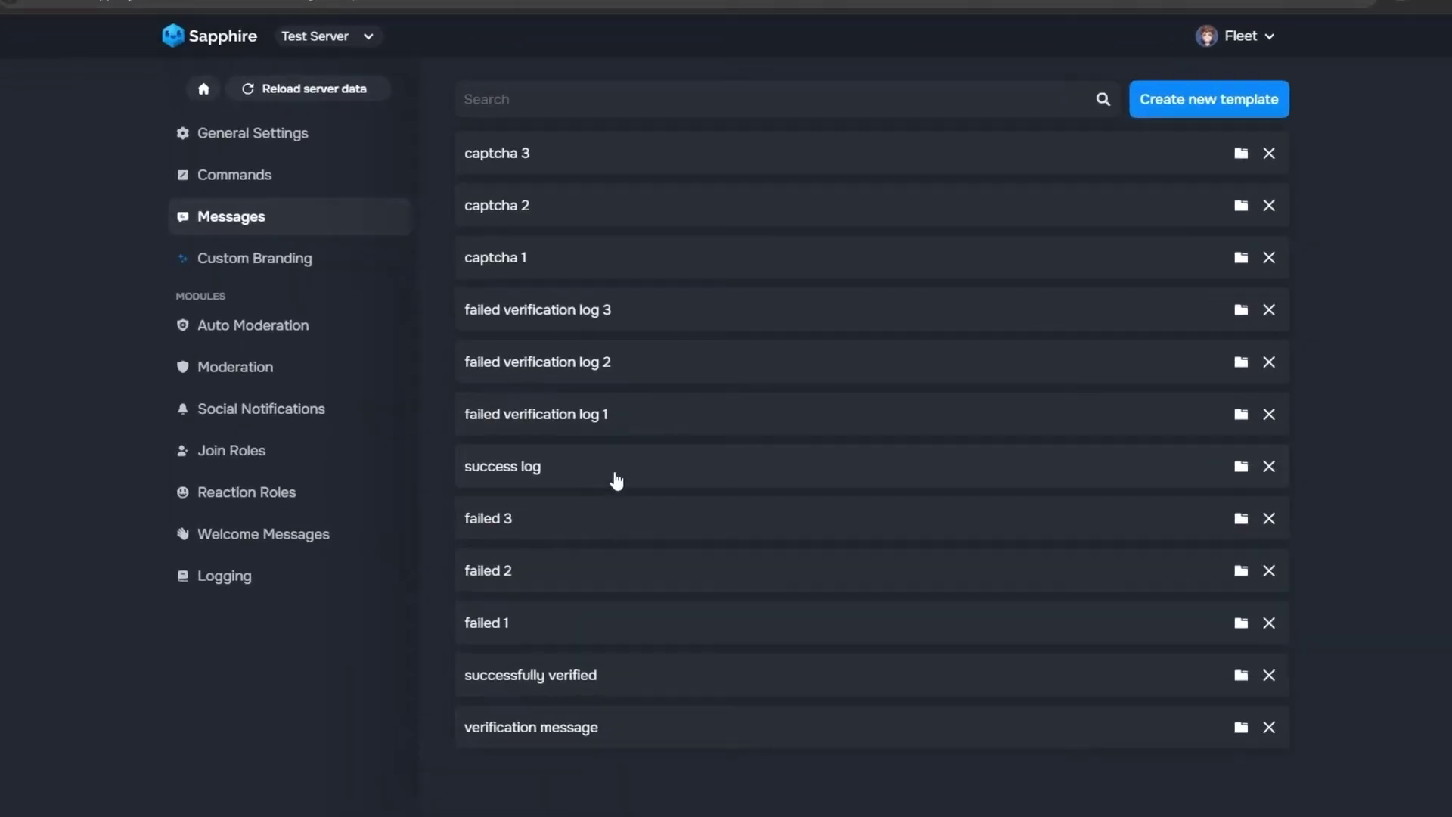
- Open the "captcha 1" template for editing and add two action rows, with a select menu in row 1 and a button in row 2
left_click(568, 277)
left_click(585, 211)
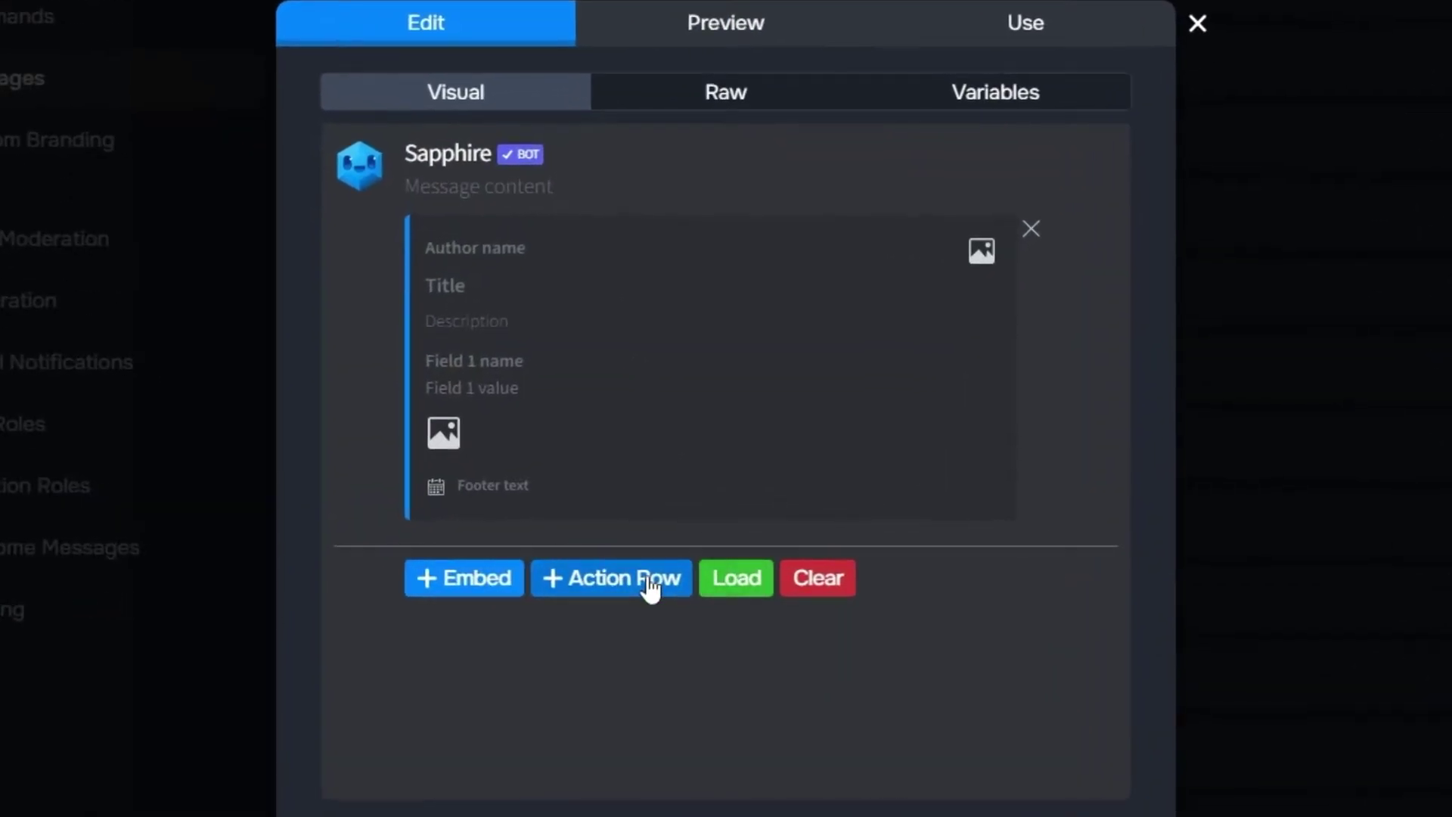
left_click(637, 573)
left_click(627, 643)
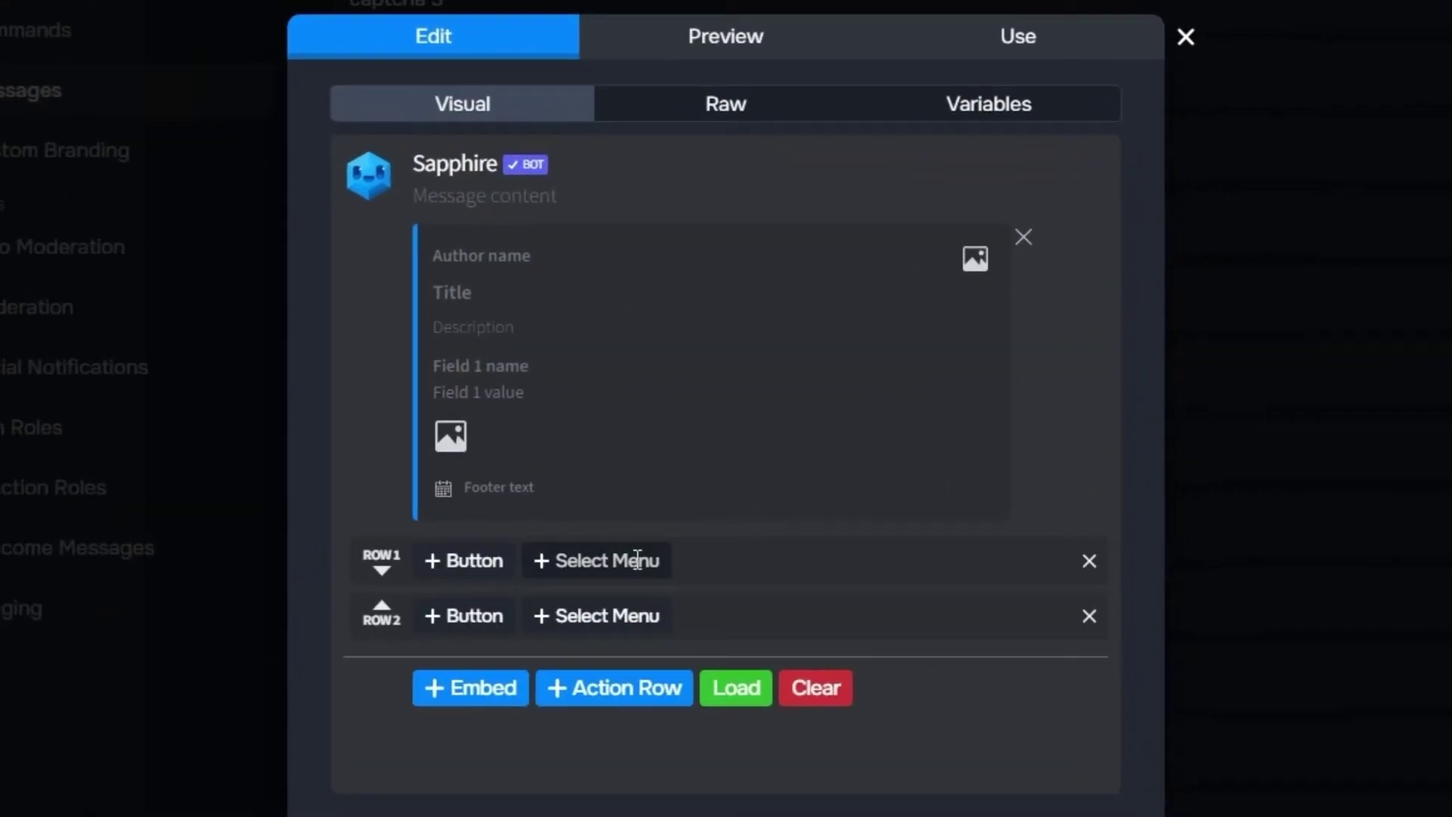
left_click(638, 560)
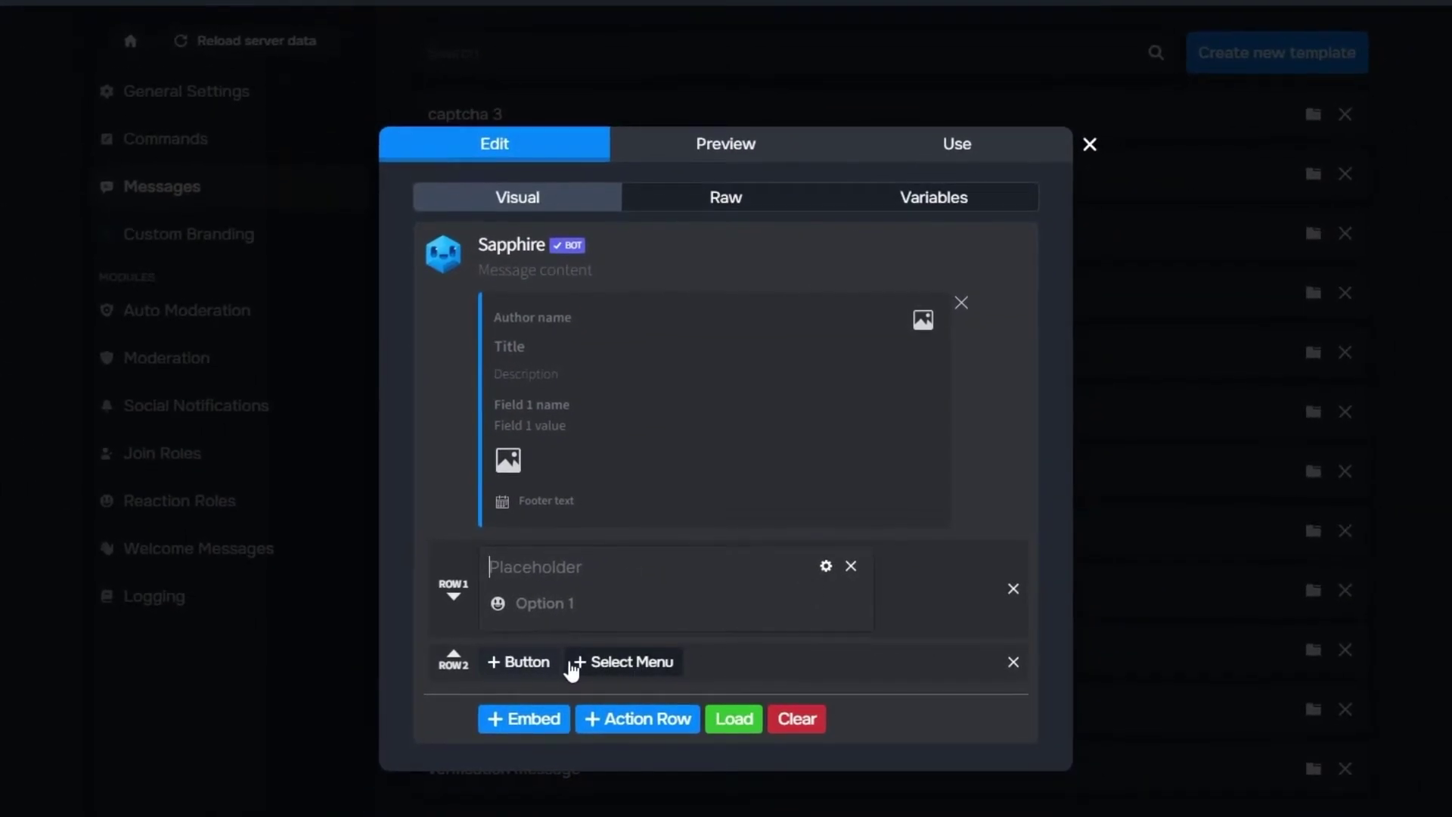
left_click(520, 662)
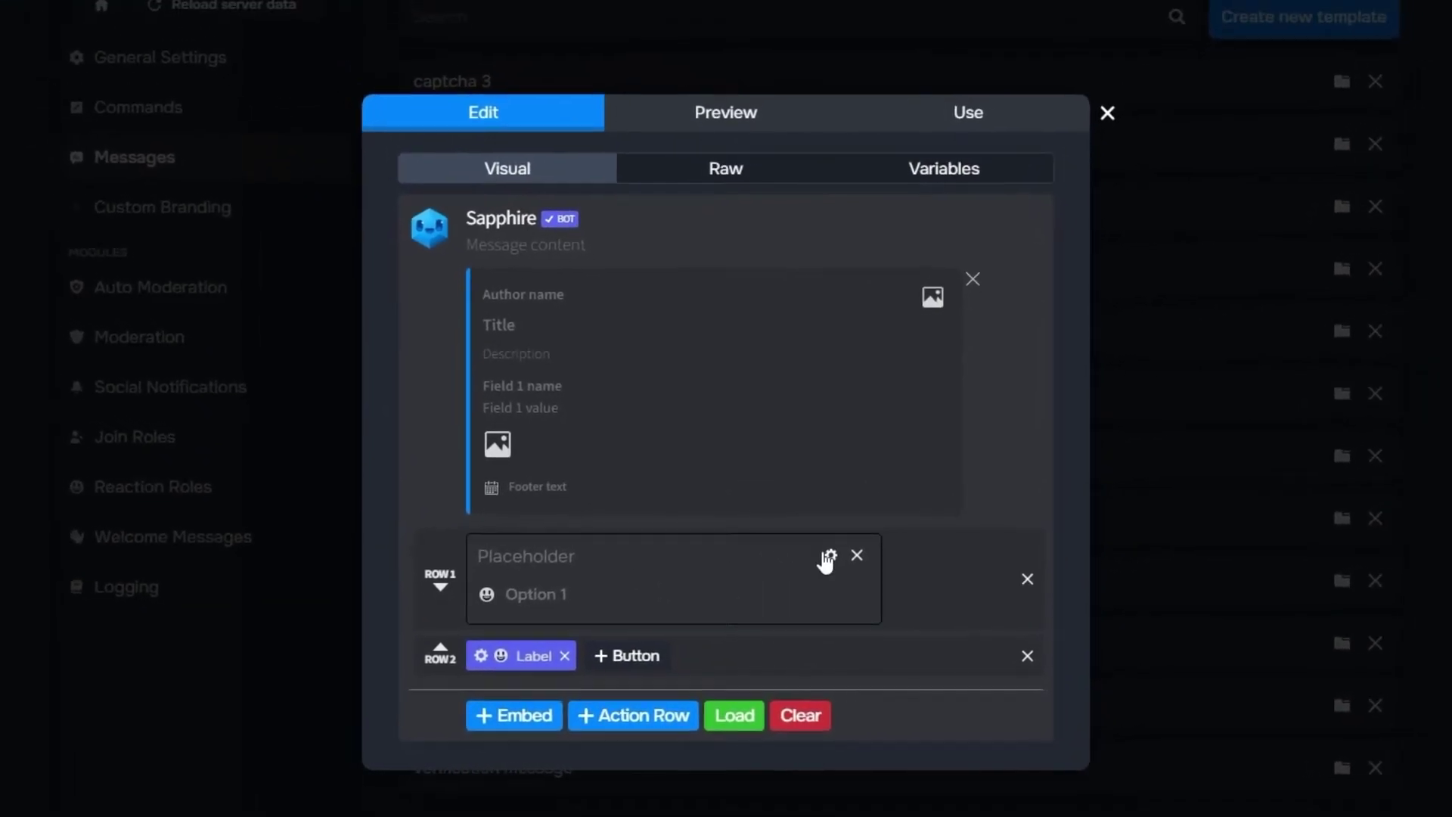
- Enter the options 1, 2, 3 and 4 in the select menu and set its action to "captcha menu"
left_click(836, 543)
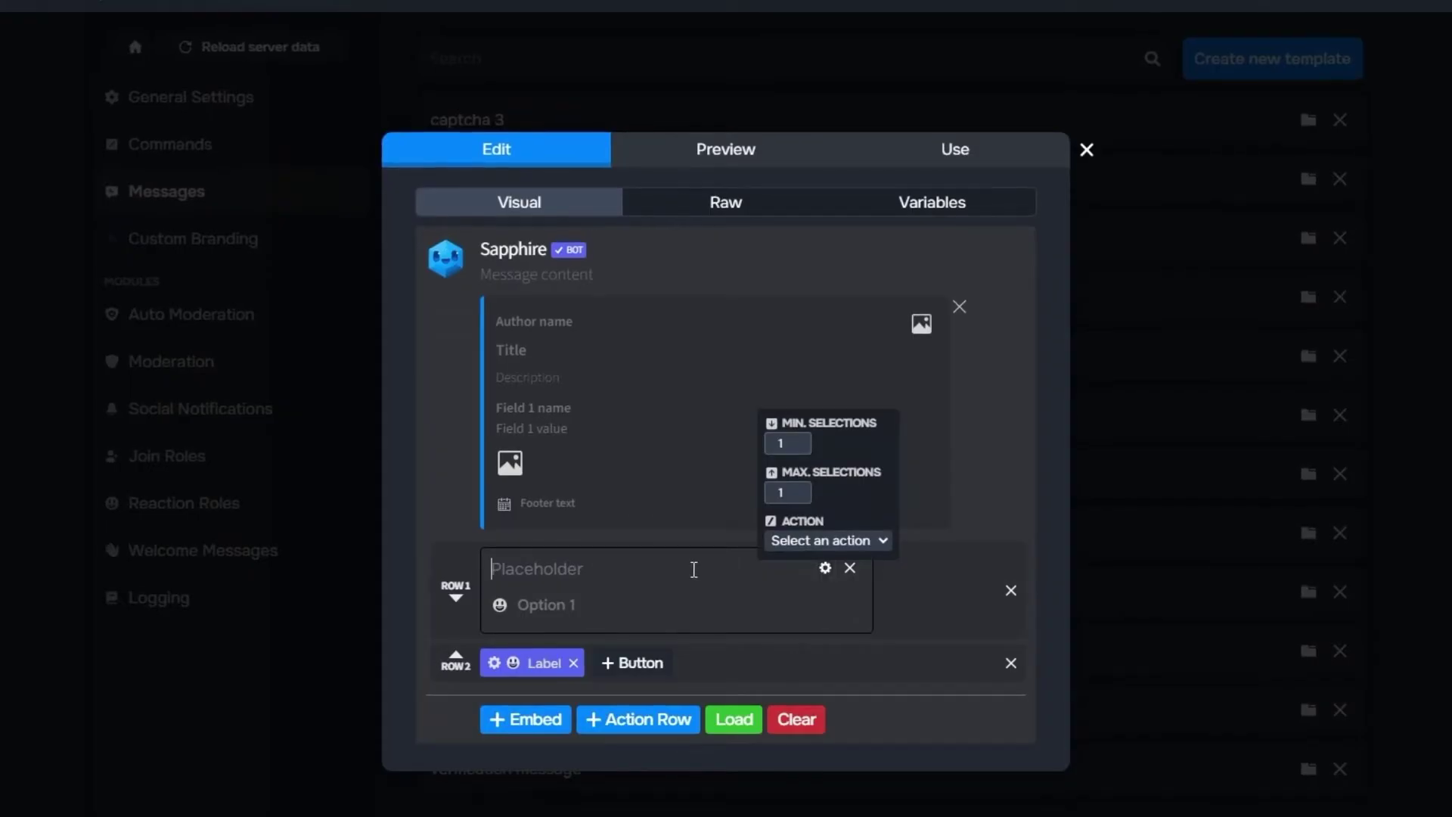
left_click(579, 607)
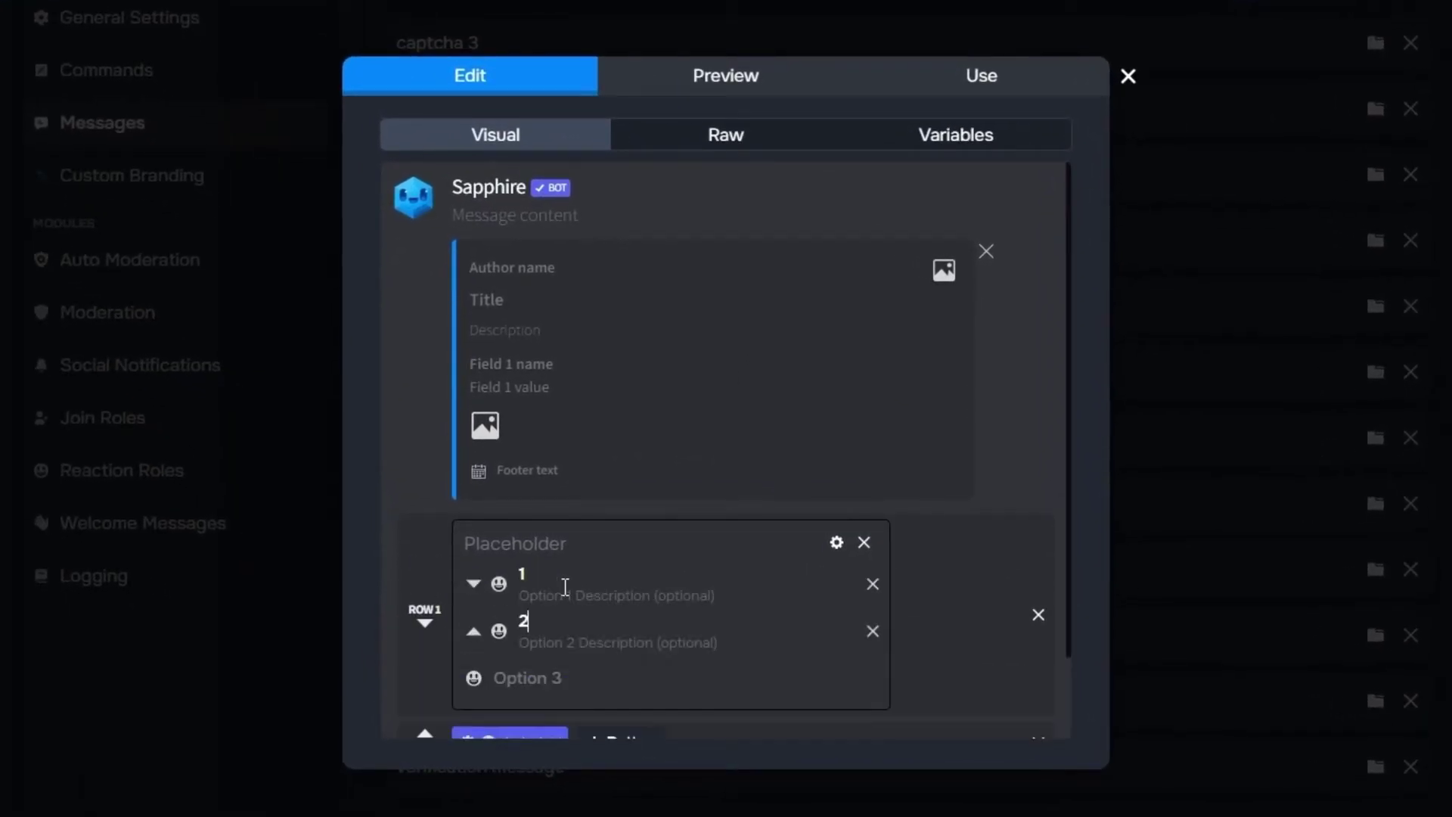
type("4")
left_click(835, 543)
left_click(839, 508)
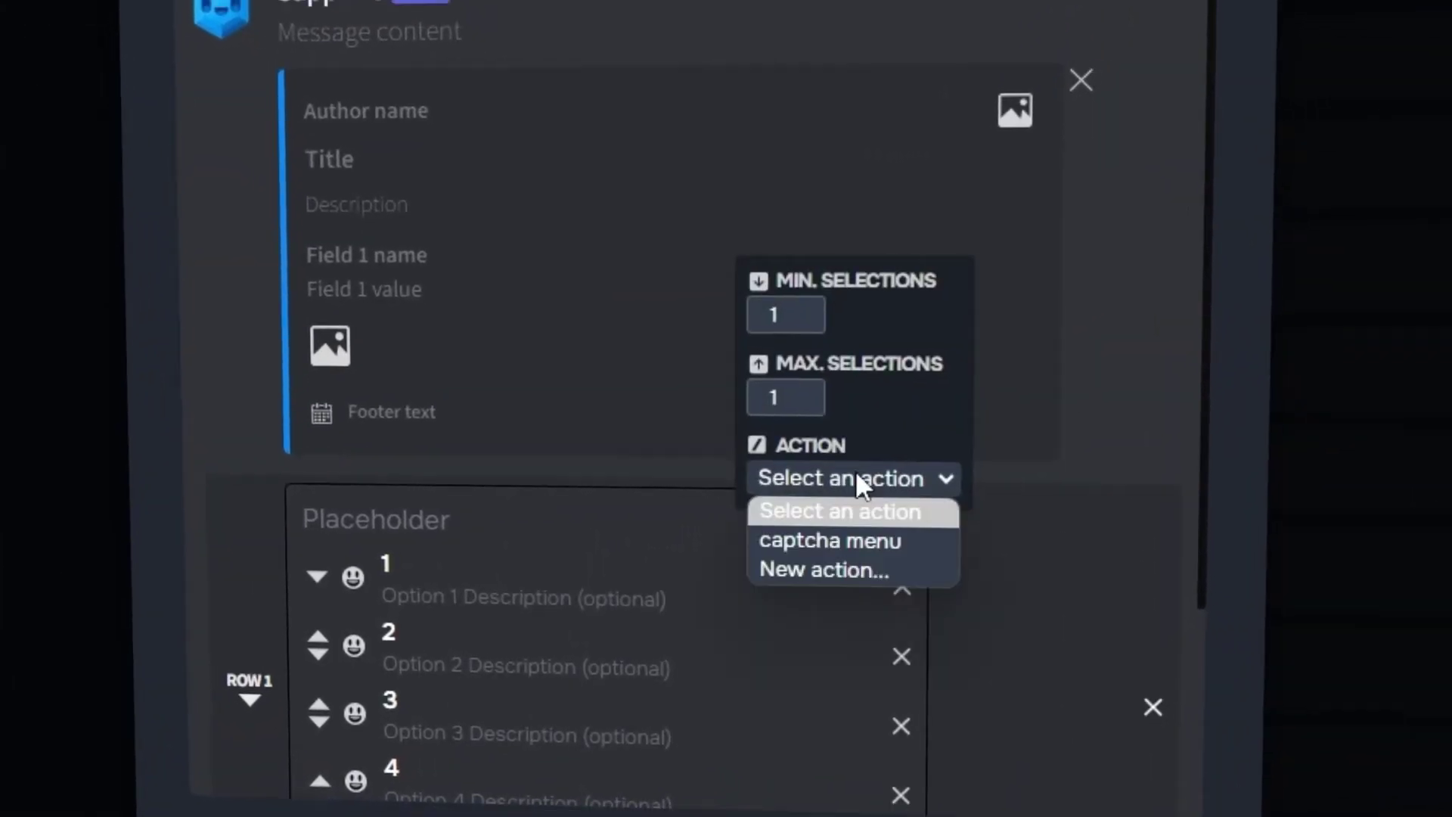
left_click(810, 519)
- Assign actions to the cat captcha's menu options after checking the image preview, using Successful for option 2 and Fail 2 for option 4
left_click(366, 557)
left_click(454, 502)
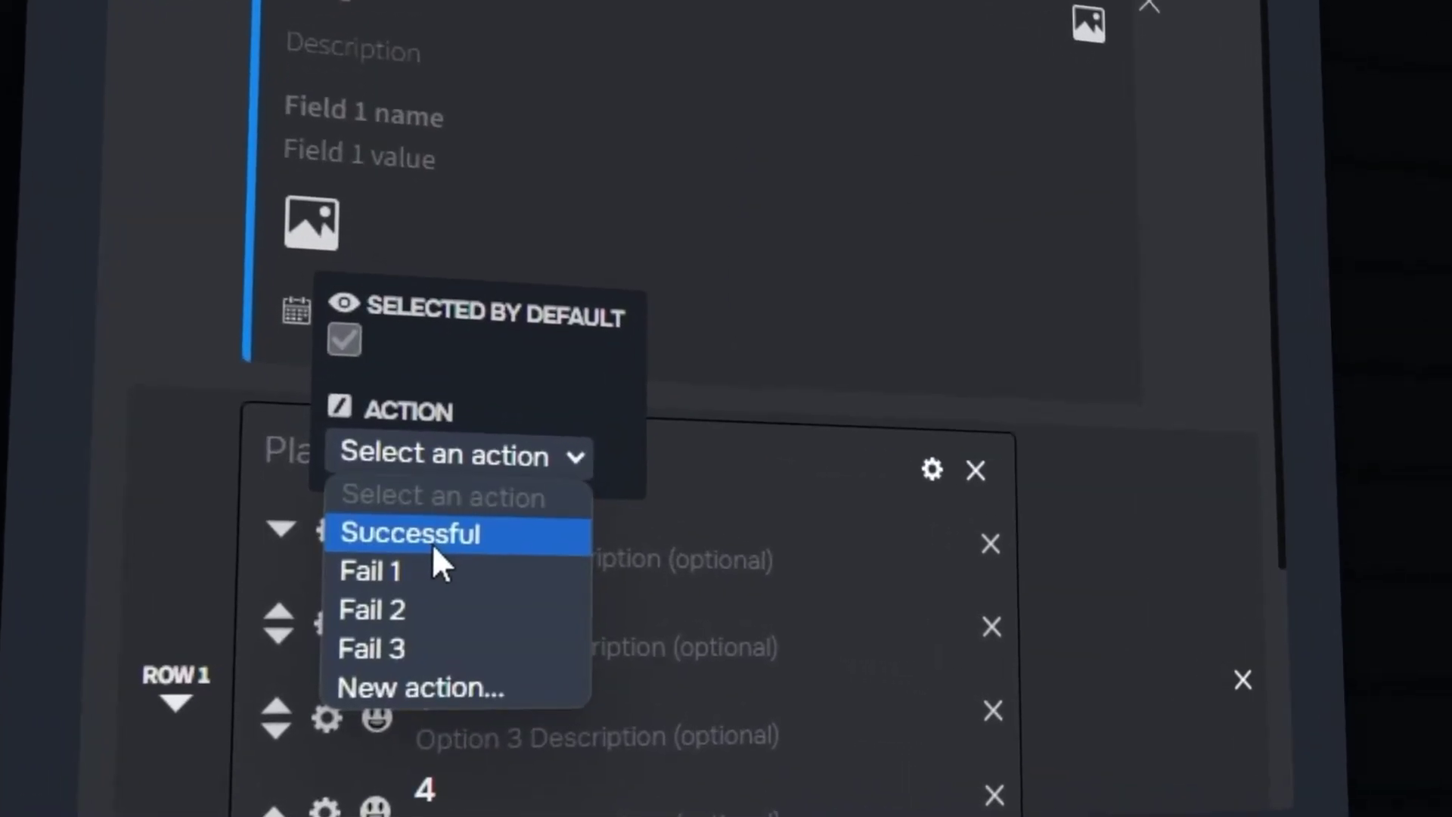
left_click(575, 532)
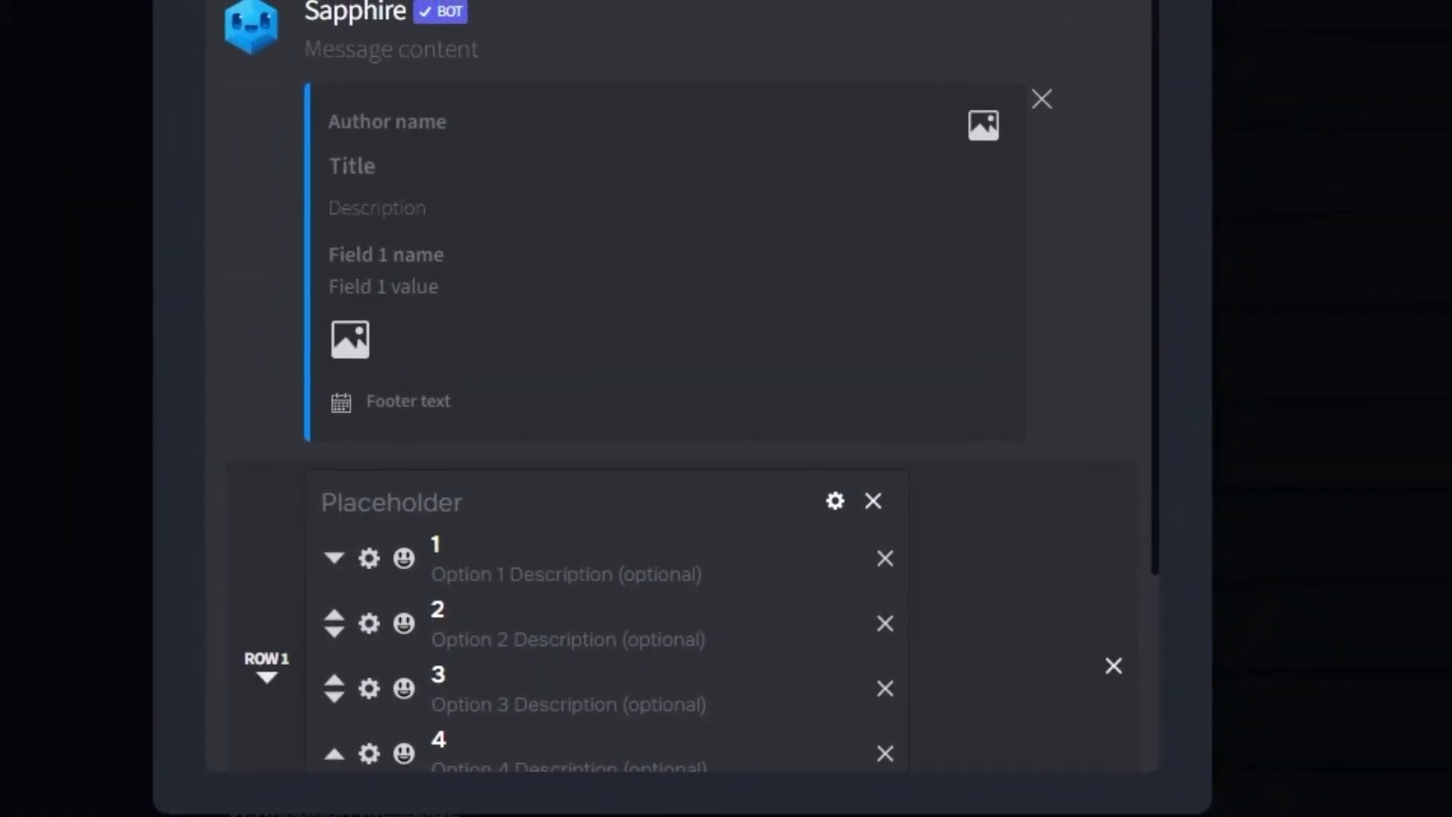
left_click(684, 0)
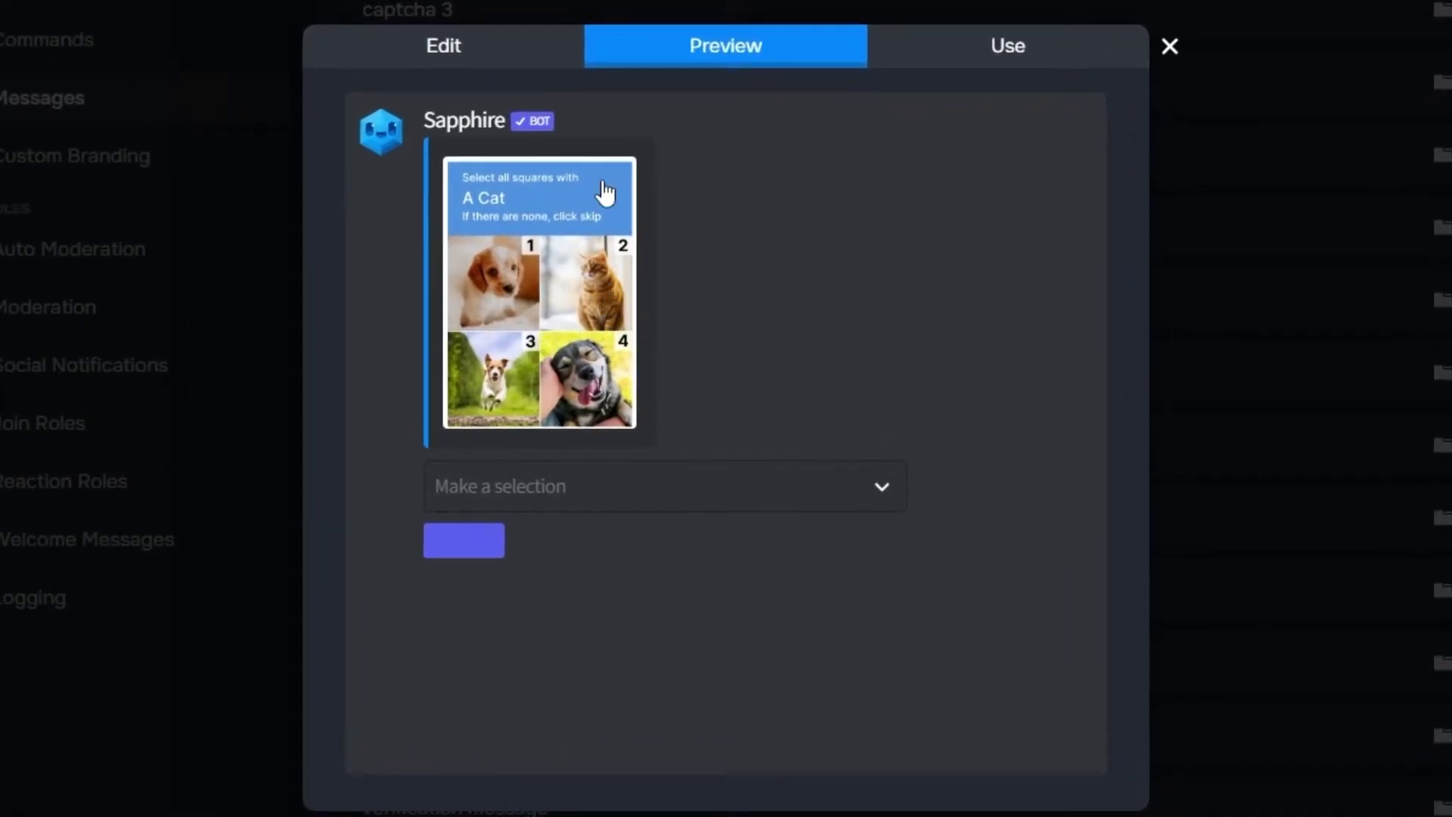
left_click(547, 407)
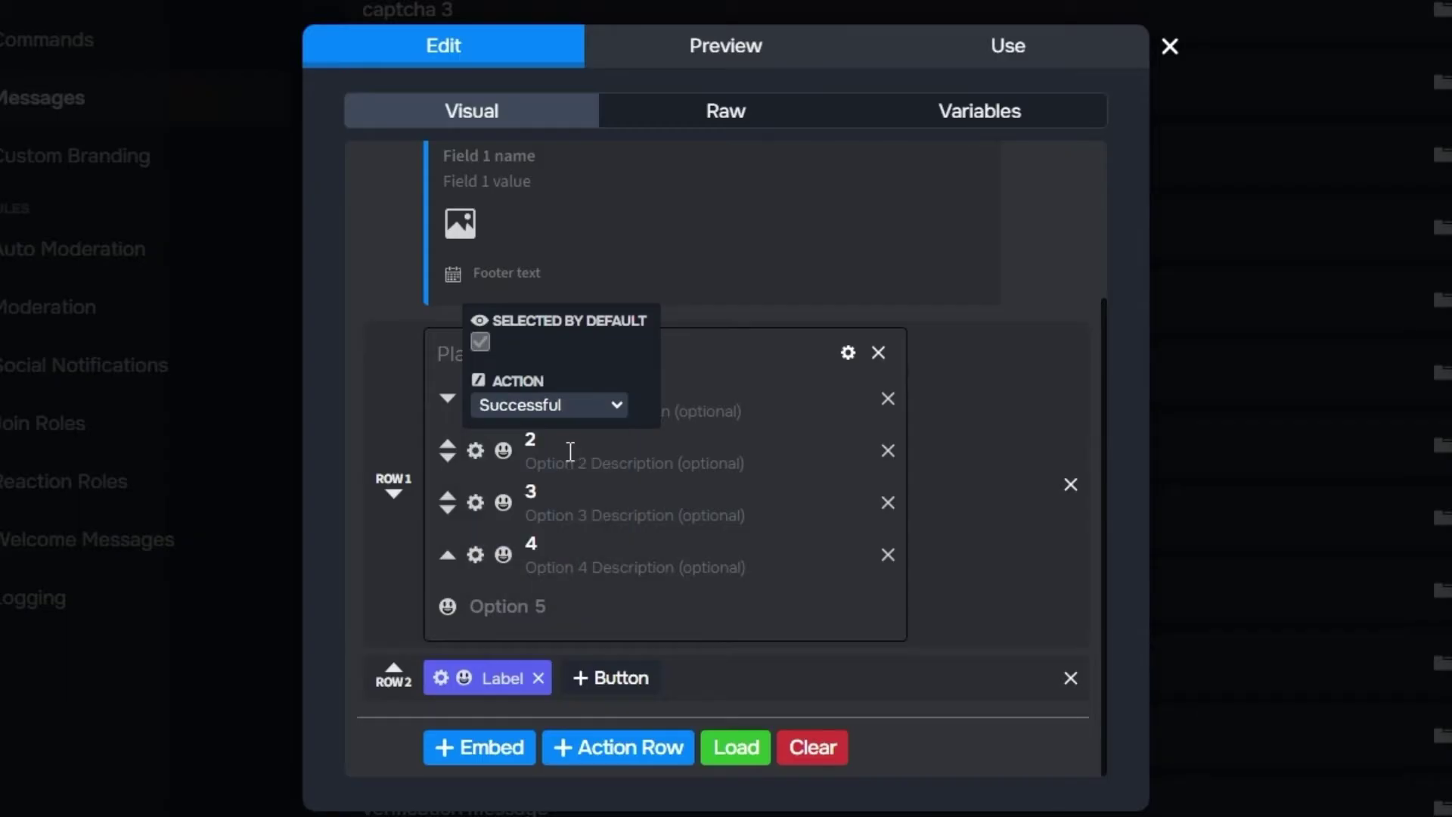
left_click(475, 502)
left_click(547, 456)
left_click(484, 558)
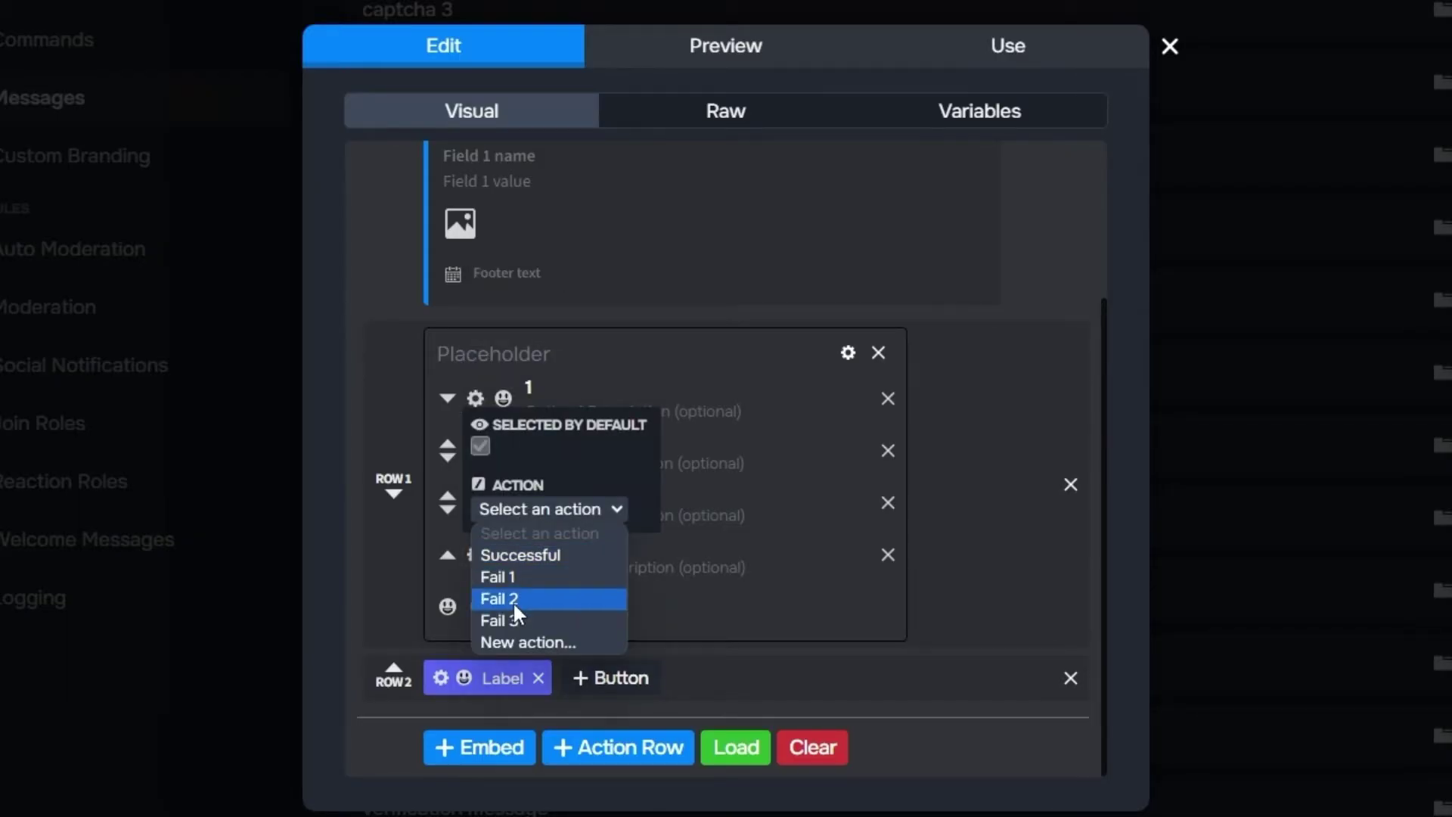
left_click(512, 599)
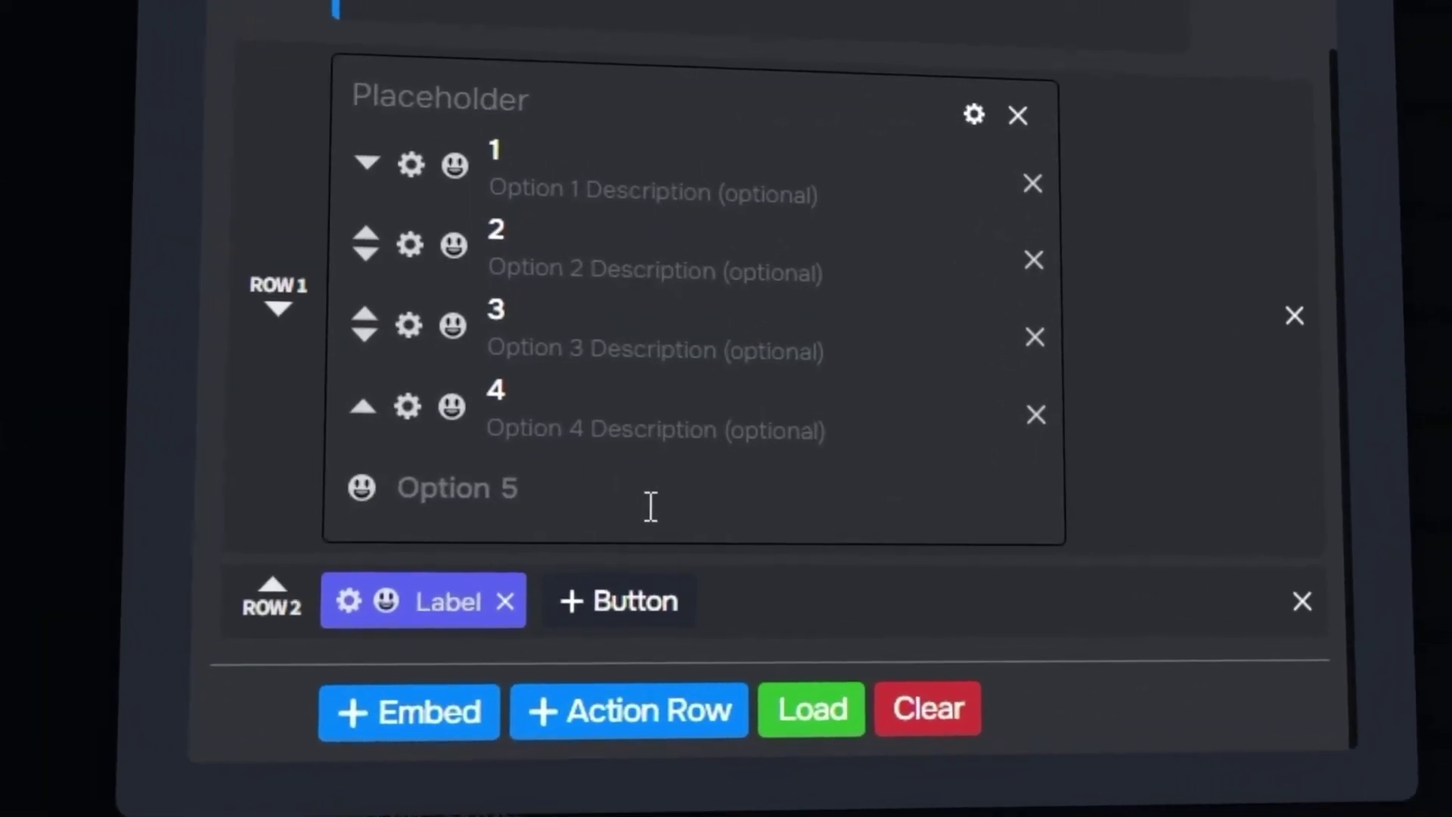
- Label the row 2 button of "captcha 1" as "Skip" and assign it the "skip verify 1" action
type("Skip")
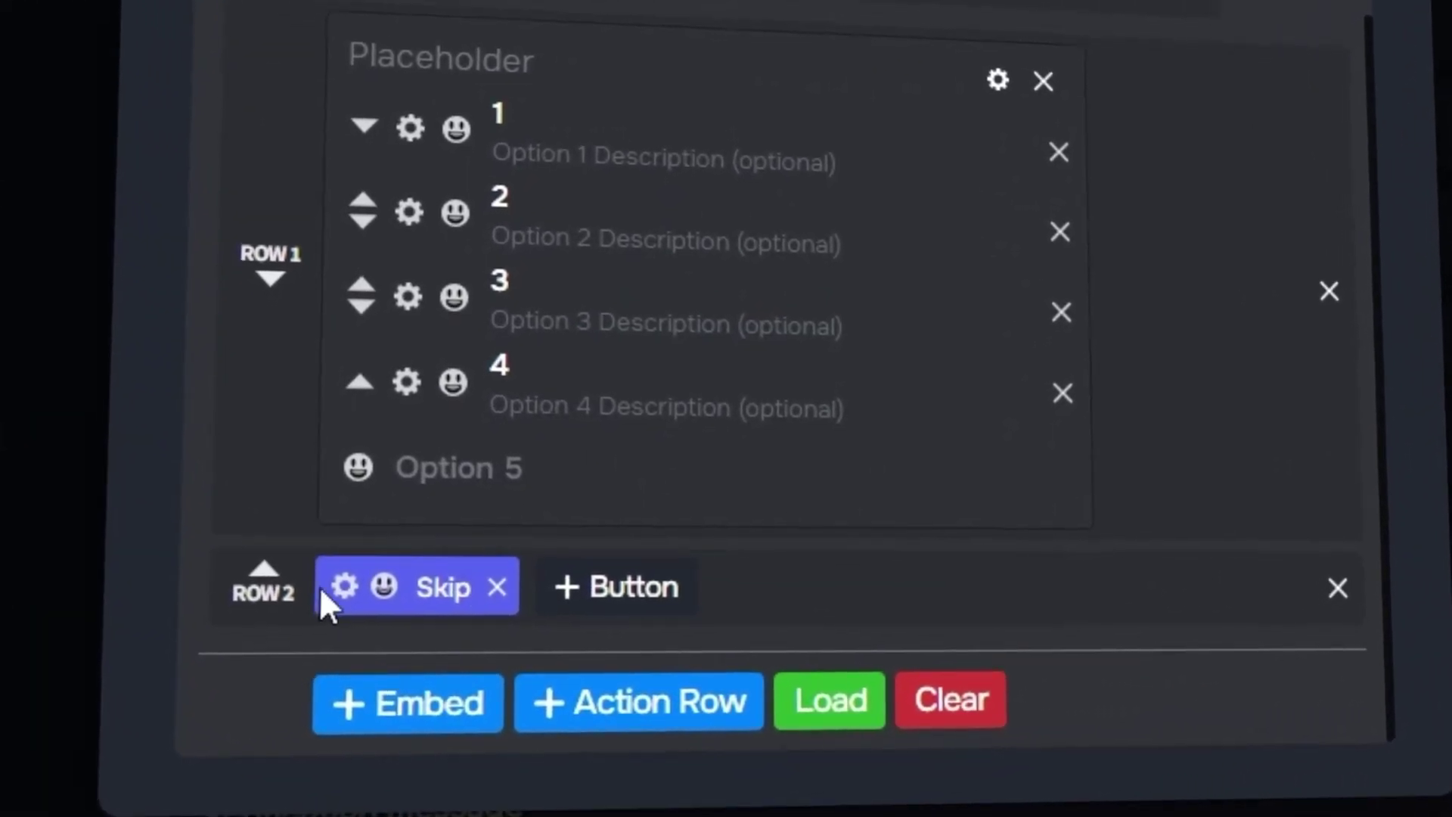
left_click(344, 585)
left_click(344, 585)
left_click(344, 585)
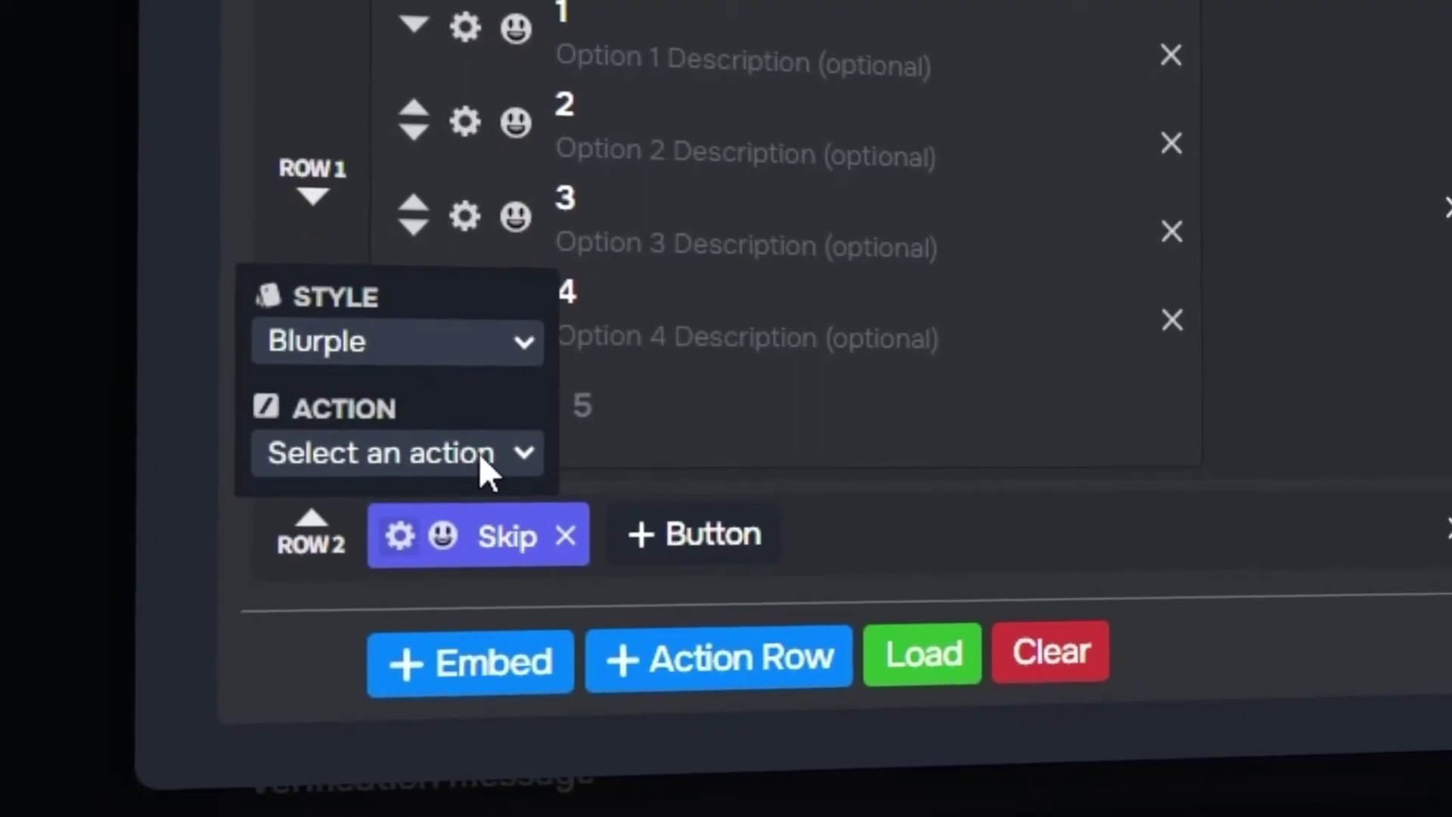
left_click(479, 452)
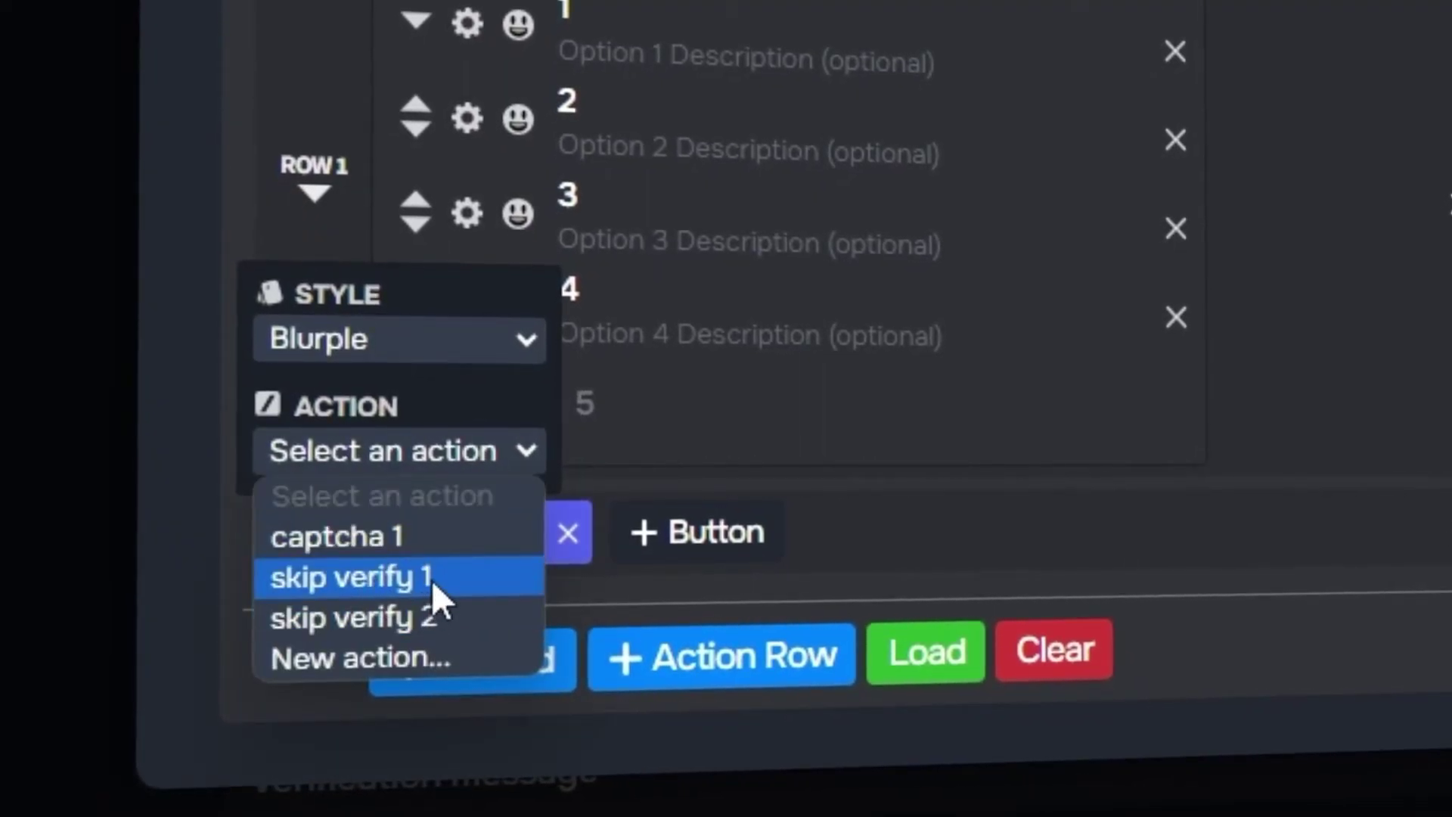
left_click(433, 579)
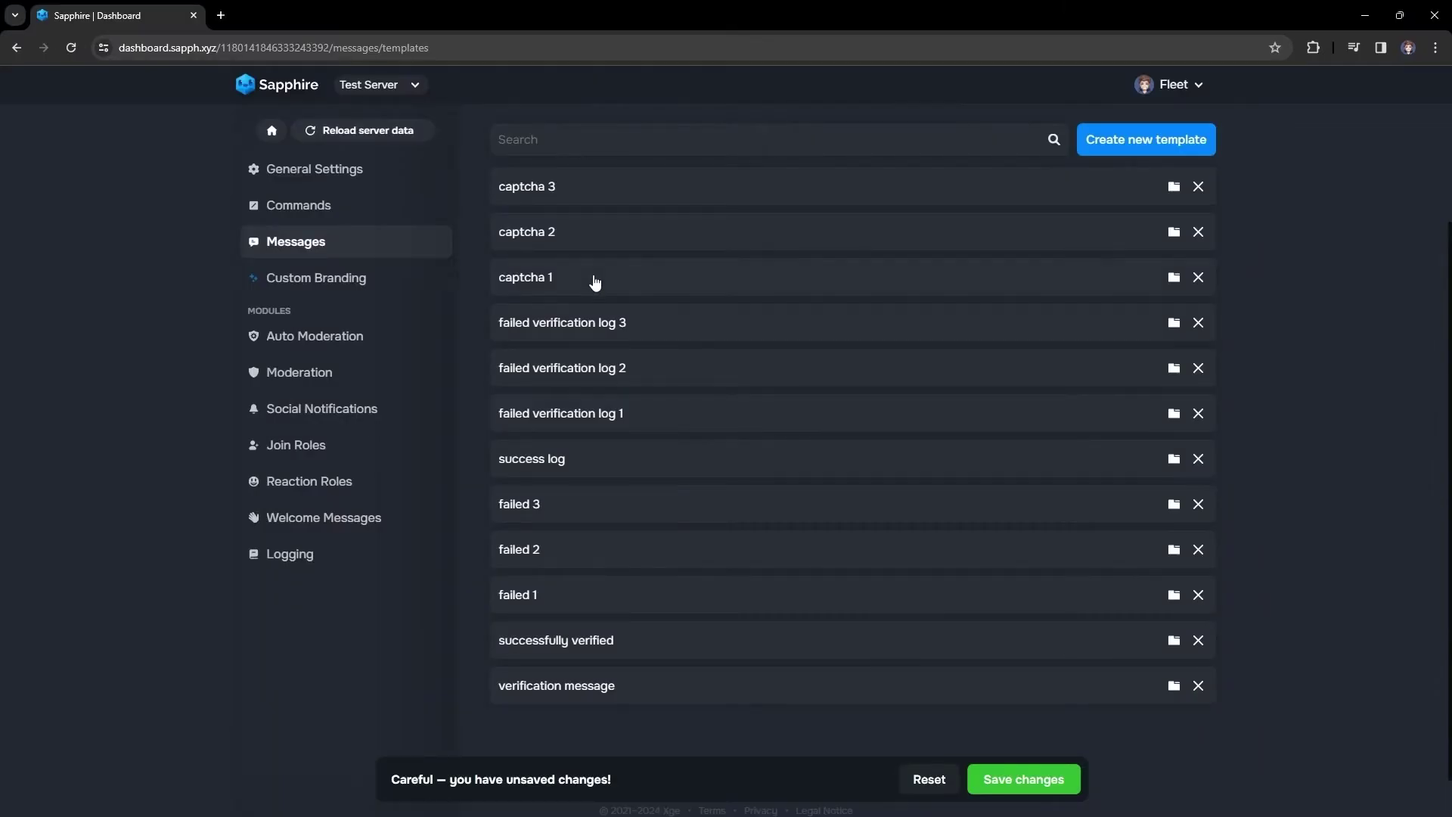
- Open the "captcha 2" template with the salad image for editing and add two action rows
left_click(593, 186)
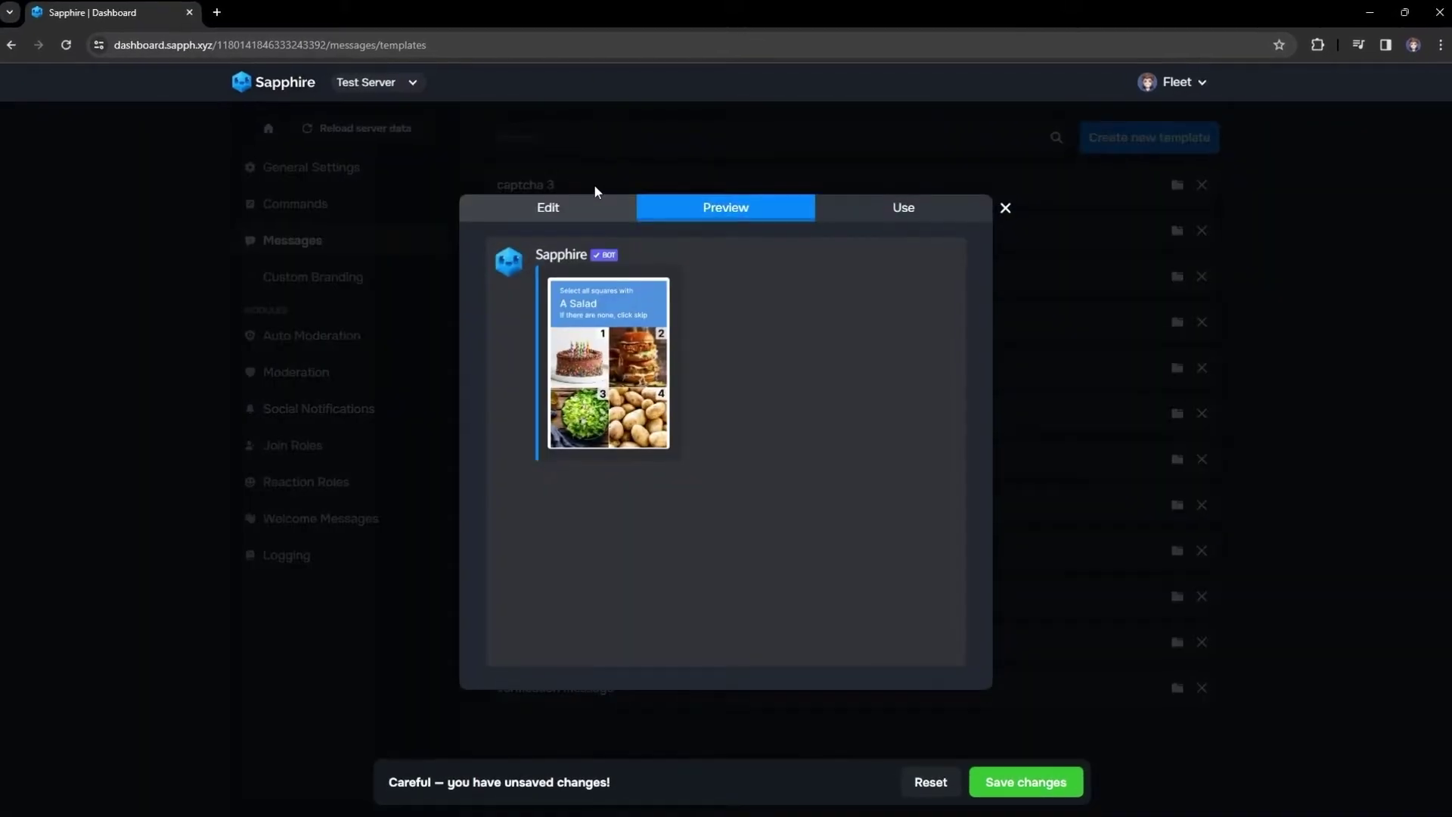
left_click(592, 206)
left_click(673, 556)
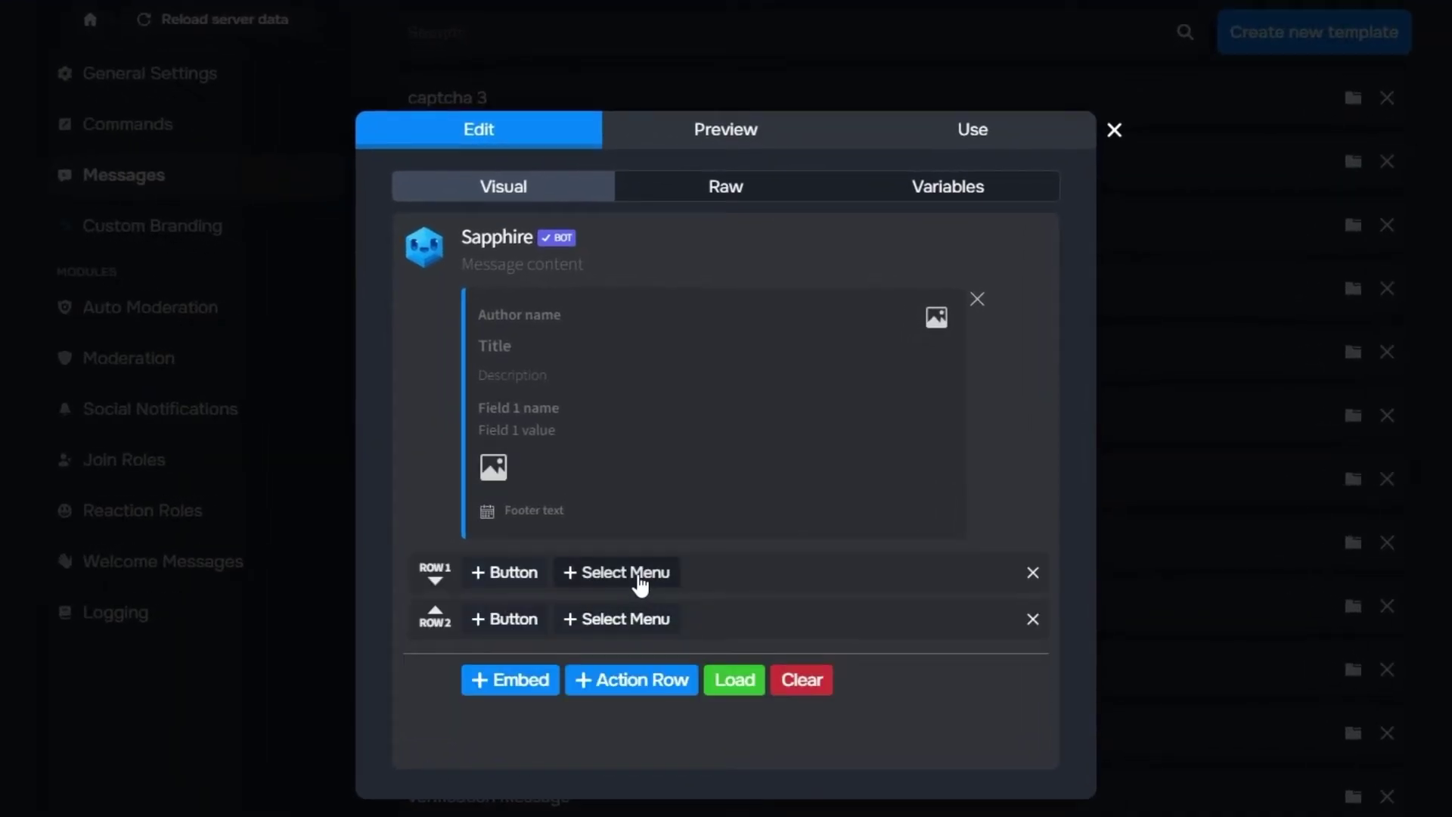
- Add a select menu with the "captcha menu" action to row 1 and enter the options 1, 2, 3 and 4
left_click(639, 577)
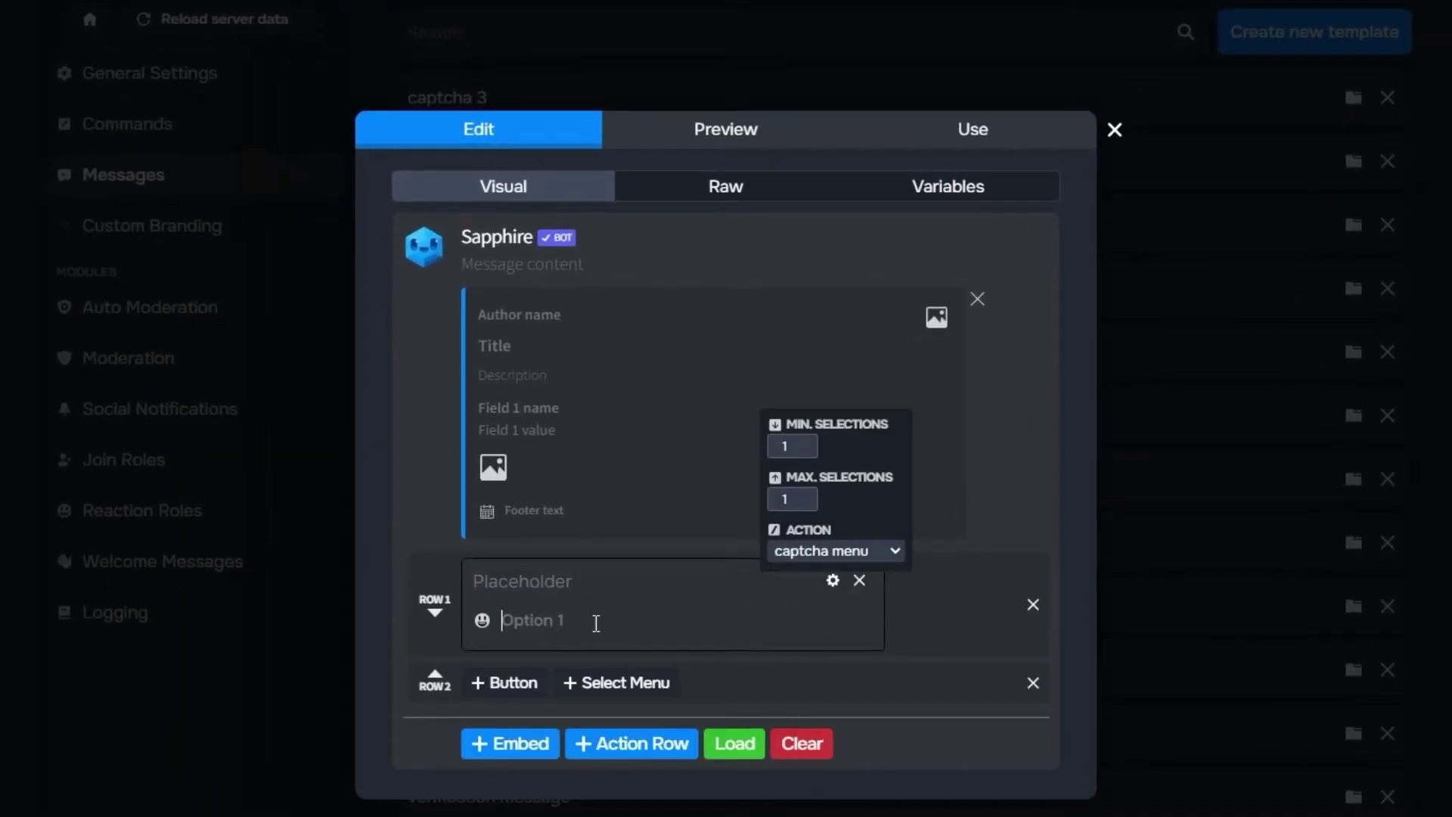
type("1")
key("Tab")
type("2")
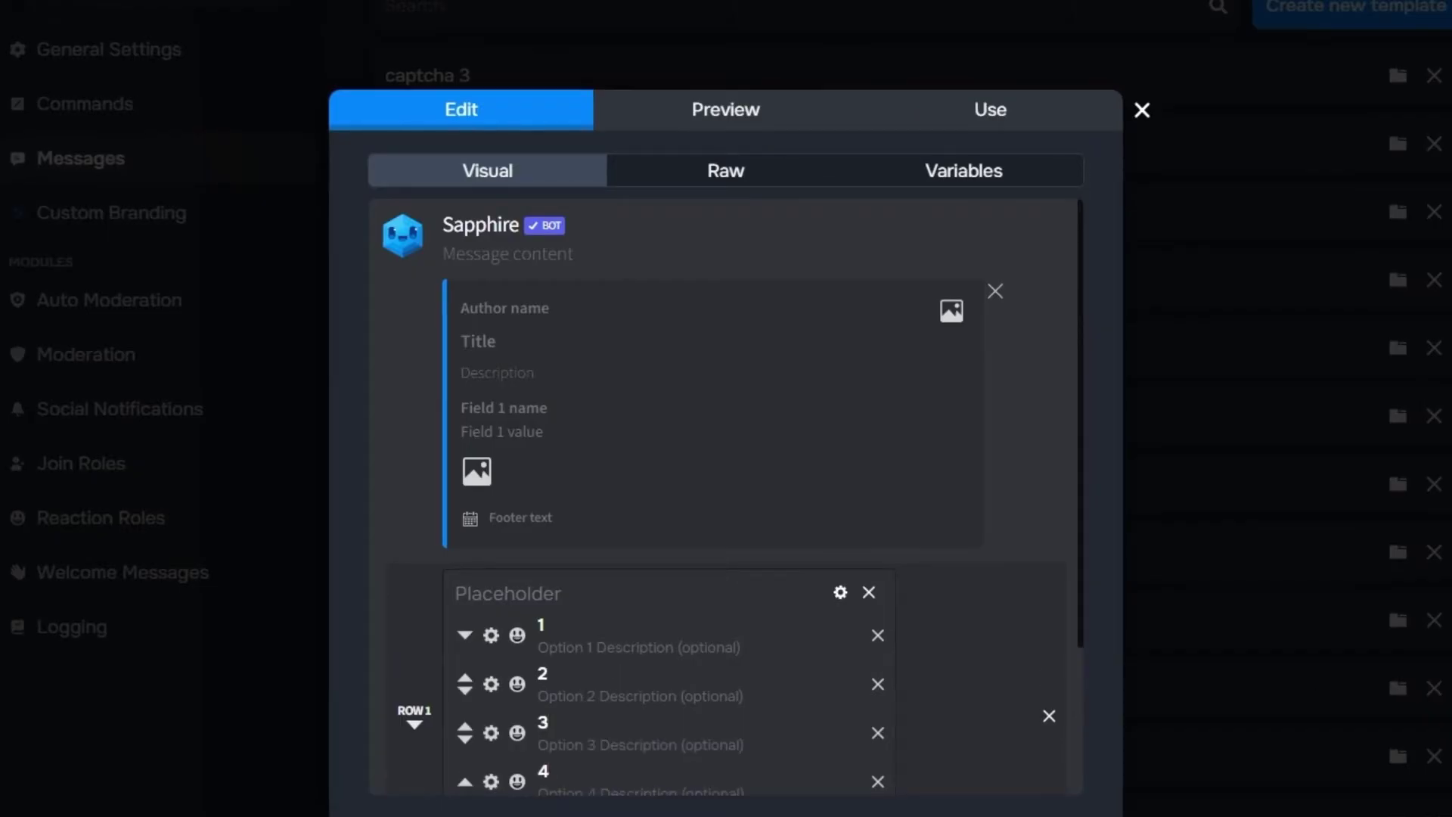
- Assign the Successful action to option 3 and Fail 1 to option 1 in the salad captcha's menu
scroll(666, 654, "down", 1)
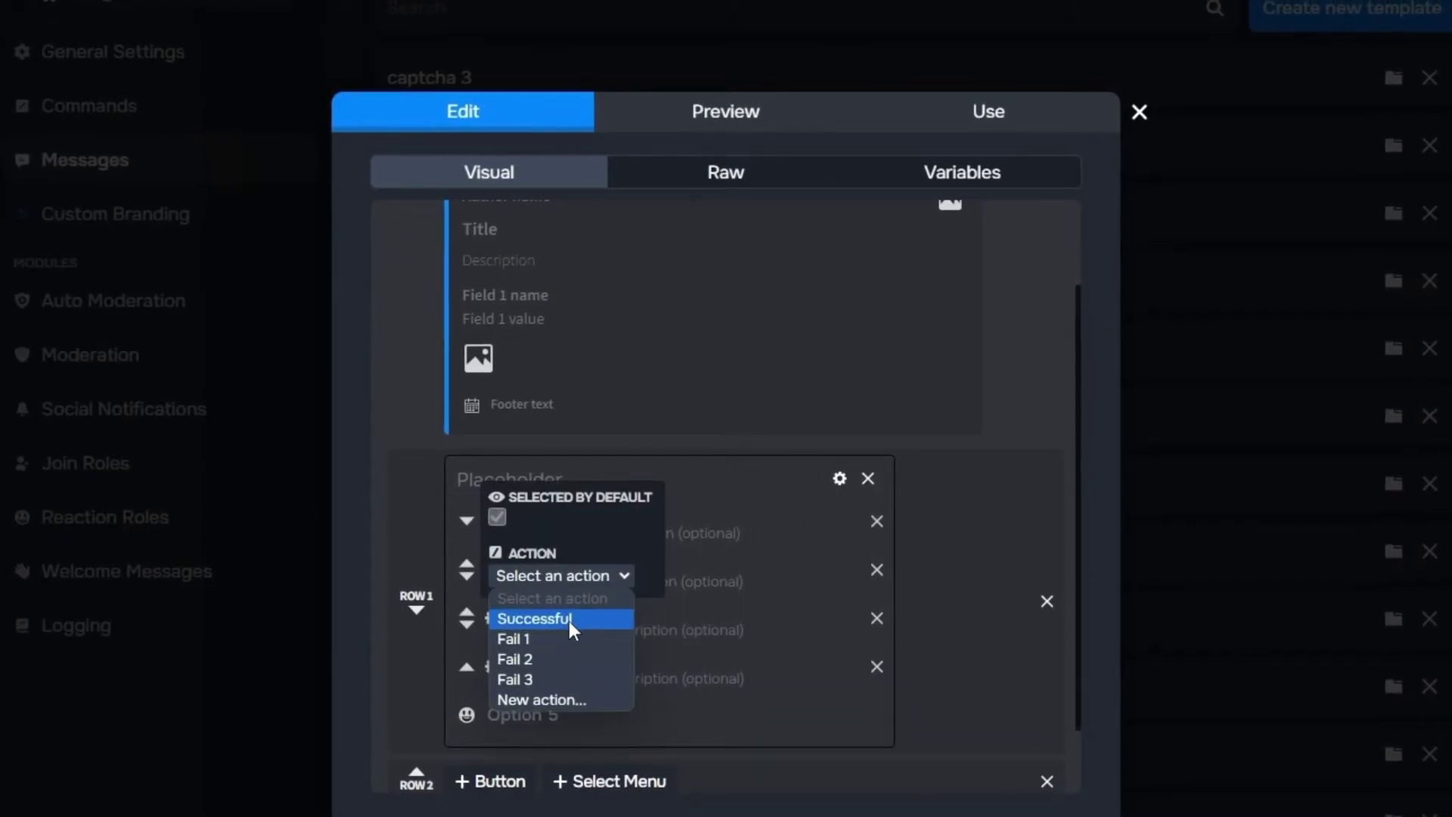
left_click(533, 620)
left_click(570, 475)
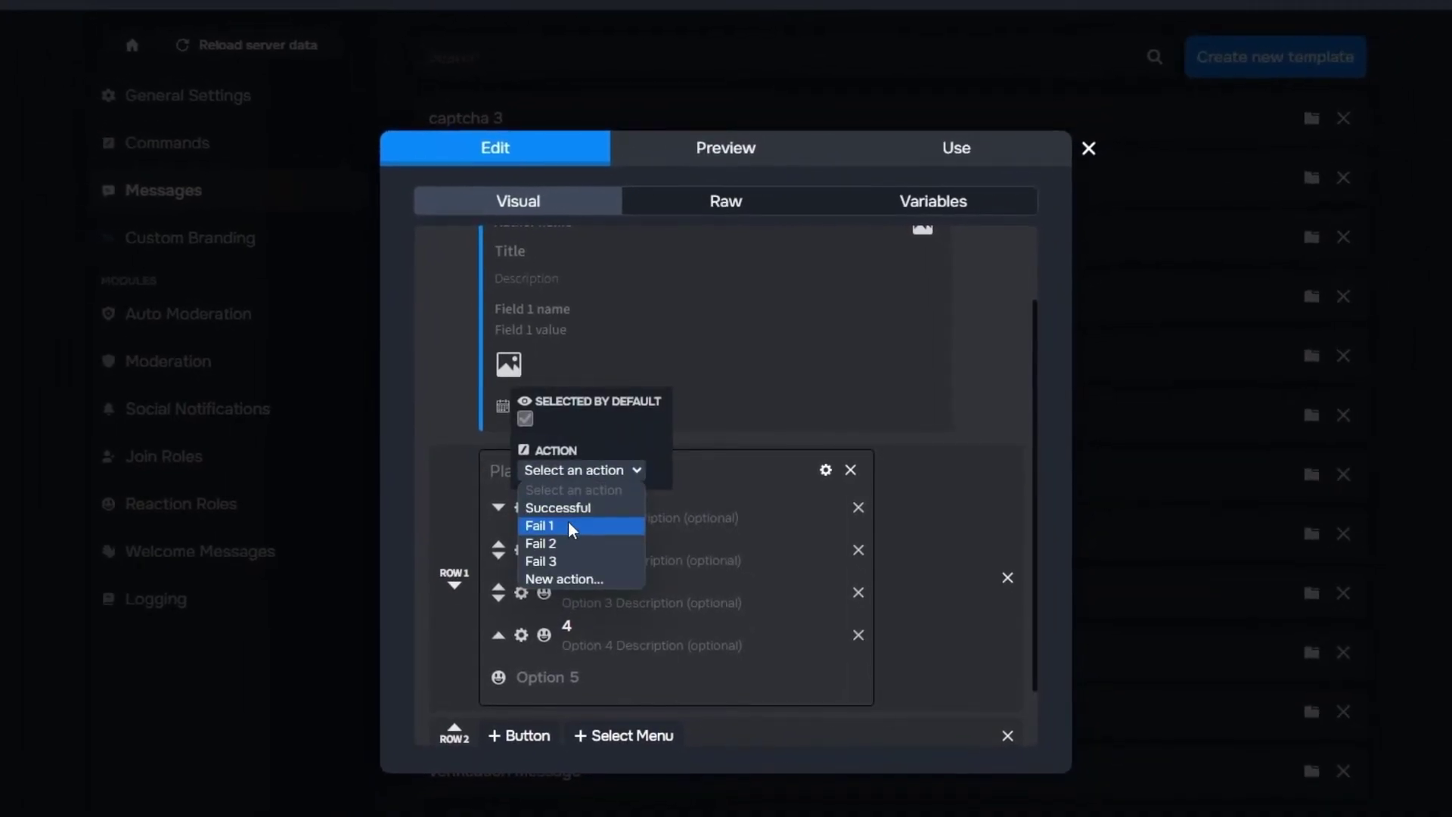
left_click(569, 523)
- Add a "Skip" button to row 2 of "captcha 2", choose its action and close the template
left_click(516, 739)
type("Skip")
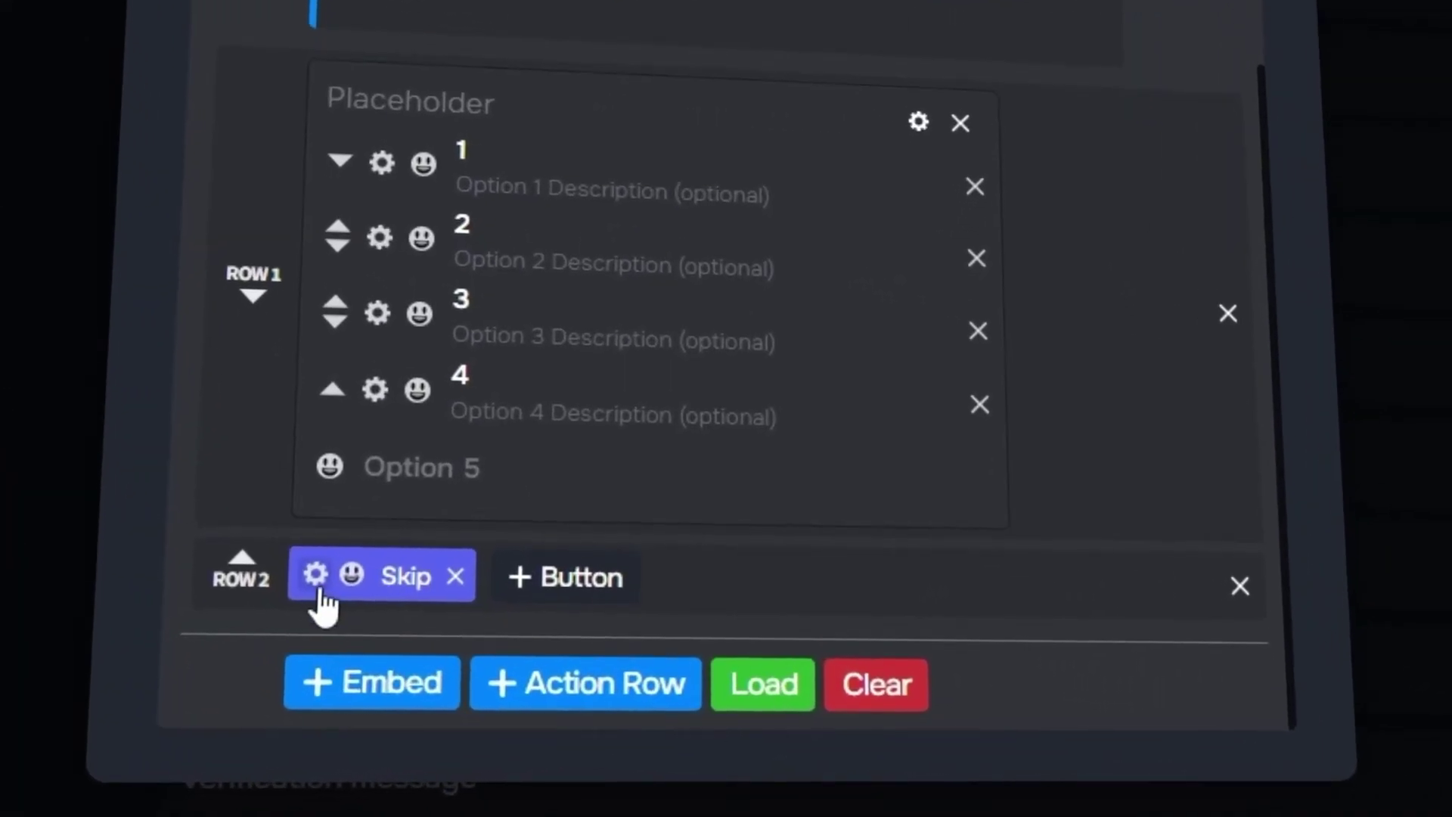
left_click(386, 612)
left_click(421, 567)
left_click(399, 671)
left_click(716, 497)
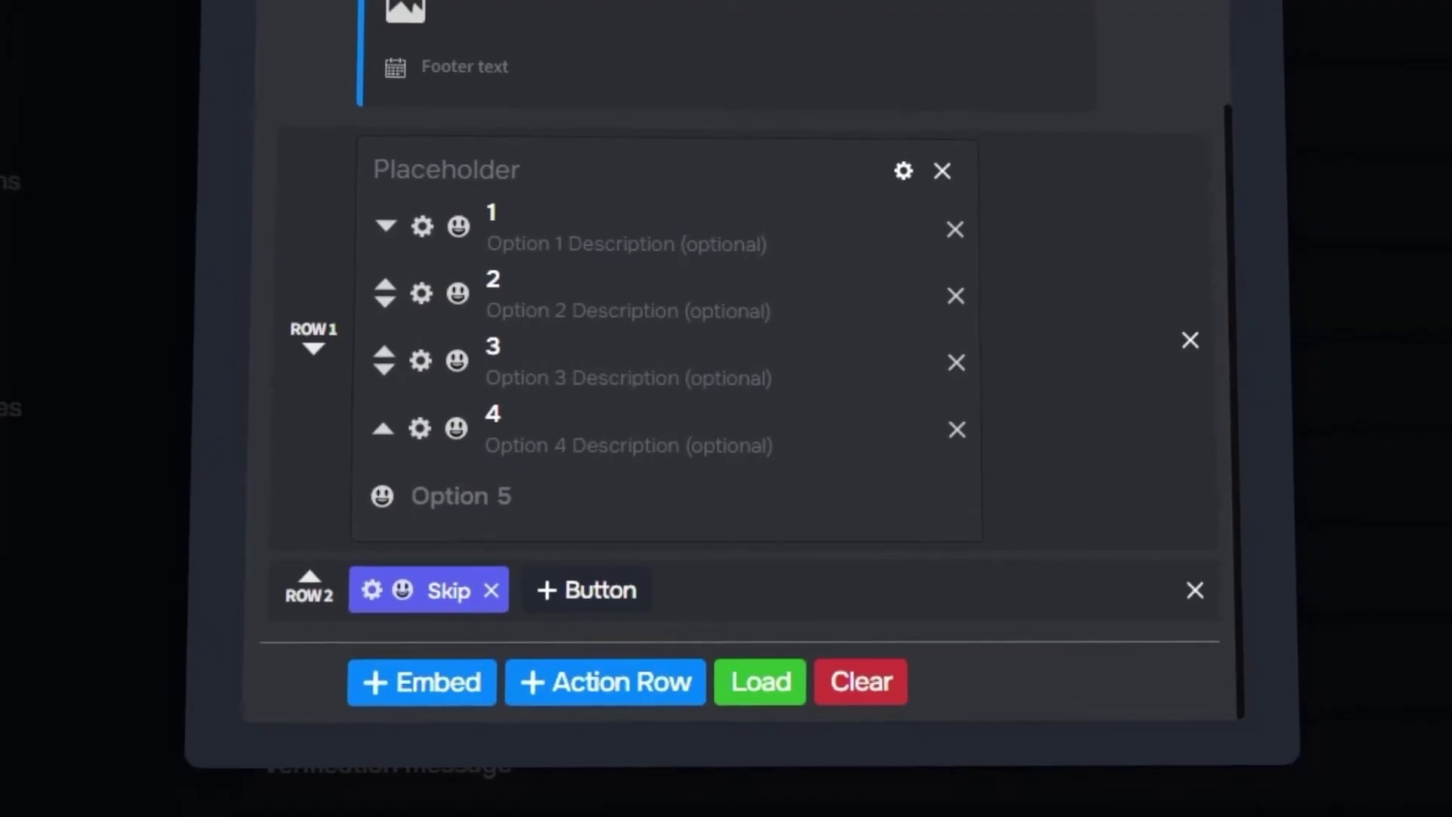
left_click(1231, 583)
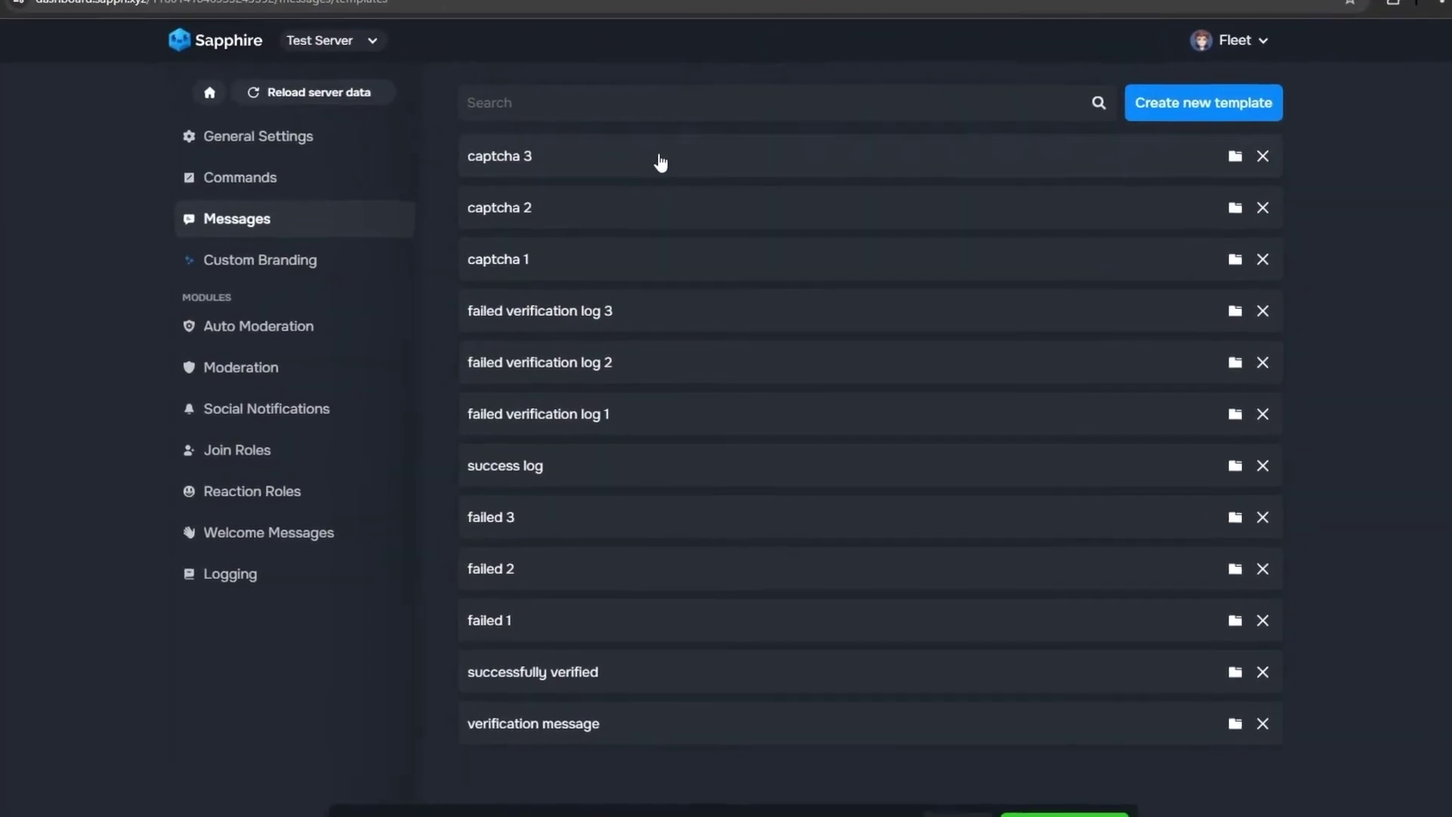
- Open the "captcha 3" template for editing and add an action row containing a select menu with the "captcha menu" action
left_click(660, 158)
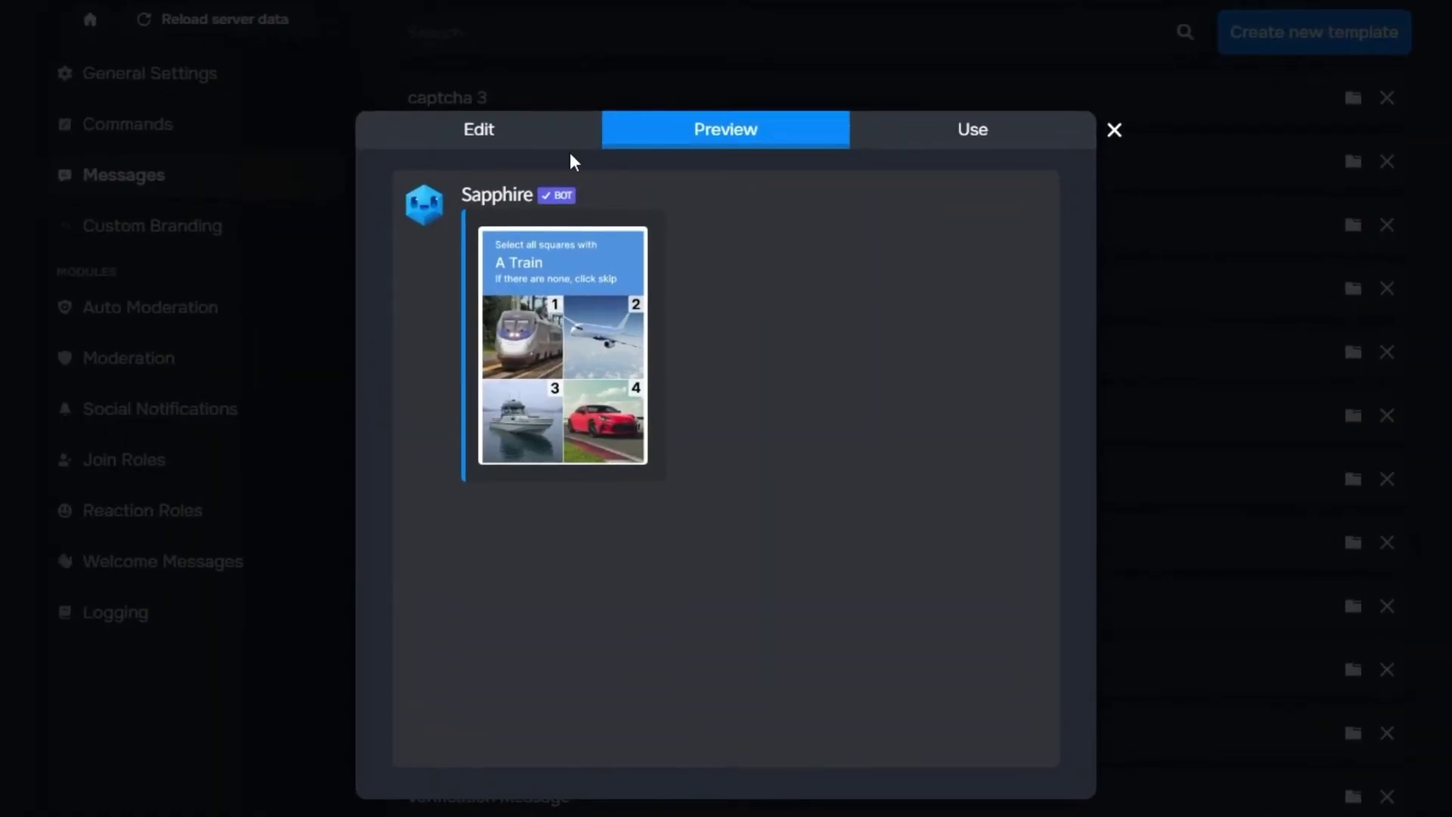
left_click(560, 138)
left_click(631, 587)
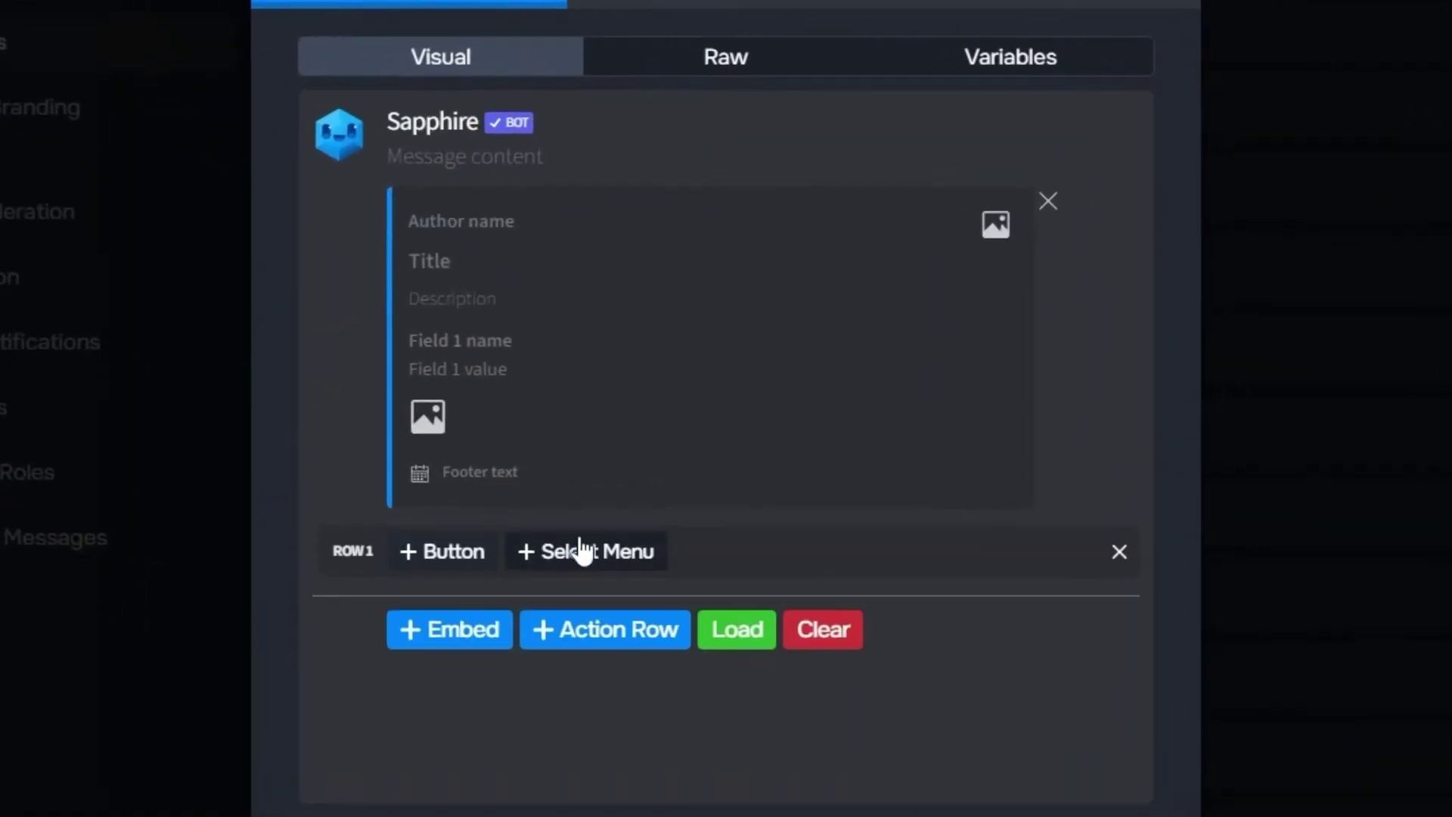
left_click(610, 574)
left_click(862, 563)
left_click(869, 526)
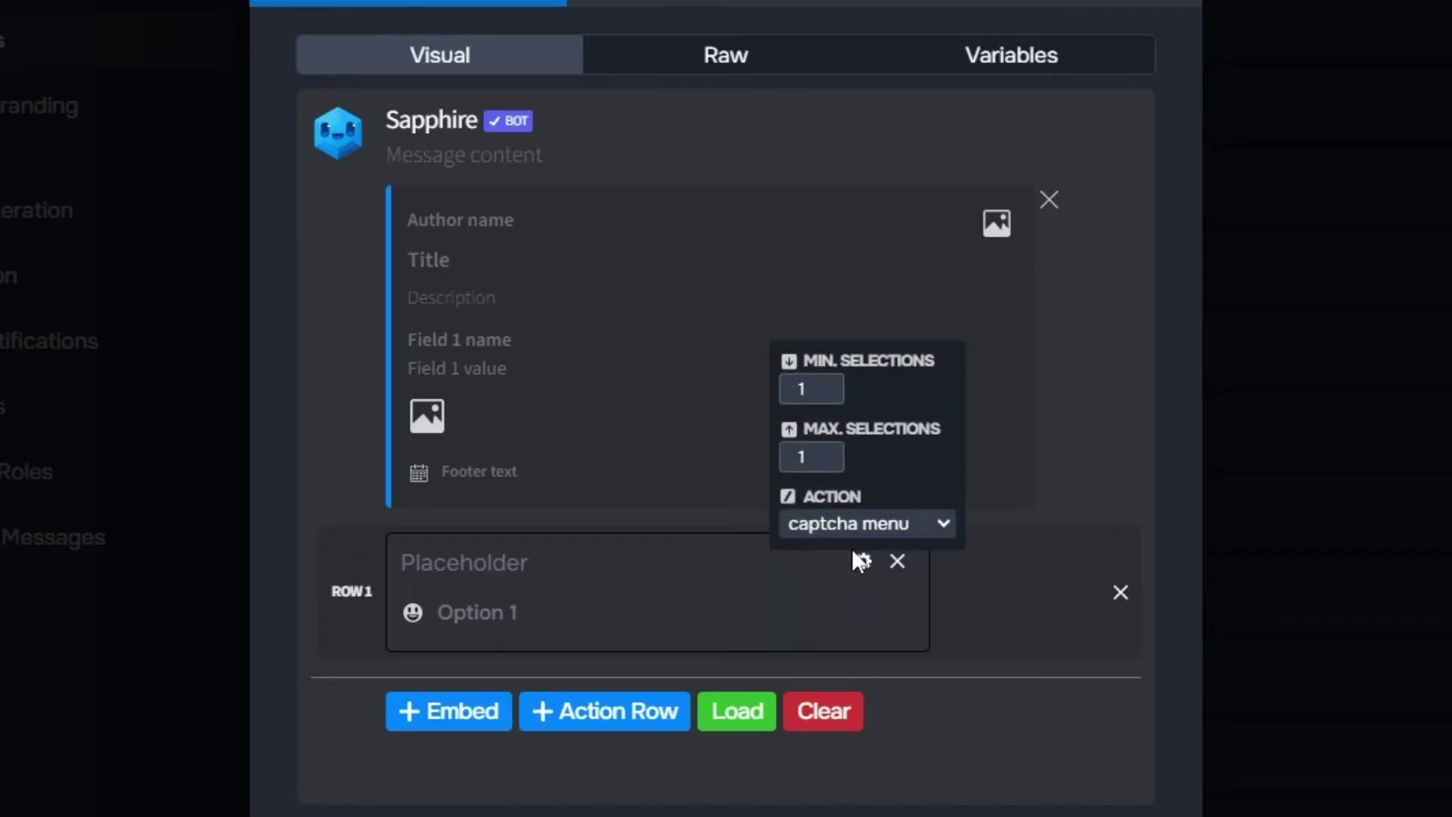
- Enter the options 1, 2, 3 and 4 in the select menu of the "captcha 3" template
left_click(613, 594)
type("1")
left_click(479, 670)
type("2")
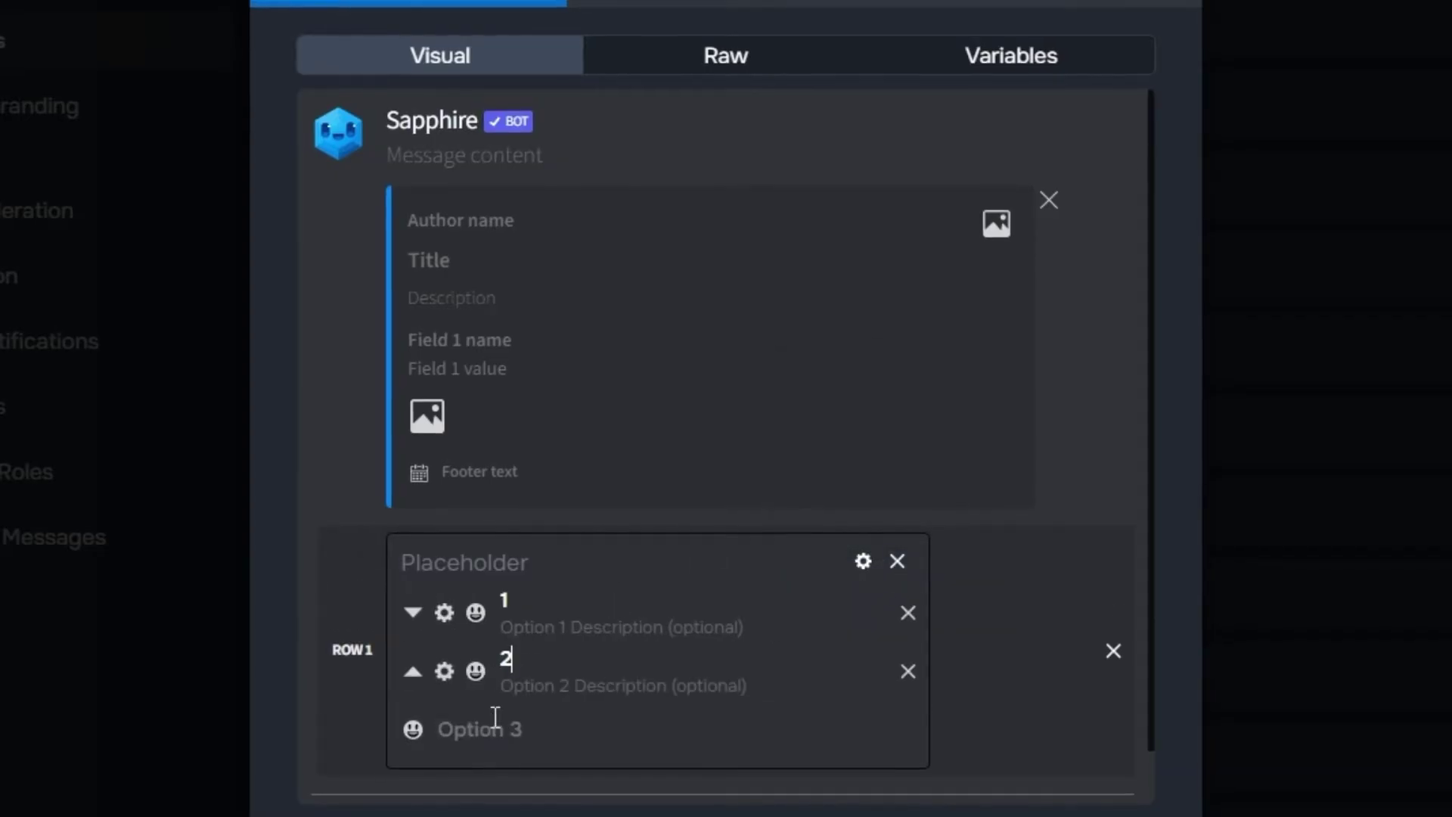
left_click(492, 726)
type("3")
left_click(491, 787)
type("4")
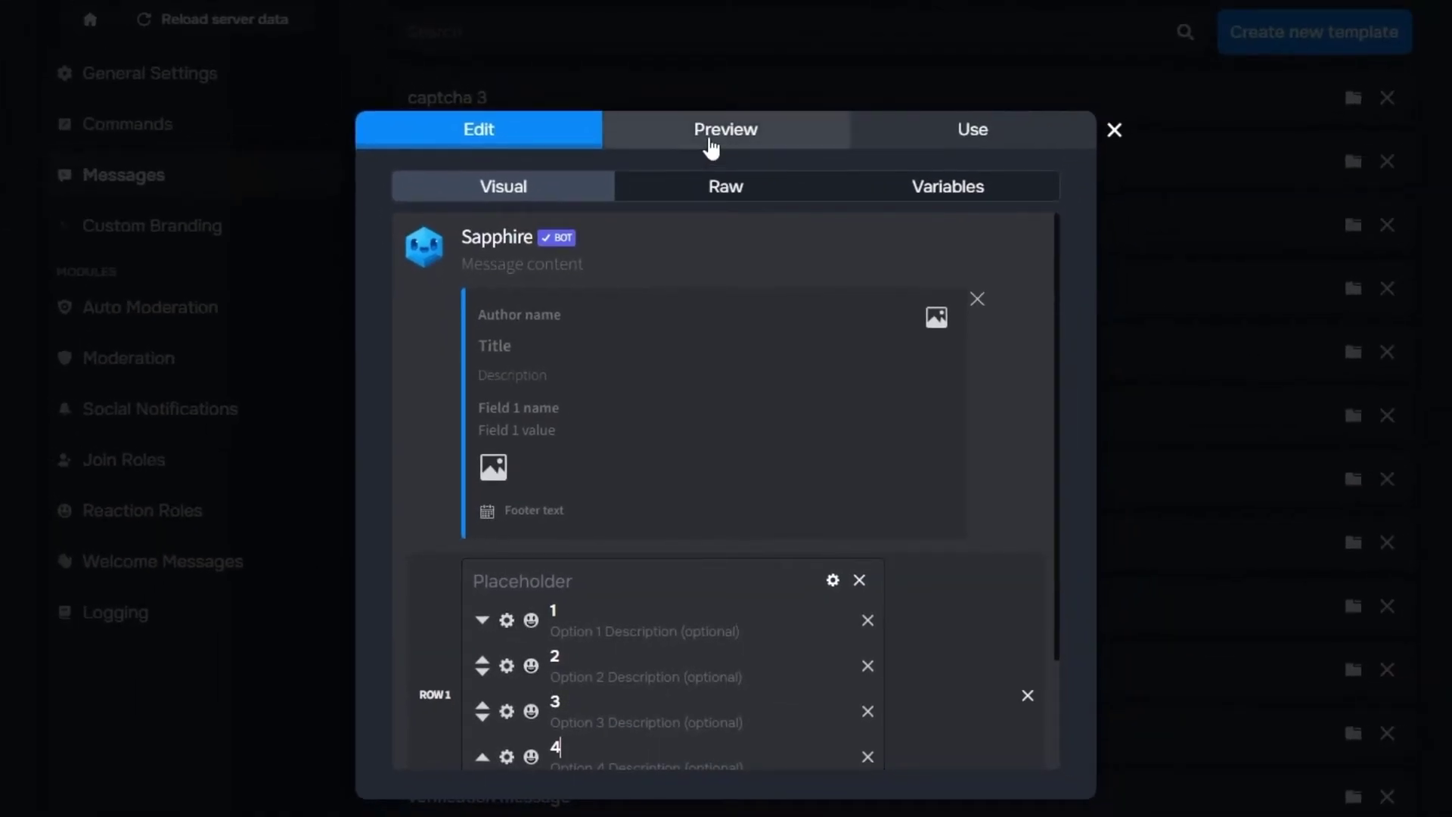
- Assign outcome actions to the numbered options in the "captcha 3" select menu, then preview and close the template
scroll(561, 479, "down", 2)
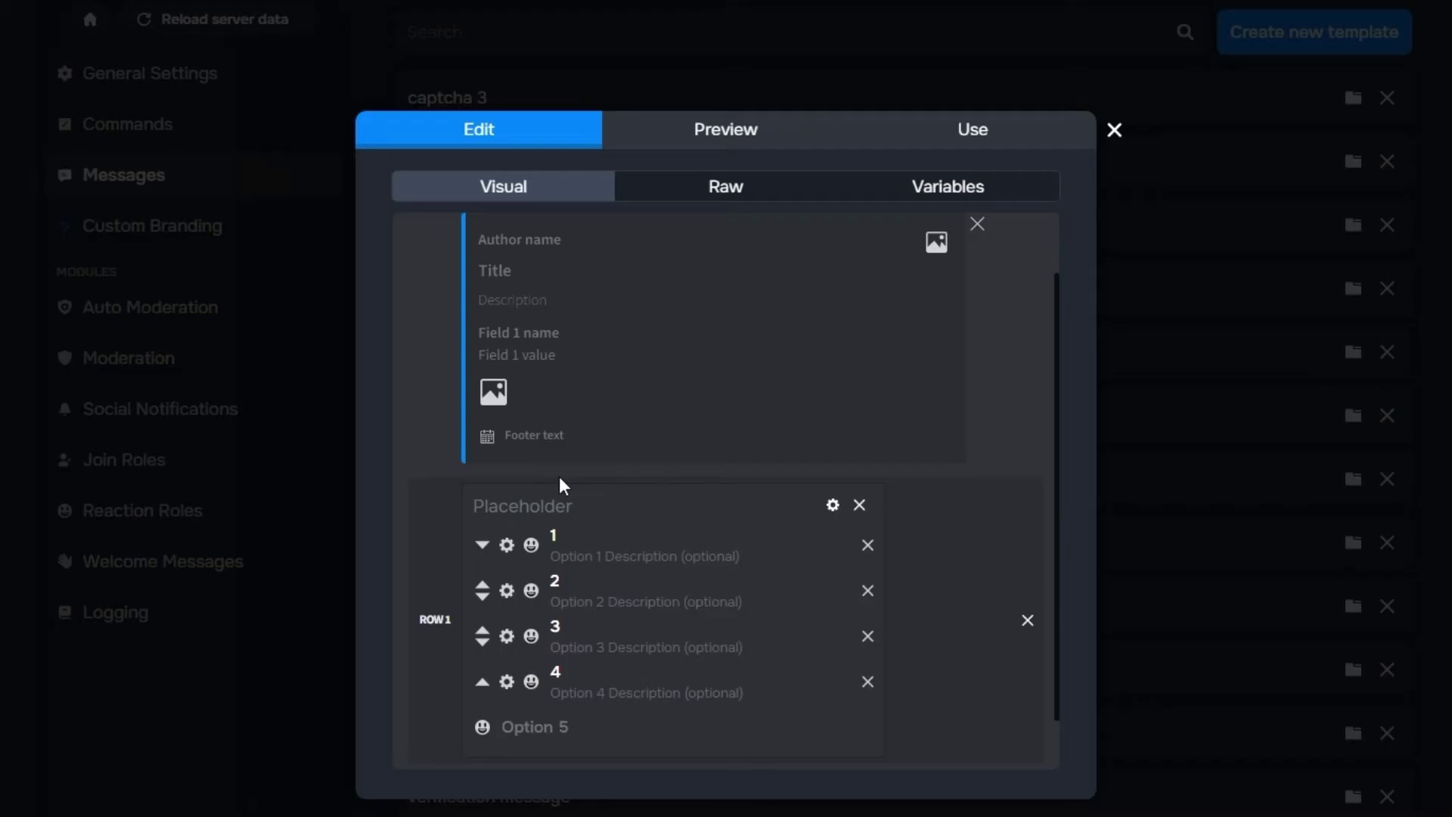
left_click(506, 485)
left_click(560, 488)
left_click(557, 493)
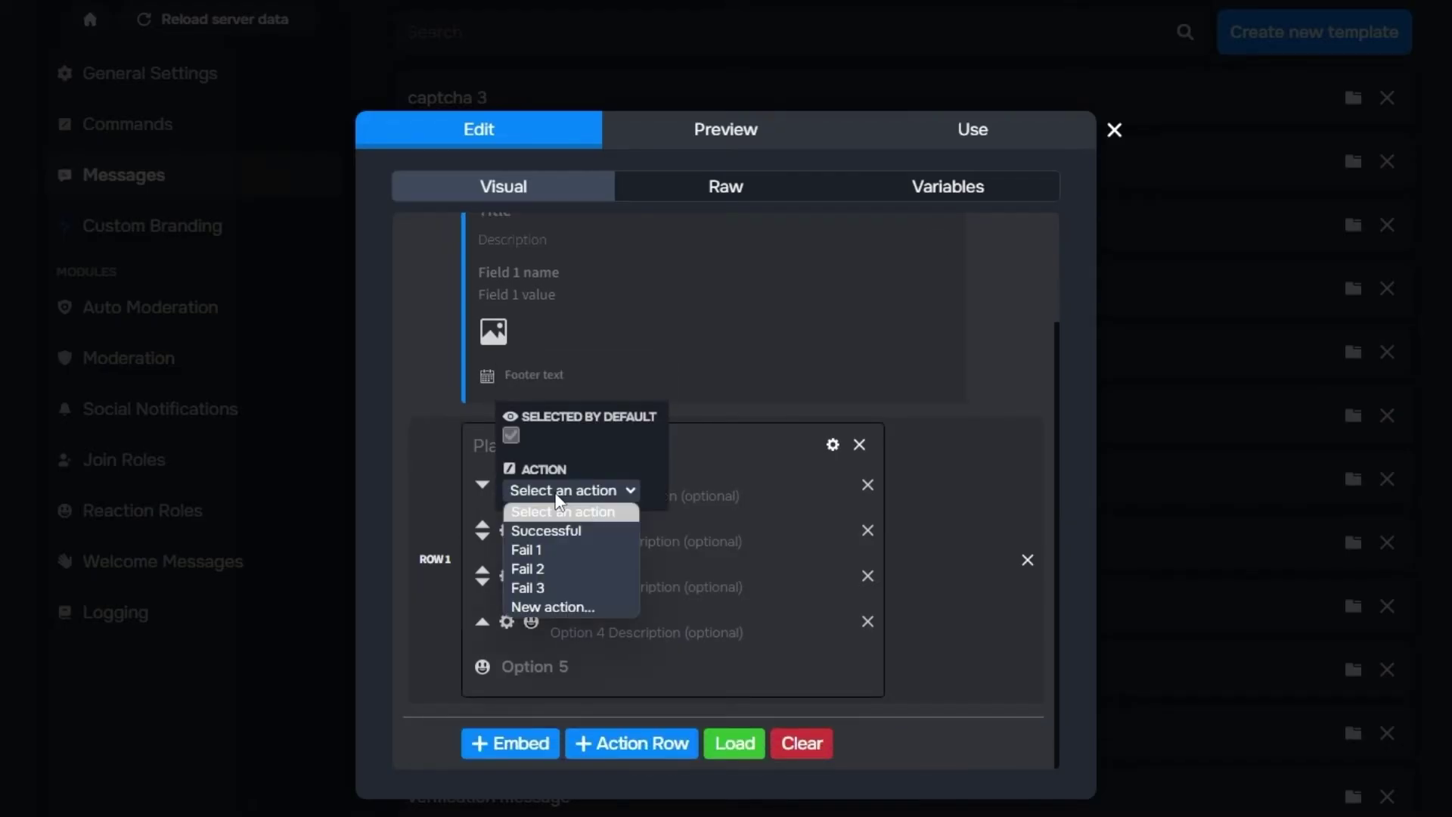
left_click(504, 563)
left_click(567, 528)
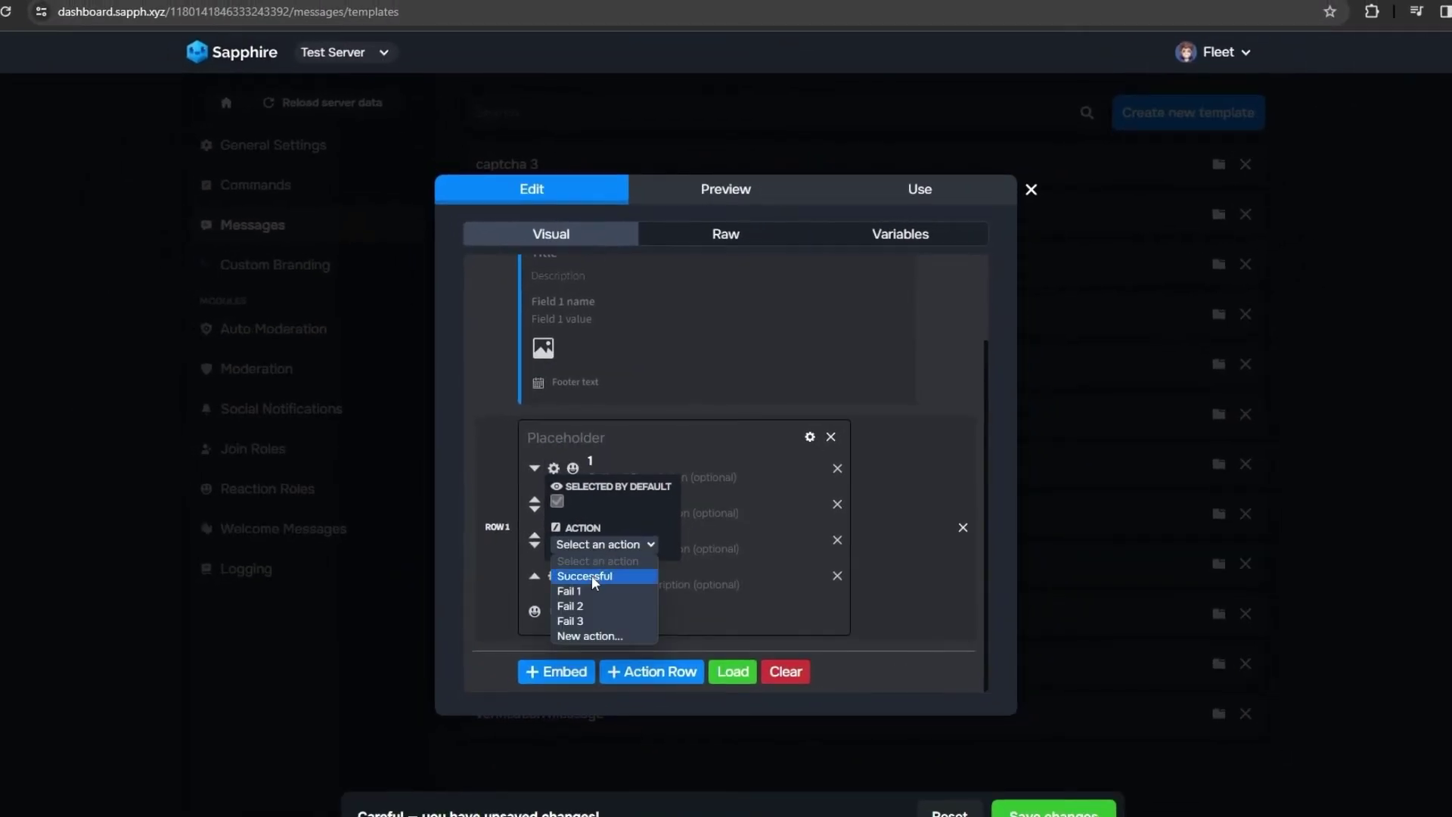
left_click(760, 198)
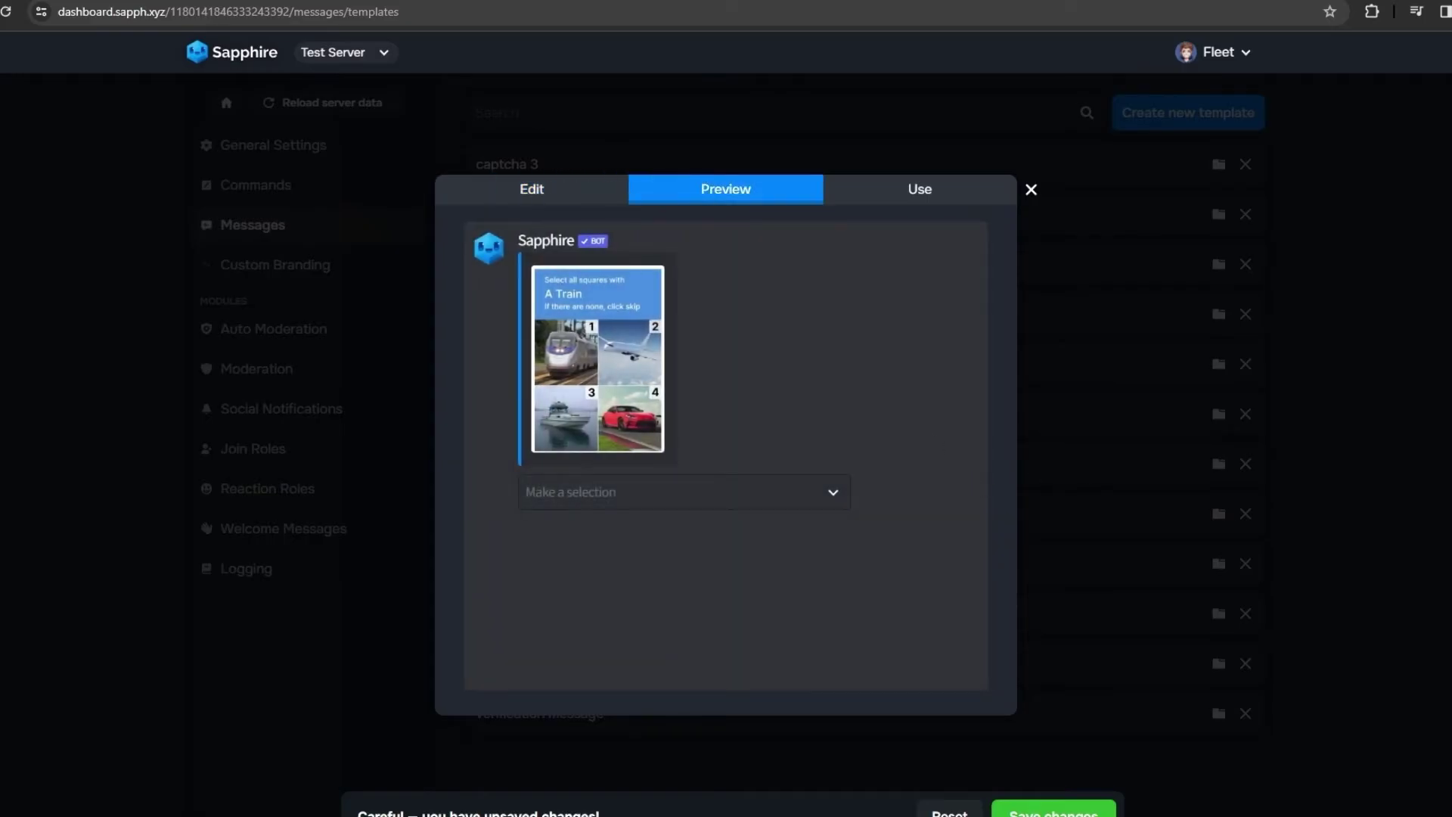
key("Escape")
- Switch to Discord and copy the introductions channel's link for the button in the "successfully verified" template
left_click(631, 694)
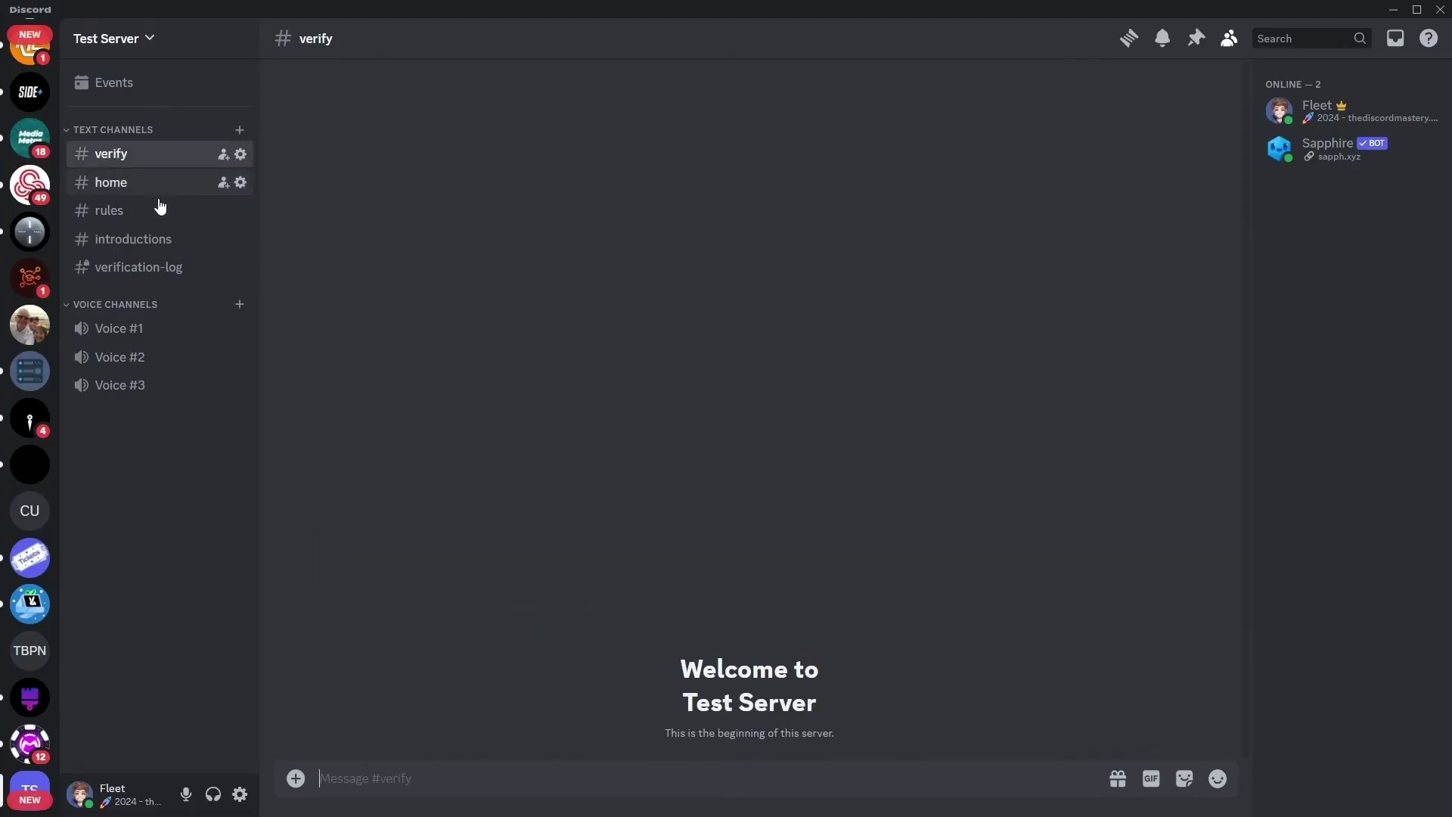
right_click(162, 248)
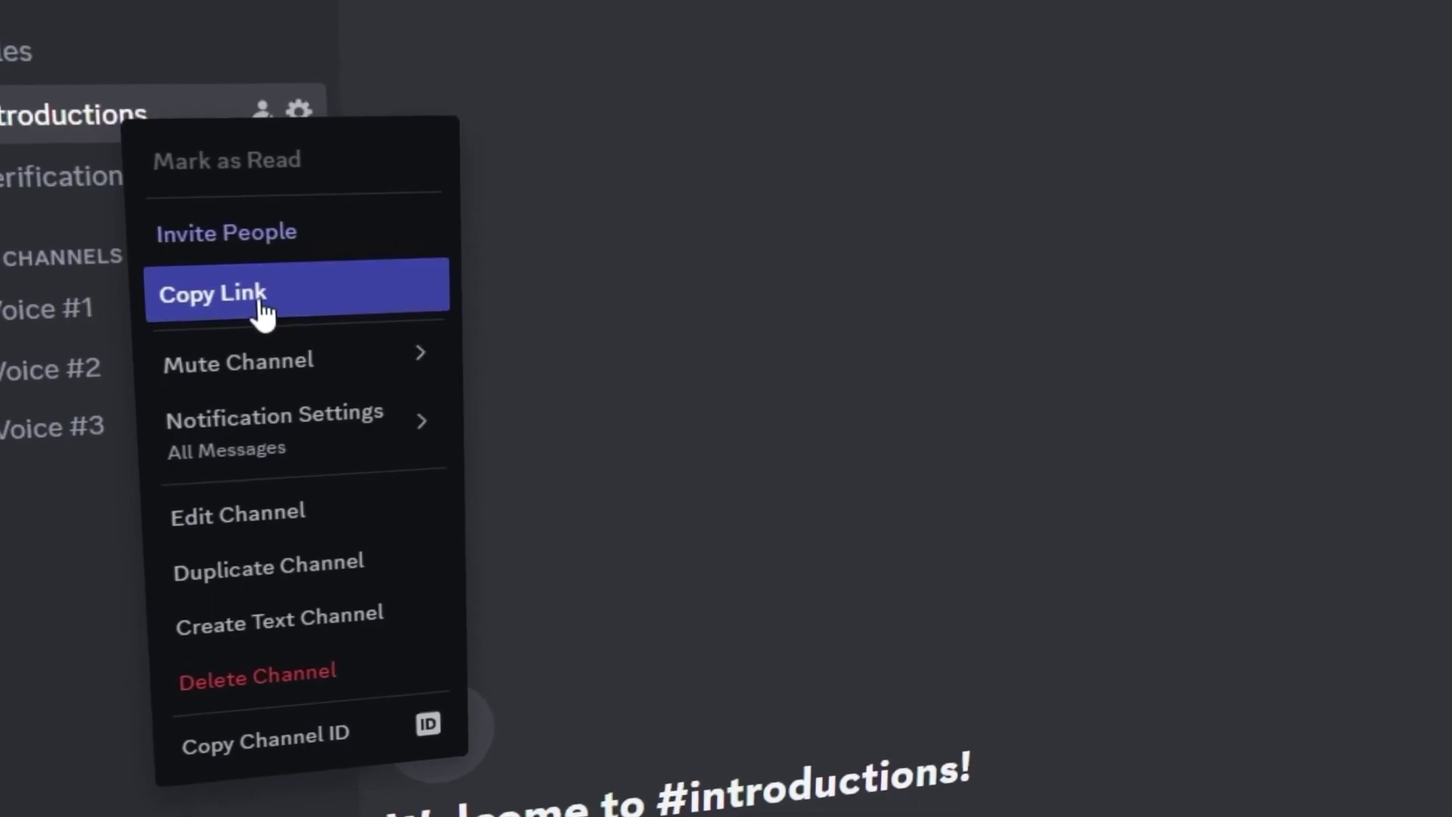
left_click(260, 310)
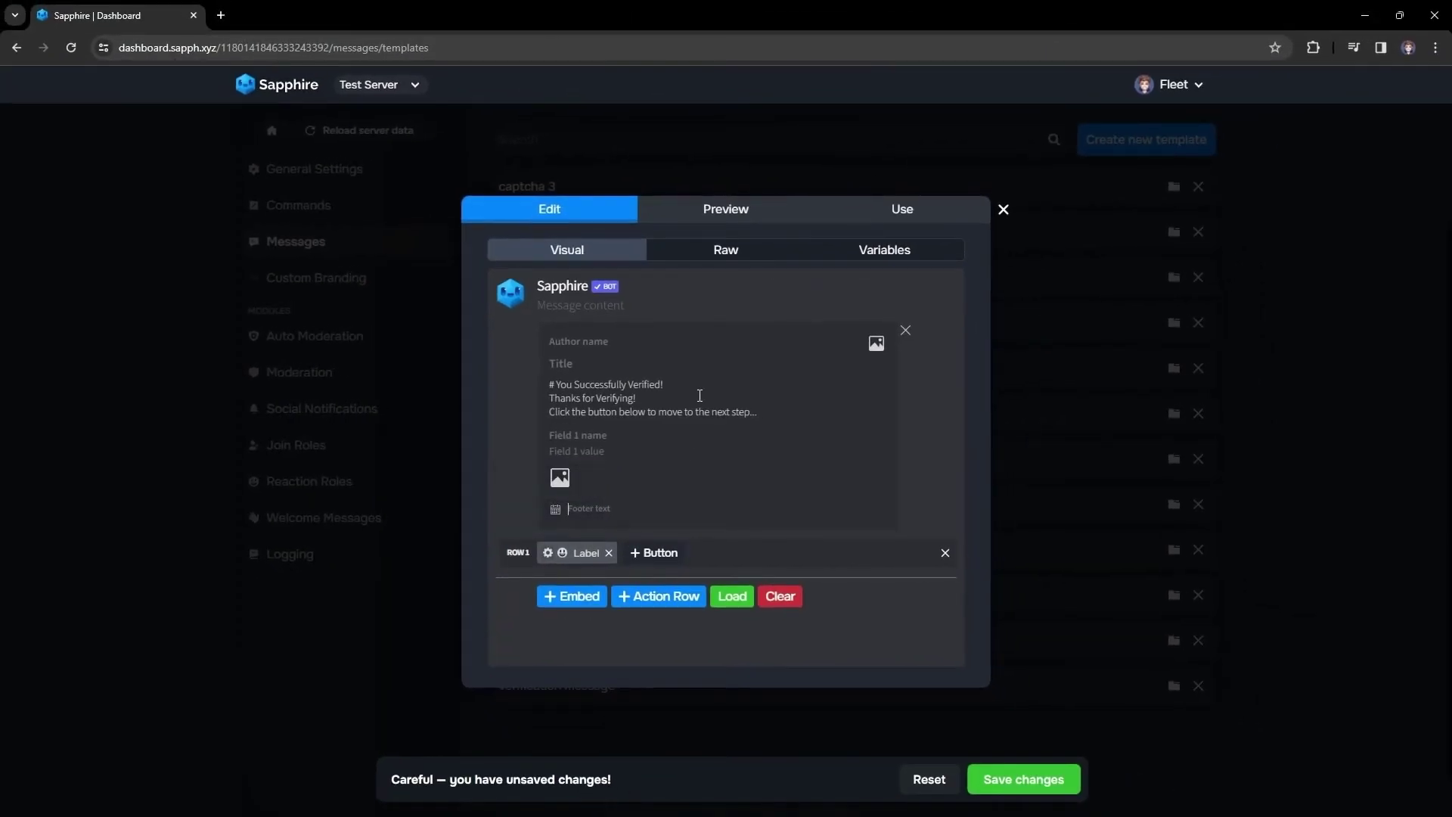
left_click(1347, 517)
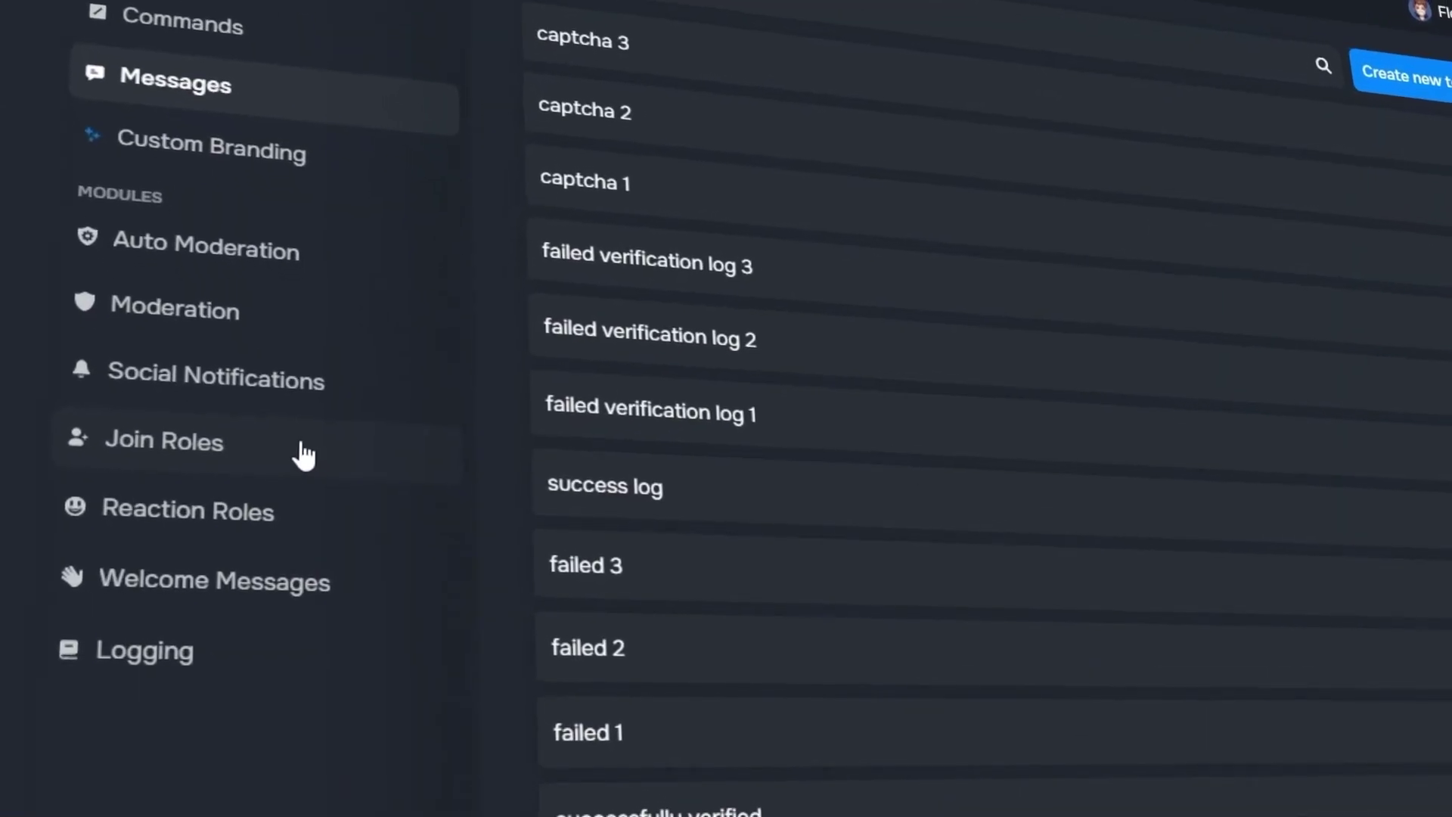
- Add the Unverified role to Join Roles and turn off waiting for users to pass Rules Screening
left_click(293, 464)
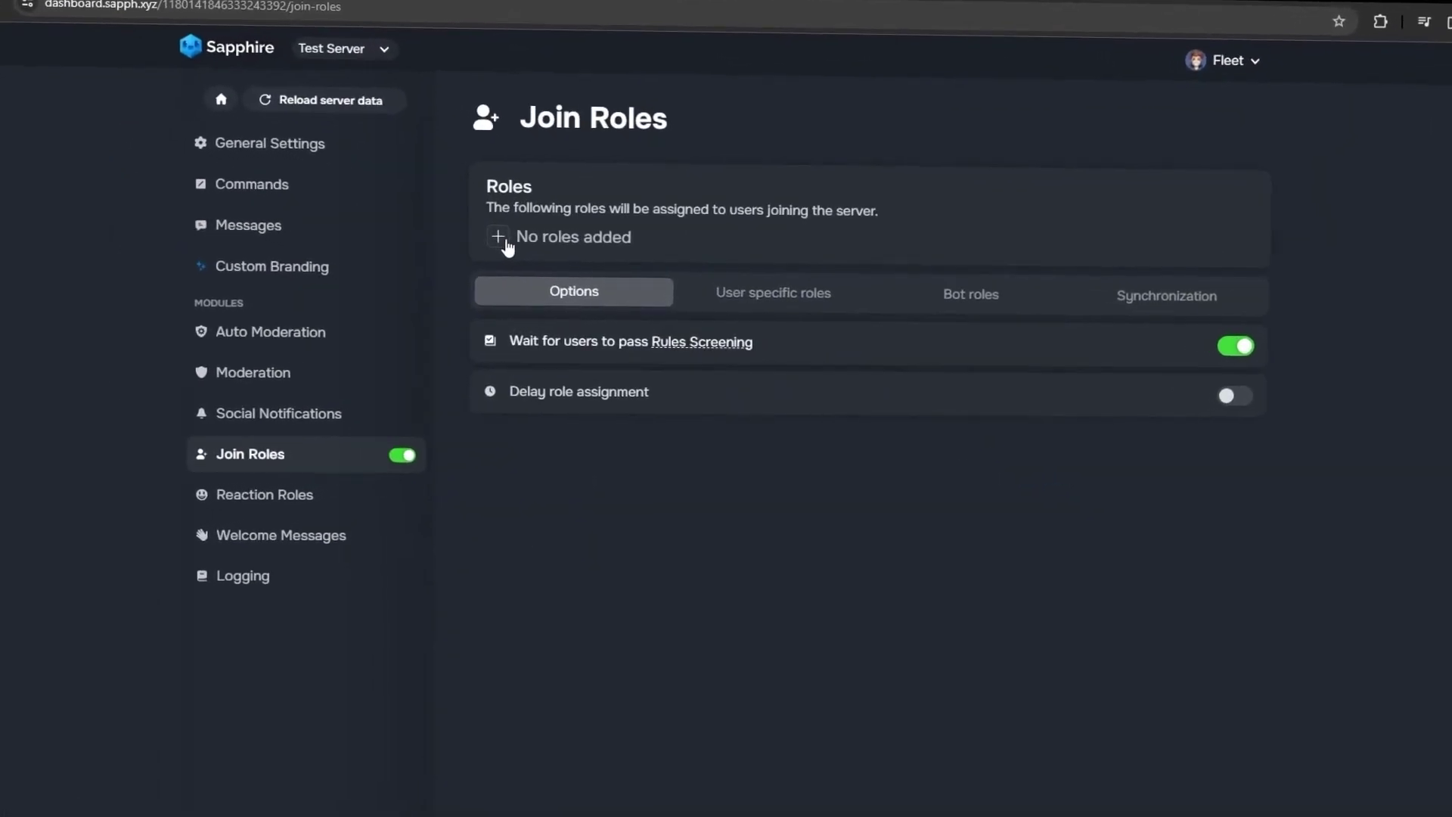
left_click(502, 237)
left_click(393, 362)
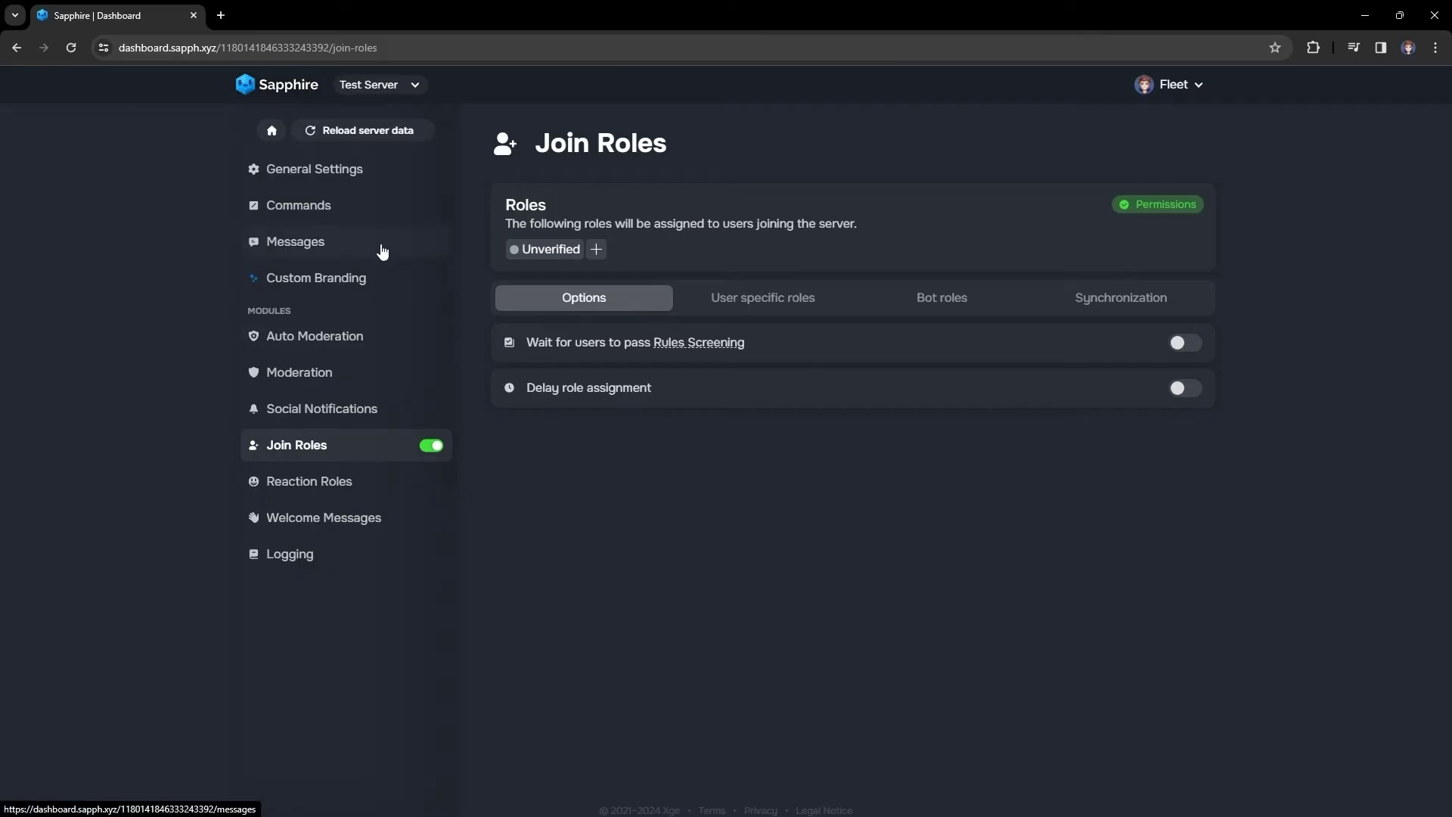
- Open the "verification message" template and send it into the verify channel
left_click(382, 242)
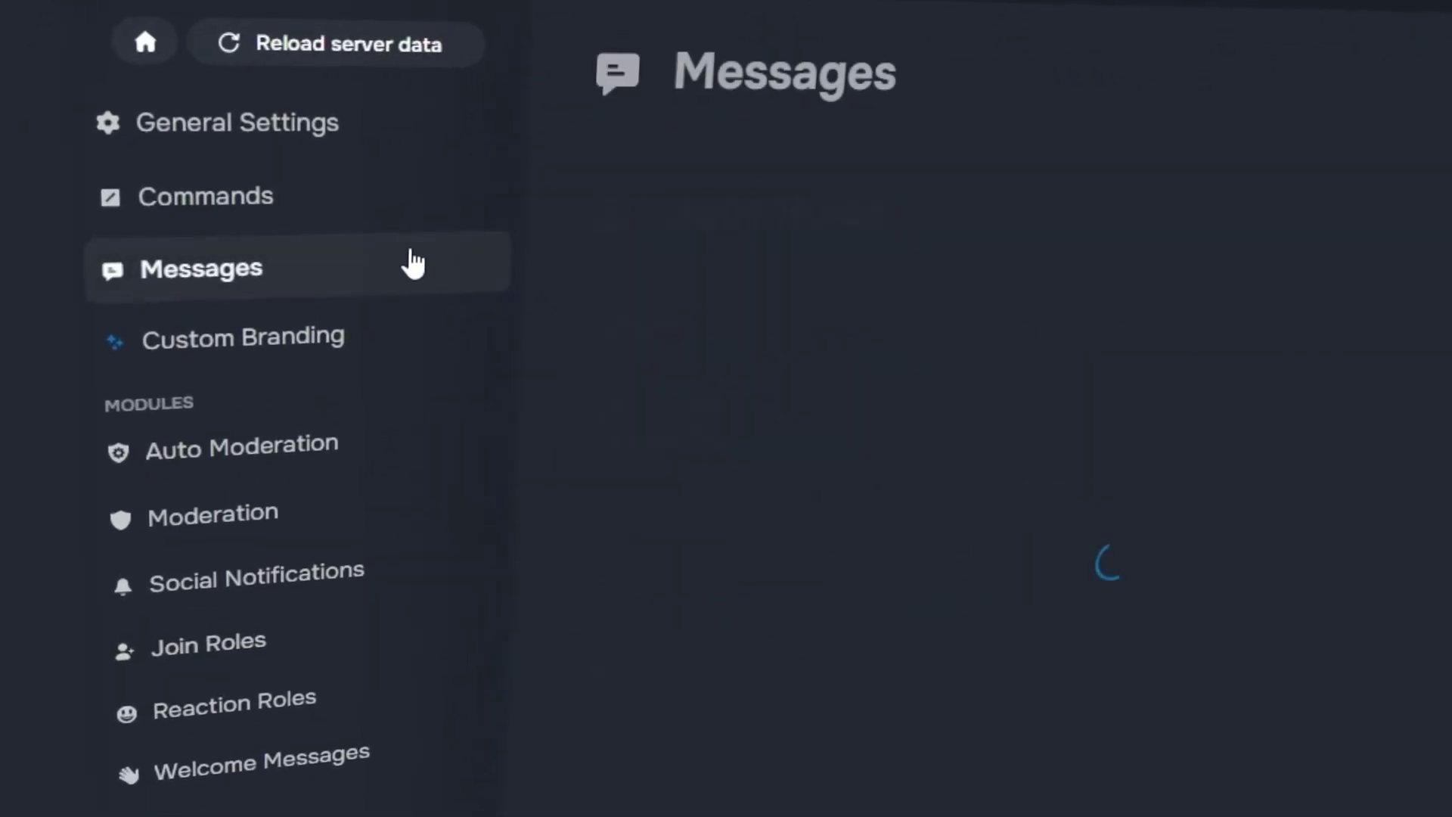
left_click(817, 227)
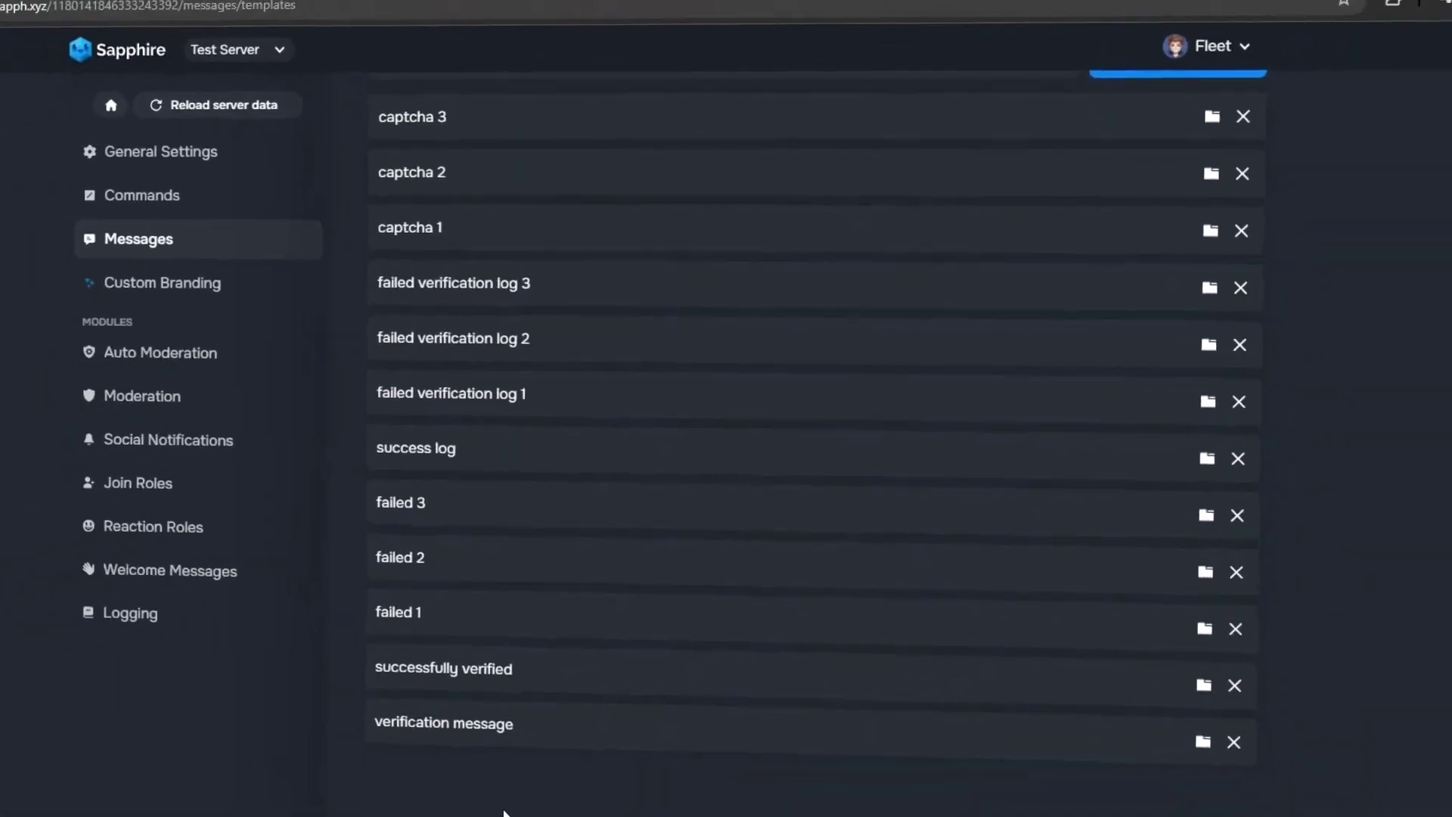
left_click(539, 726)
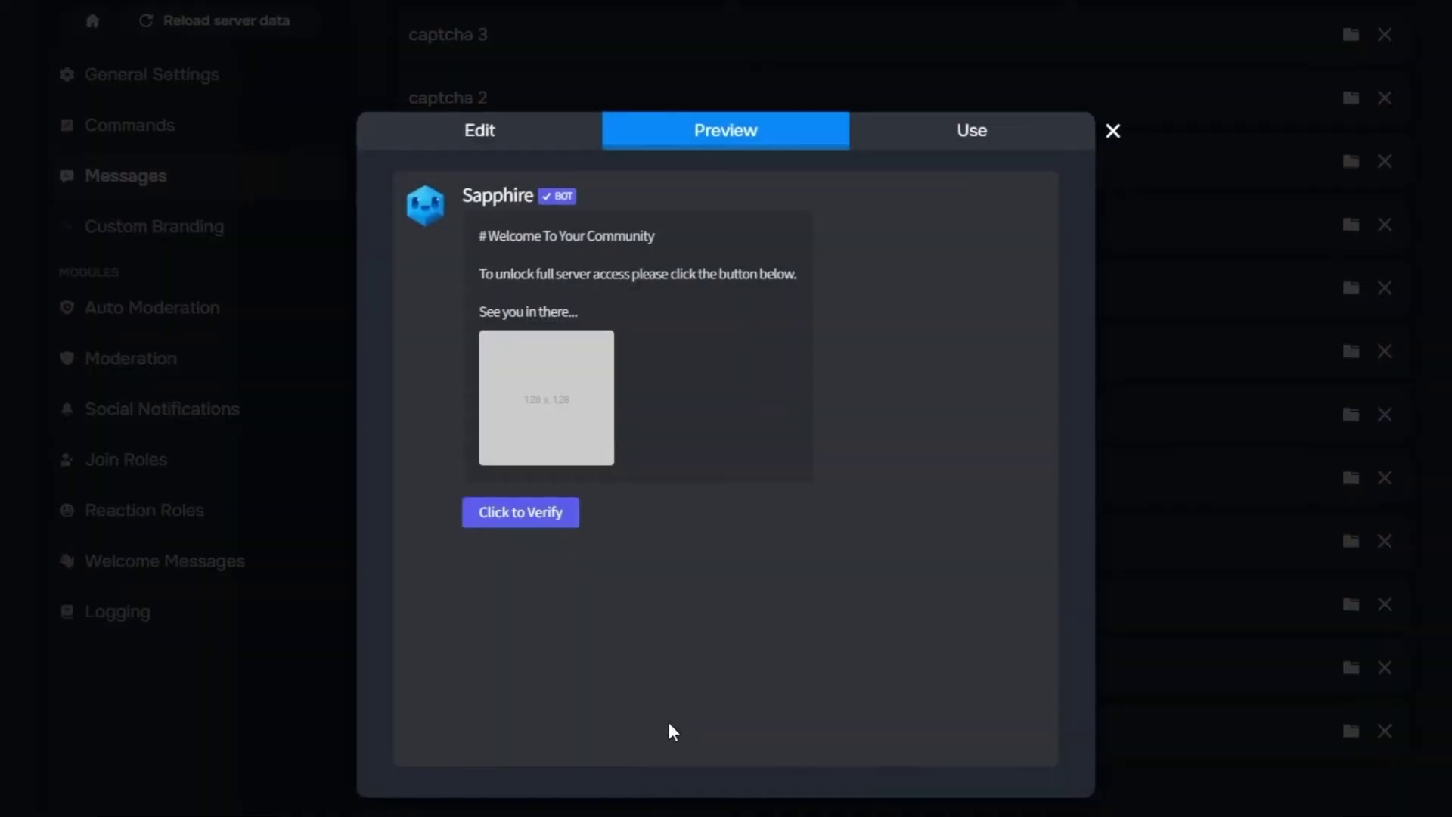
left_click(928, 155)
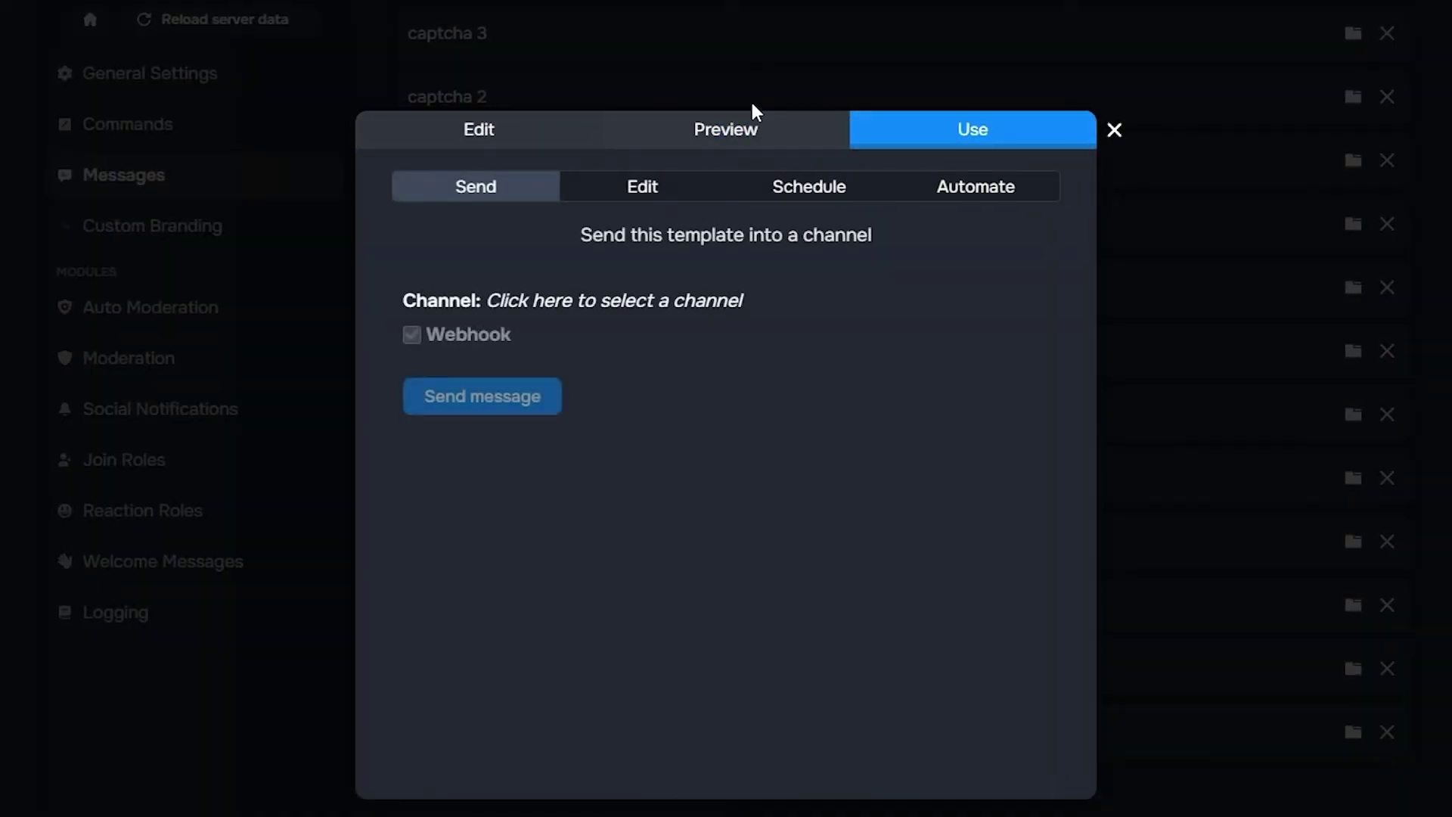
left_click(582, 303)
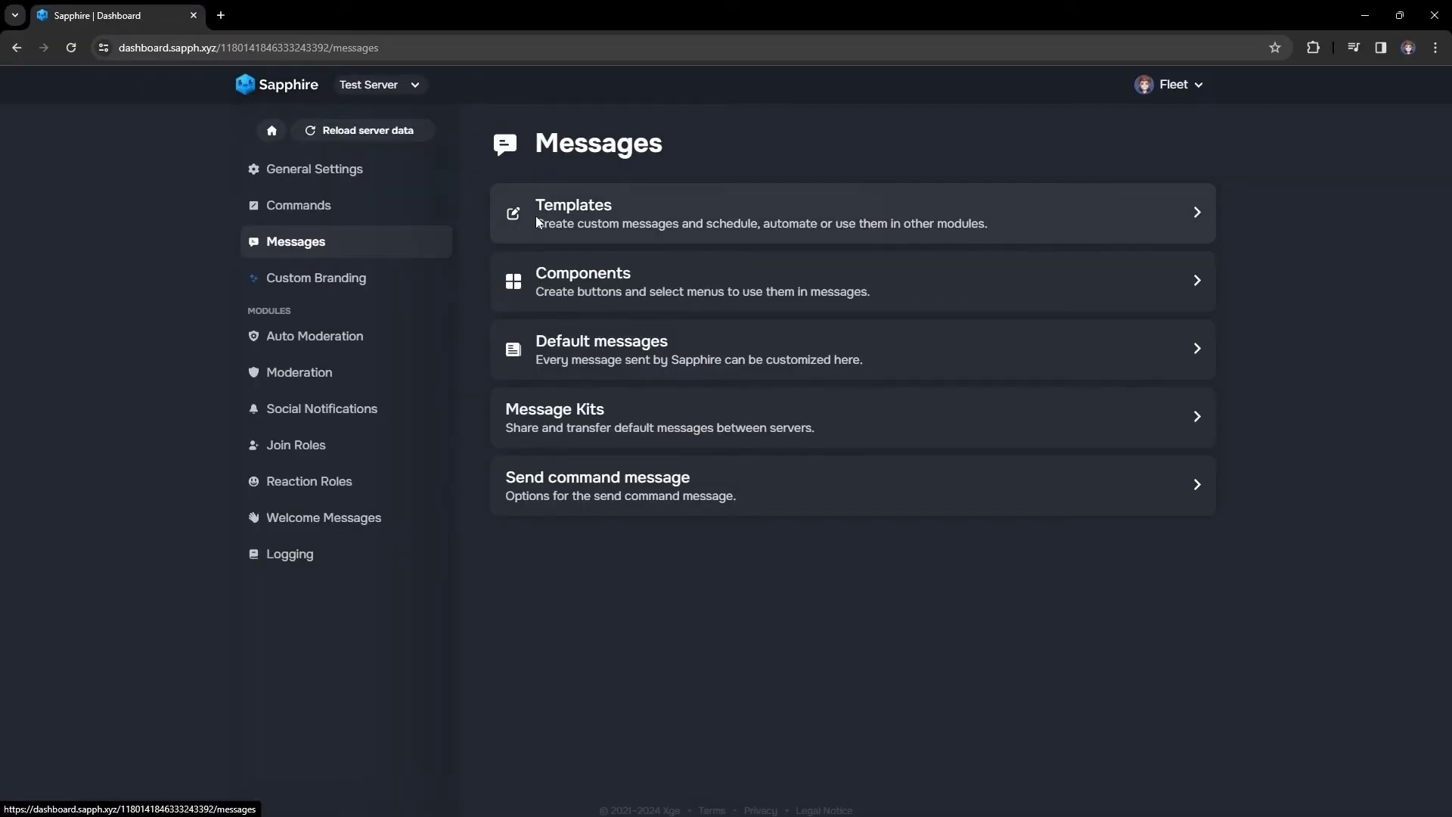
left_click(577, 208)
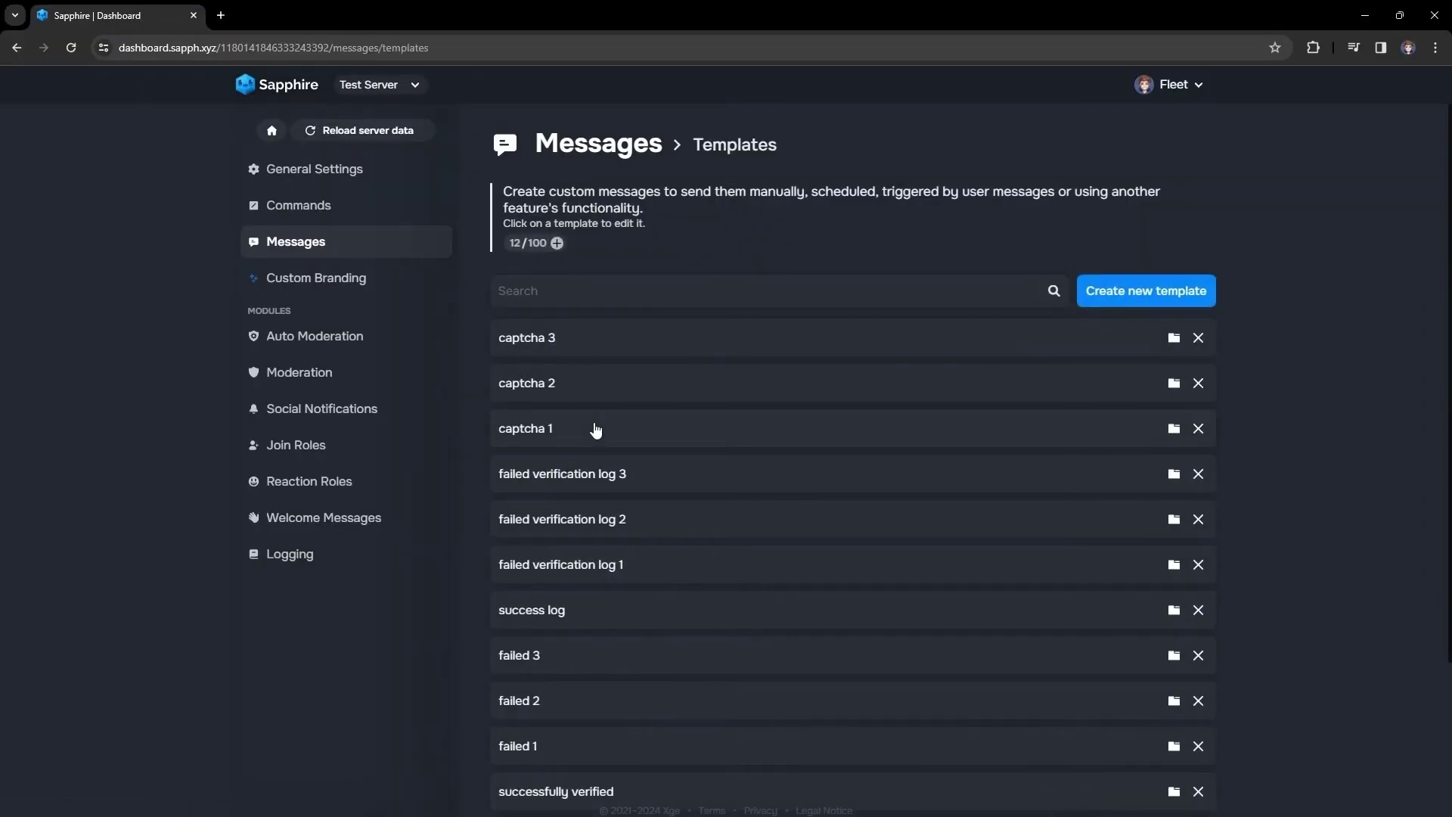
scroll(689, 454, "down", 3)
scroll(756, 438, "up", 3)
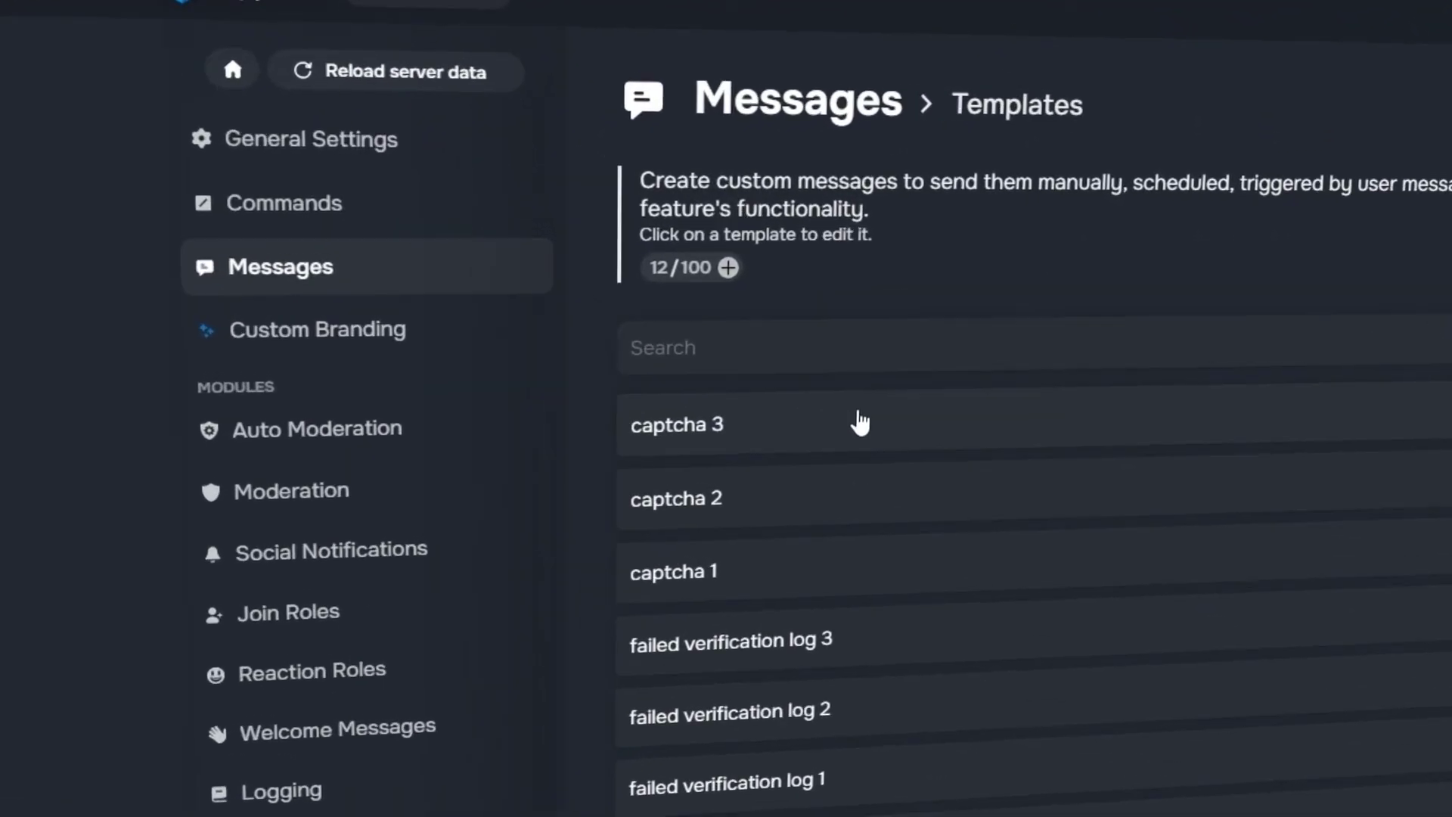
left_click(441, 302)
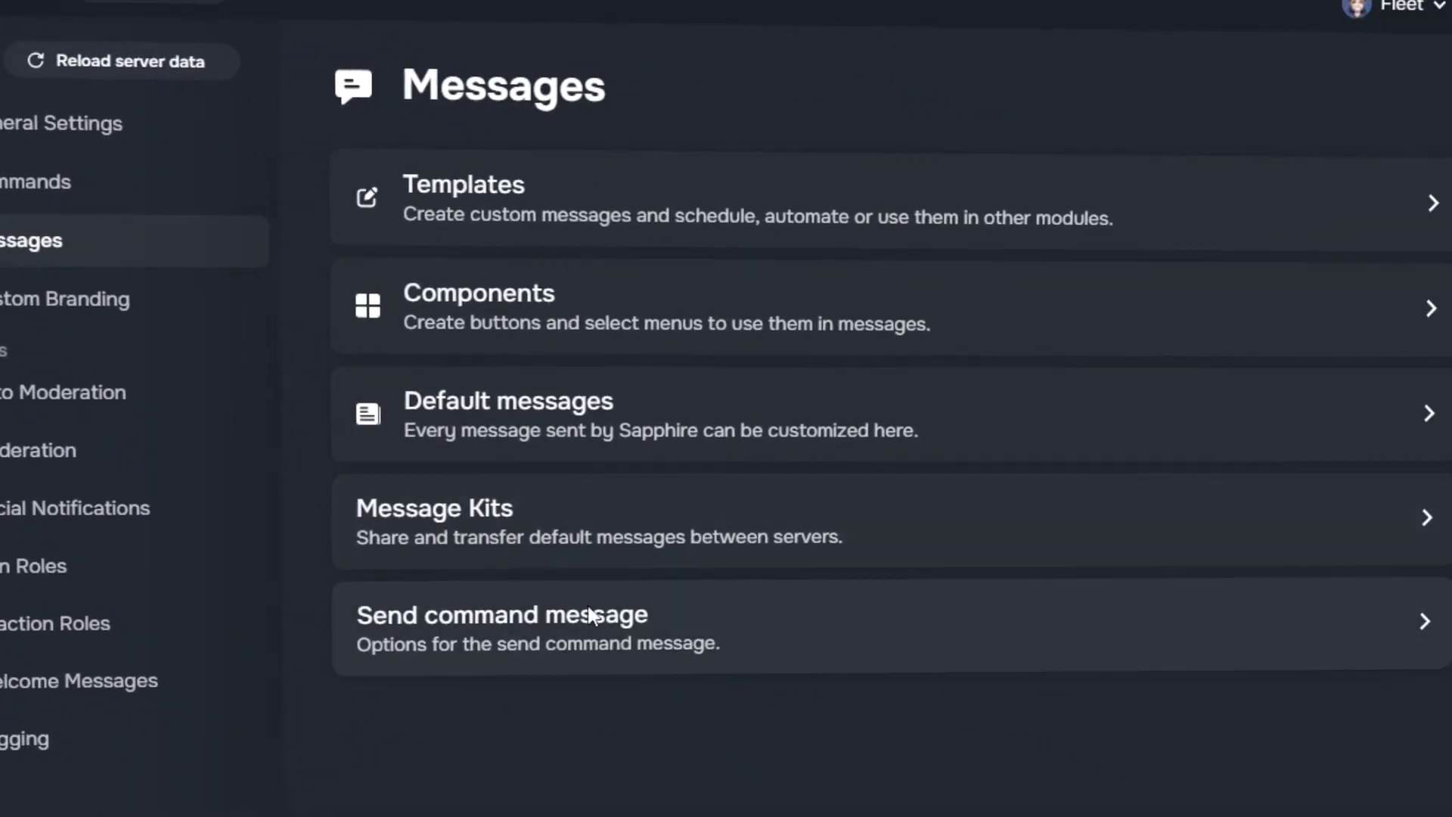
- Enable the webhook for the send command message, name it "Mastery Bot" and paste an avatar image URL
left_click(500, 602)
left_click(769, 658)
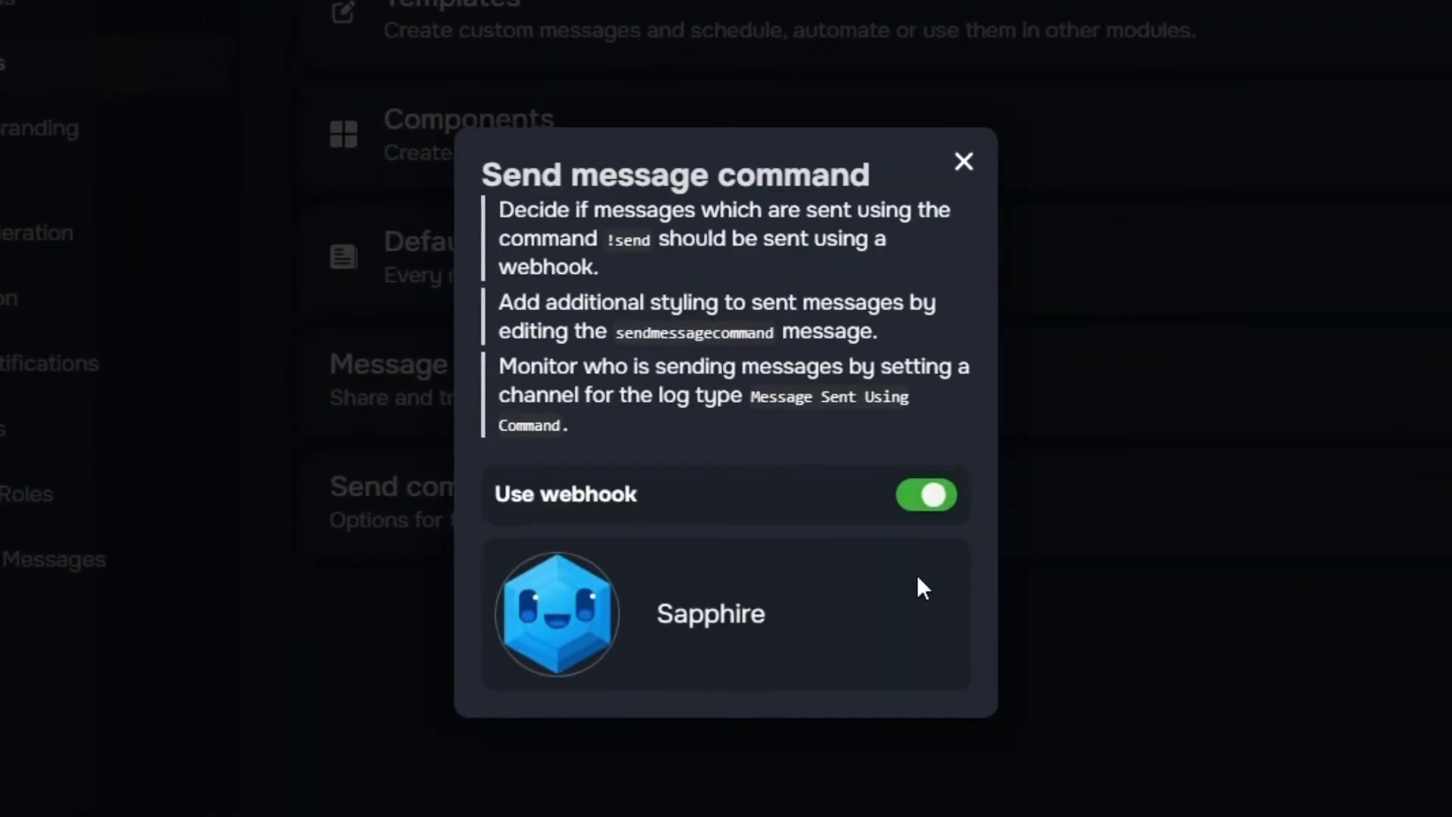
double_click(748, 601)
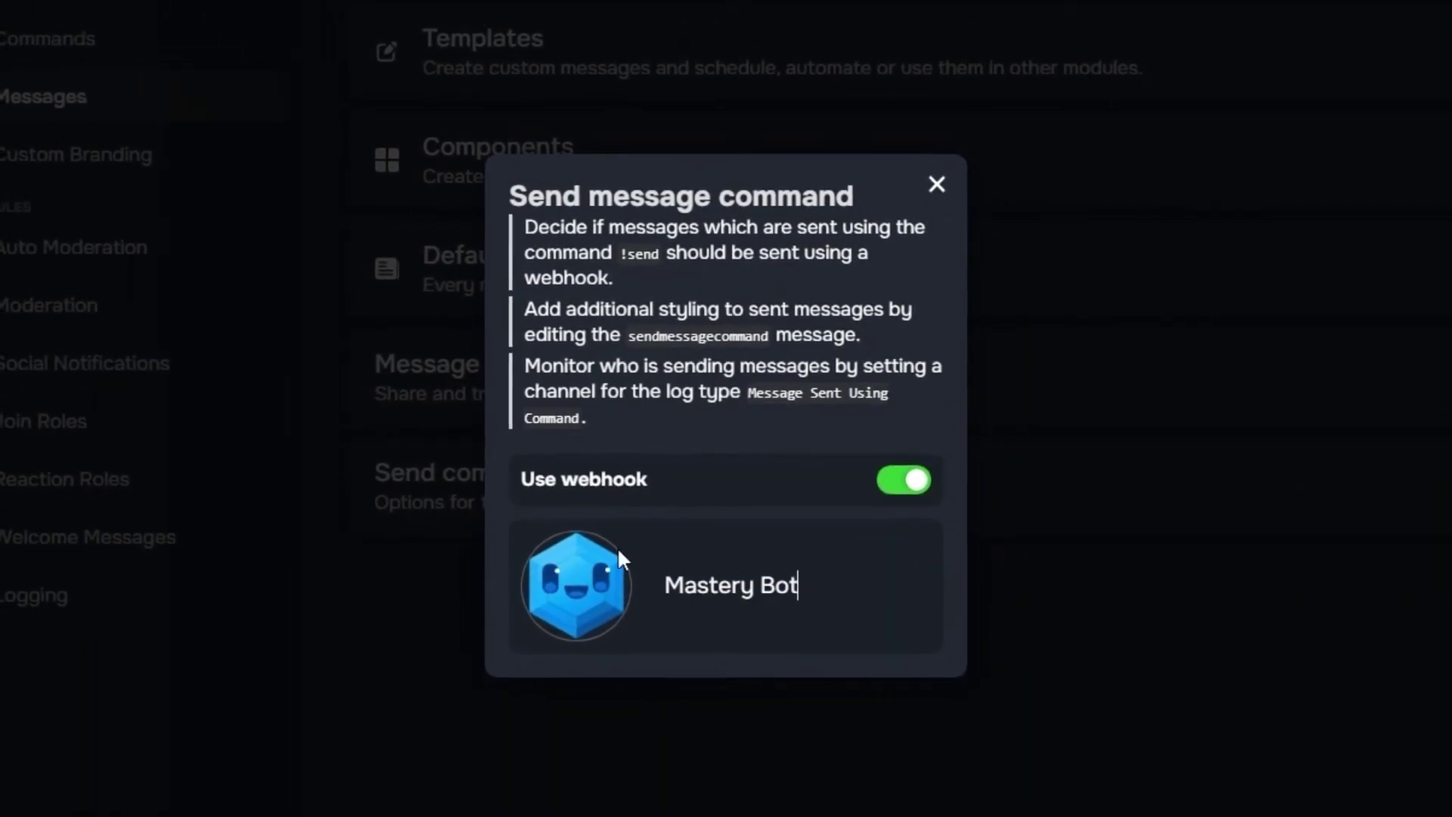
left_click(617, 546)
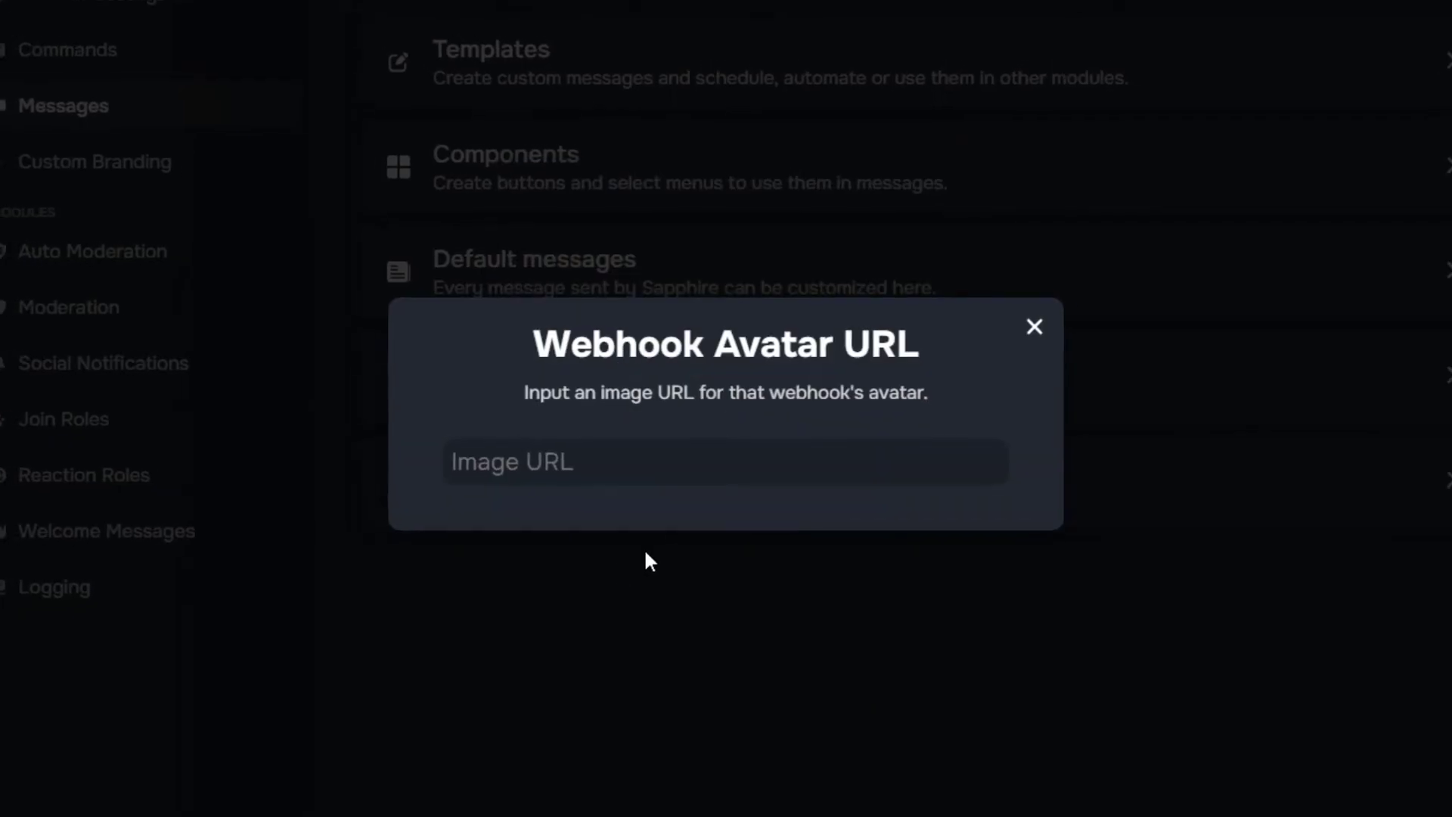
key("ctrl+v")
type("Mastery")
type(" Bo")
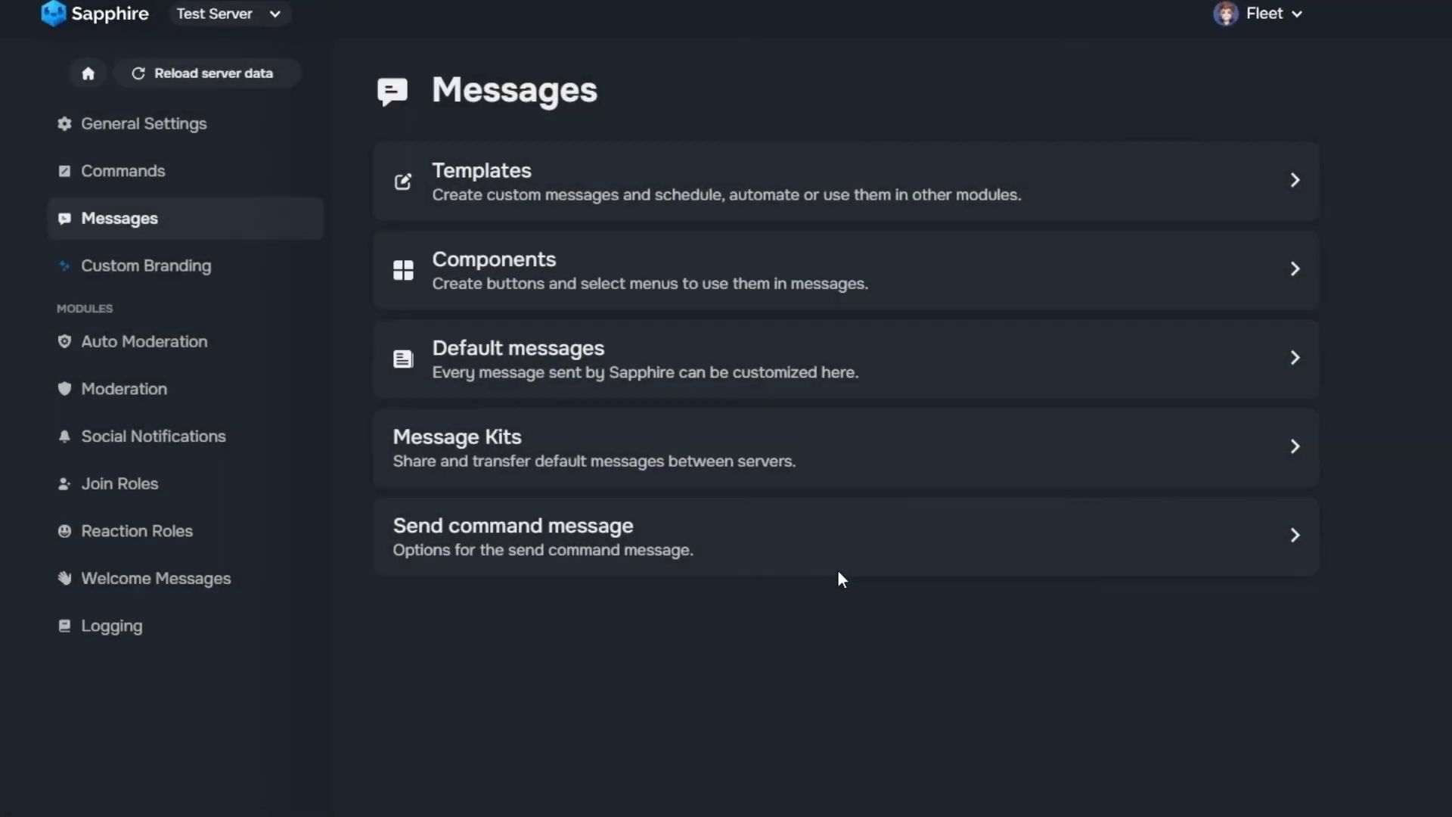
- Find the Send Message Command default message by searching "send" and load the "verification message" template into it
left_click(668, 344)
left_click(469, 290)
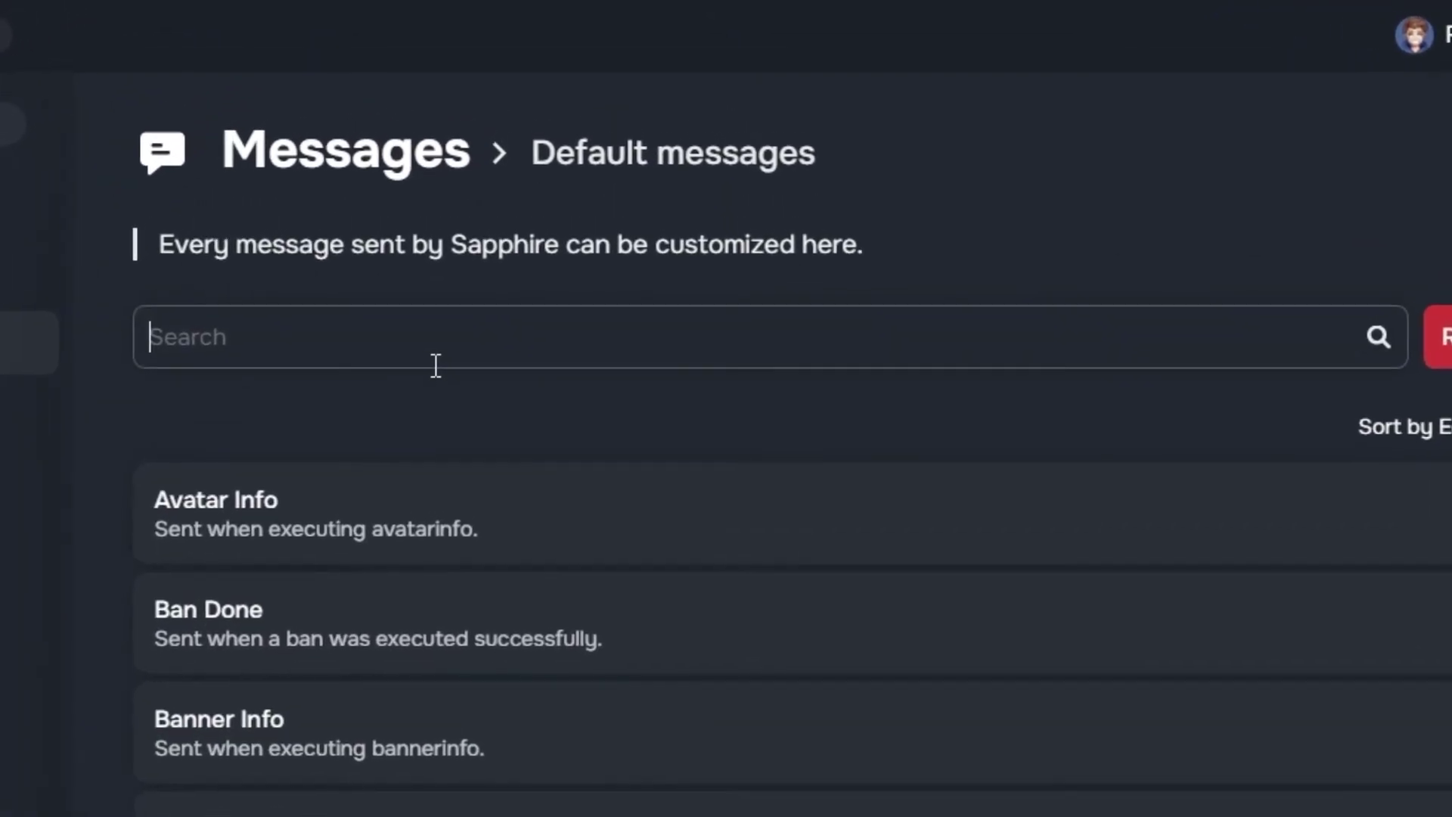
type("send")
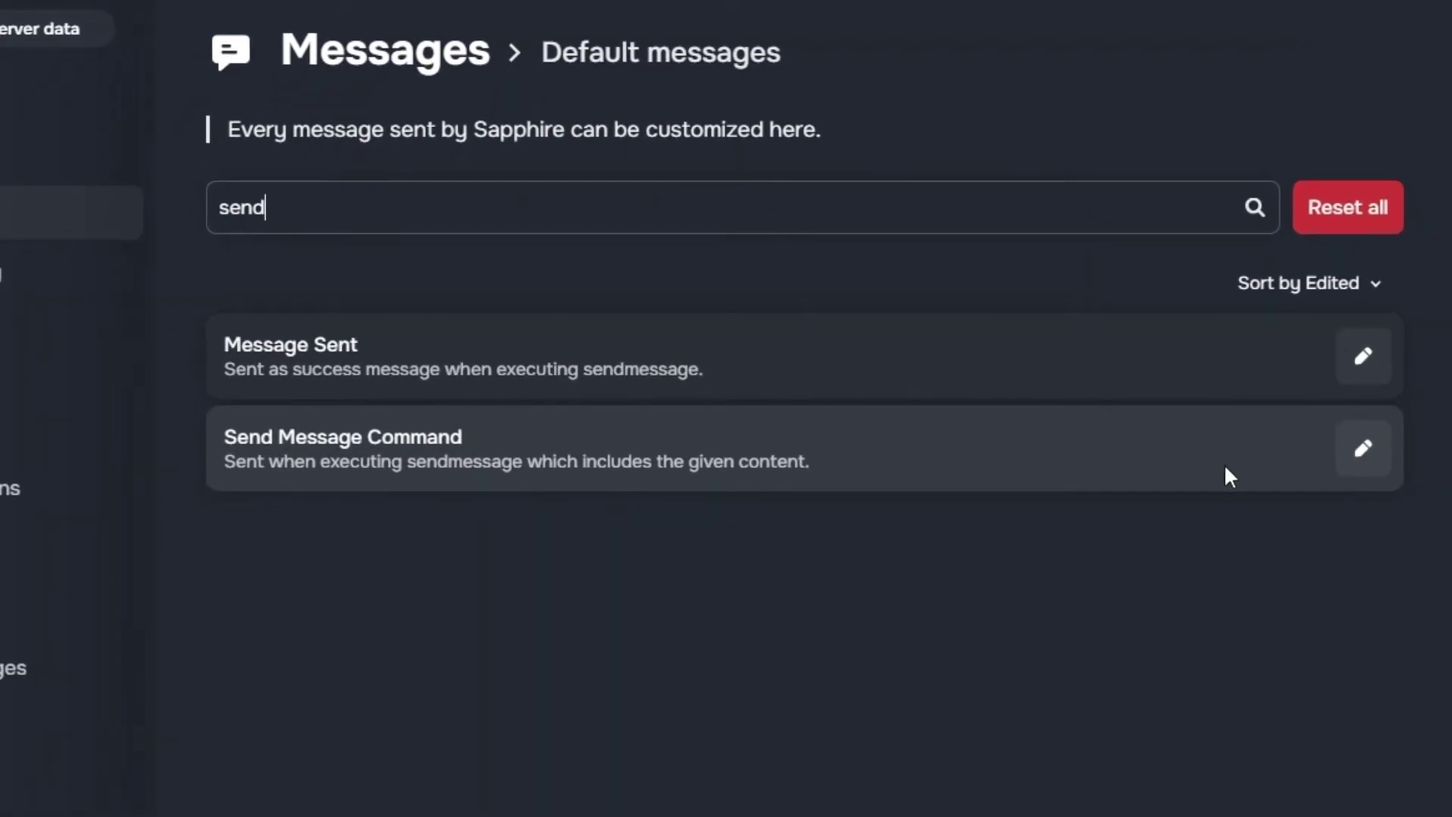
left_click(1361, 457)
left_click(610, 159)
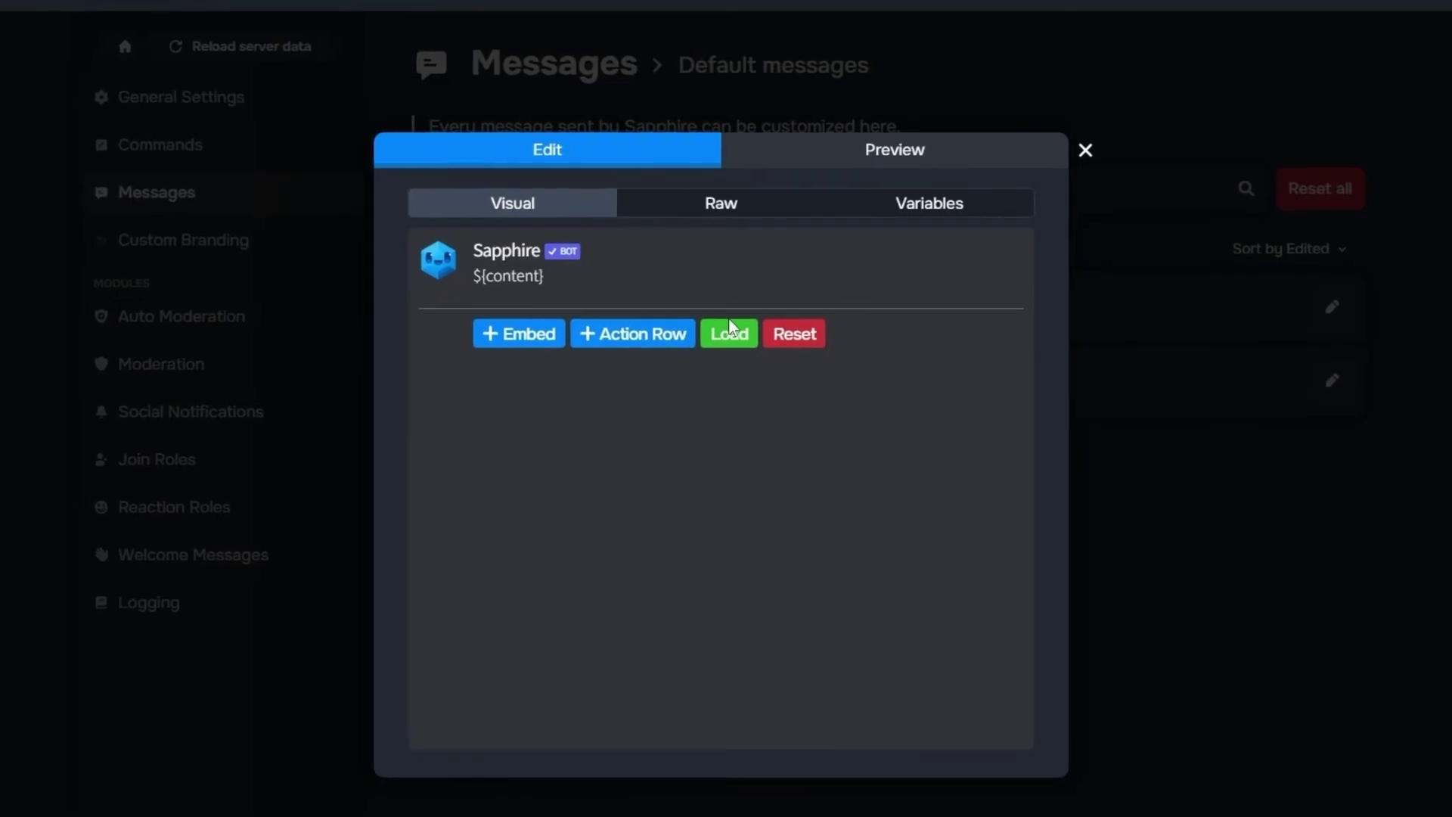
left_click(571, 404)
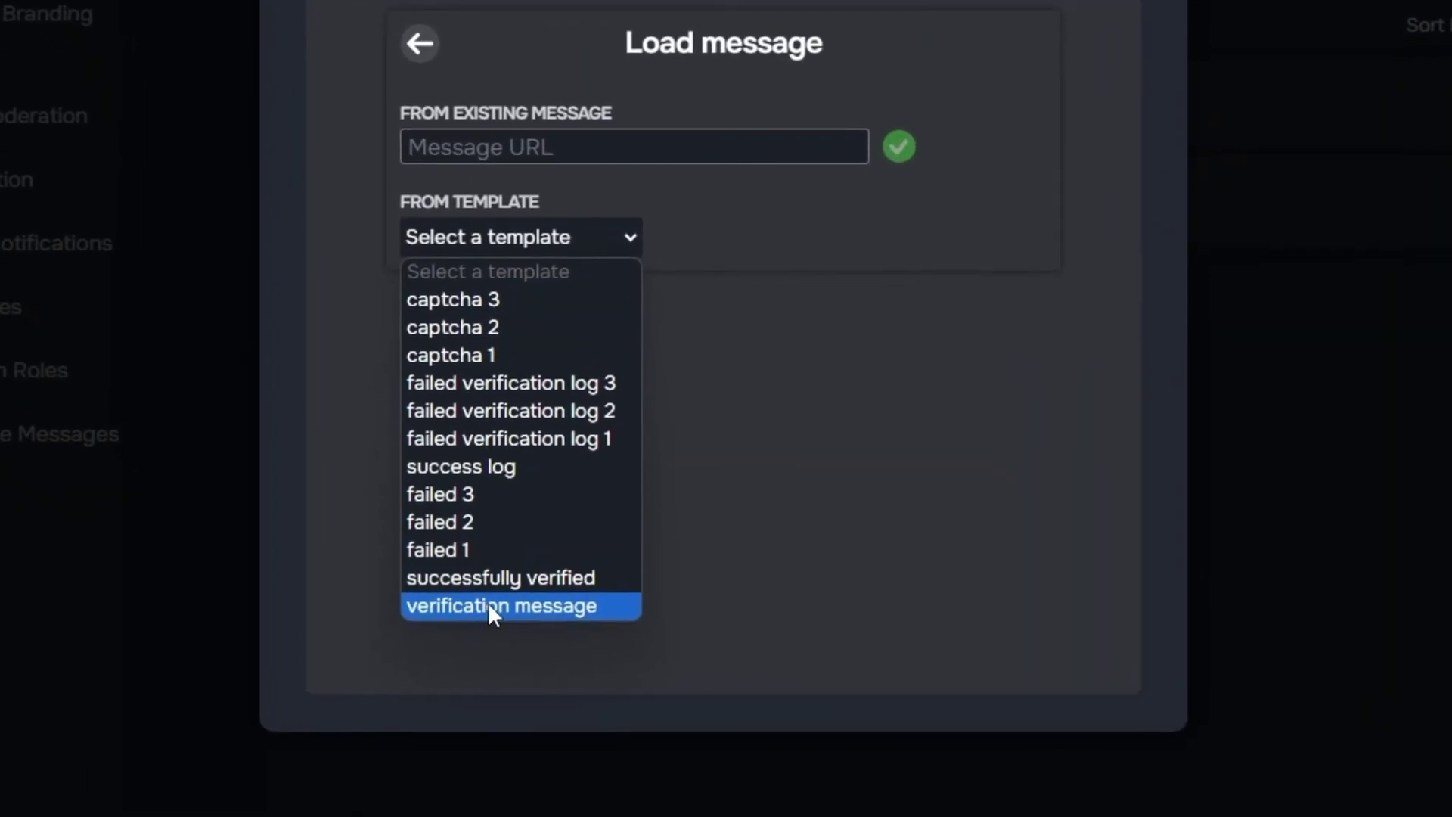
left_click(559, 680)
left_click(965, 750)
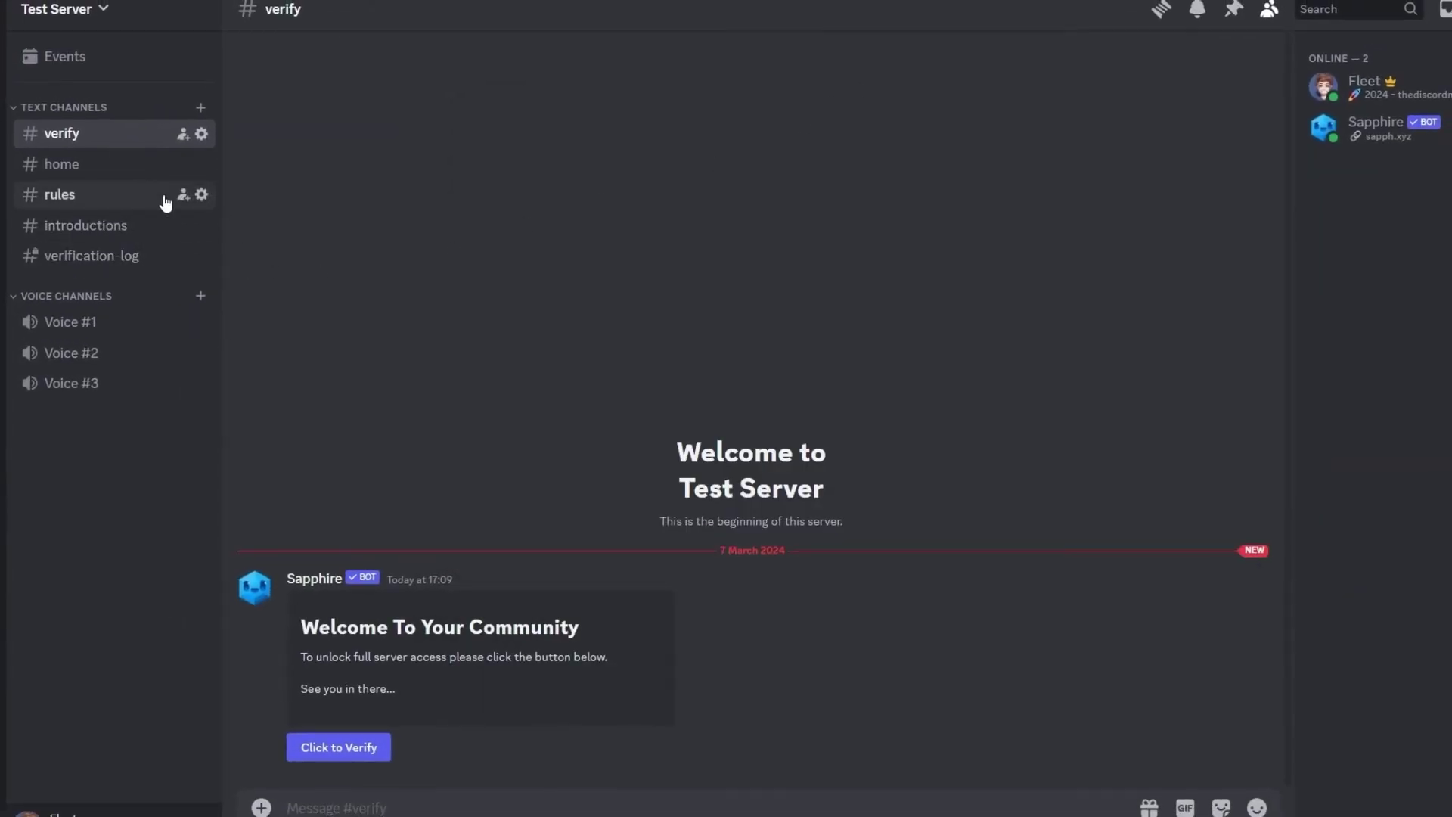
- Switch to Discord and send the command "s!send 1" in the verify channel
type("s!send 1")
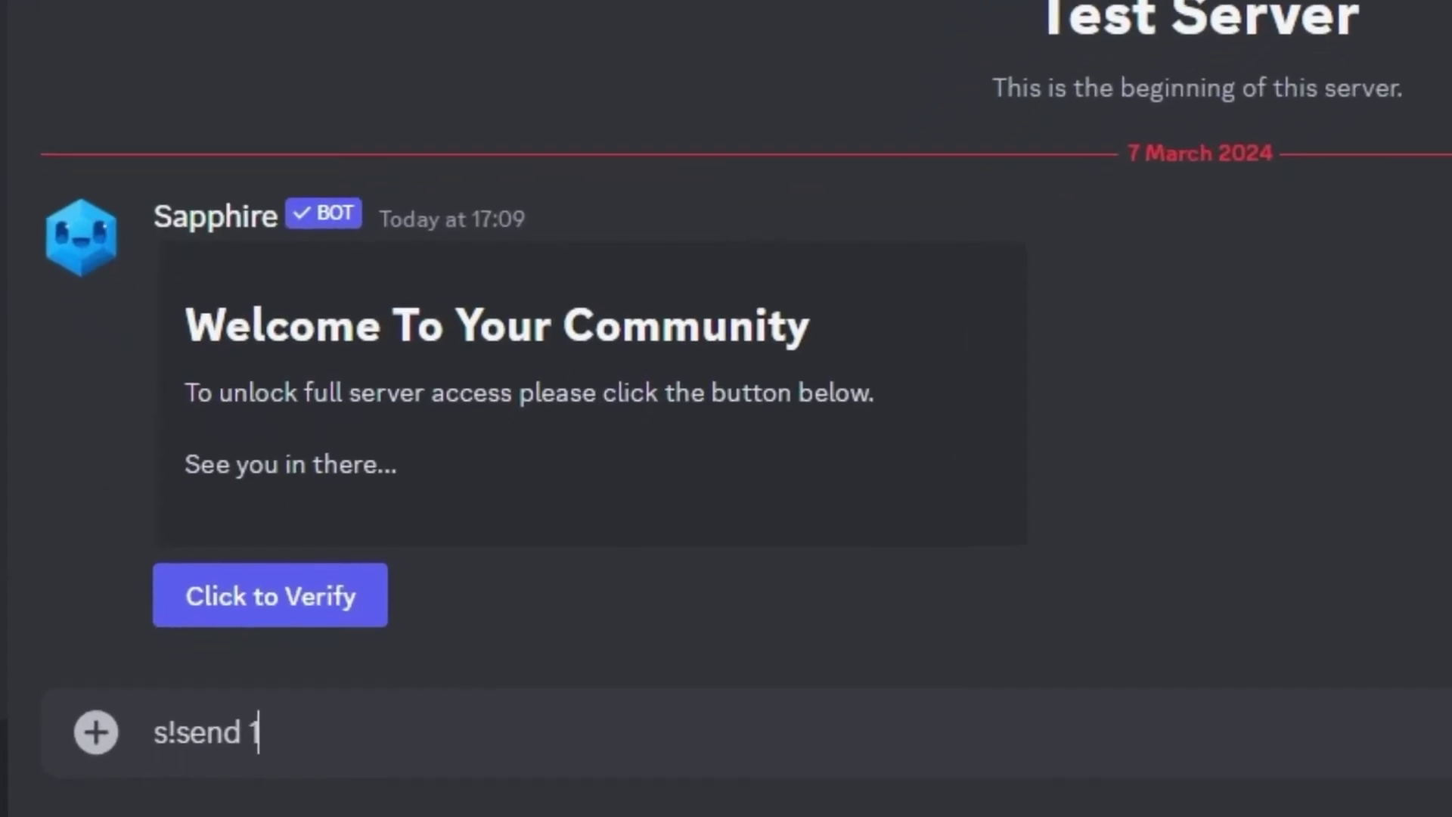
key("Return")
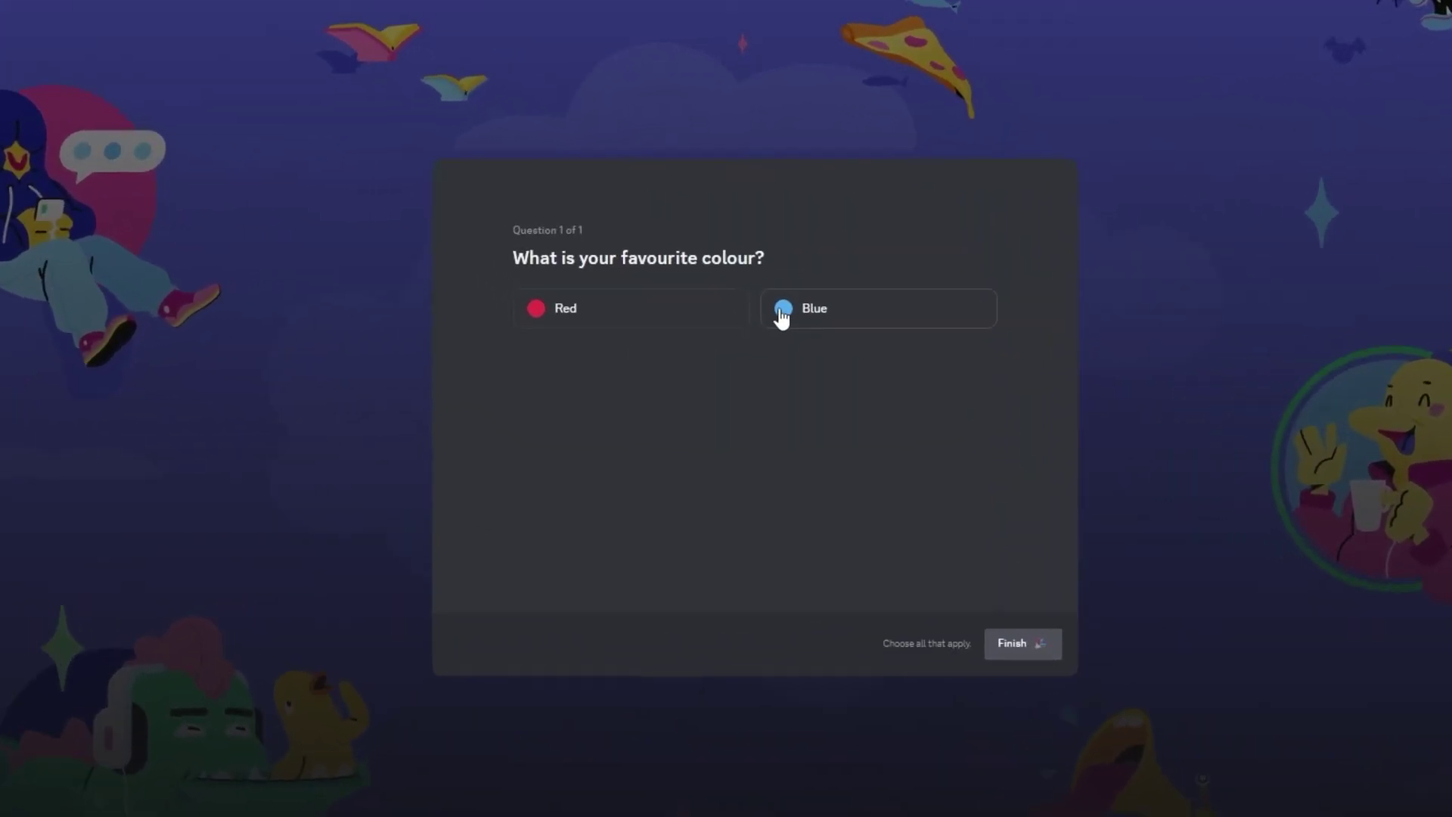
- Finish onboarding as a test member, start verification, choose option 2 in the cat captcha and follow the Introduce Yourself link
left_click(1058, 672)
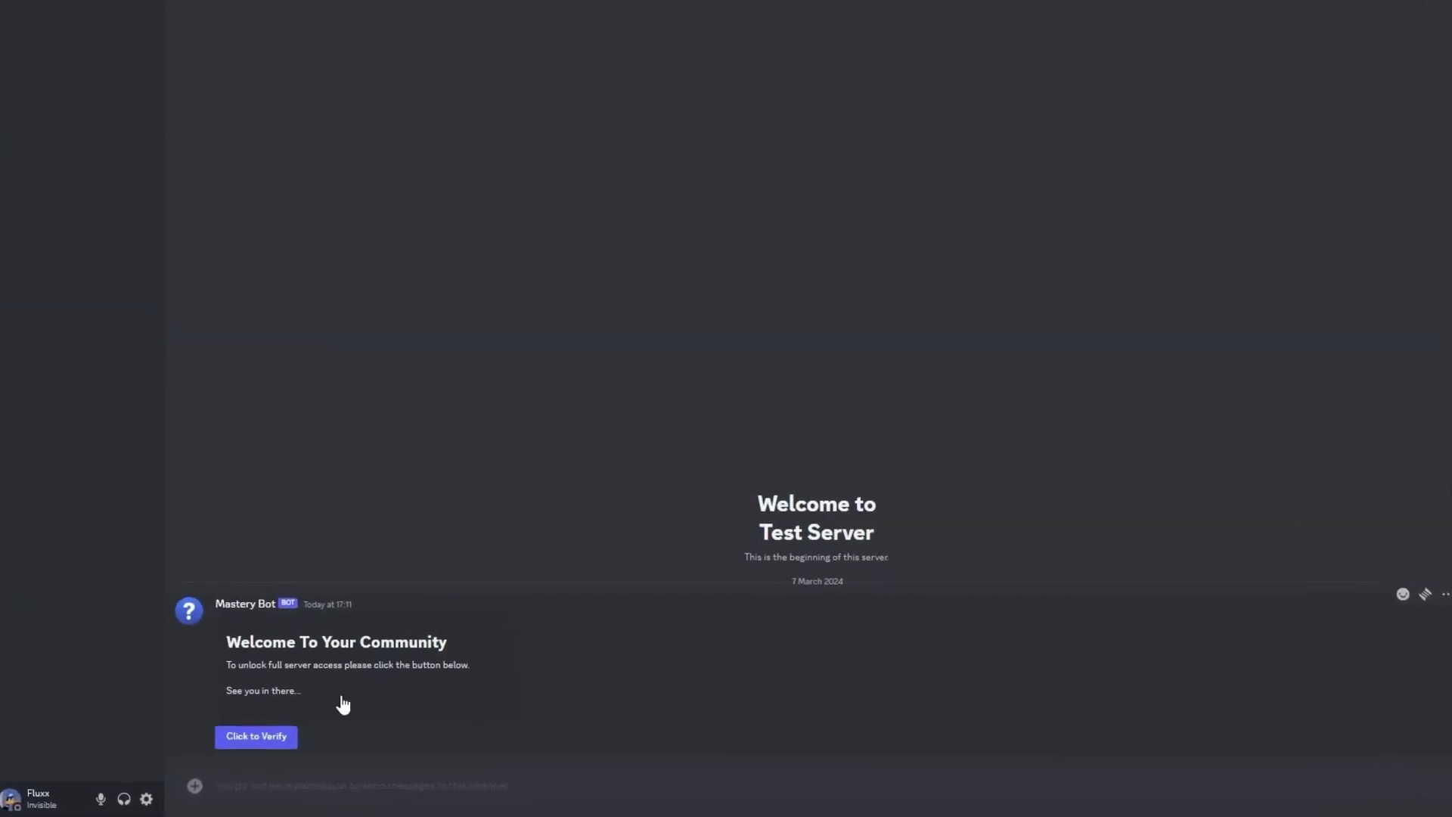
left_click(256, 735)
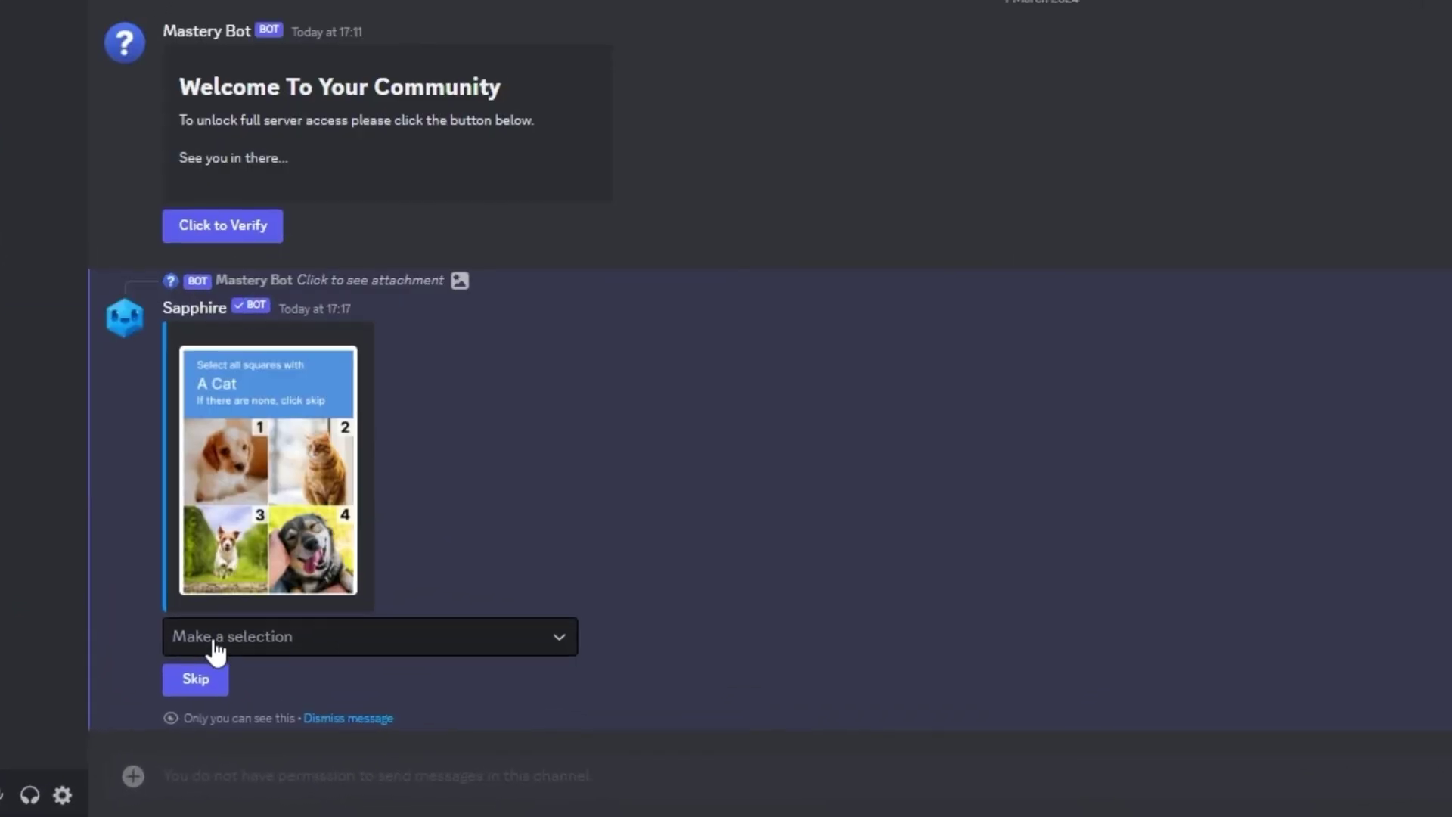
left_click(243, 632)
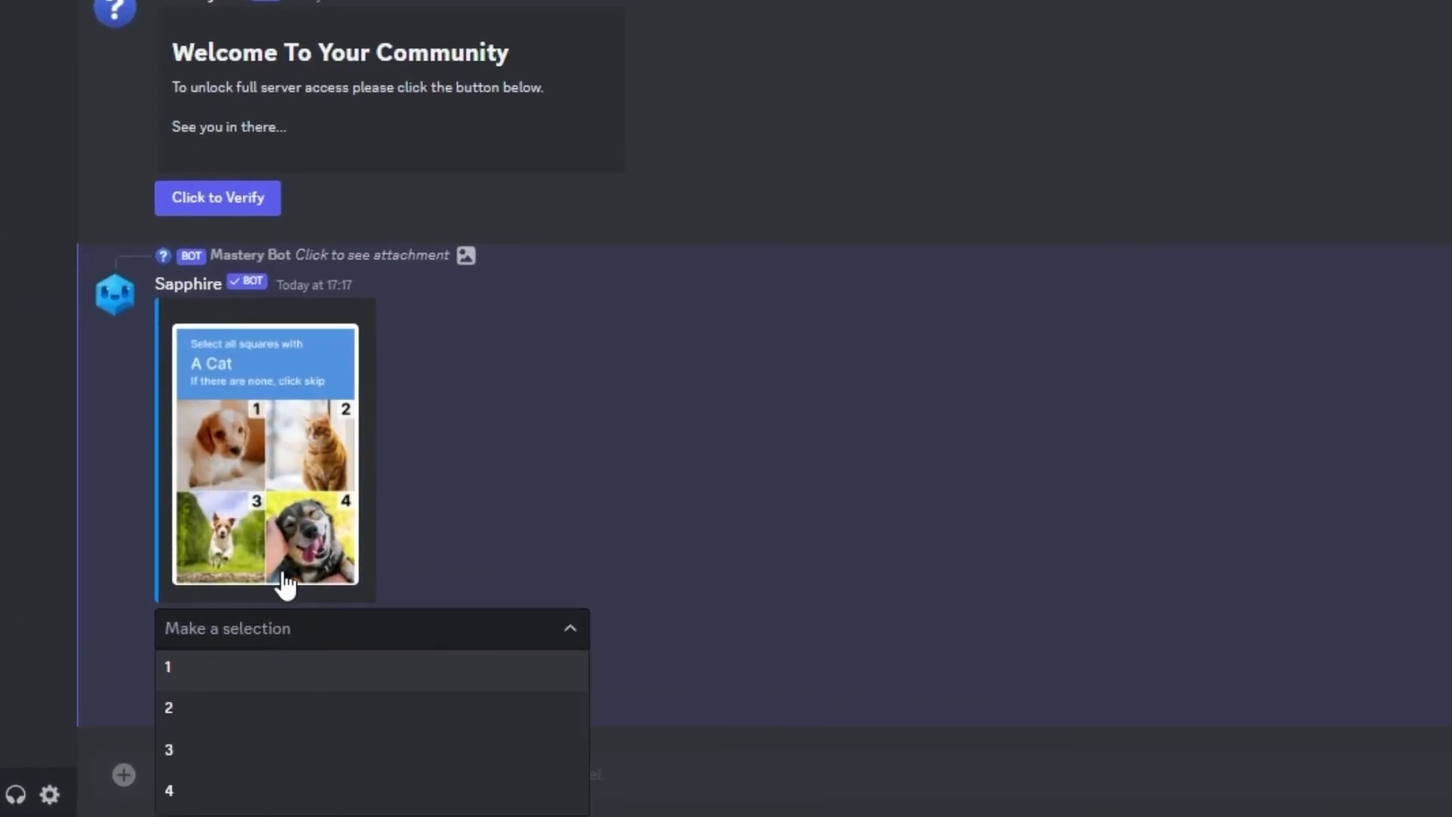
left_click(212, 718)
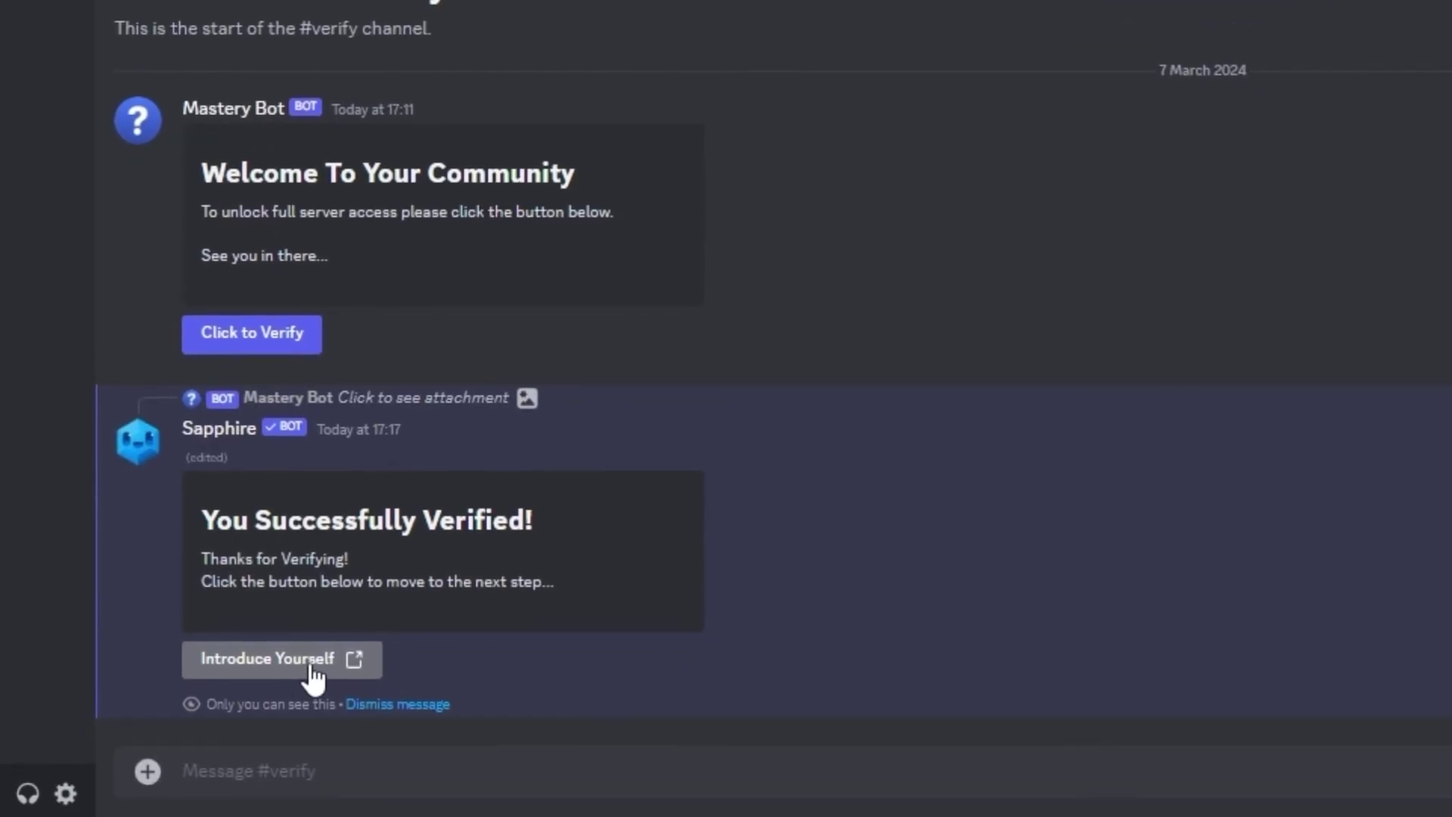
left_click(310, 660)
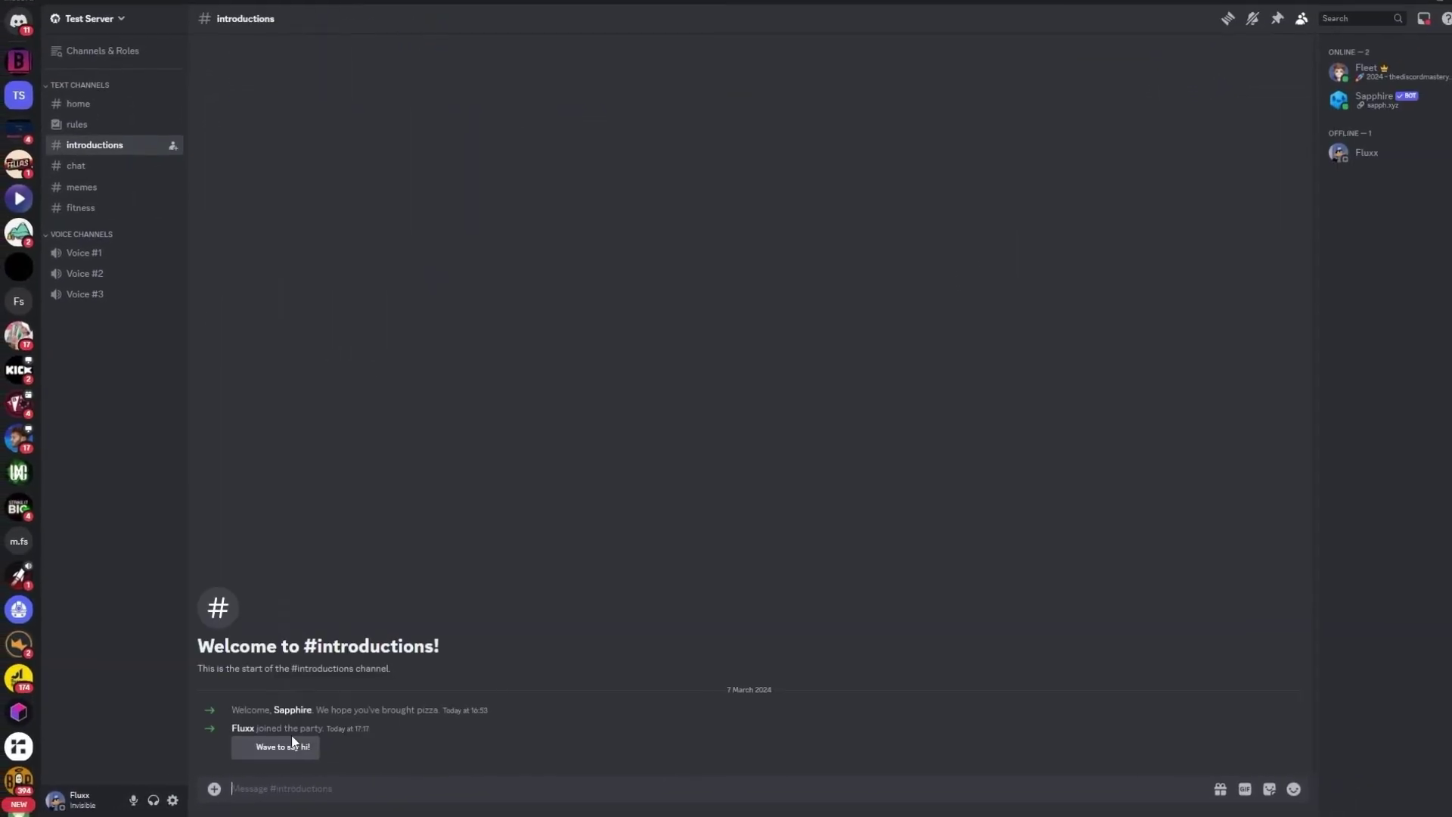